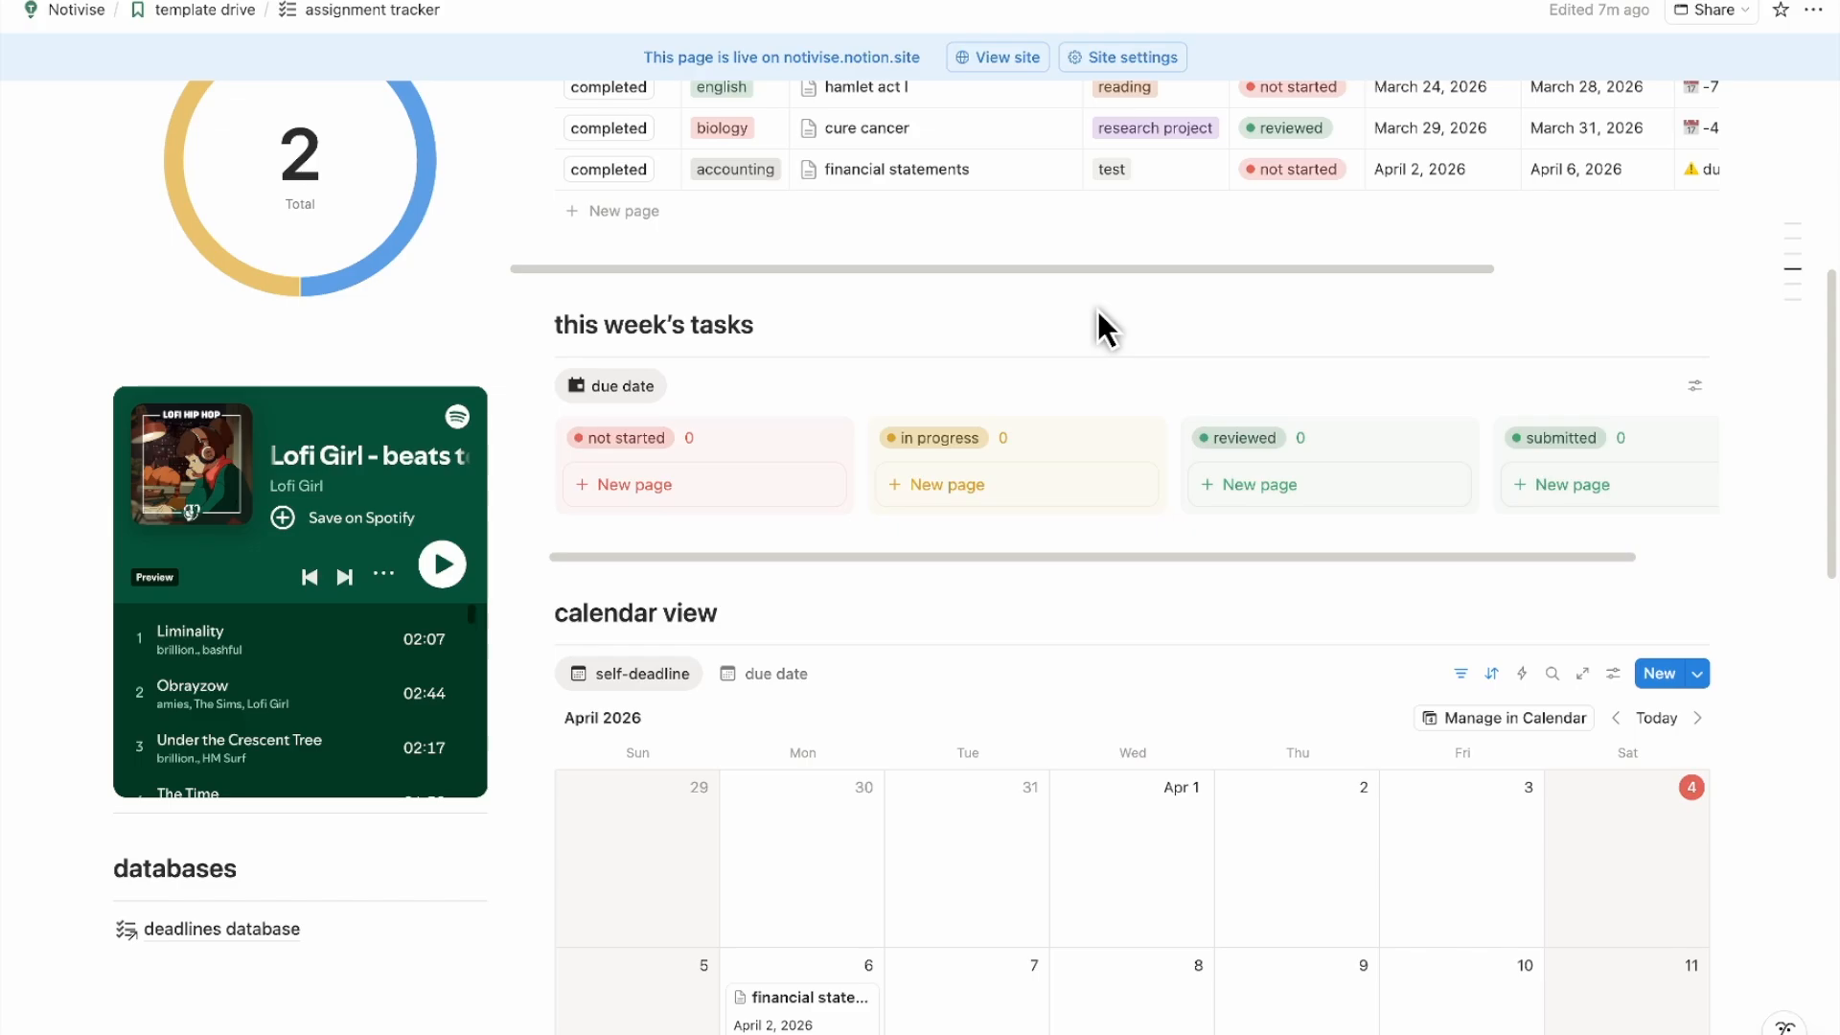
Look over the finished assignment tracker's weekly task board, calendar view and all tasks table
{"action": "scroll", "coordinate": [1097, 310], "scroll_direction": "down", "scroll_amount": 6}
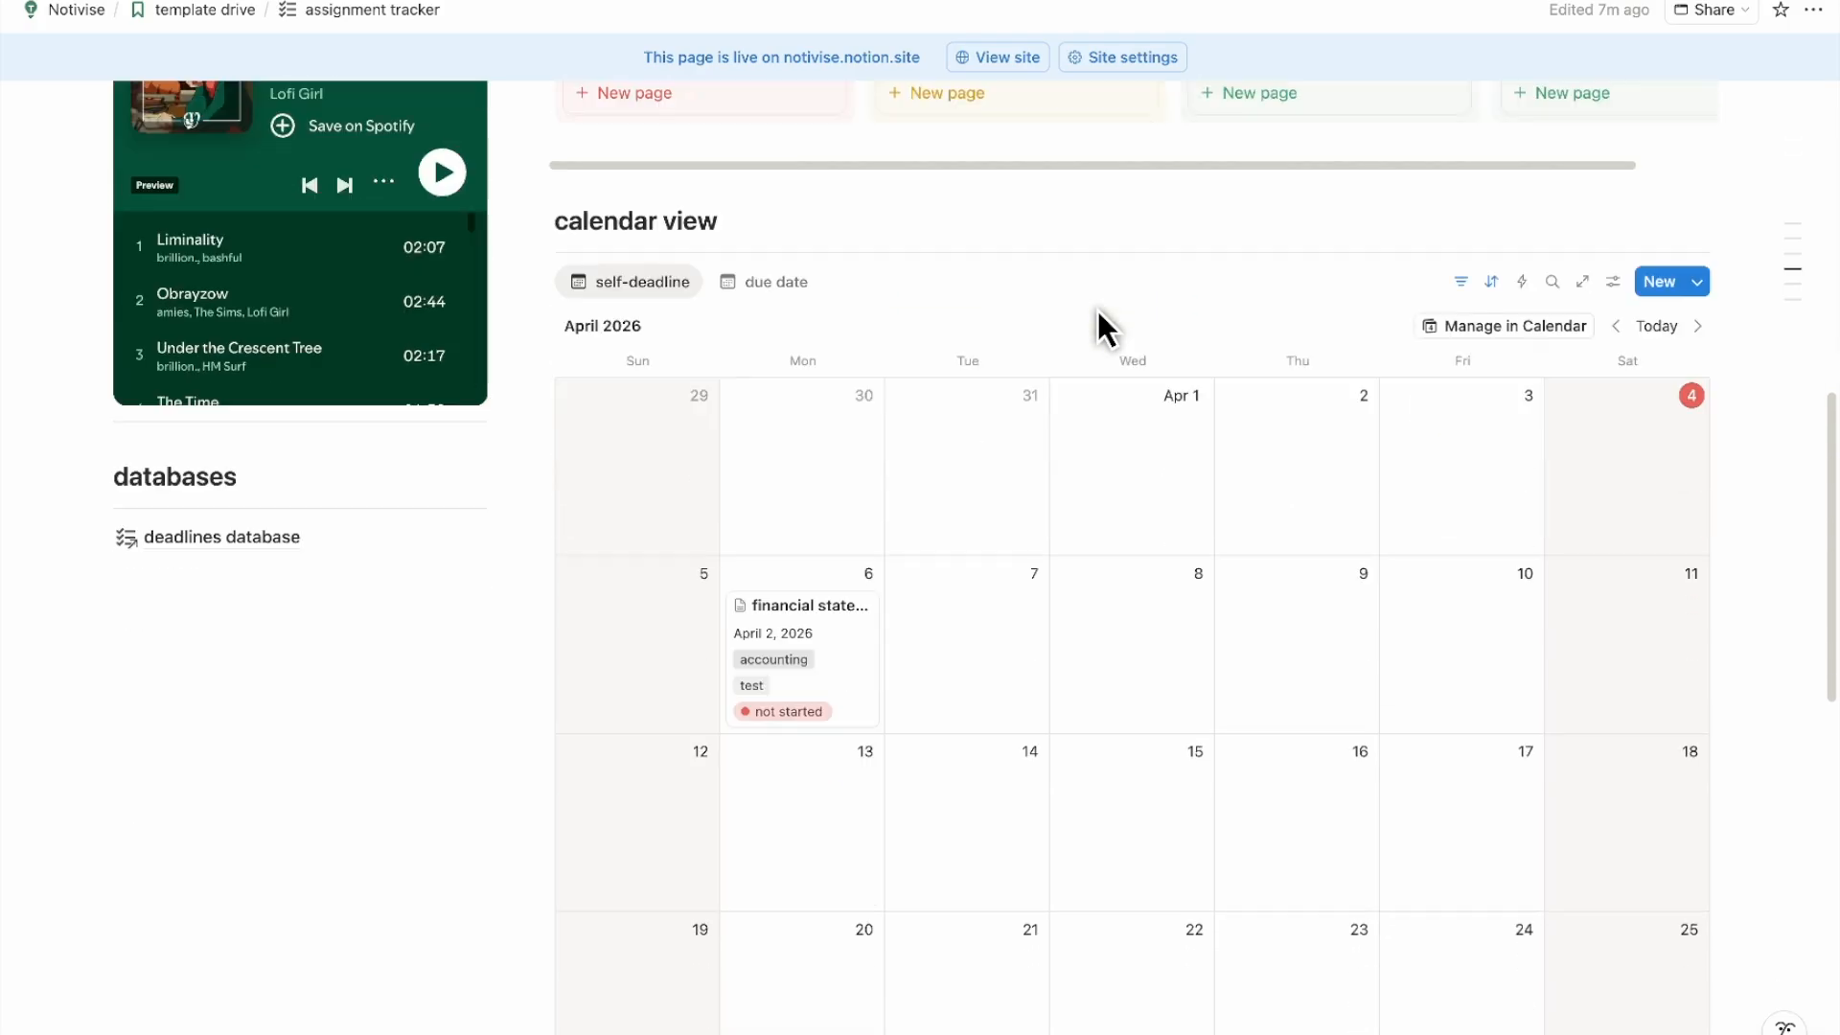
{"action": "scroll", "coordinate": [1096, 311], "scroll_direction": "up", "scroll_amount": 1}
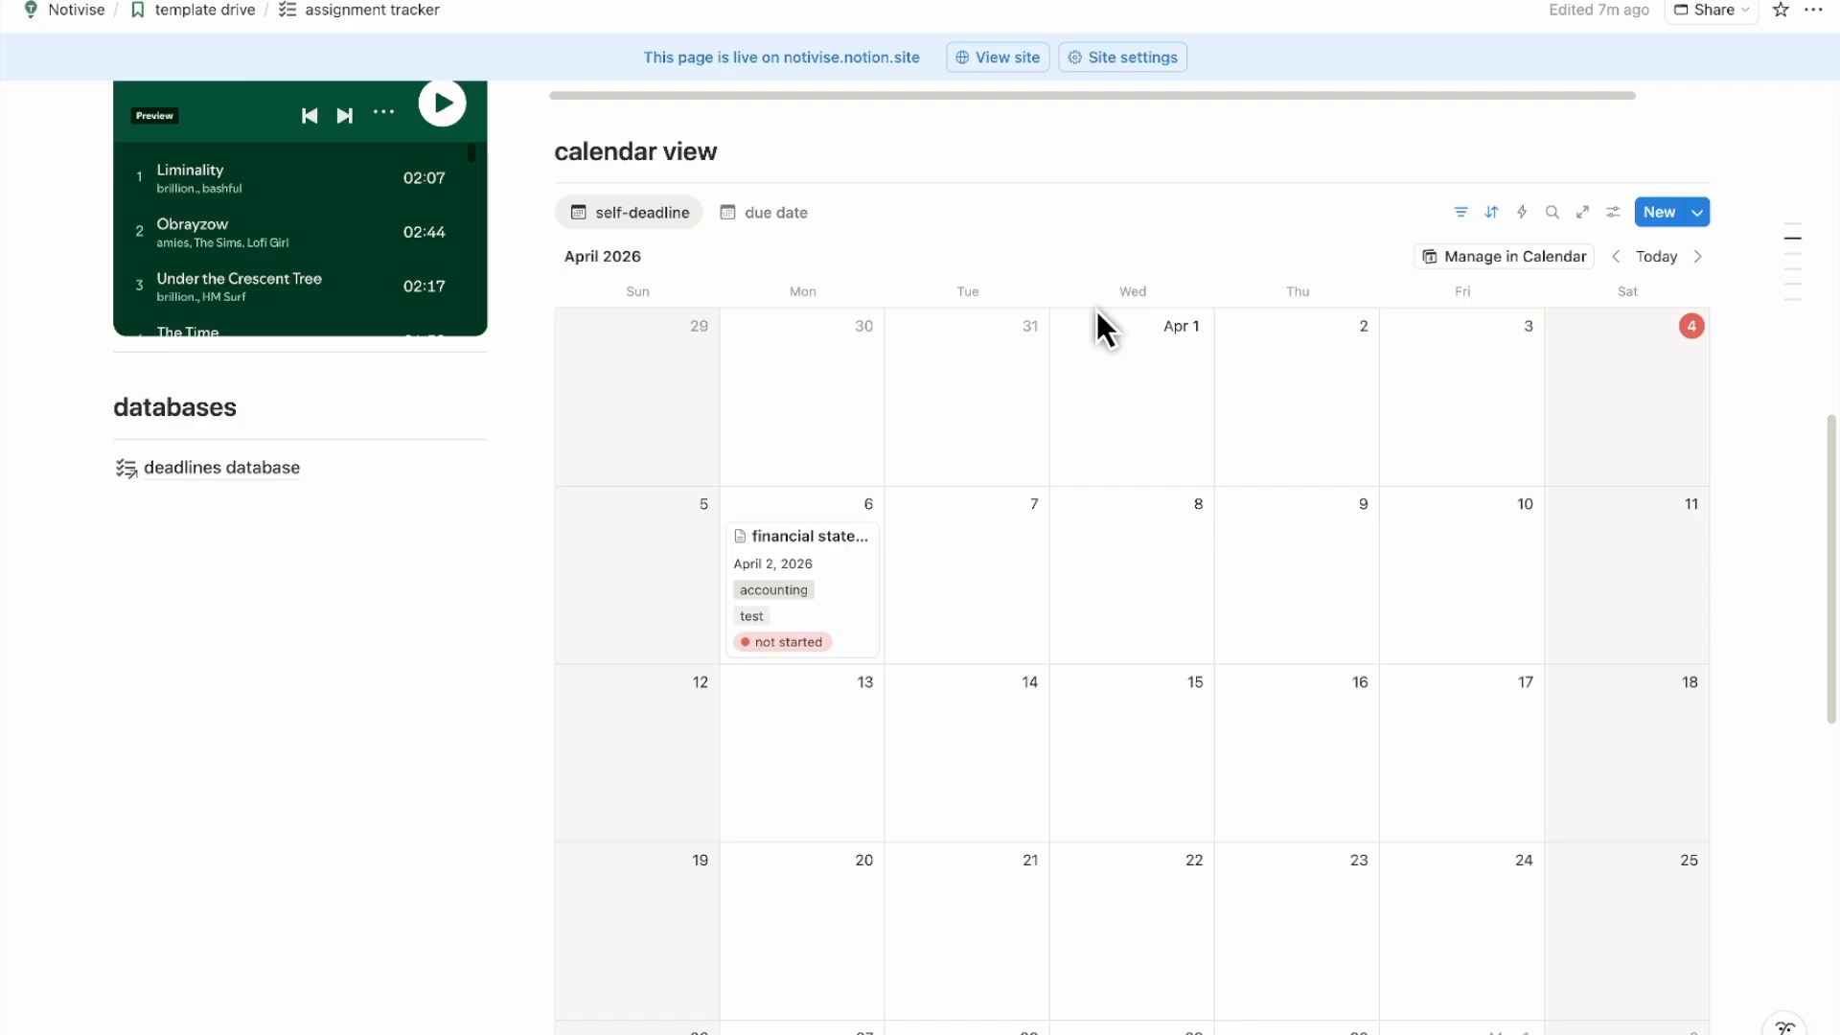
{"action": "scroll", "coordinate": [1096, 311], "scroll_direction": "up", "scroll_amount": 10}
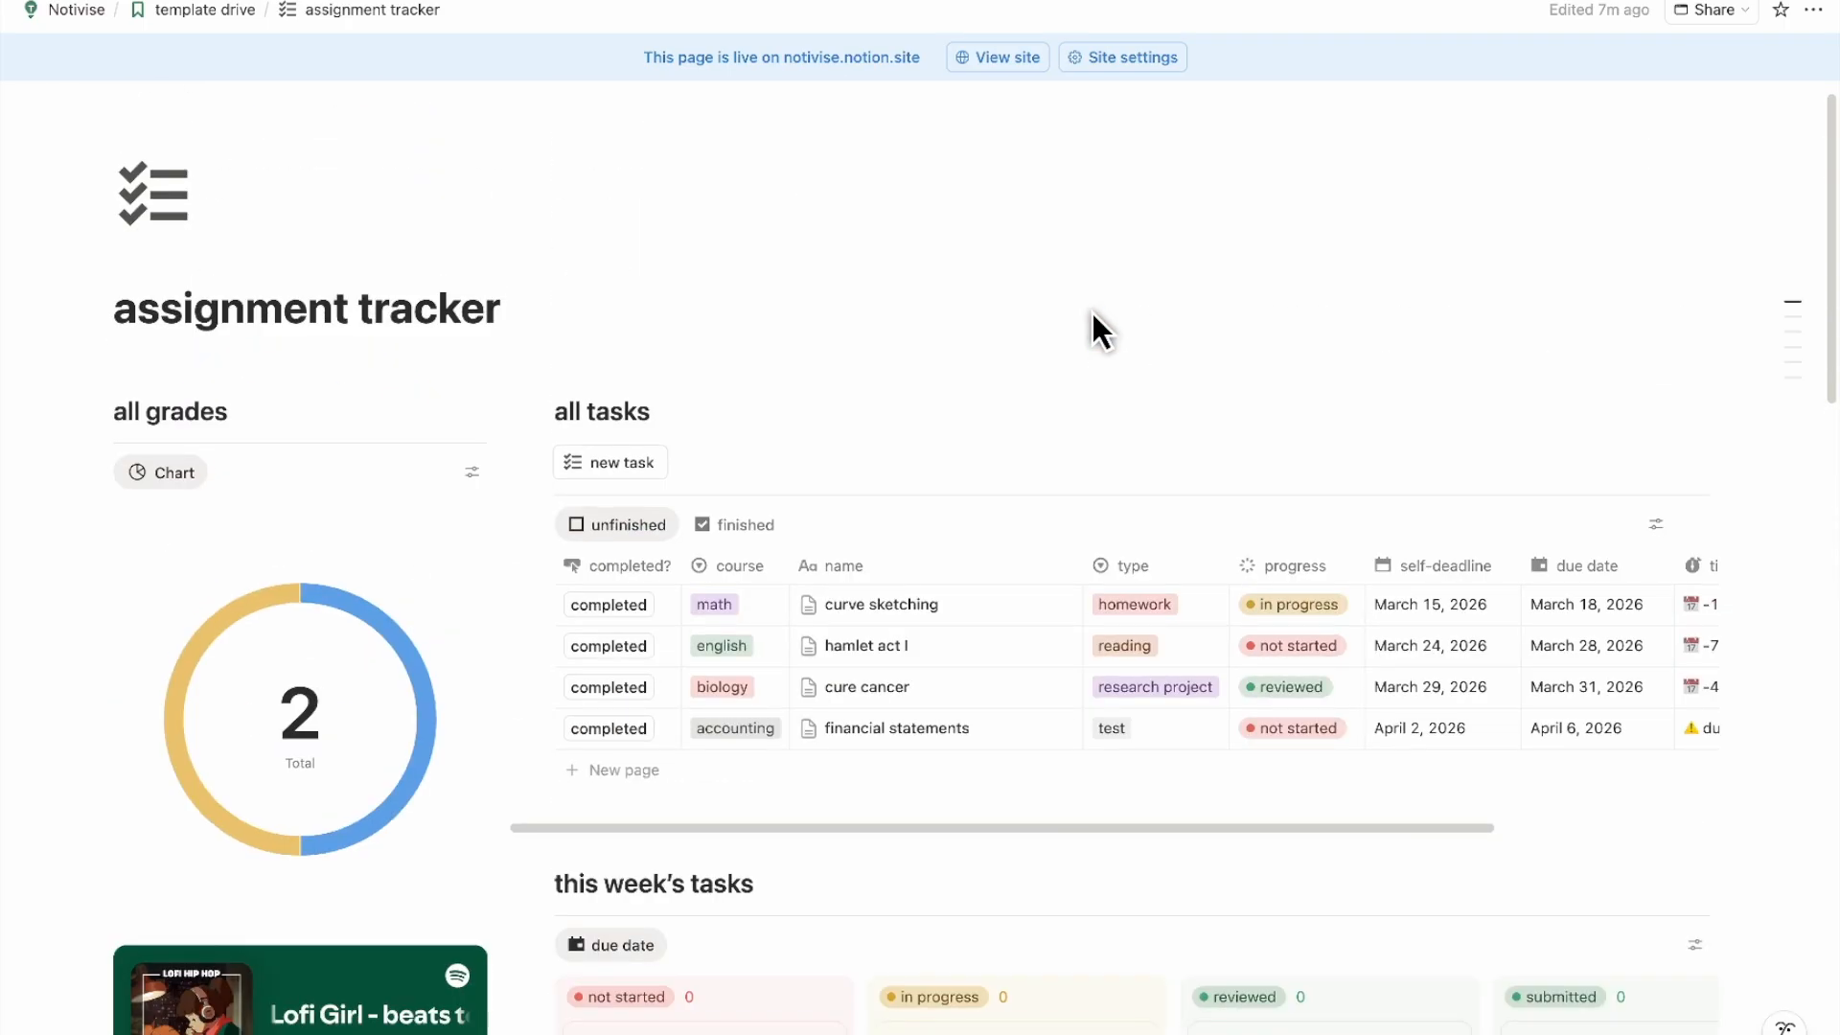
{"action": "scroll", "coordinate": [1091, 310], "scroll_direction": "down", "scroll_amount": 1}
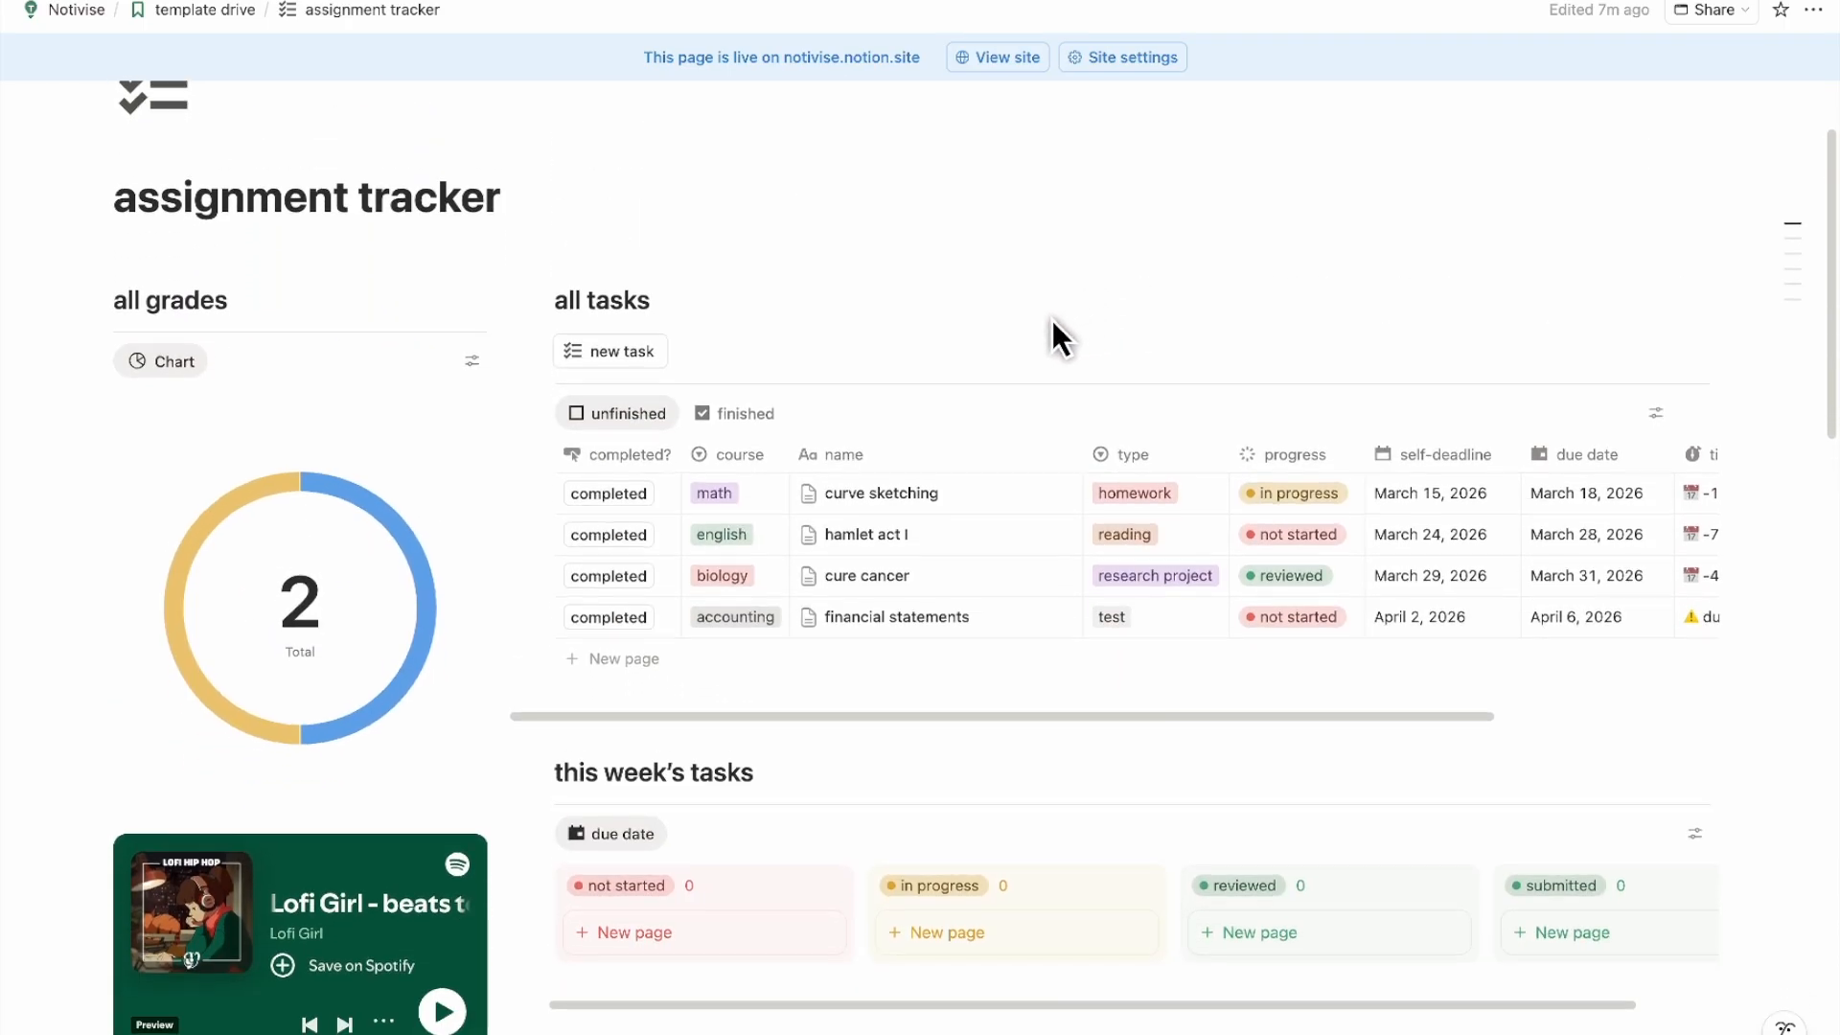
Show the finished tasks and view the records behind the 75 segment of the all grades chart
{"action": "left_click", "coordinate": [725, 422]}
{"action": "left_click", "coordinate": [405, 524]}
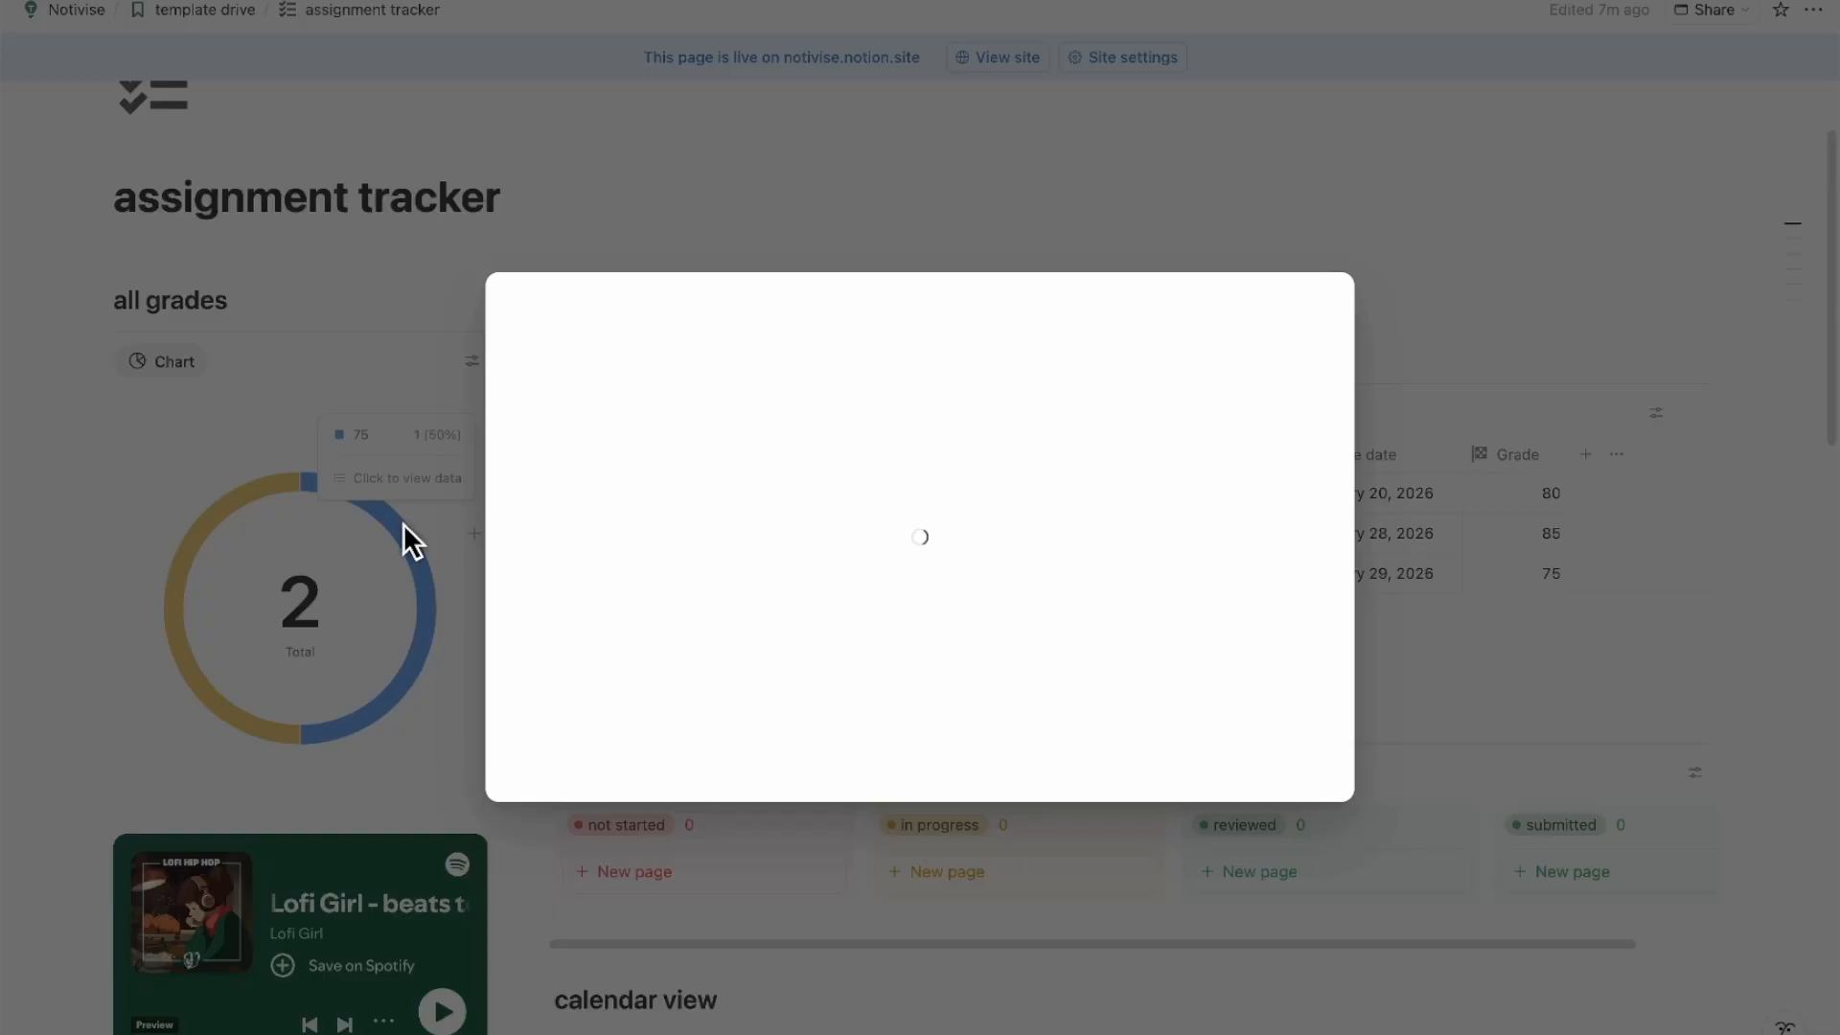
{"action": "left_click", "coordinate": [395, 498]}
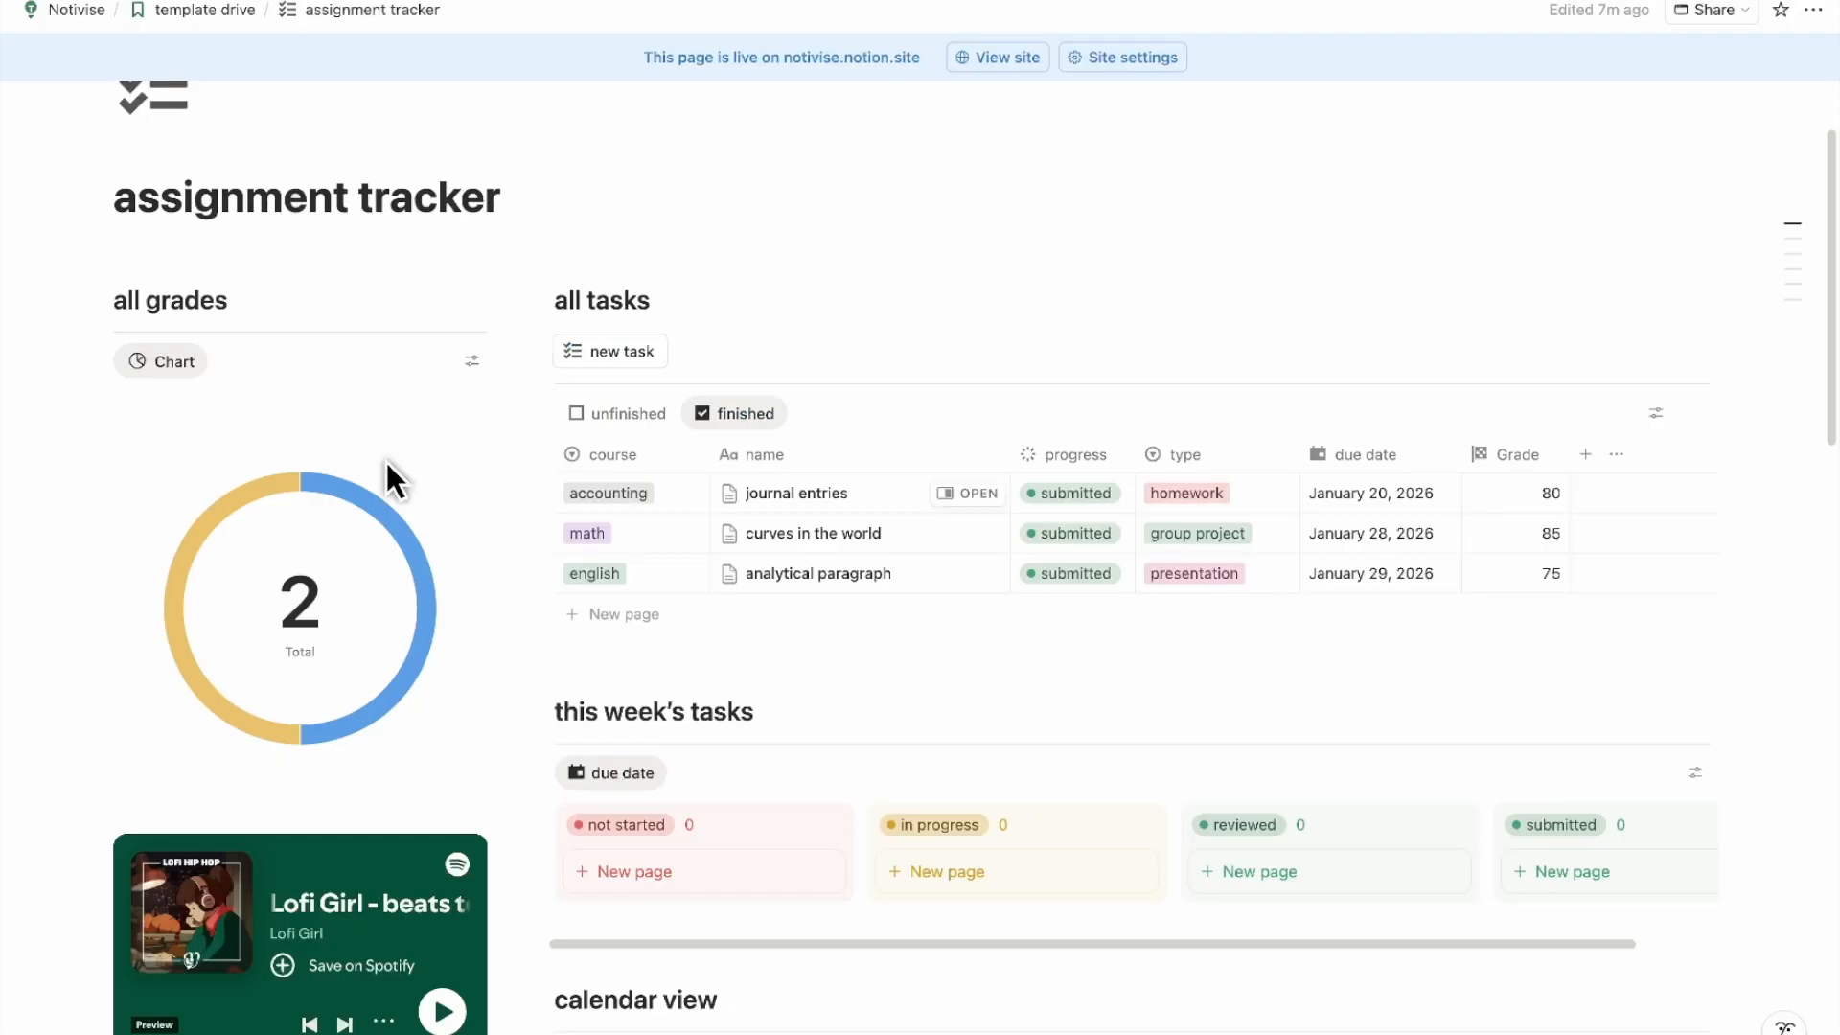
{"action": "left_click", "coordinate": [385, 523]}
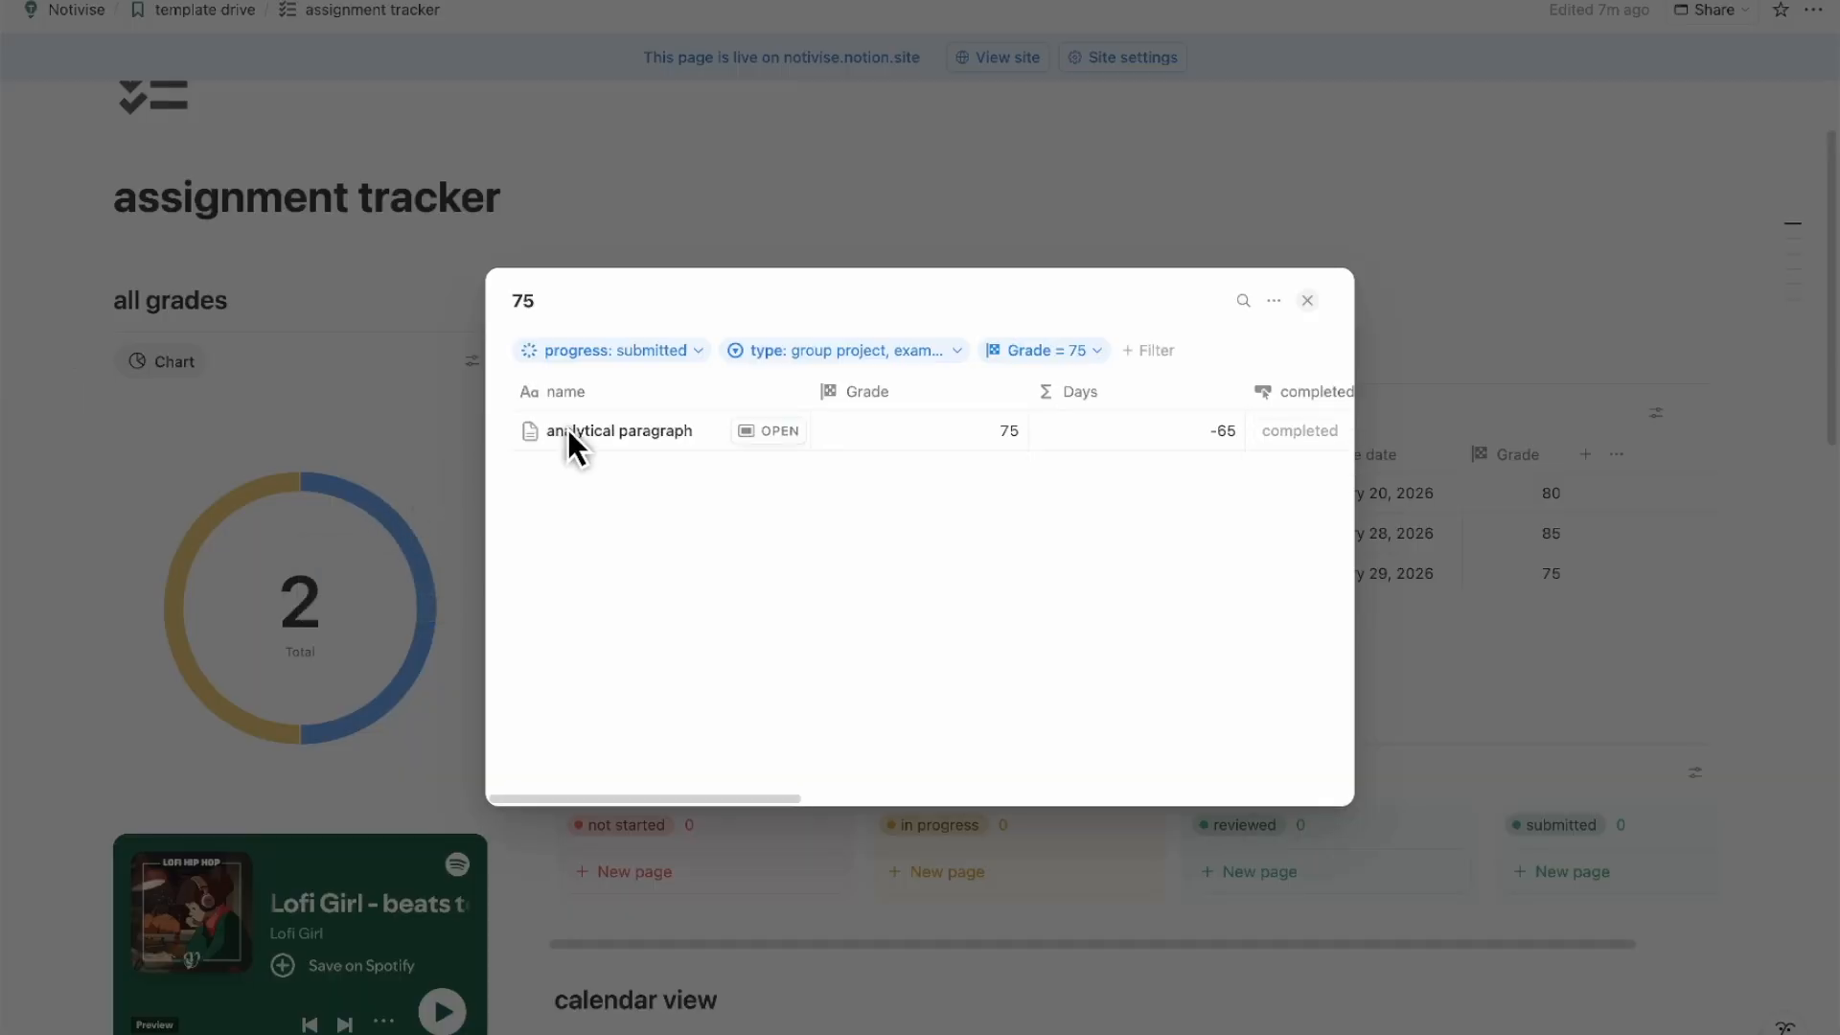
{"action": "left_click", "coordinate": [397, 422]}
Examine the Spotify embed, the calendar view and the databases section of the finished tracker page
{"action": "scroll", "coordinate": [394, 414], "scroll_direction": "down", "scroll_amount": 4}
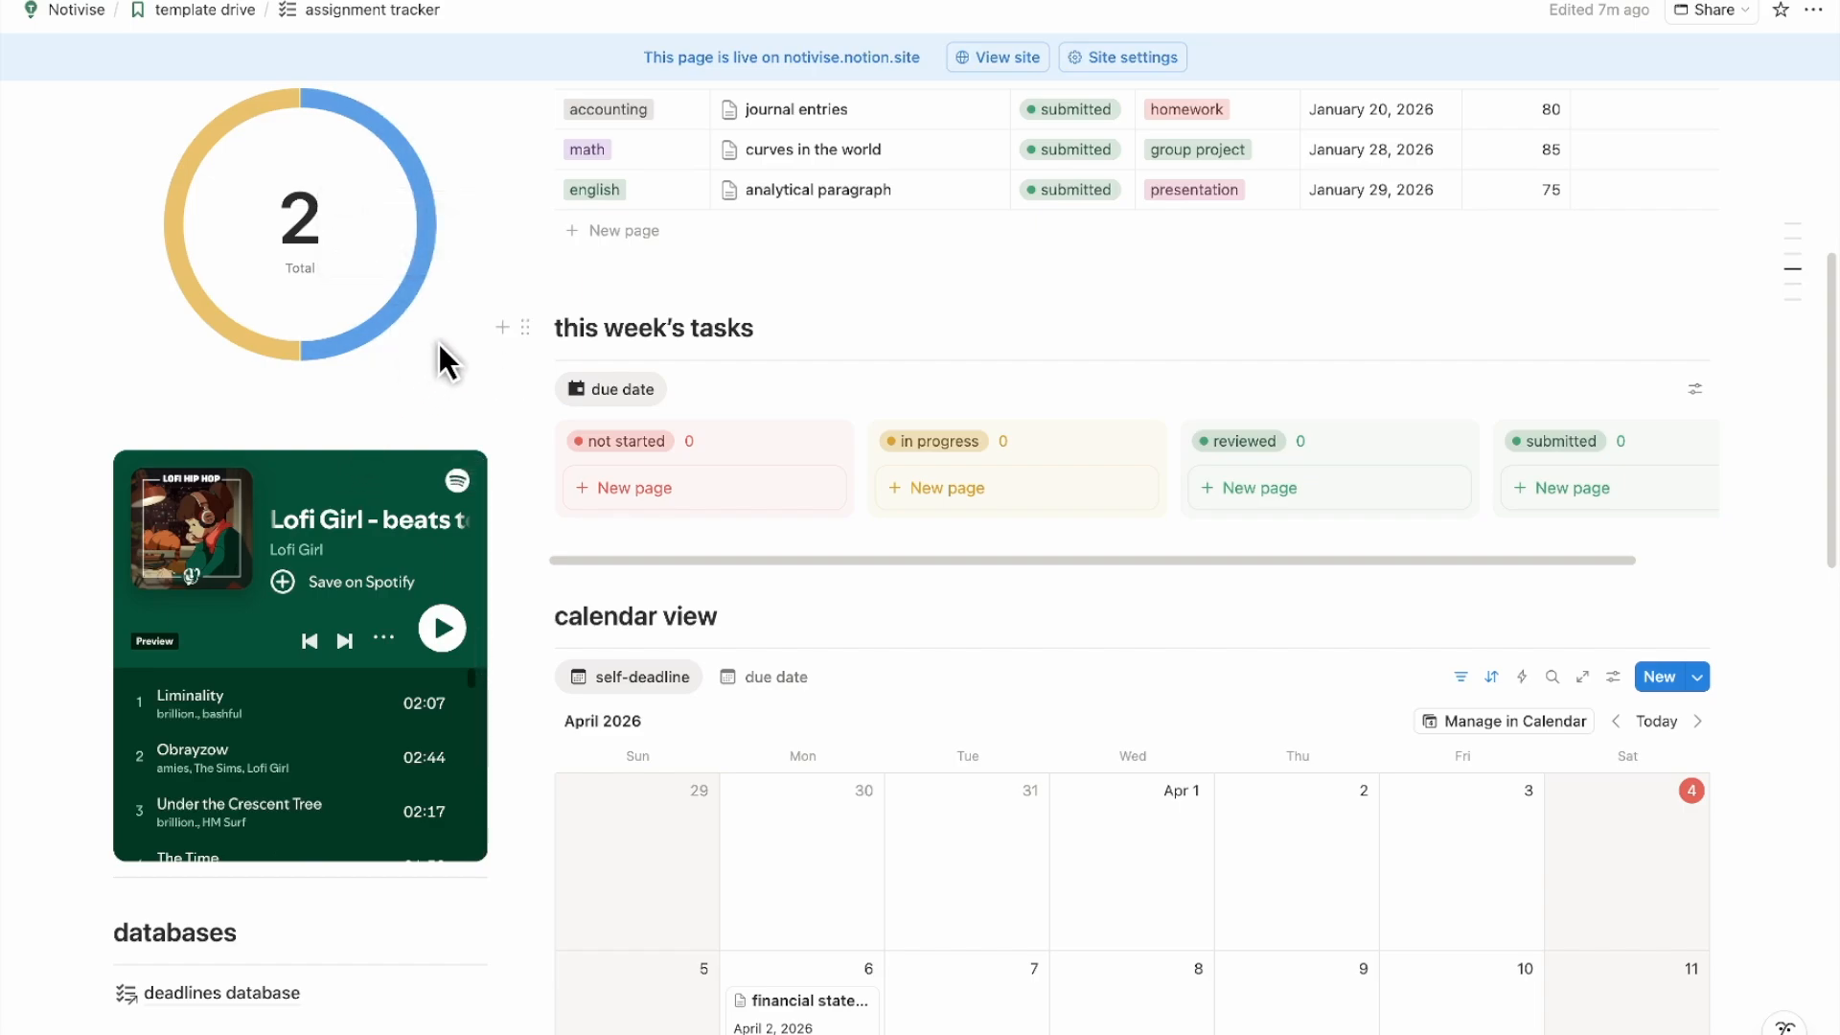
{"action": "scroll", "coordinate": [439, 343], "scroll_direction": "down", "scroll_amount": 3}
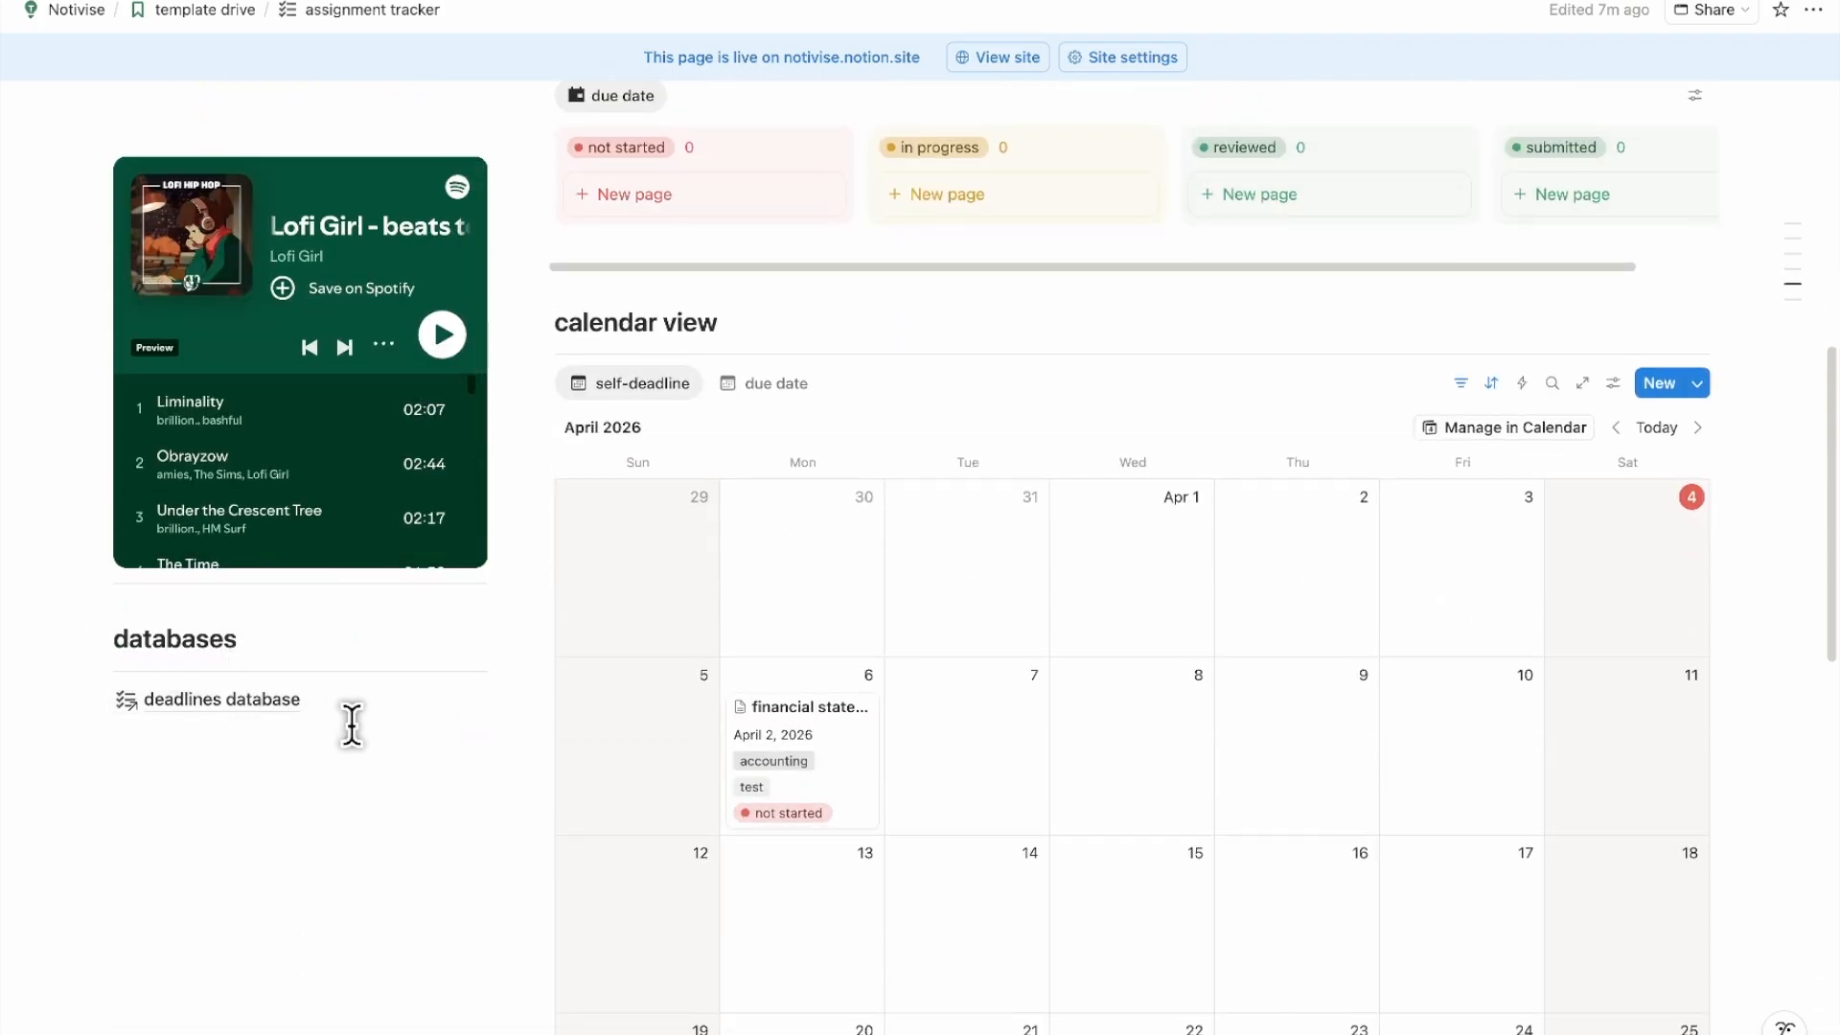
{"action": "scroll", "coordinate": [339, 717], "scroll_direction": "down", "scroll_amount": 1}
{"action": "scroll", "coordinate": [338, 715], "scroll_direction": "up", "scroll_amount": 1}
{"action": "scroll", "coordinate": [343, 734], "scroll_direction": "up", "scroll_amount": 10}
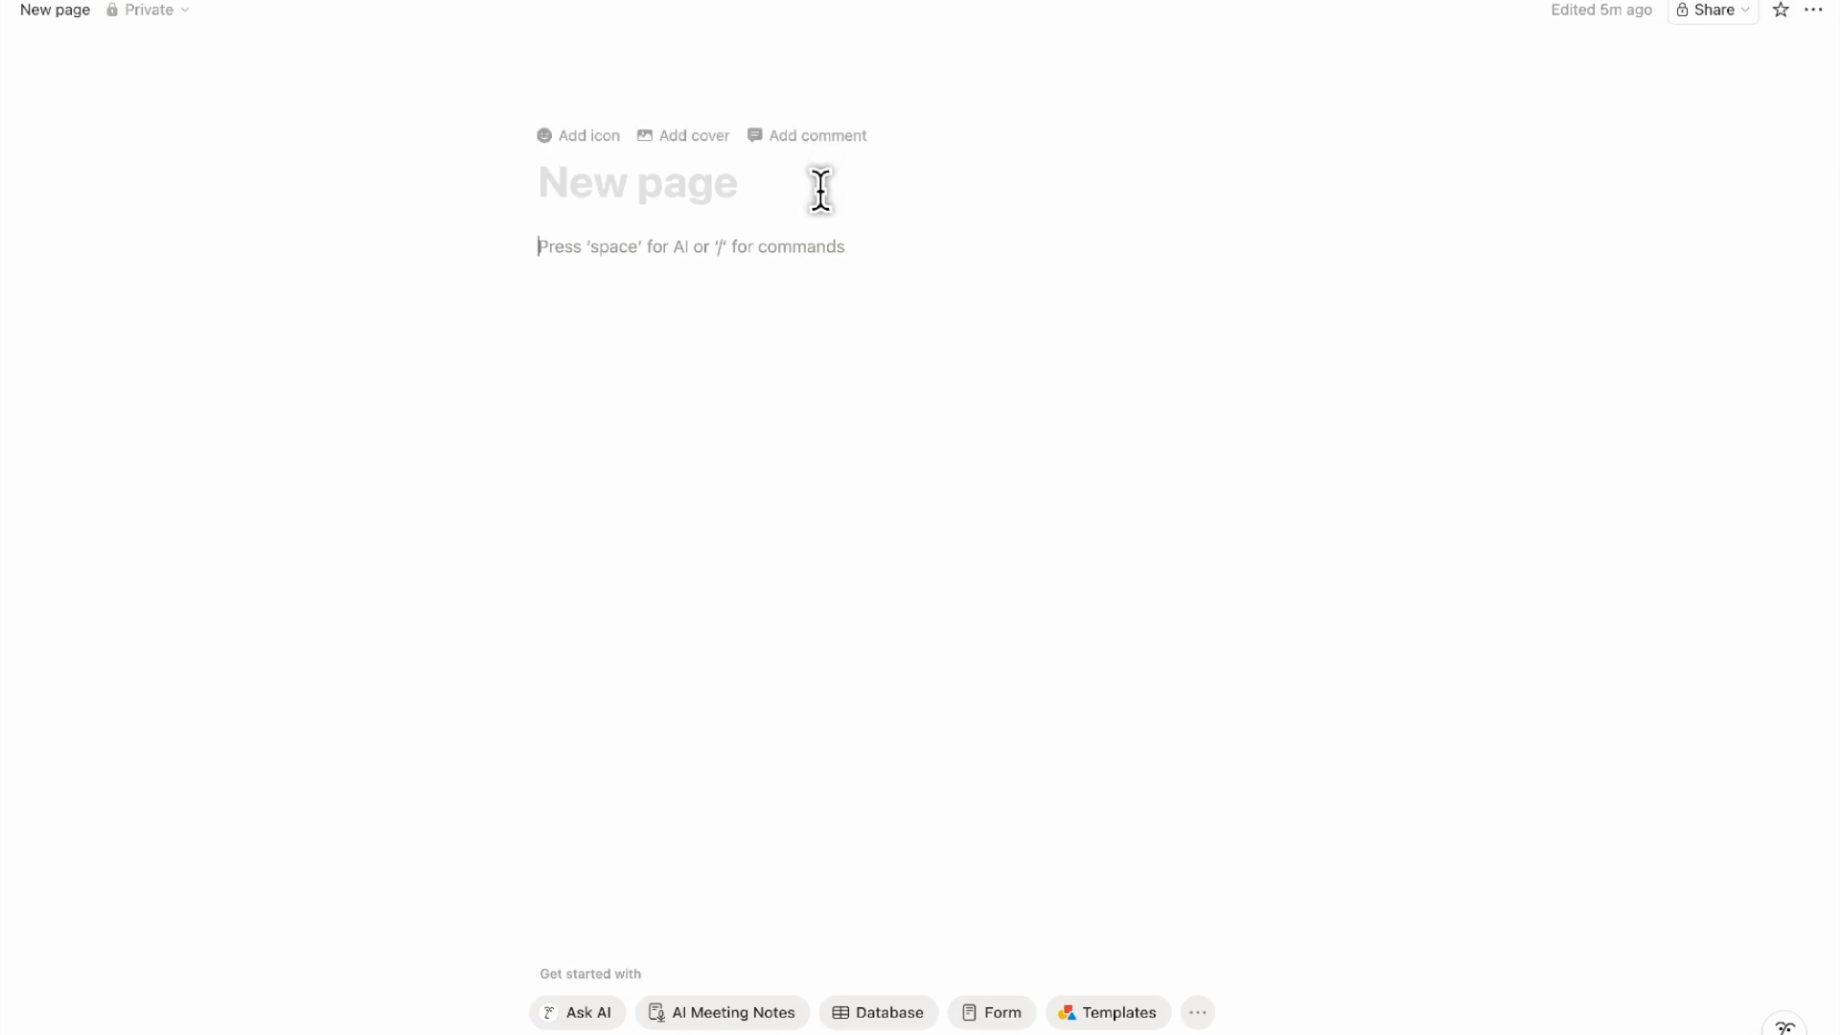
Set the new blank page to full width and title it "assignment tracker"
{"action": "left_click", "coordinate": [1814, 13]}
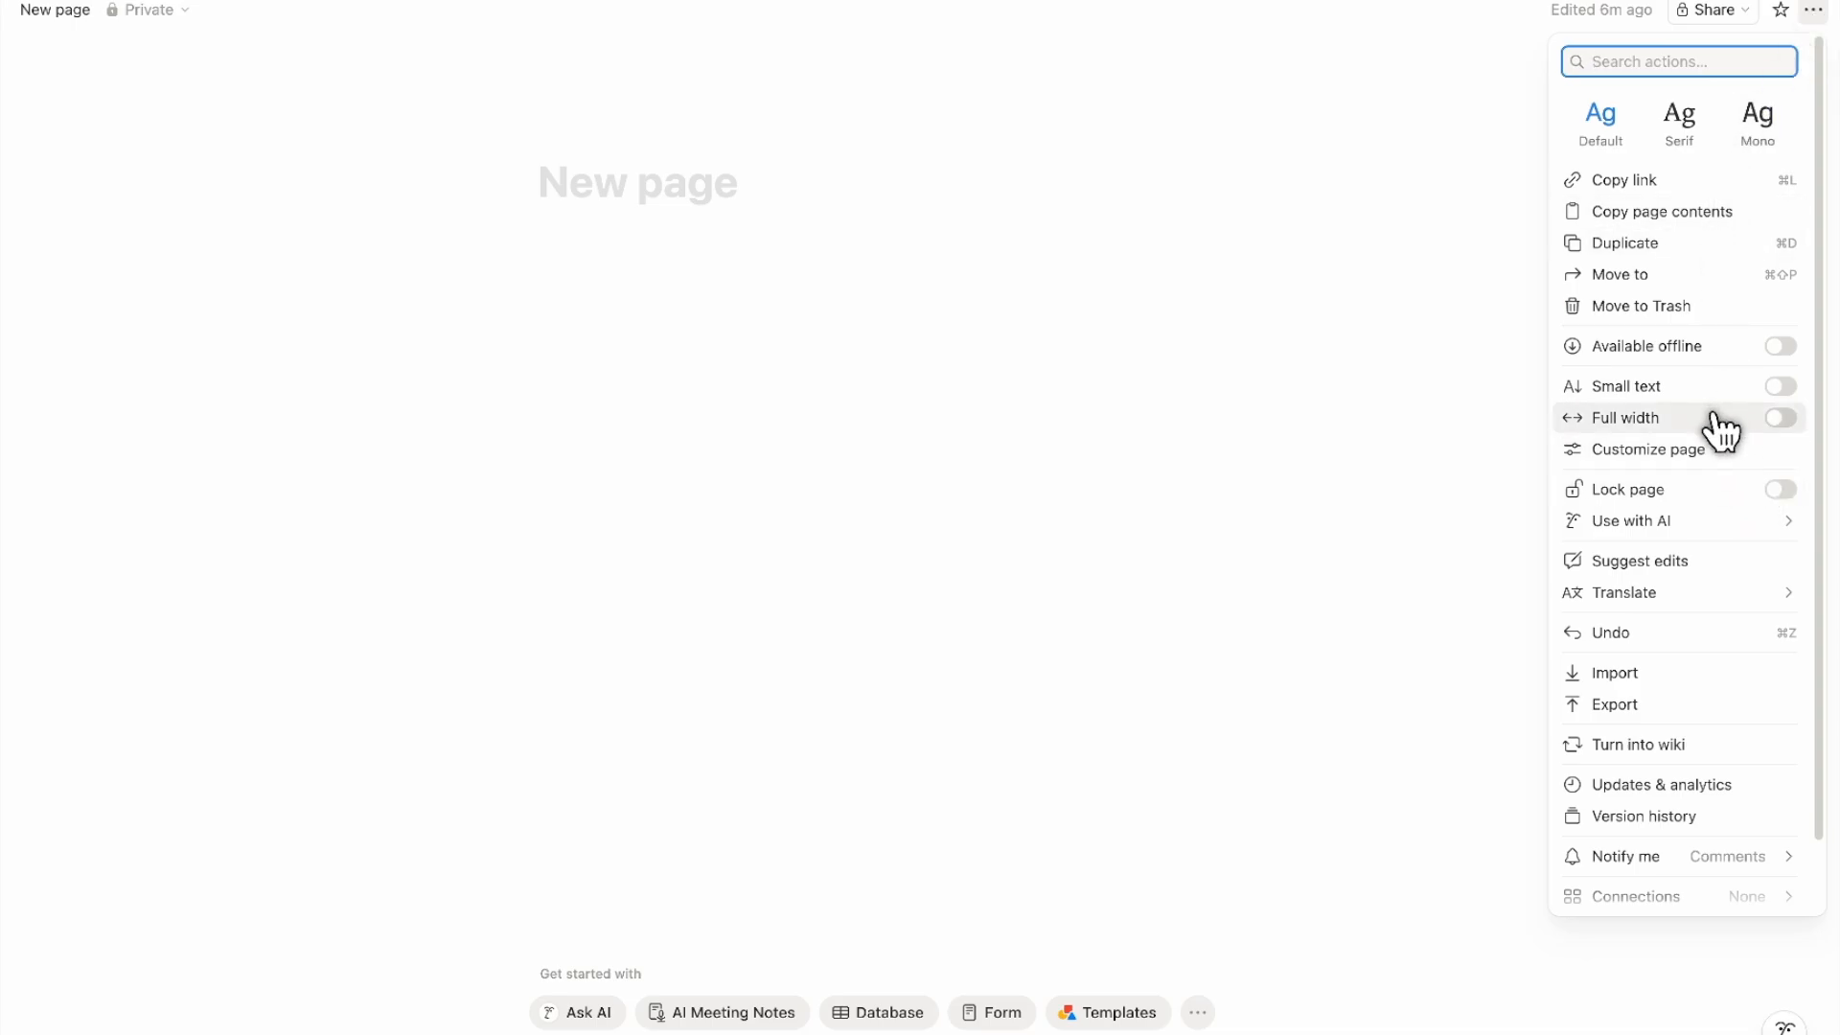
{"action": "left_click", "coordinate": [1781, 419]}
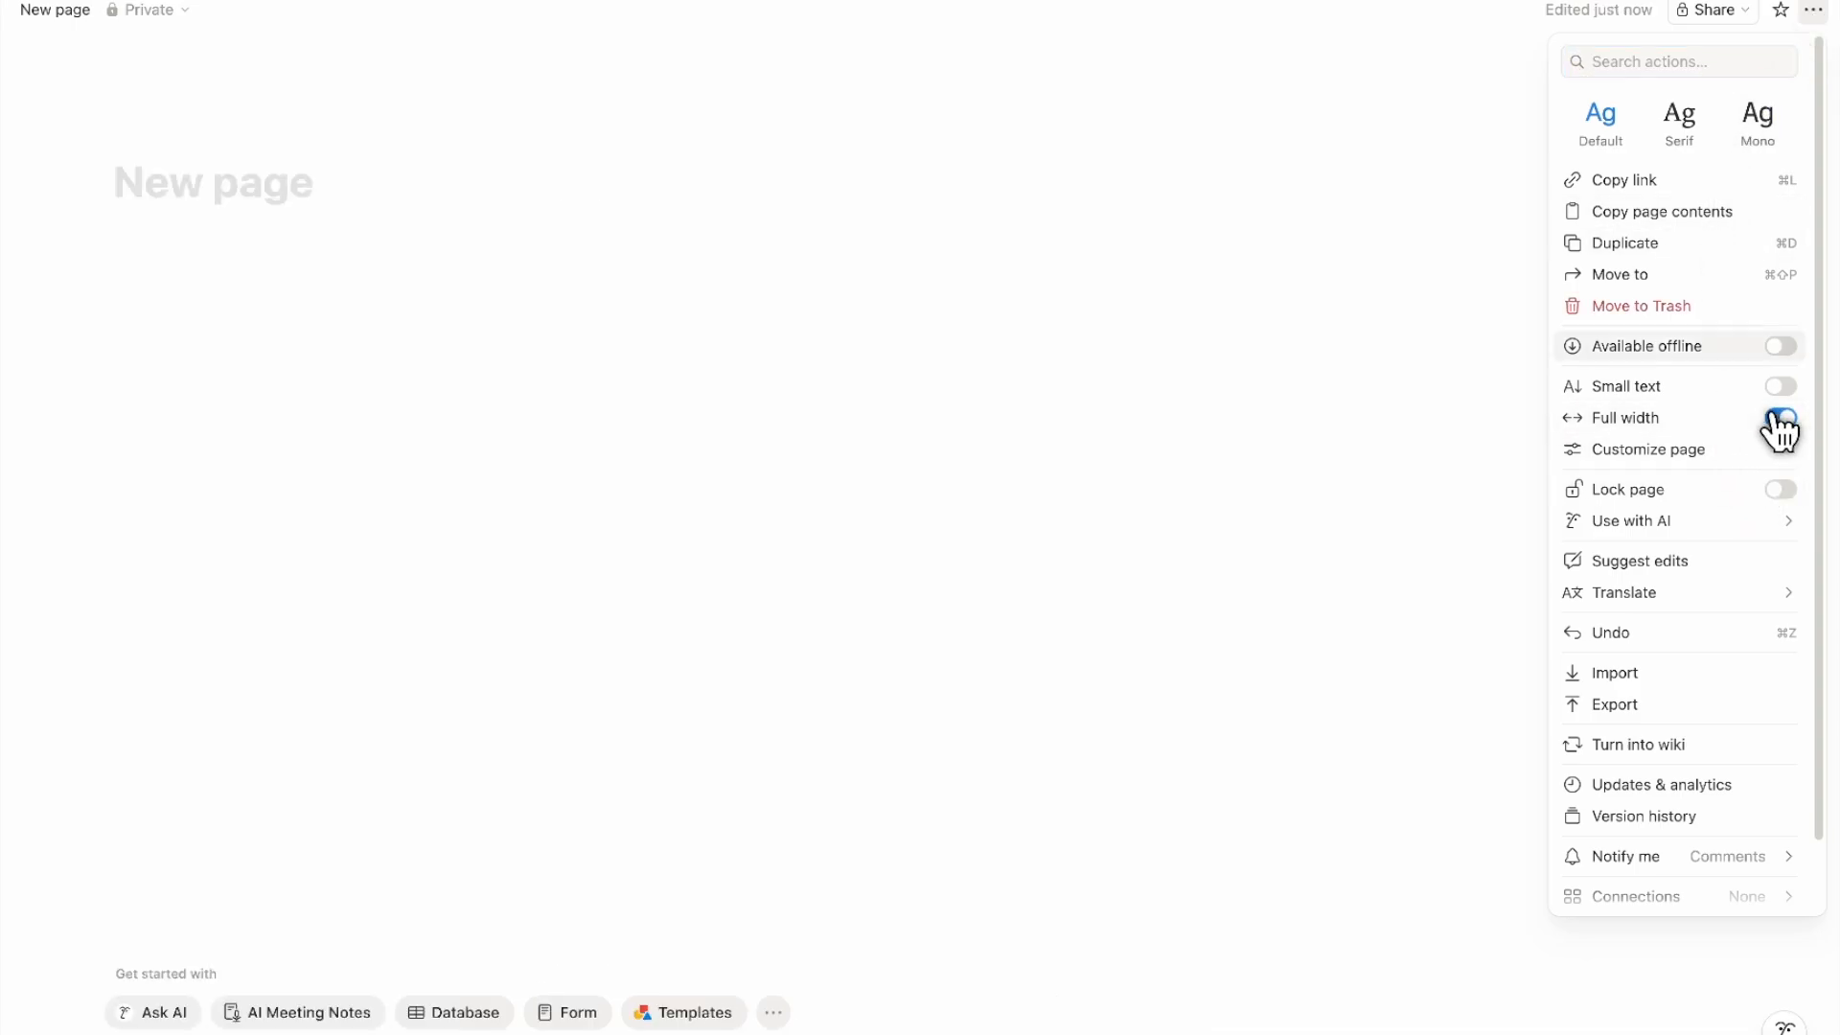
{"action": "left_click", "coordinate": [681, 131]}
{"action": "type", "text": "assi"}
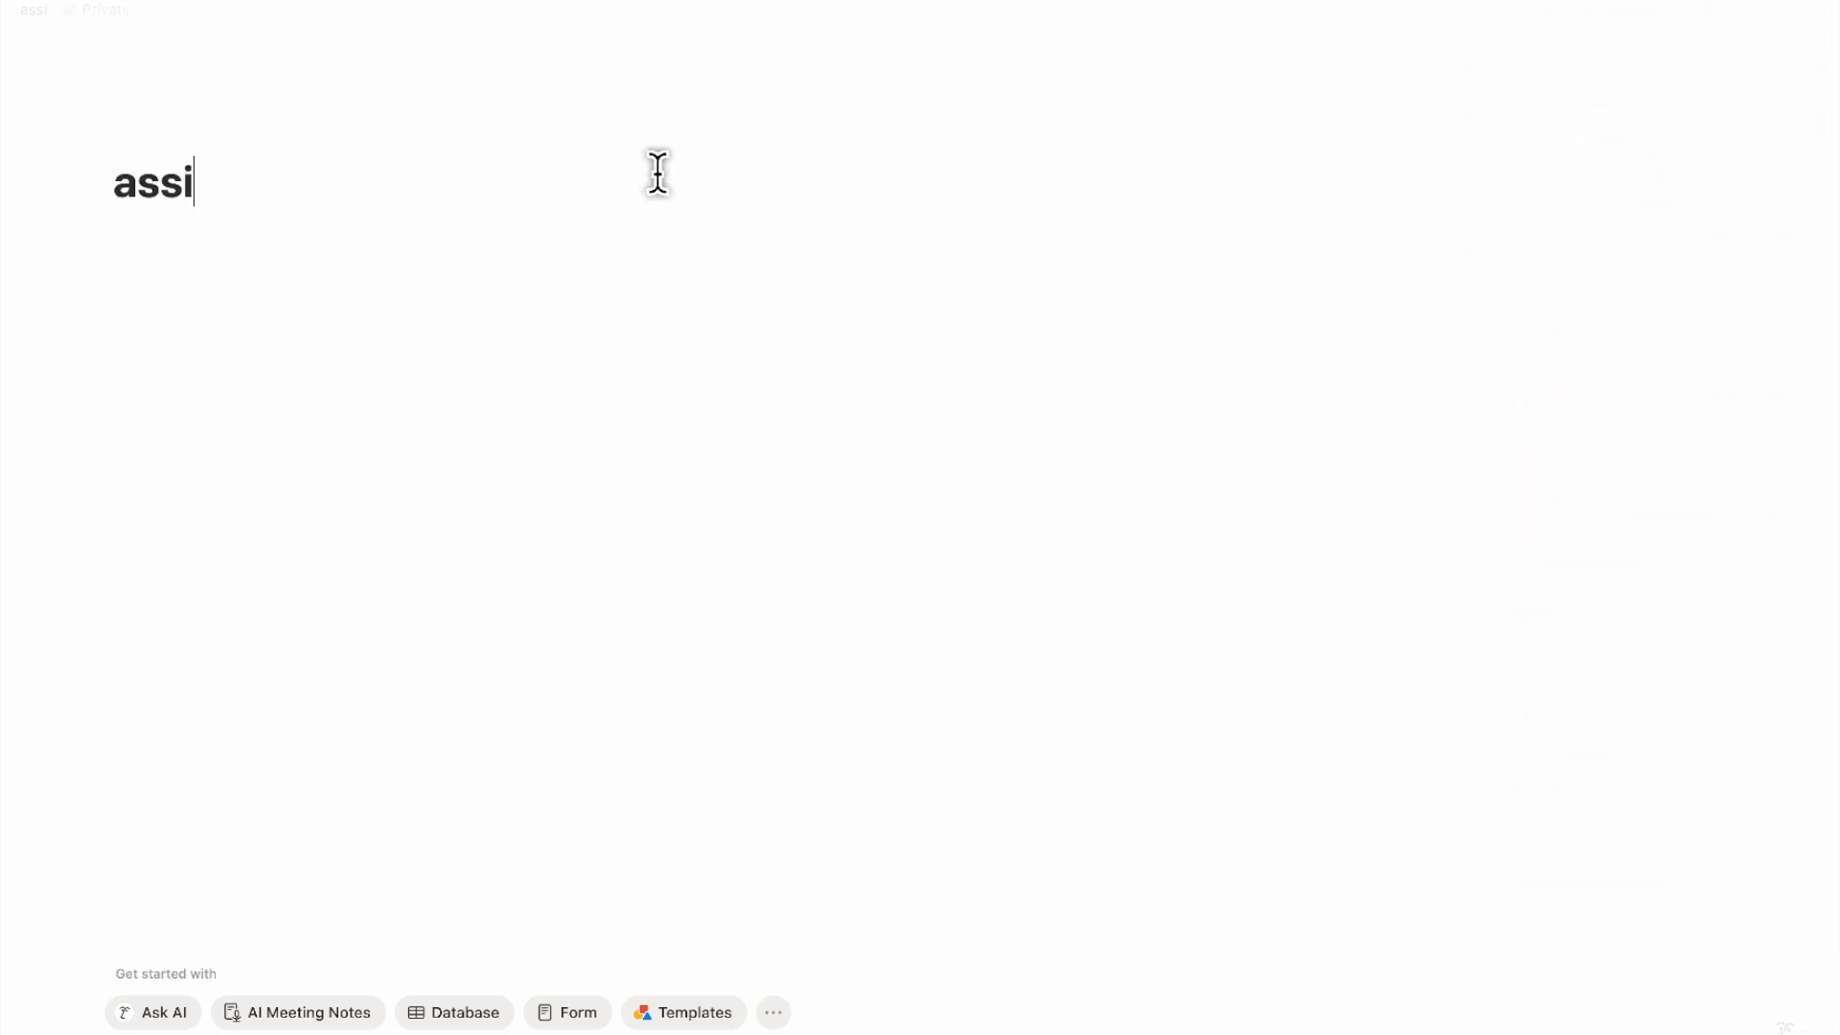
{"action": "type", "text": "gnment tracker"}
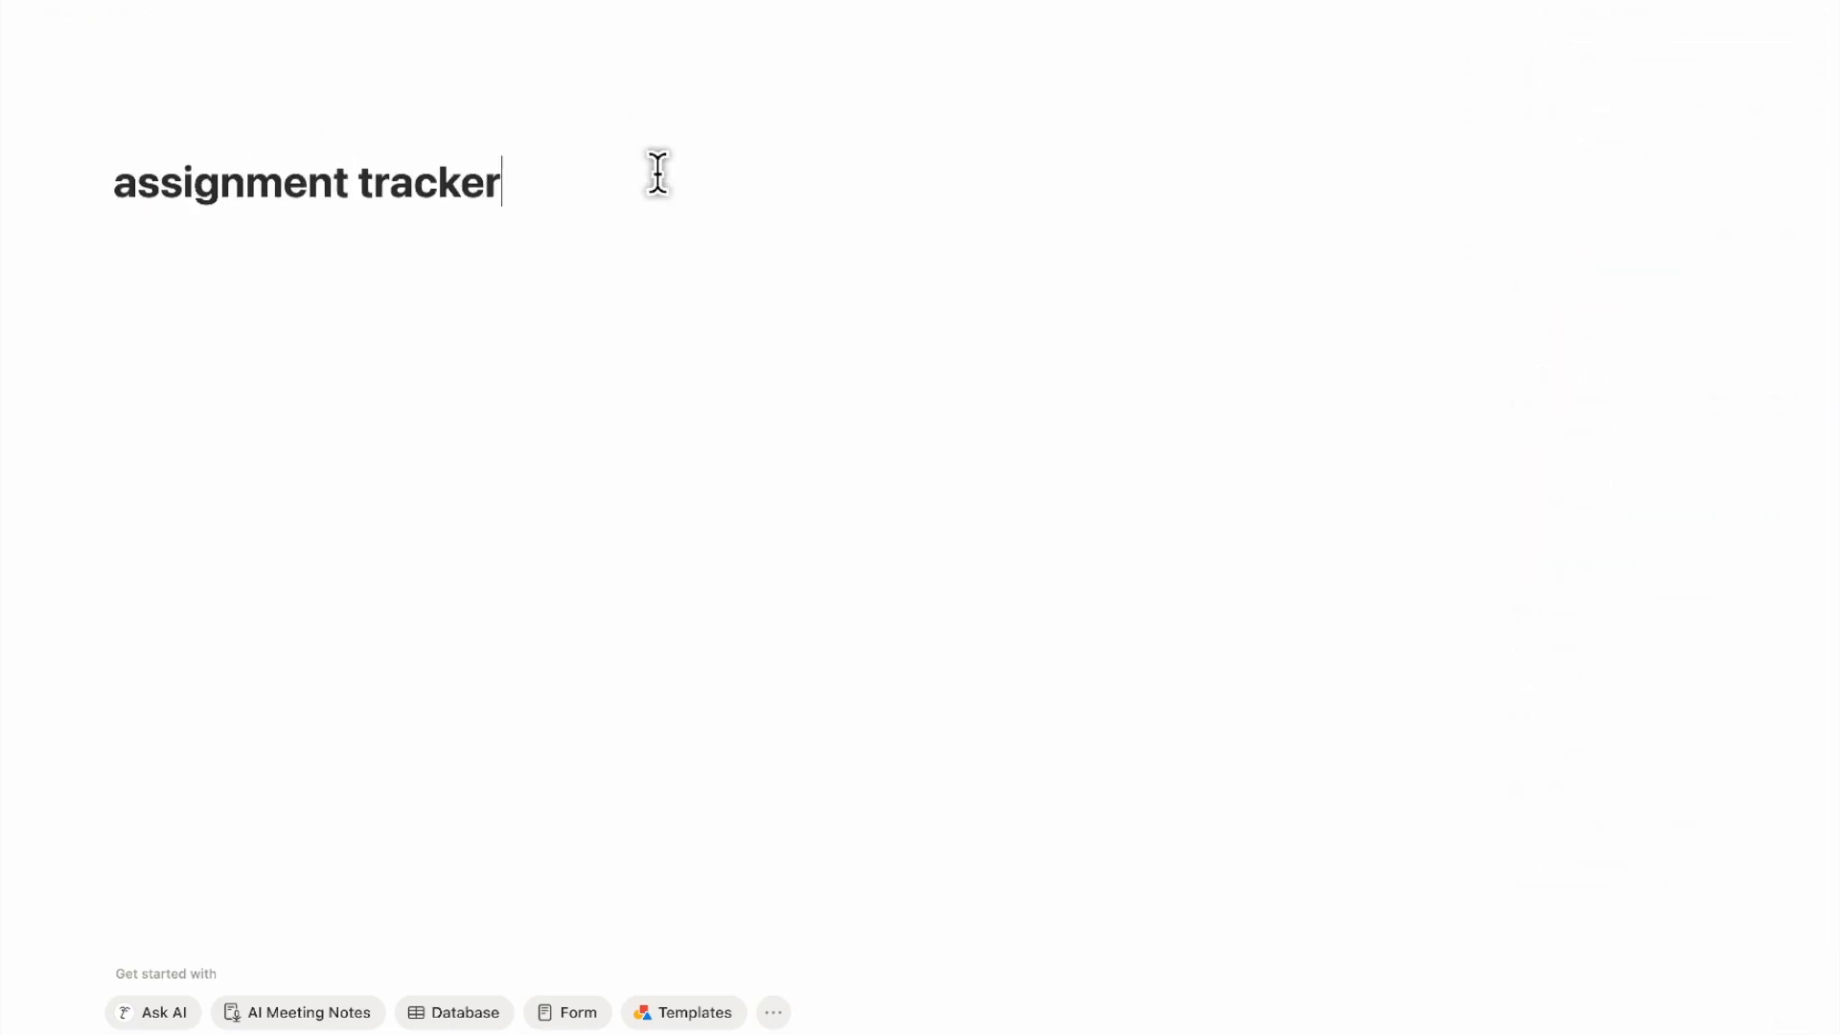
{"action": "key", "text": "Return"}
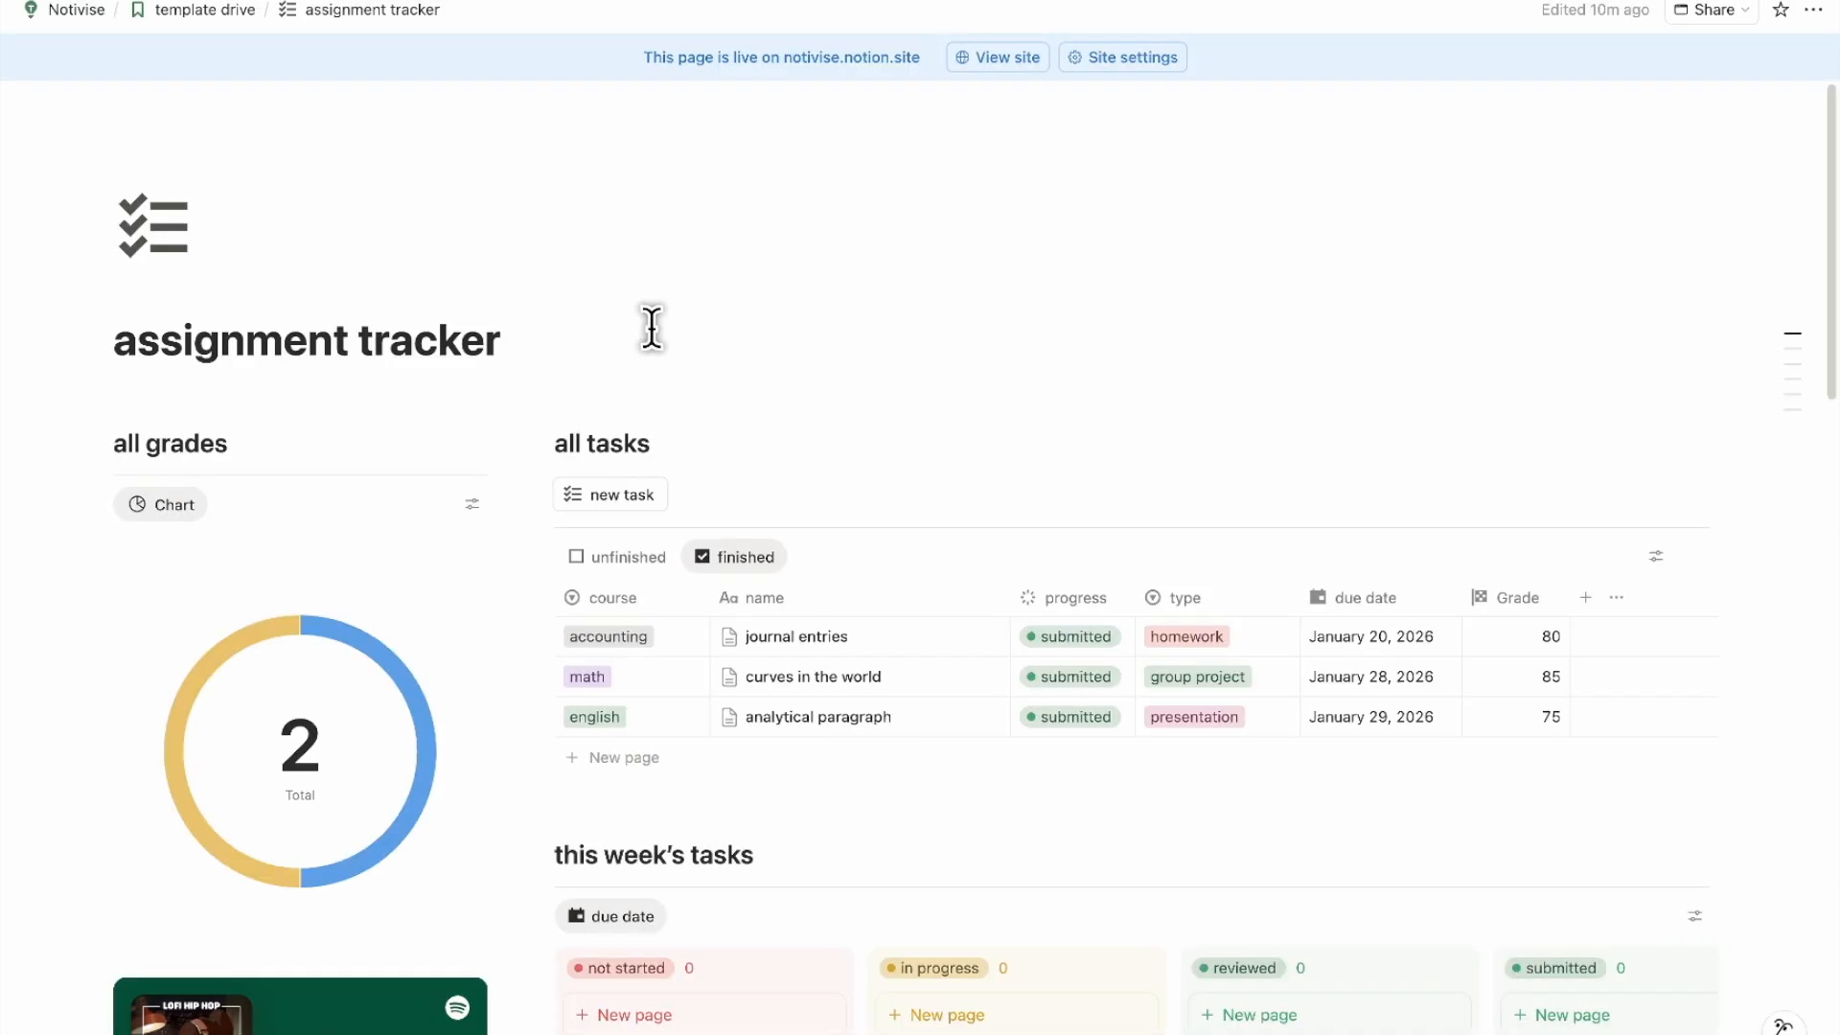
Review the two-column layout of the finished tracker page as a reference
{"action": "scroll", "coordinate": [647, 326], "scroll_direction": "down", "scroll_amount": 5}
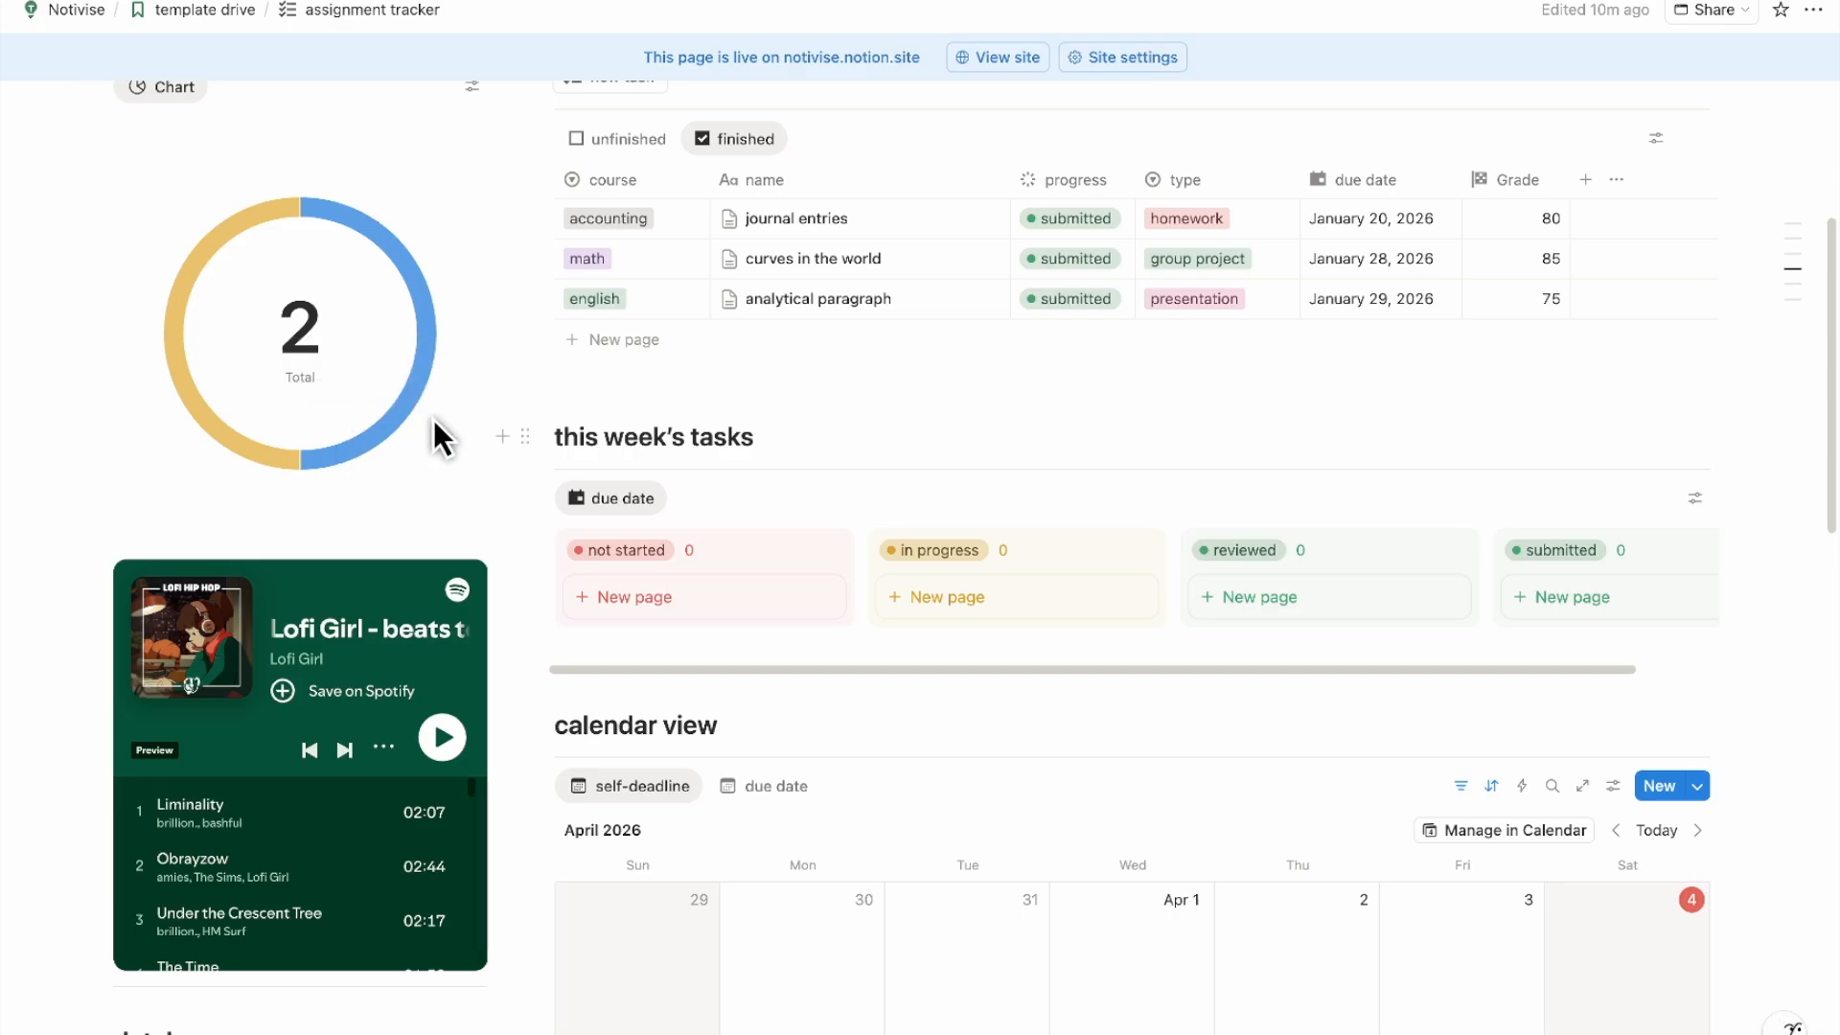
{"action": "scroll", "coordinate": [433, 418], "scroll_direction": "up", "scroll_amount": 2}
{"action": "scroll", "coordinate": [433, 417], "scroll_direction": "down", "scroll_amount": 5}
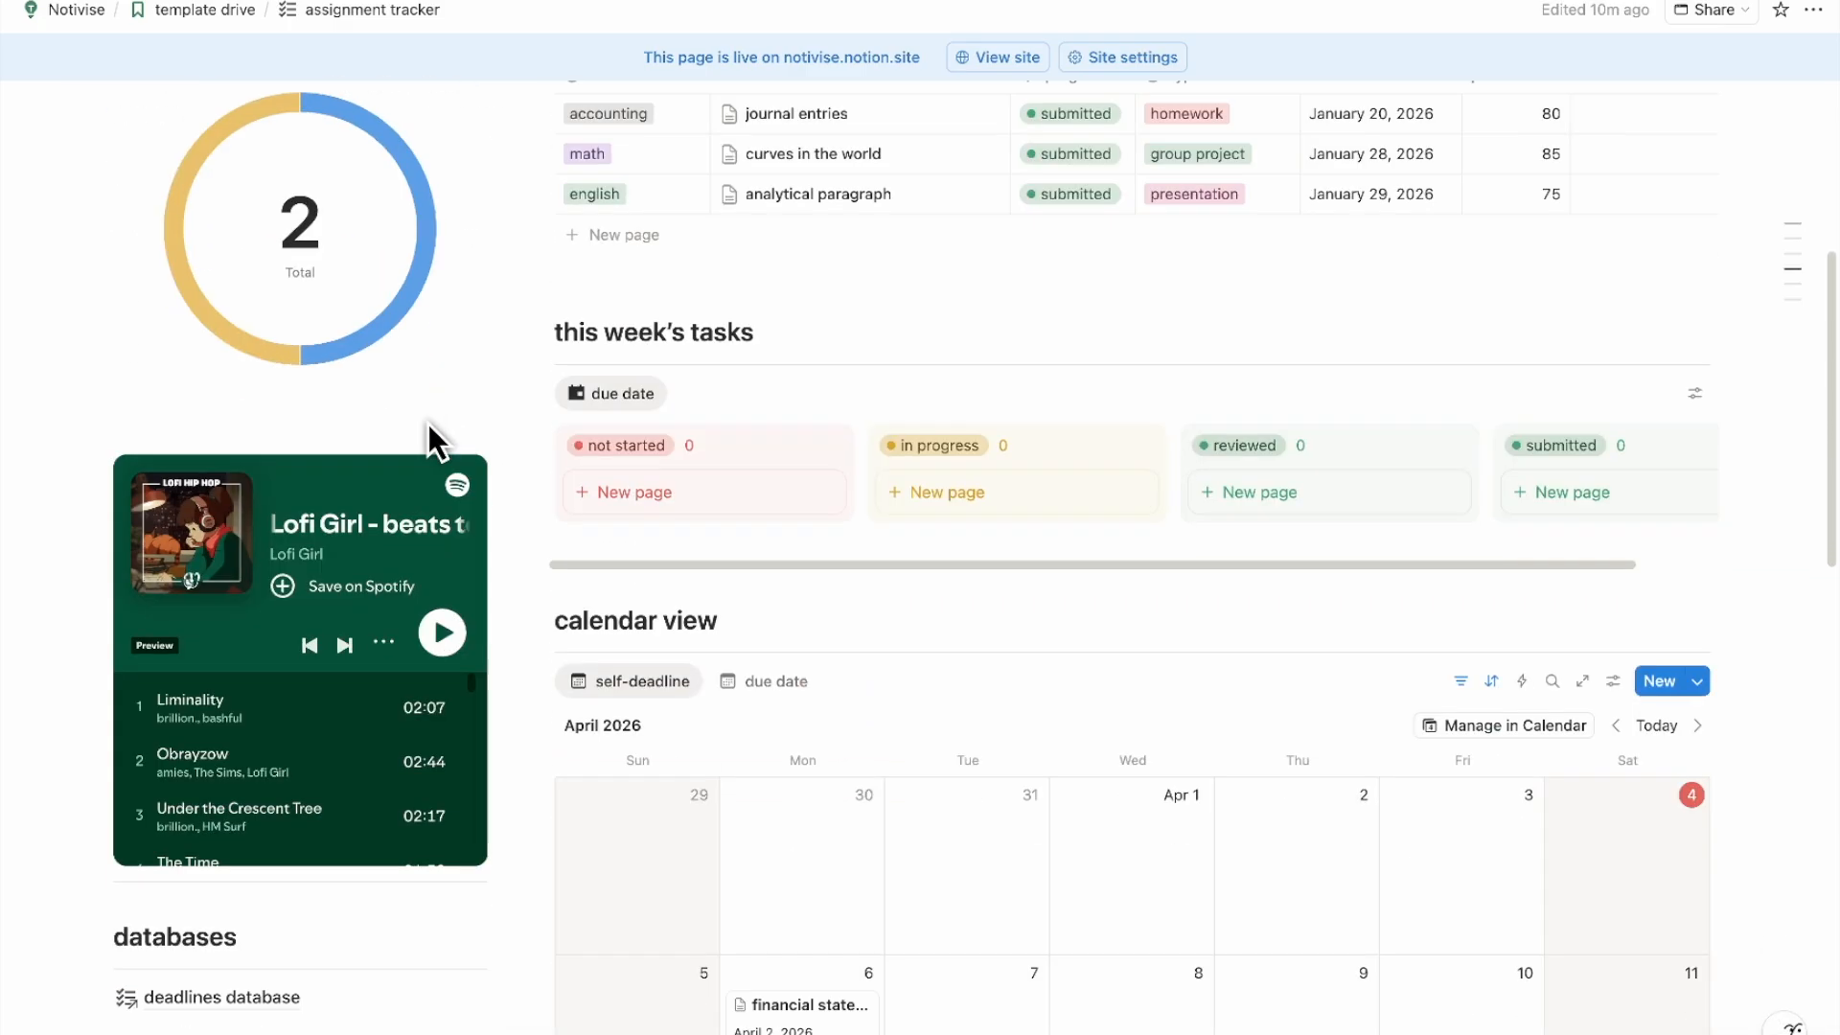
{"action": "scroll", "coordinate": [433, 441], "scroll_direction": "up", "scroll_amount": 8}
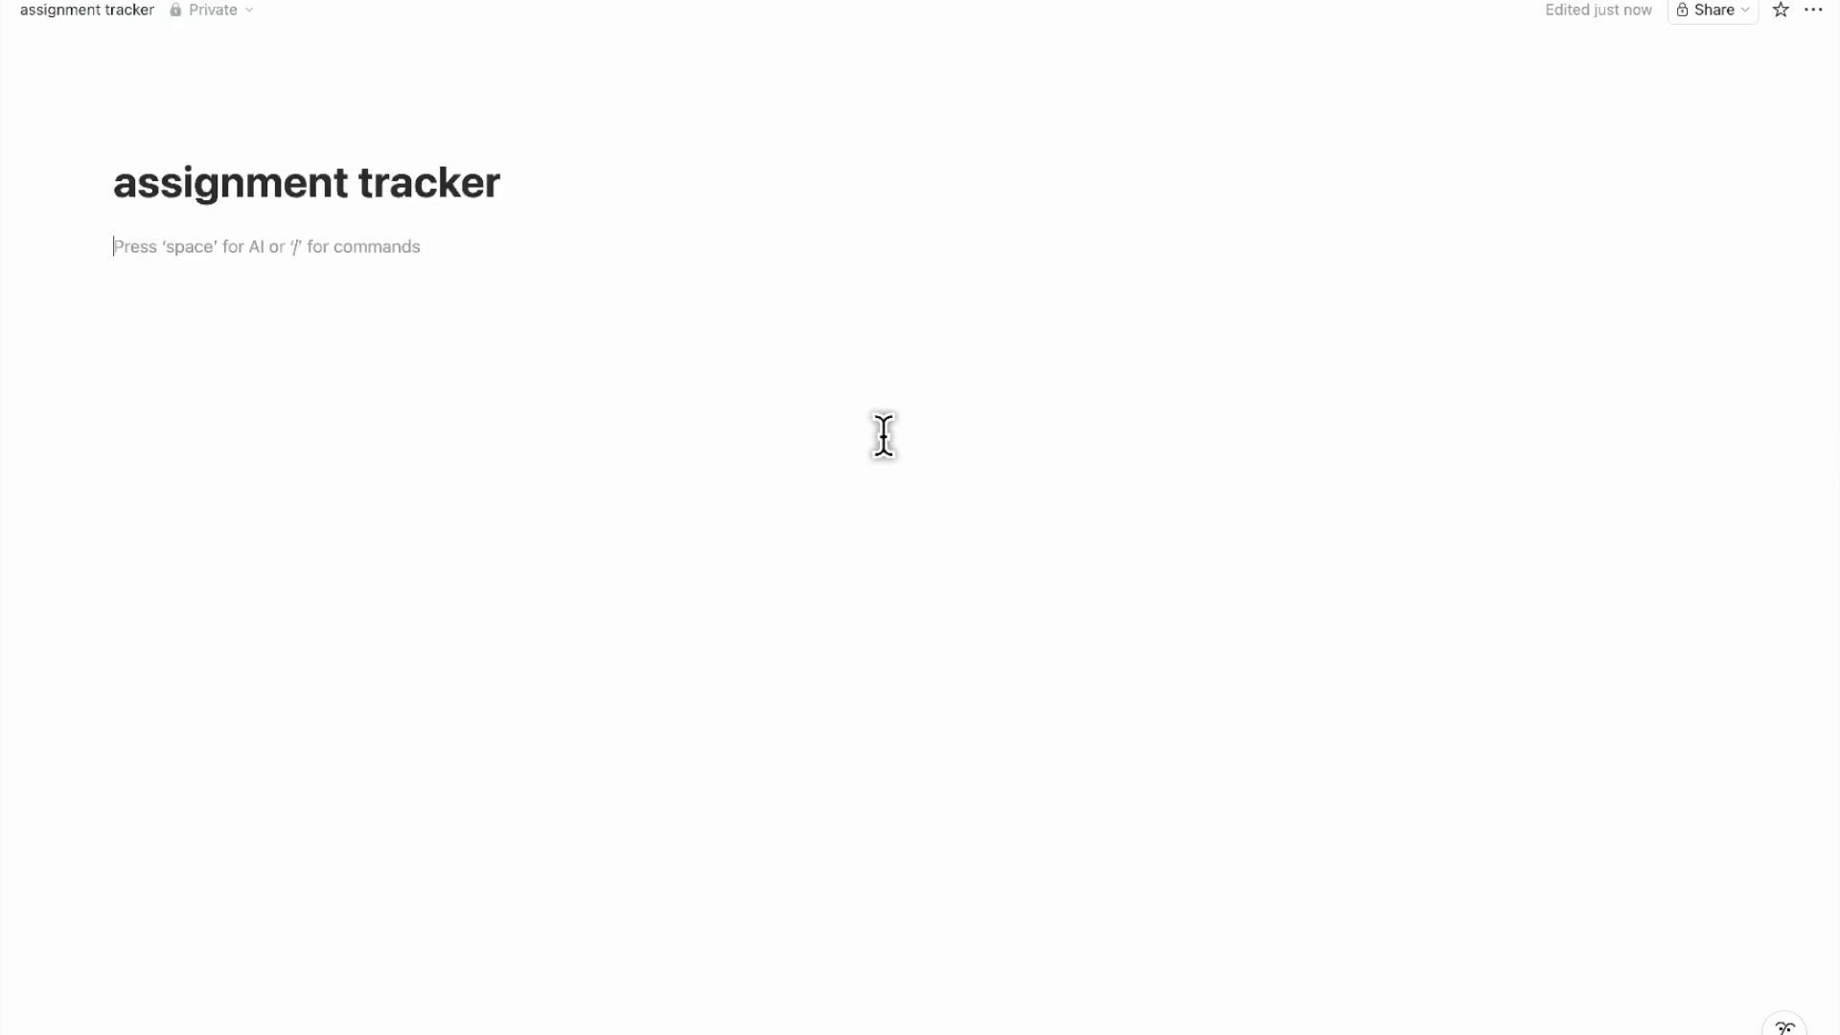
Add blank lines under the title, place two side by side as columns, and narrow the first column to about a quarter of the page width
{"action": "key", "text": "Return"}
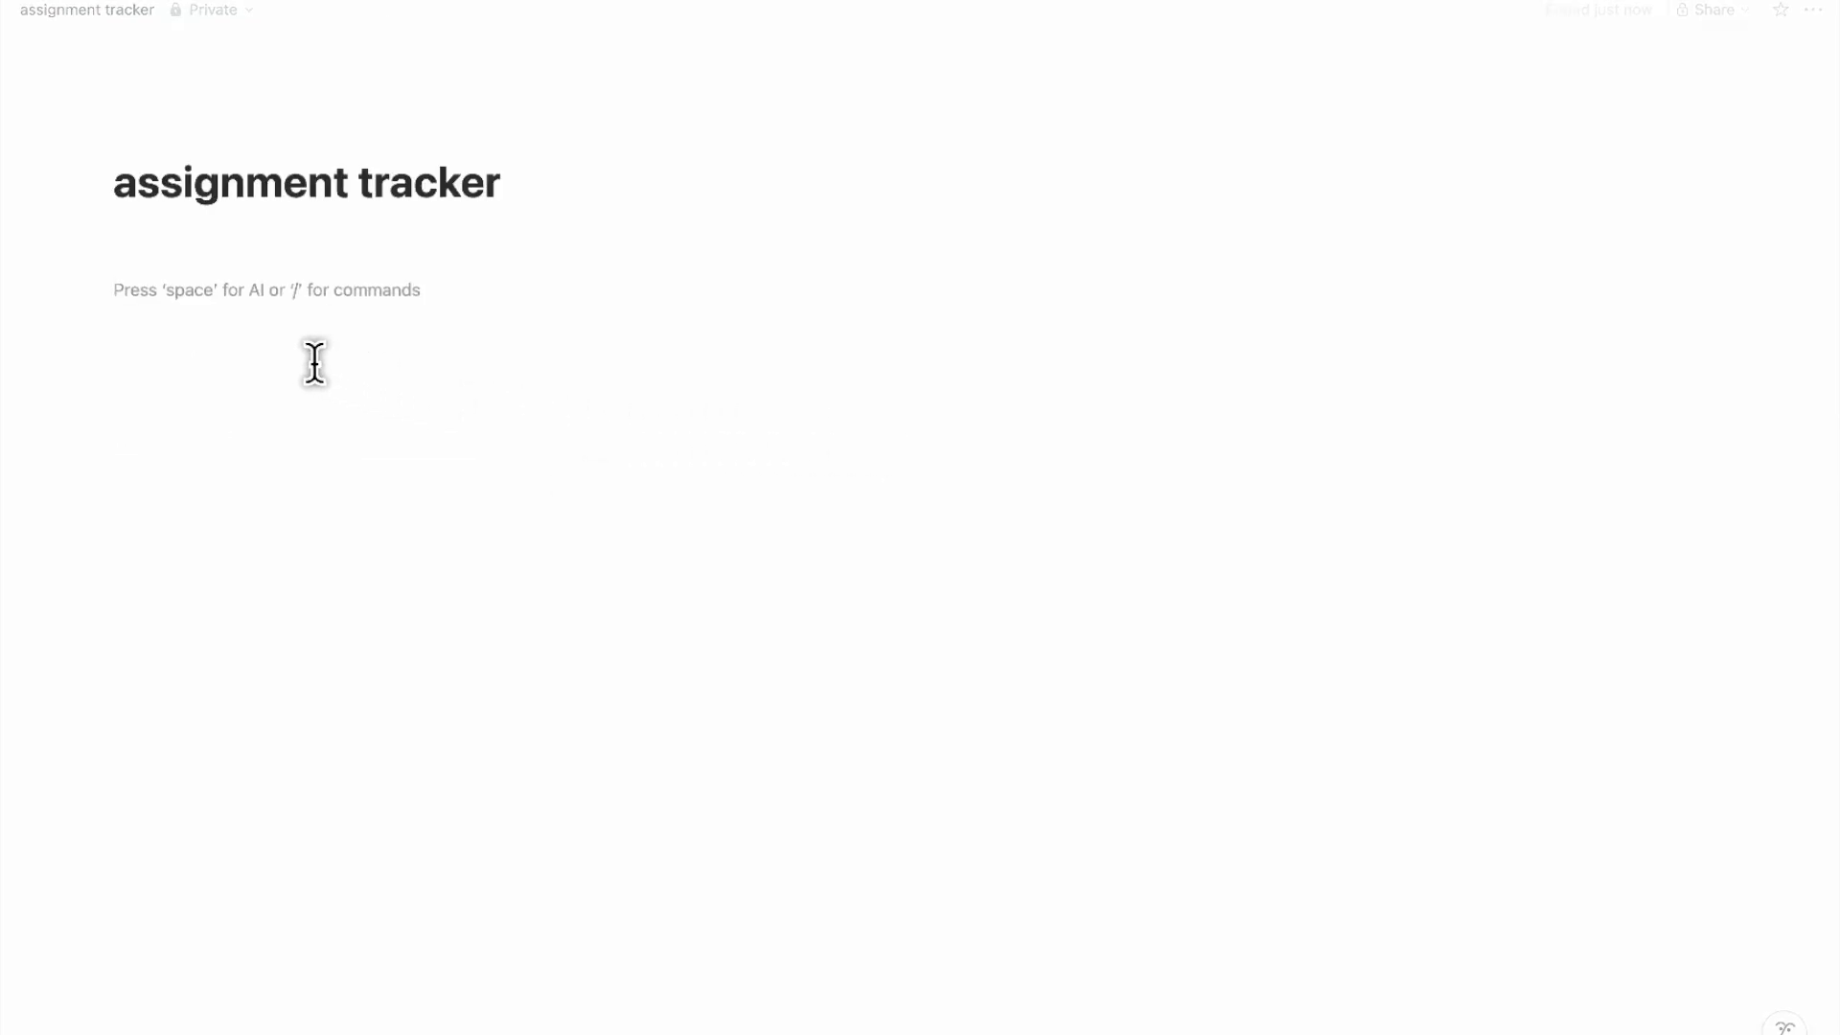
{"action": "left_click_drag", "start_coordinate": [127, 242], "coordinate": [139, 384]}
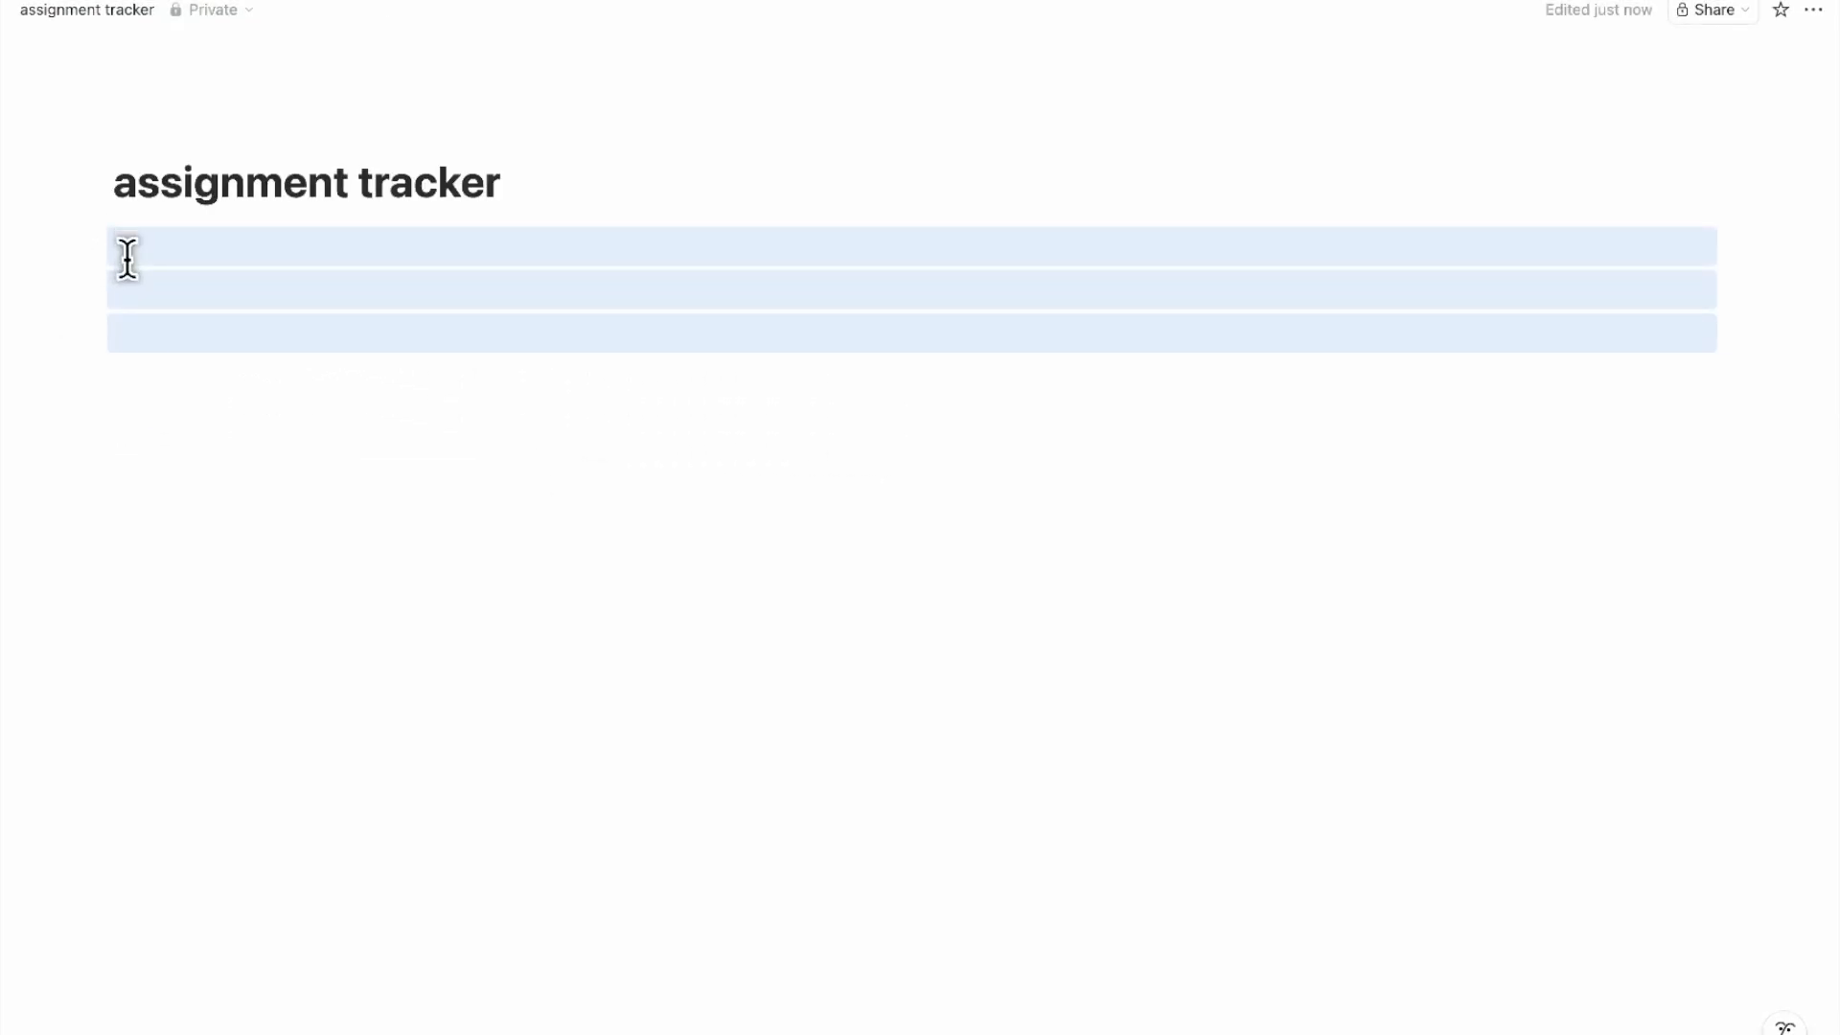
{"action": "left_click", "coordinate": [105, 288]}
{"action": "left_click_drag", "start_coordinate": [85, 289], "coordinate": [1721, 251]}
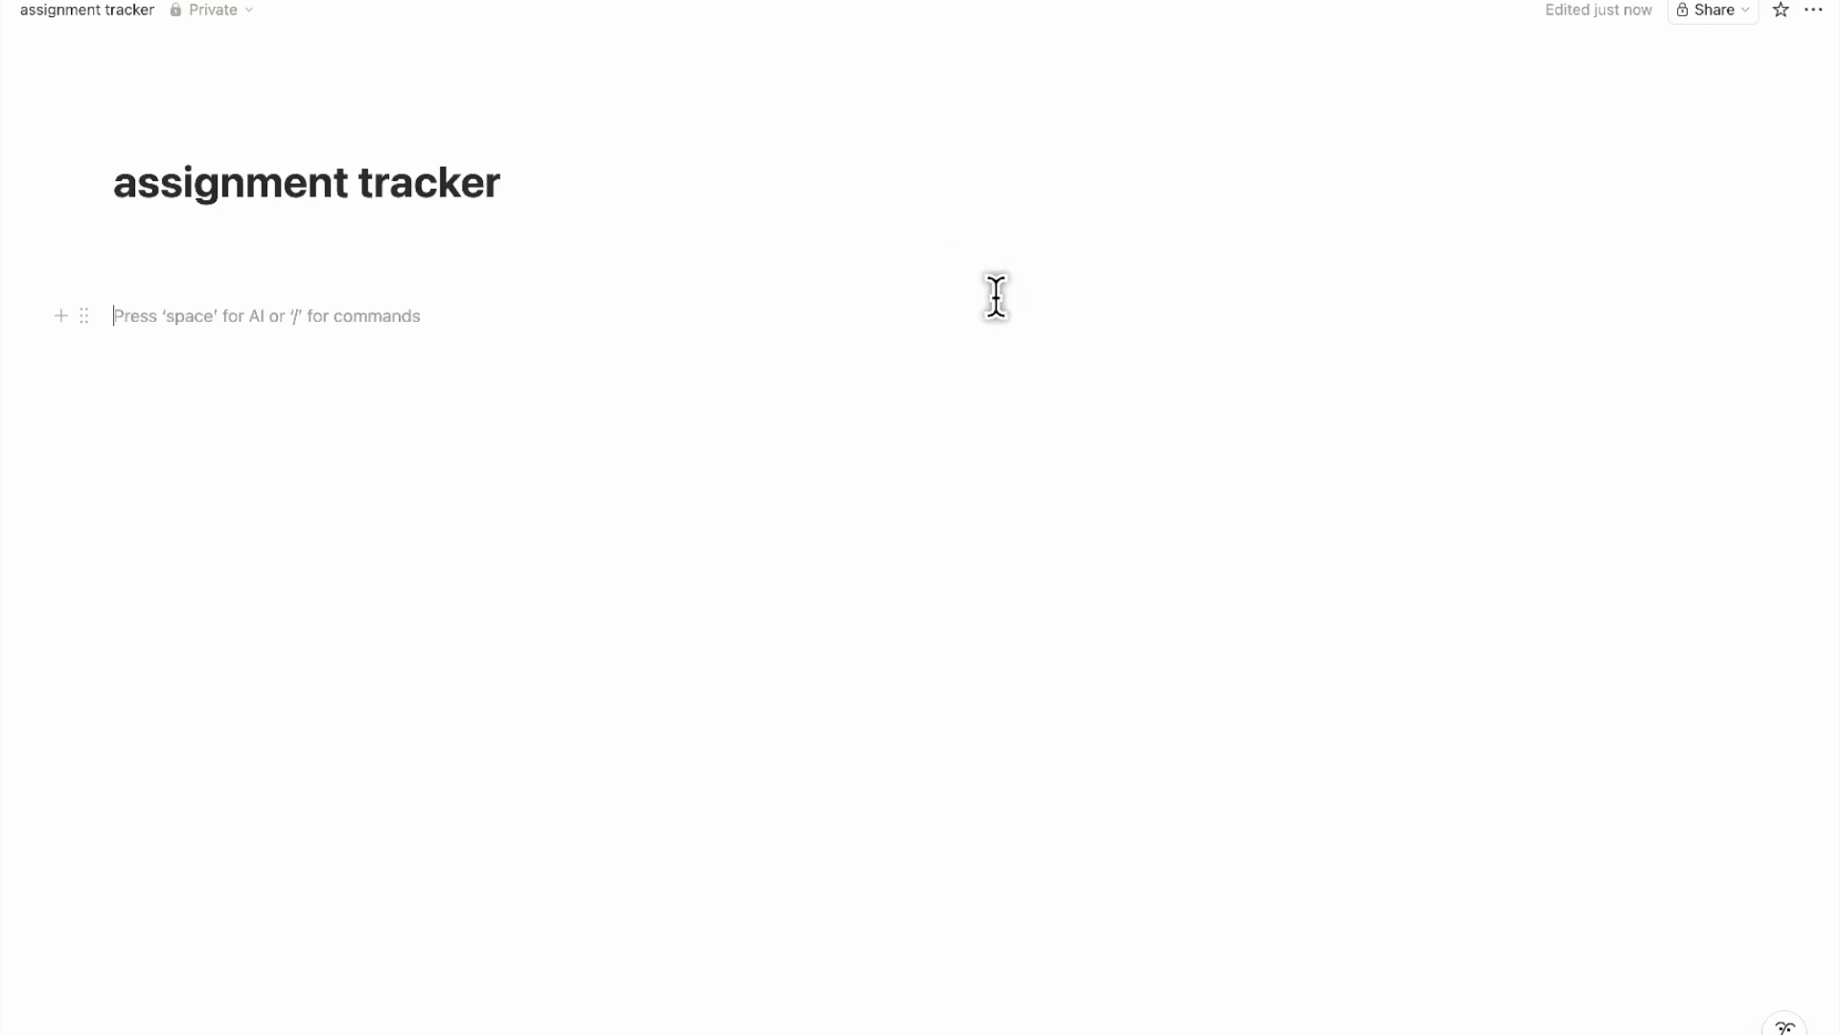
{"action": "left_click_drag", "start_coordinate": [933, 277], "coordinate": [559, 281]}
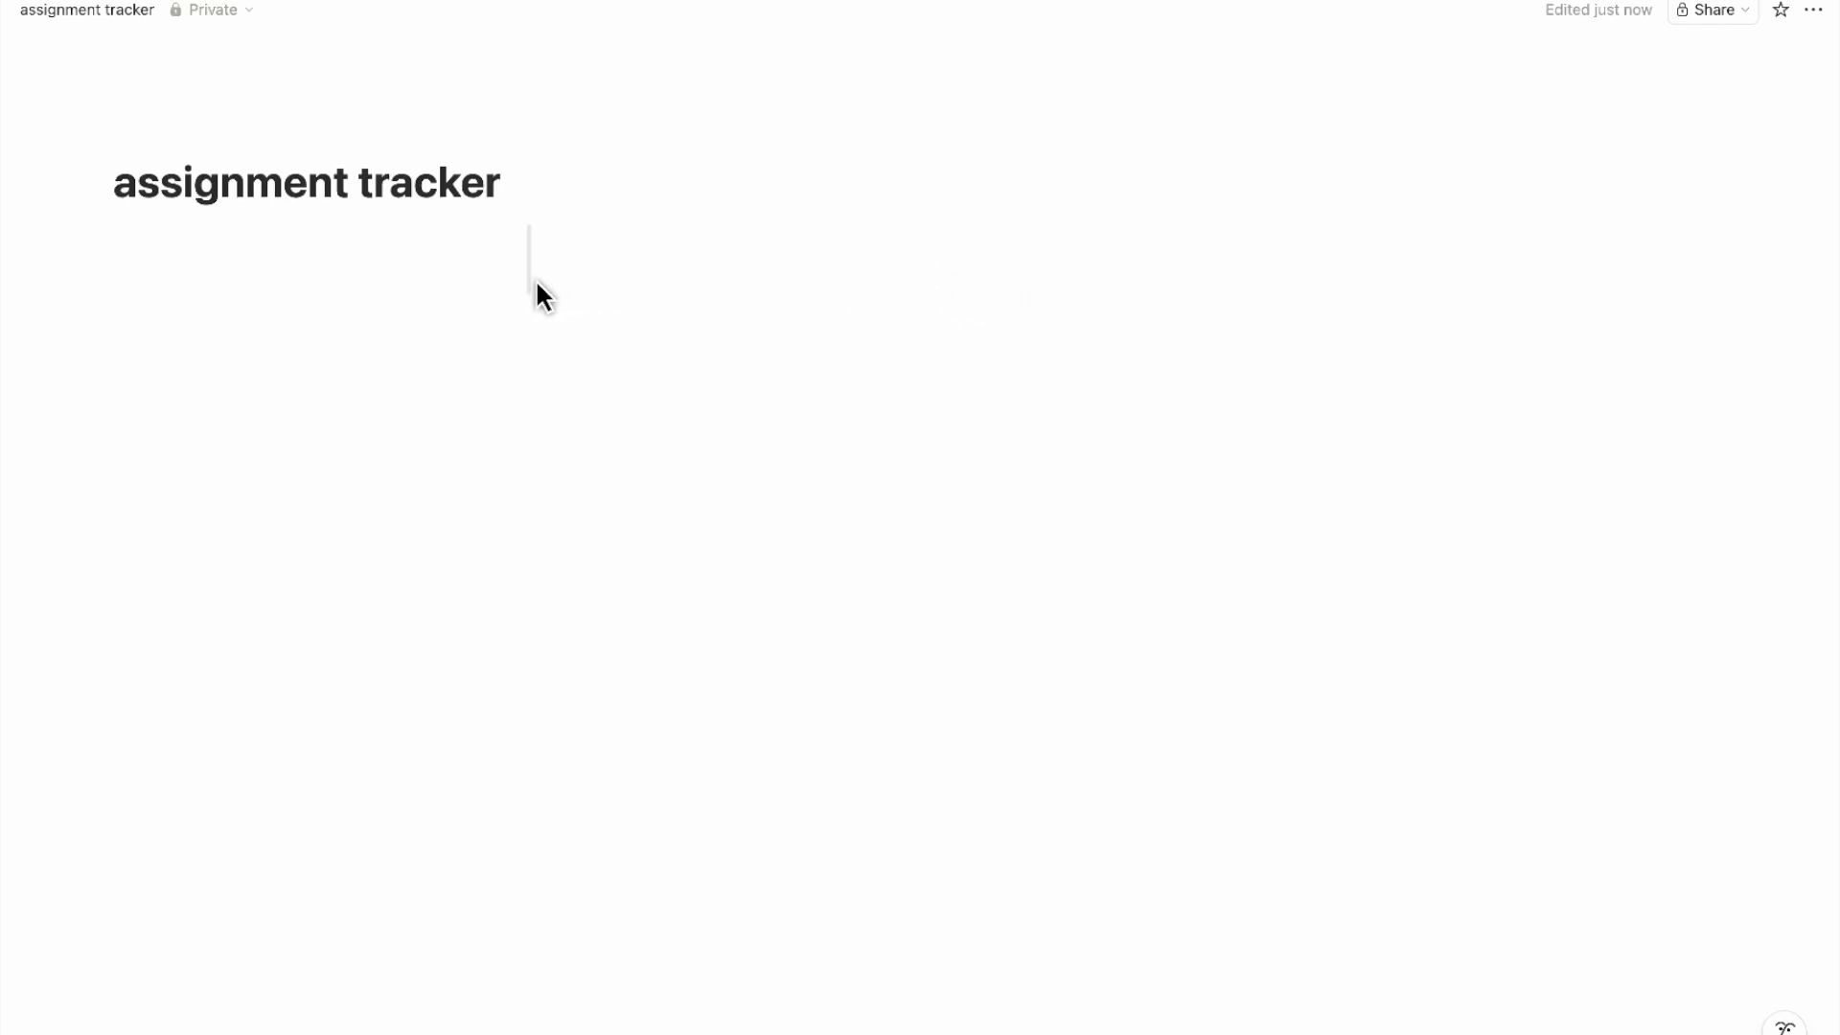
{"action": "left_click", "coordinate": [700, 266]}
Insert a subpage below the columns and title it "database"
{"action": "left_click", "coordinate": [518, 357]}
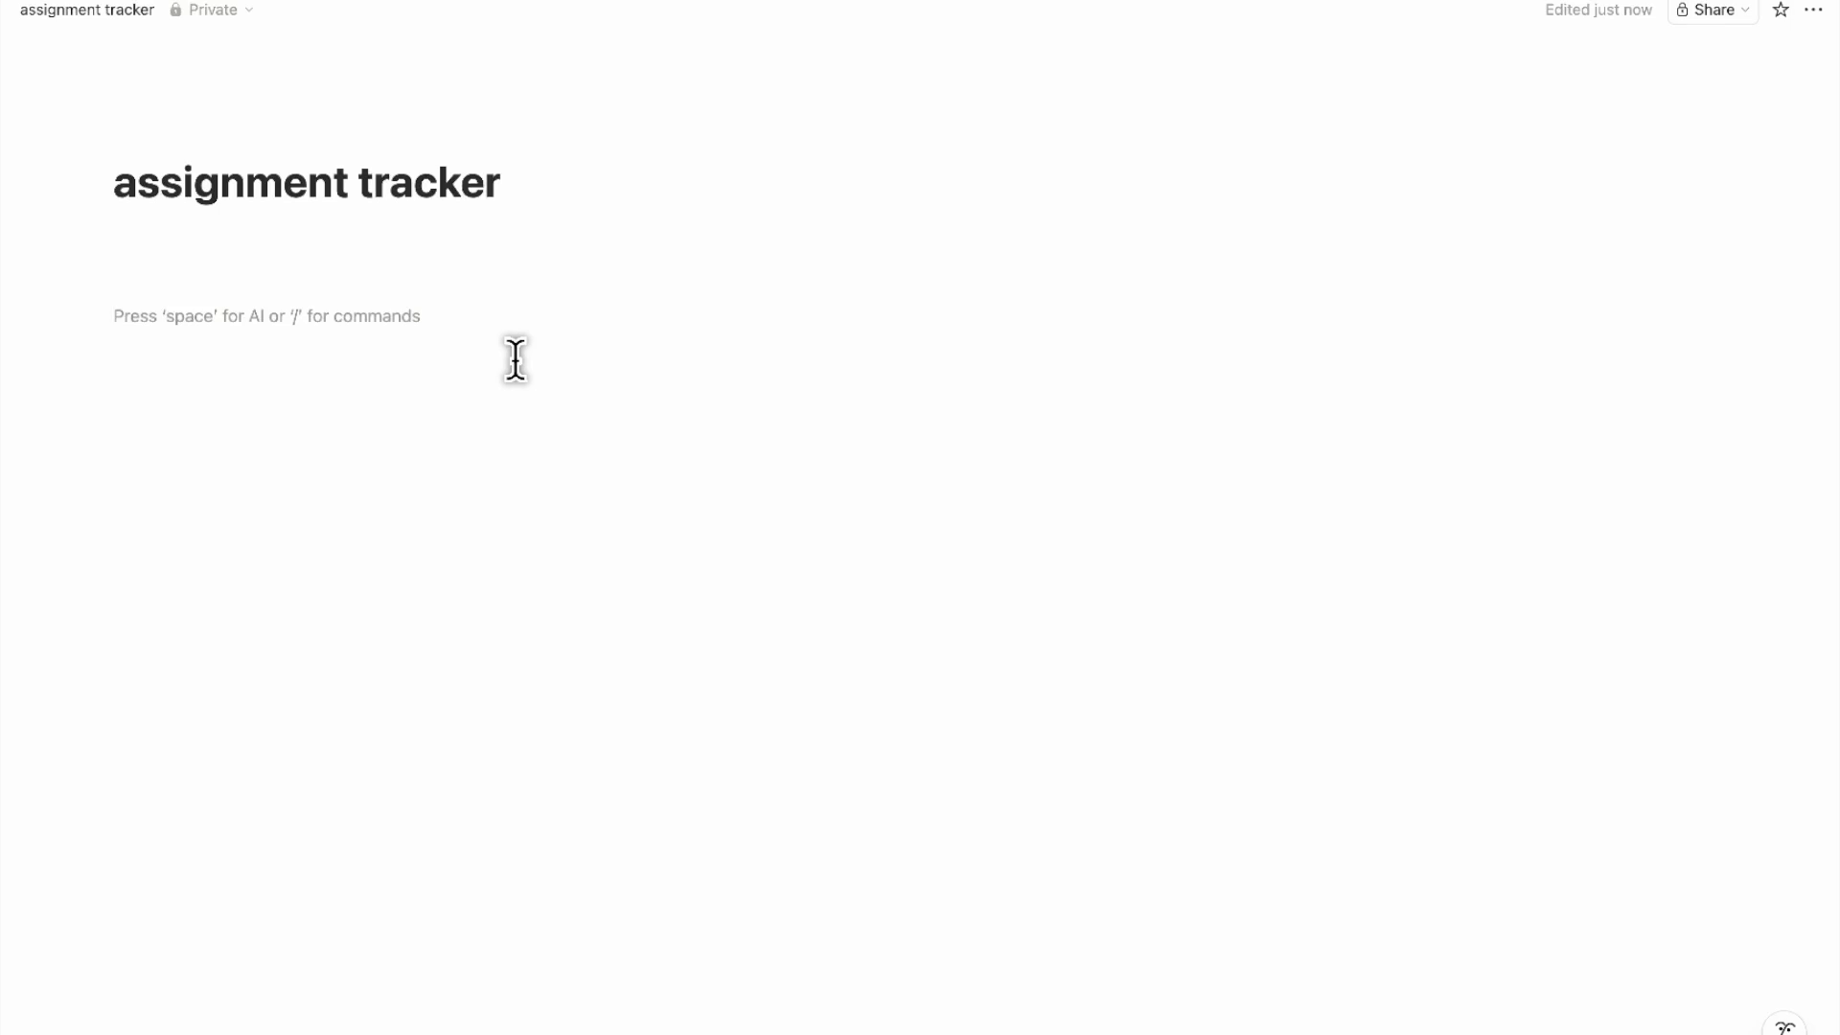
{"action": "type", "text": "/page"}
{"action": "key", "text": "Return"}
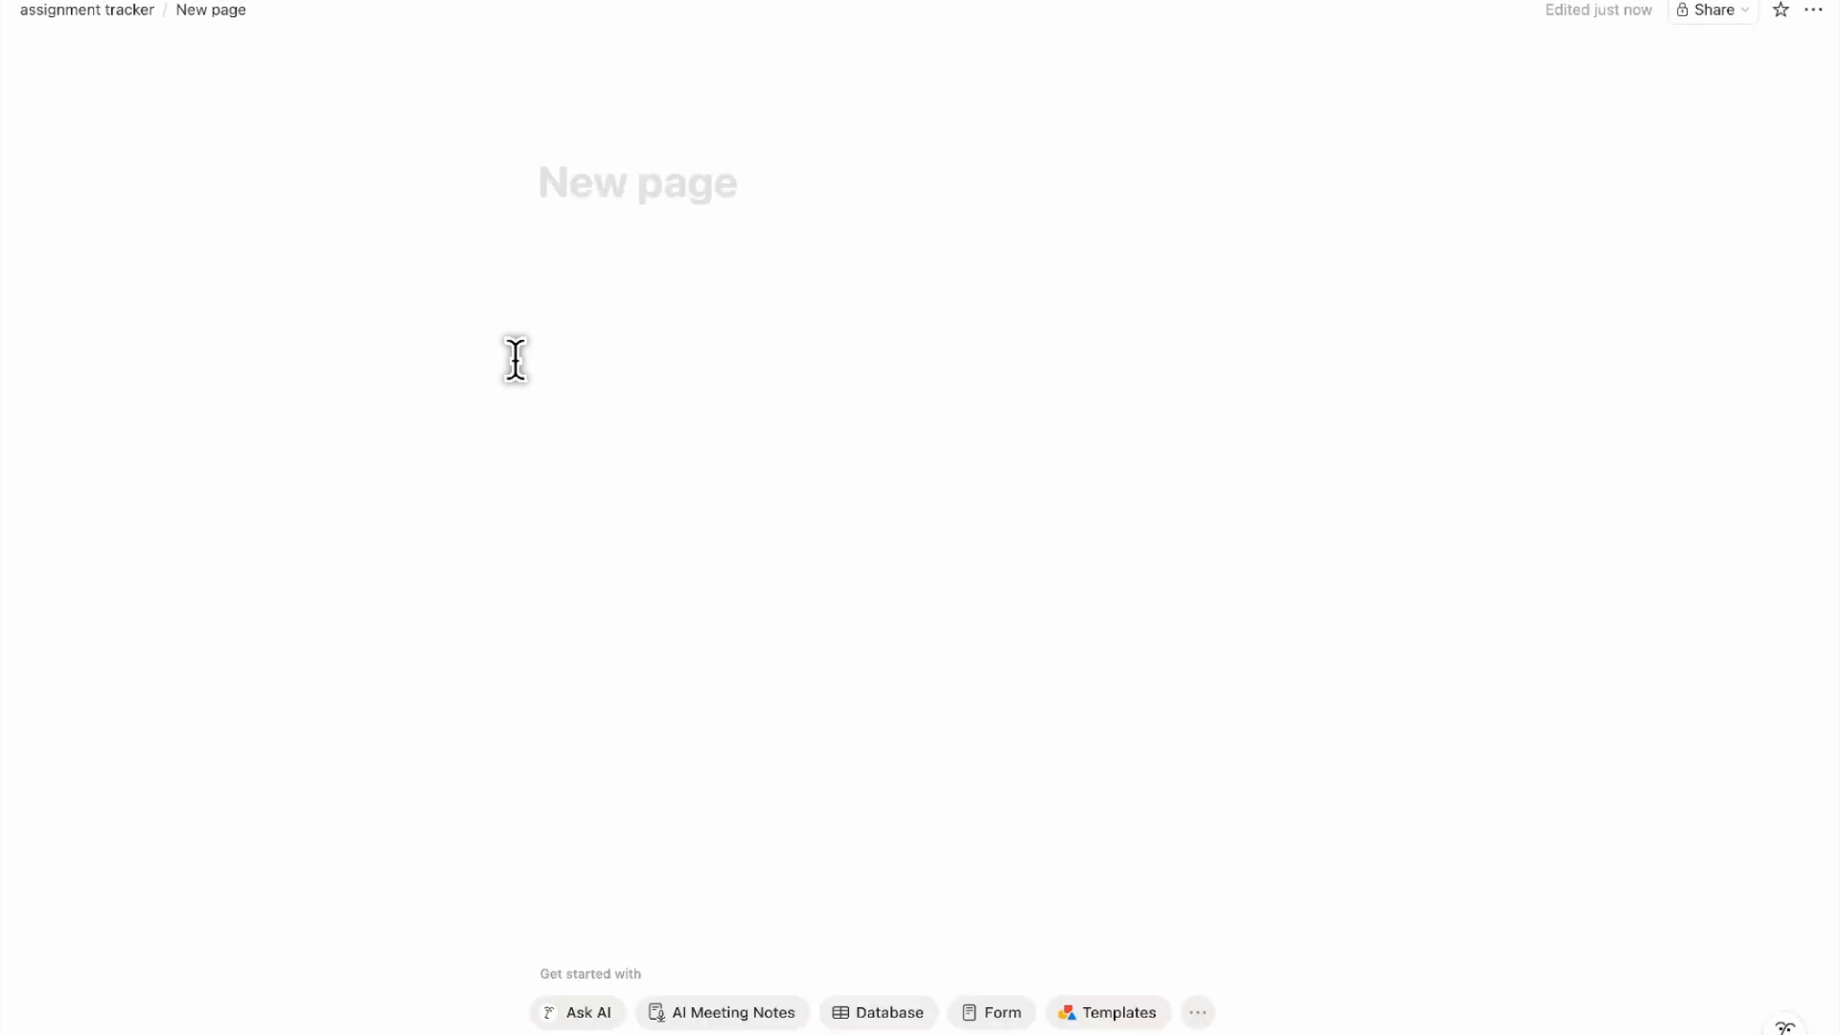
{"action": "type", "text": "d"}
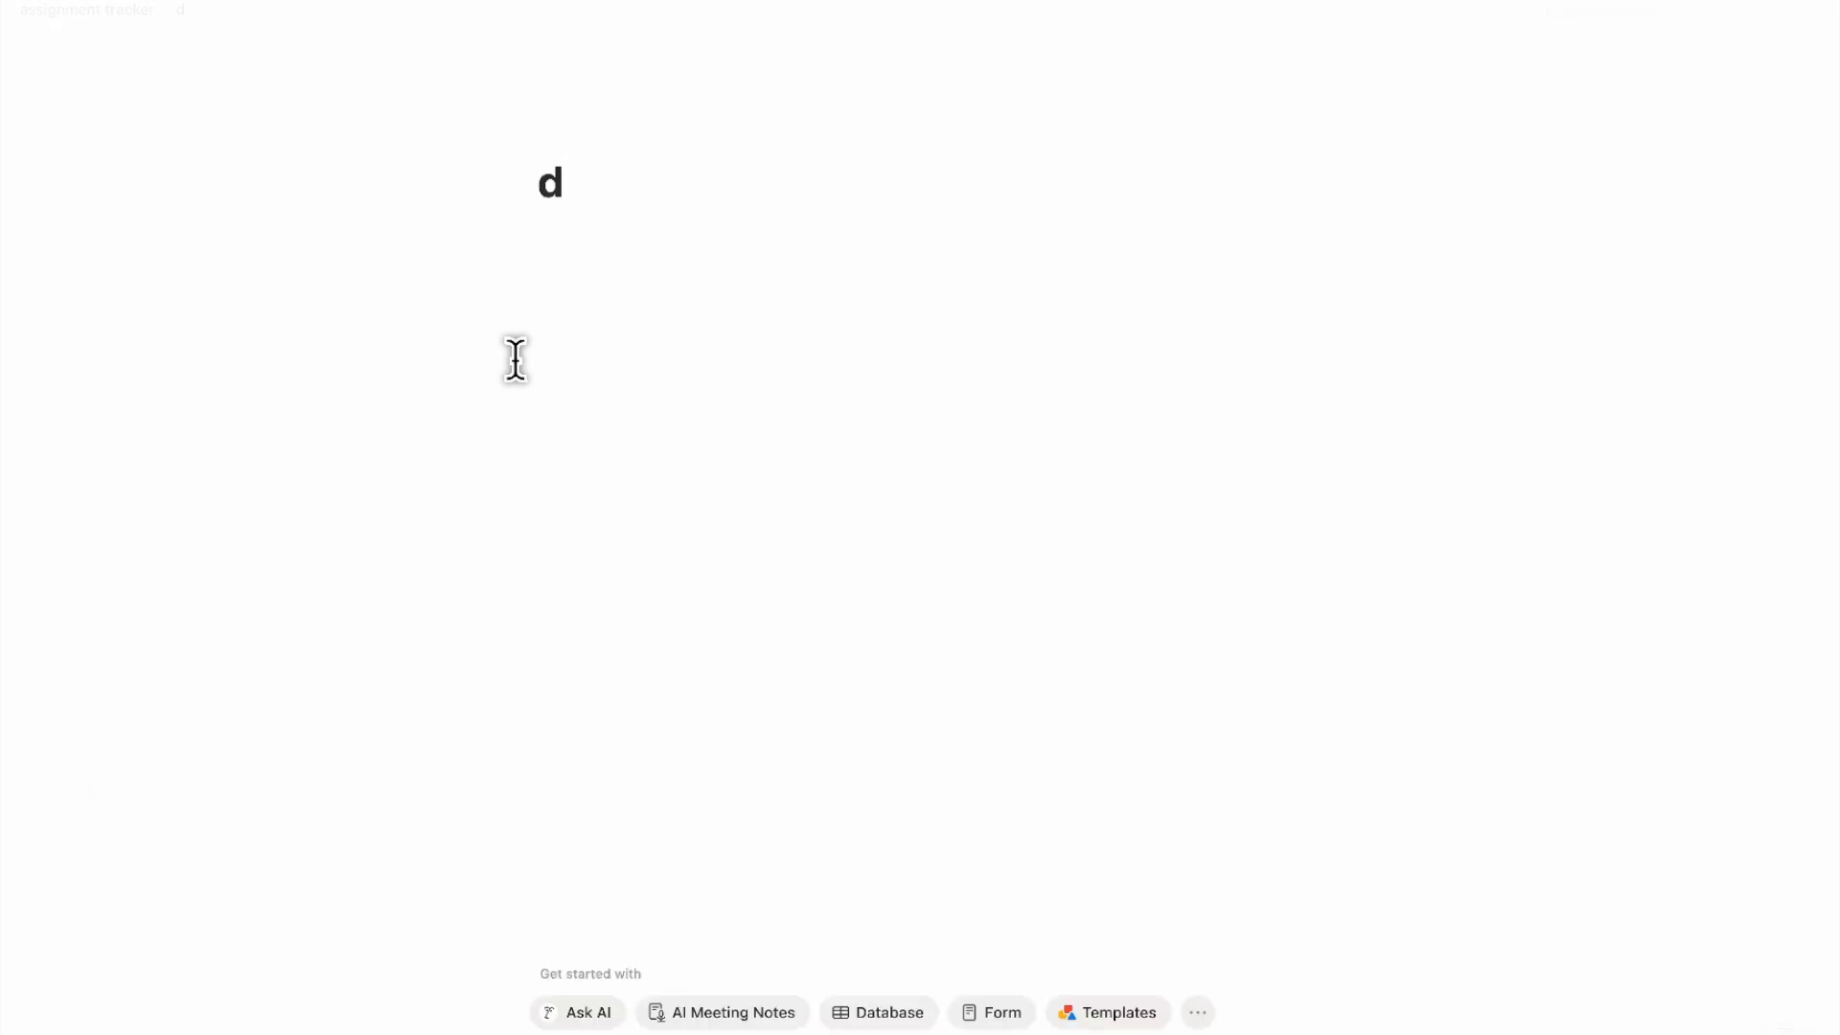
{"action": "type", "text": "atabase"}
{"action": "key", "text": "Return"}
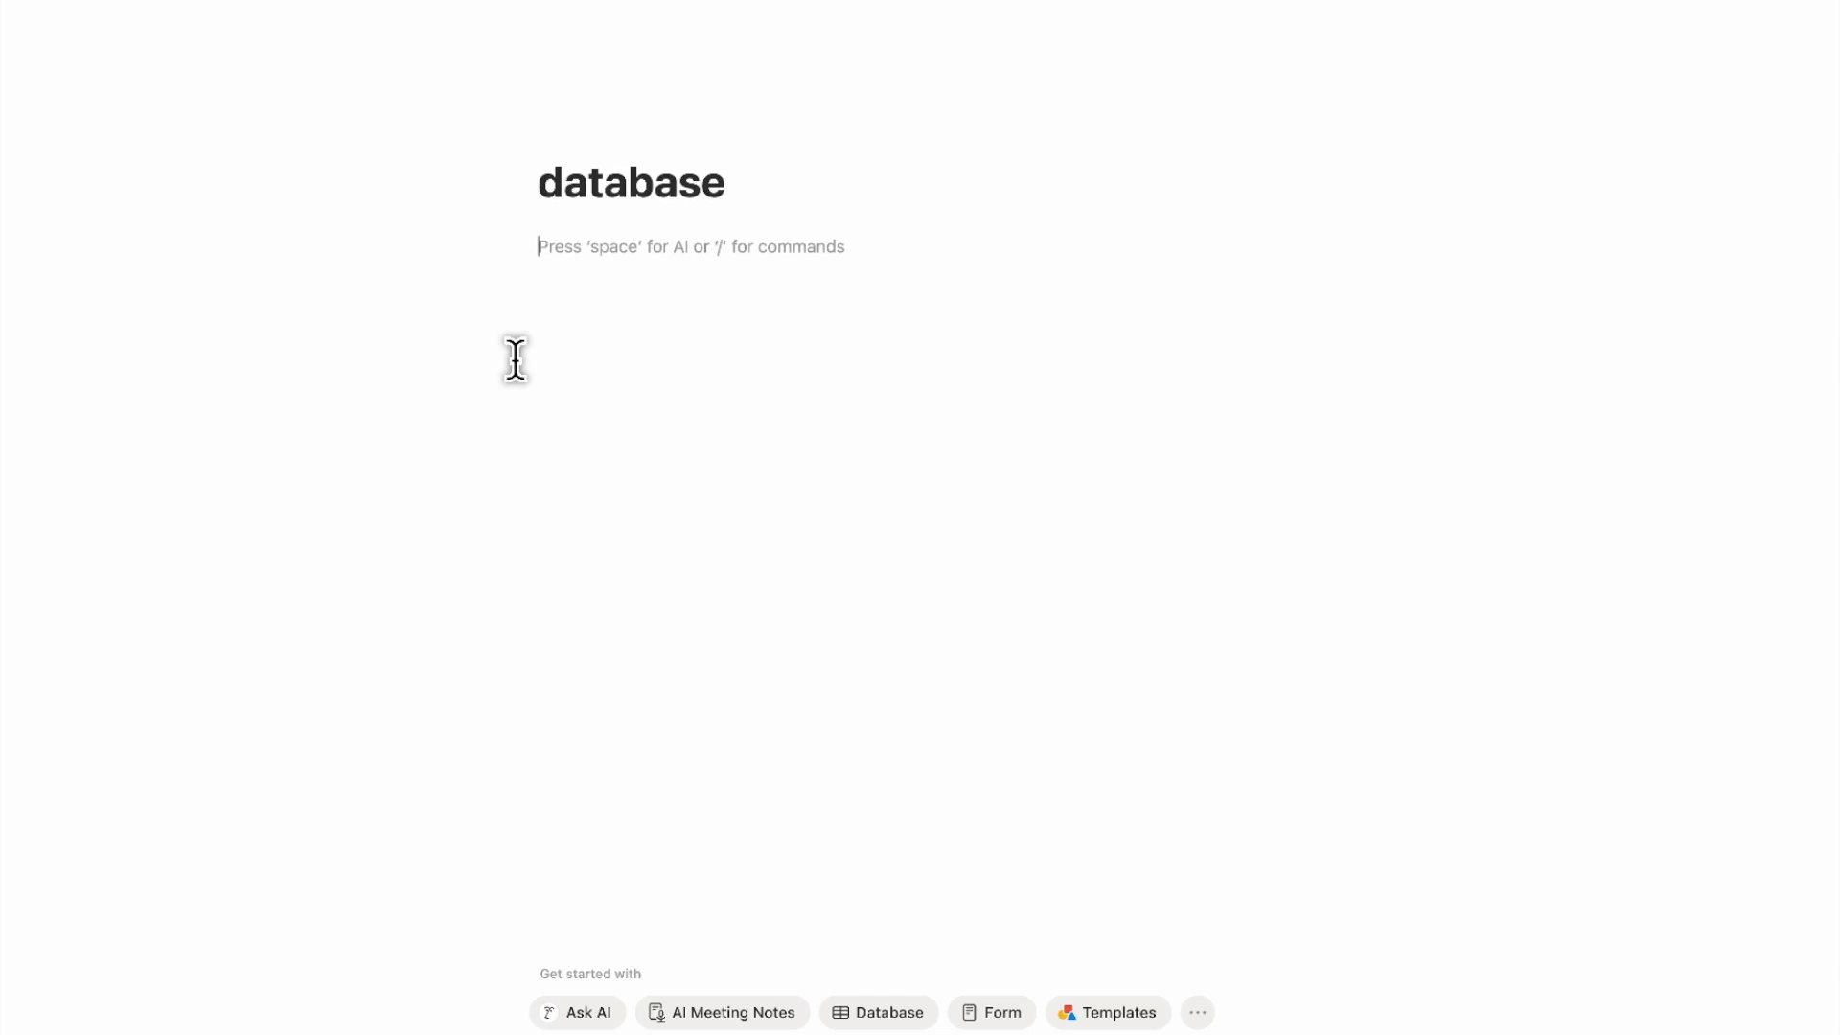
Insert an inline database with a new empty data source and name it "deadlines tracker"
{"action": "type", "text": "/inline"}
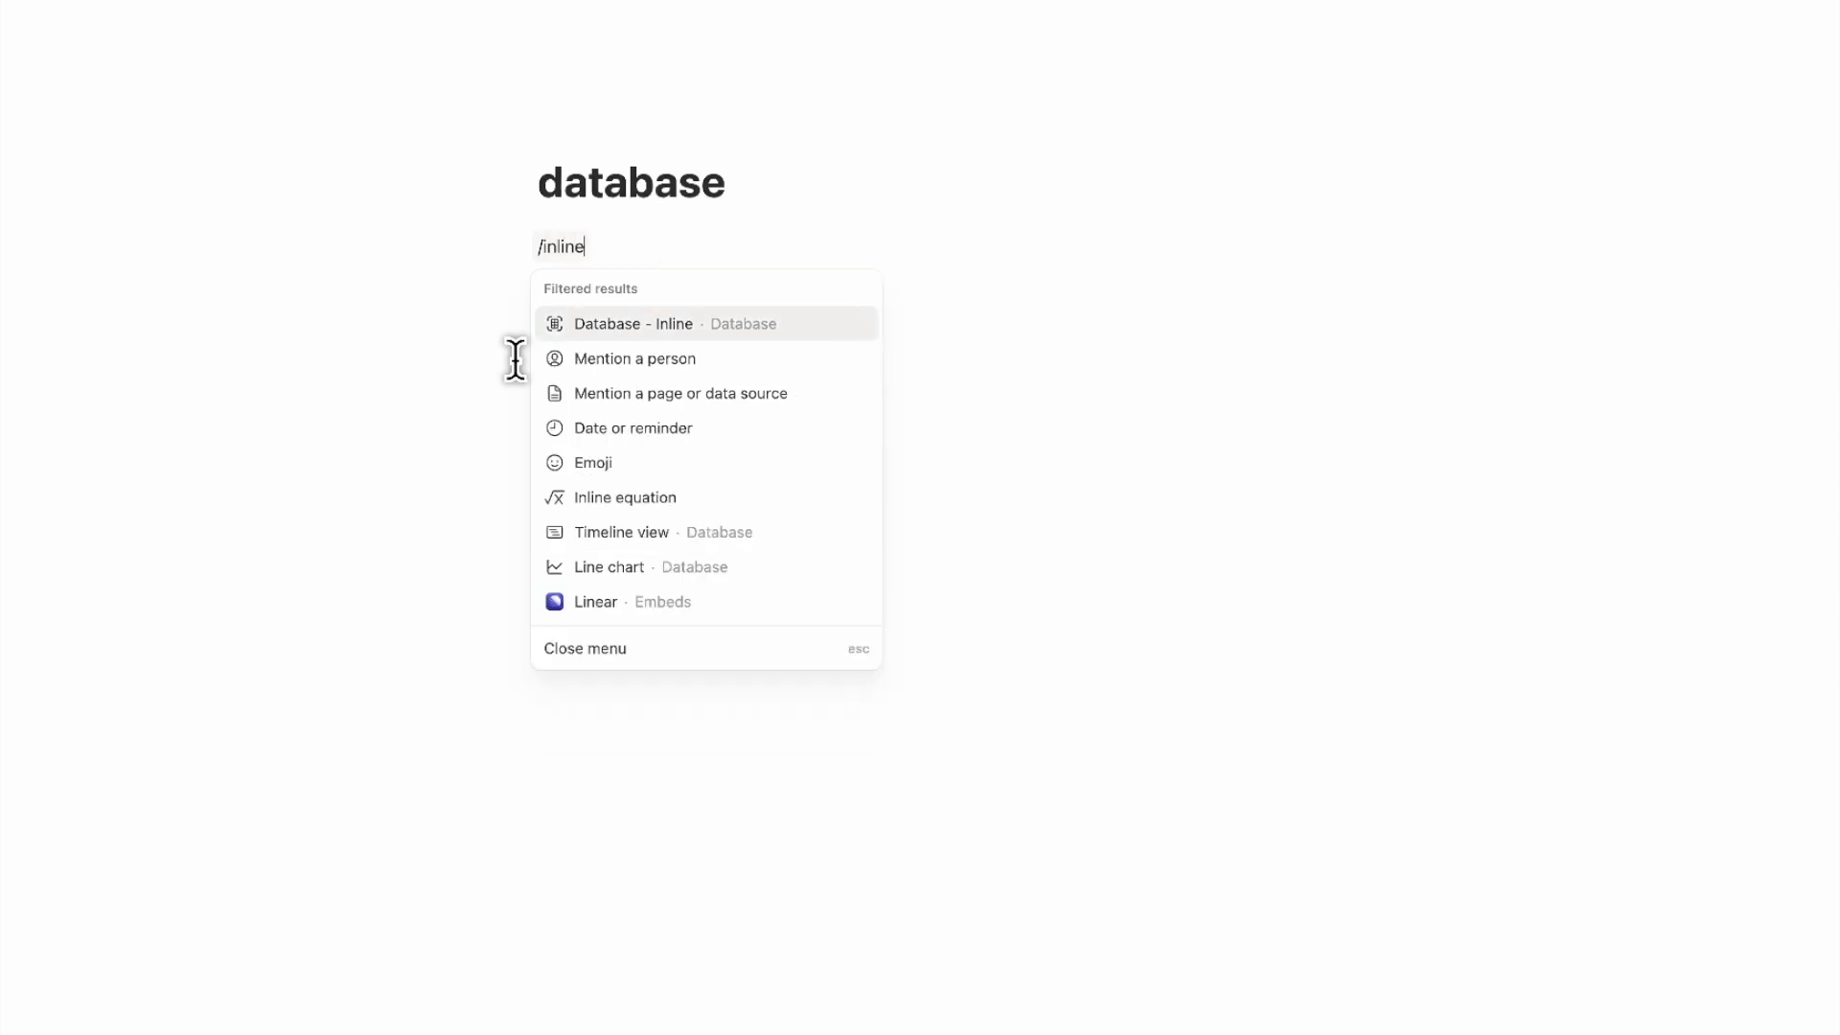
{"action": "key", "text": "Return"}
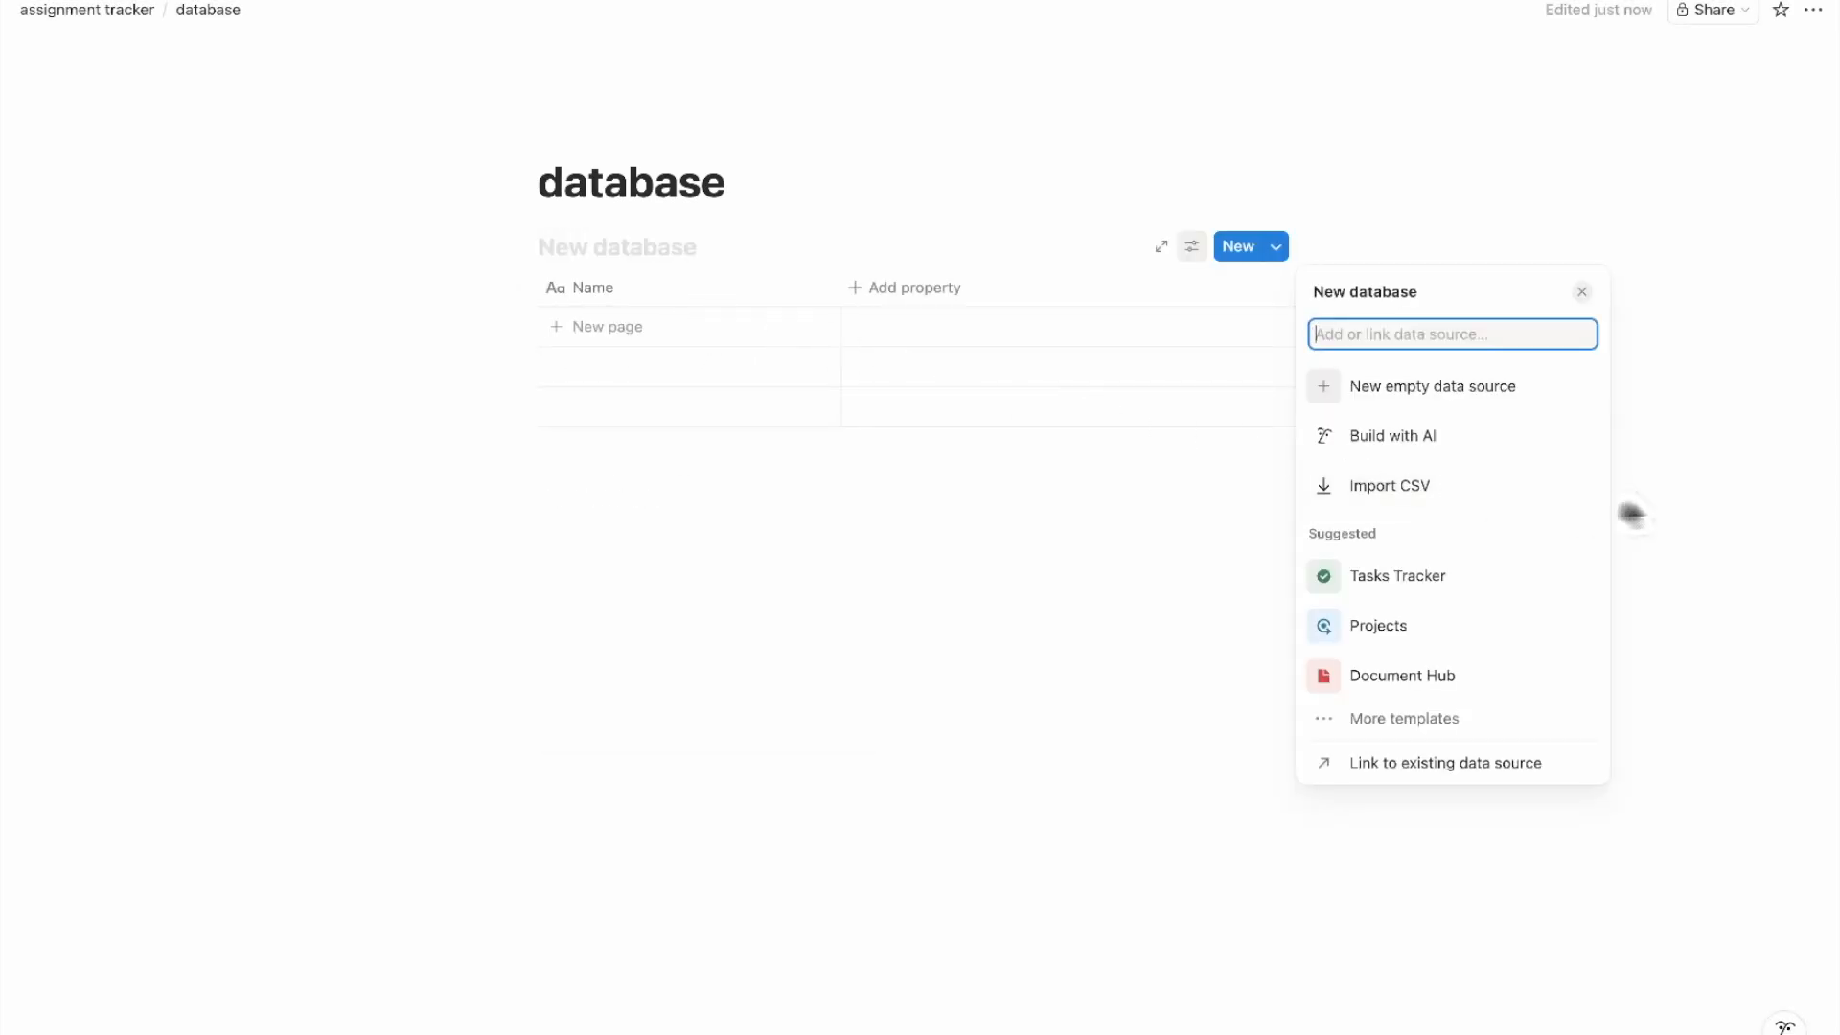
{"action": "left_click", "coordinate": [1485, 403]}
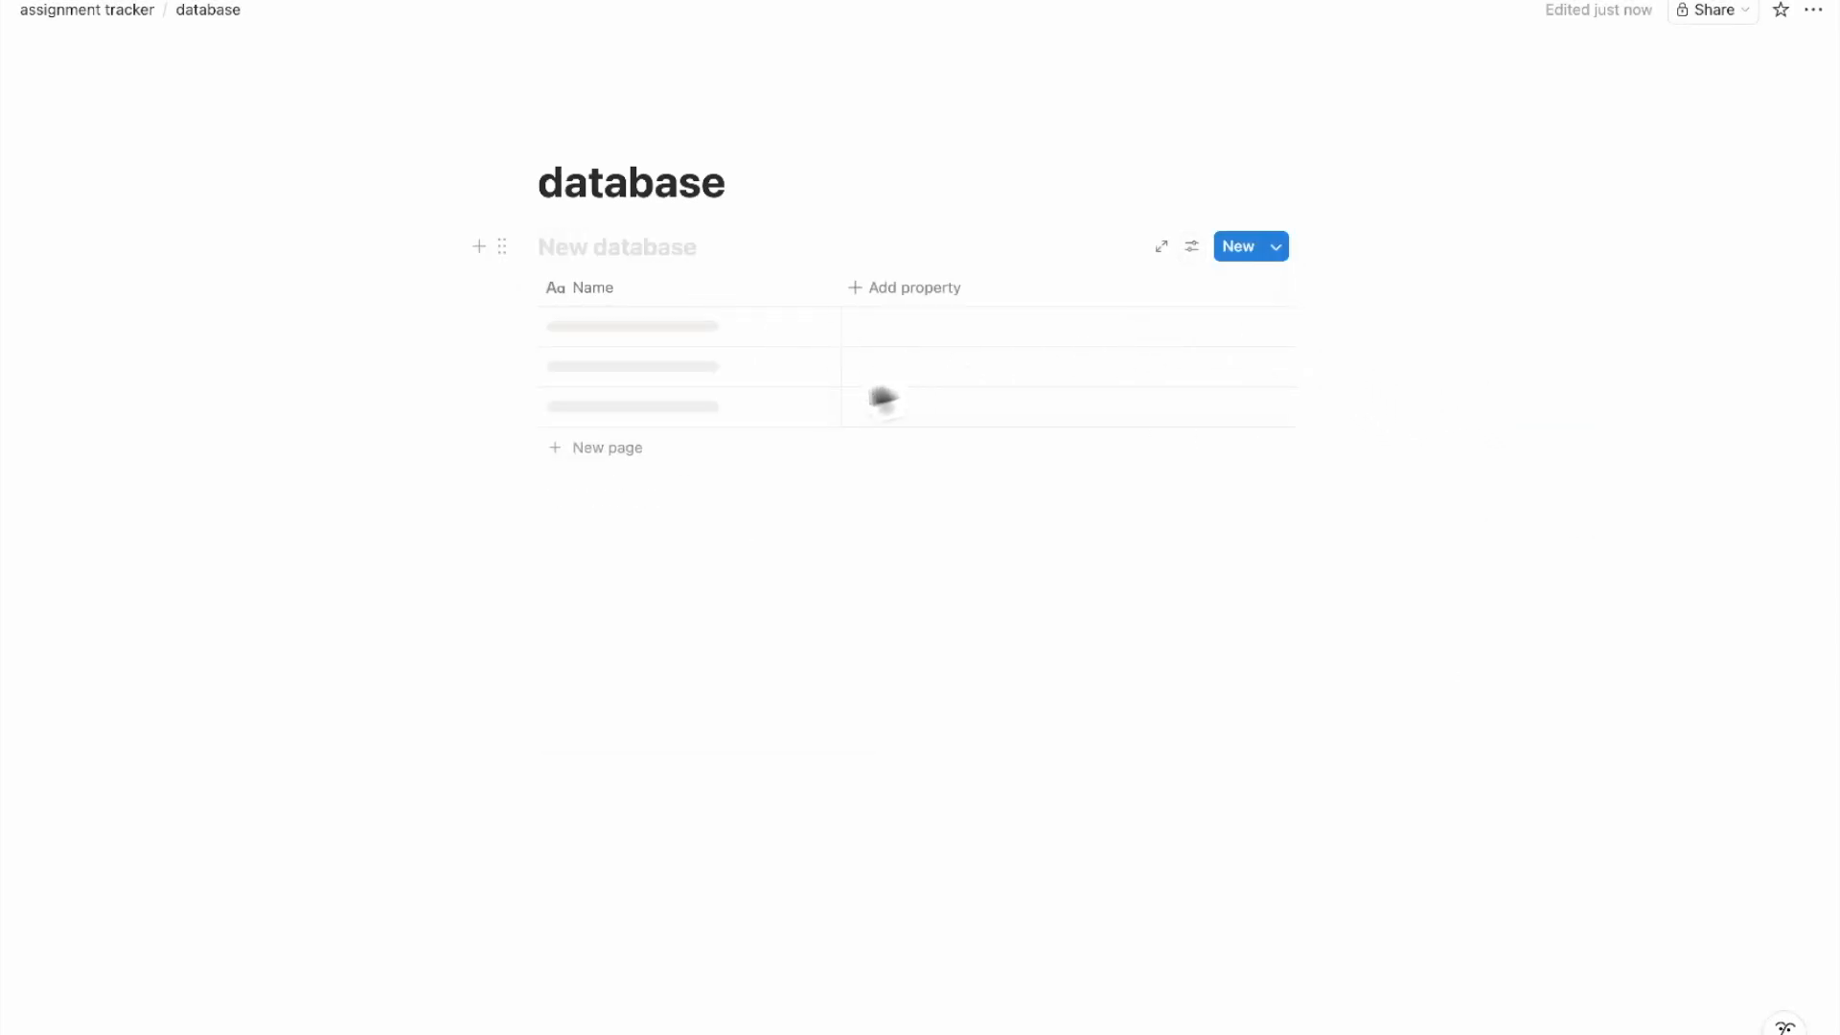
{"action": "type", "text": "deadlines tracker"}
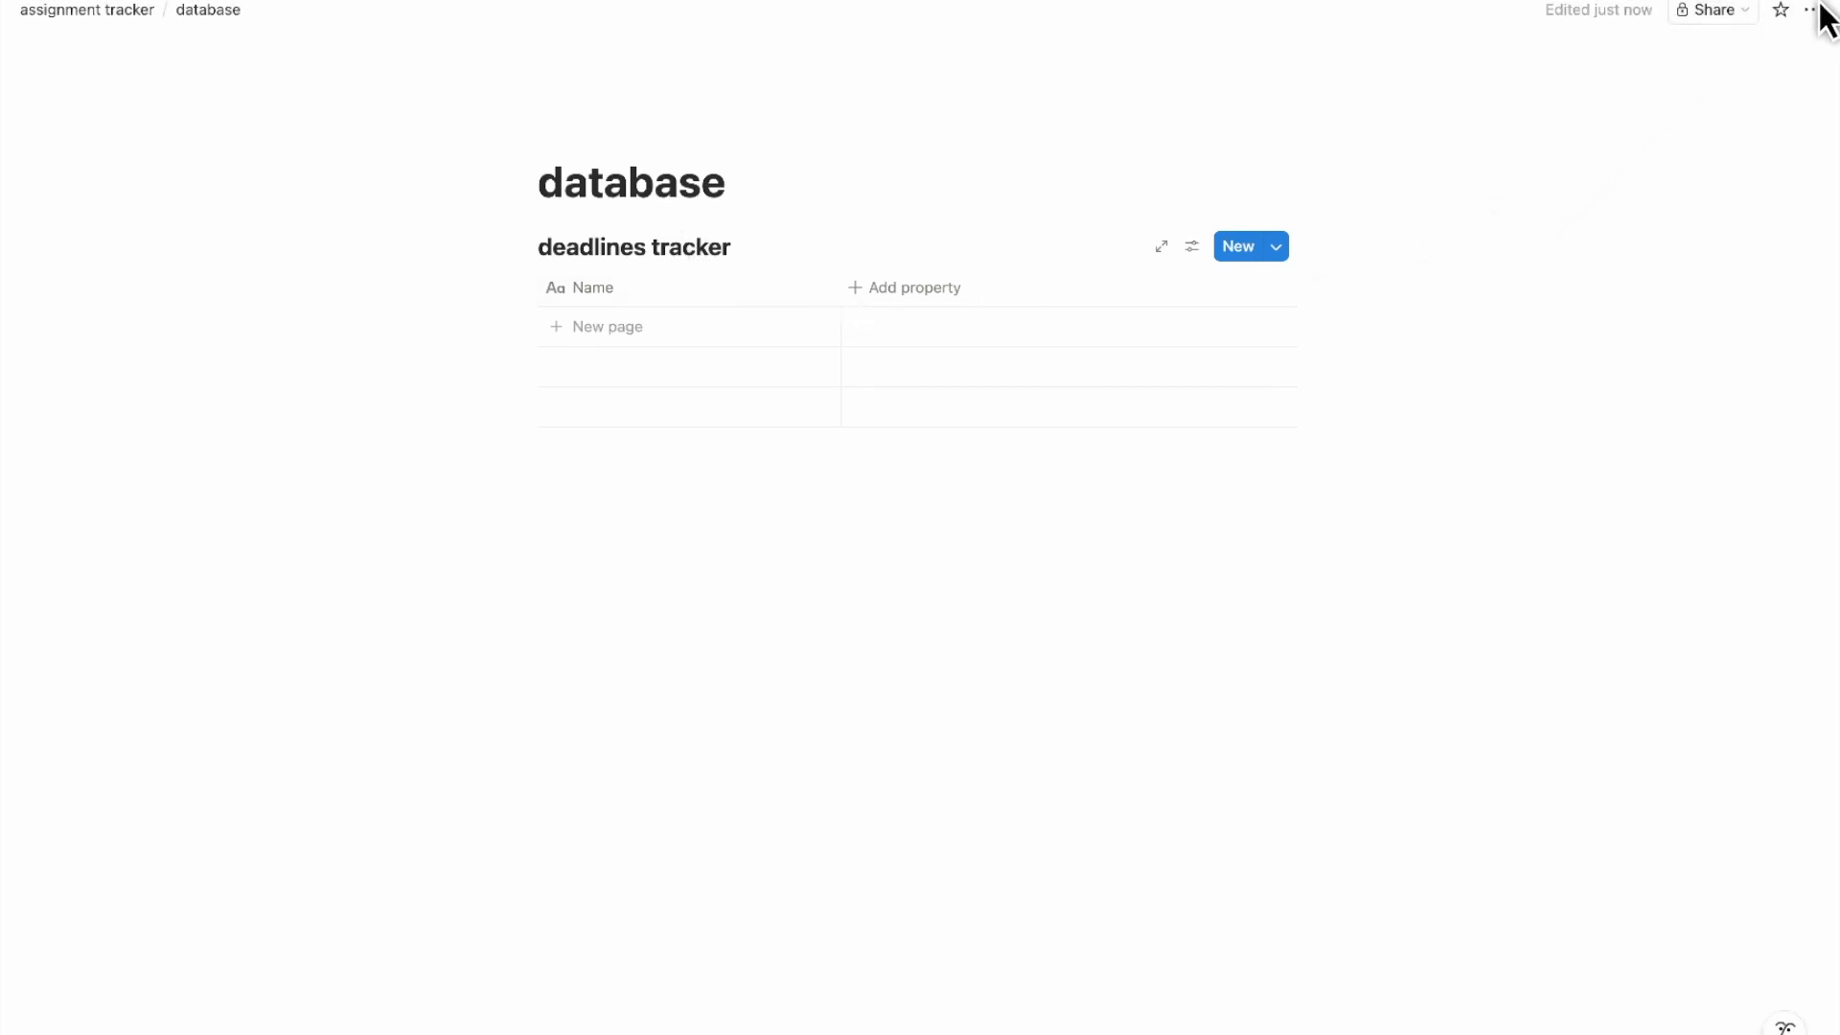
Set the database page to full width
{"action": "left_click", "coordinate": [1816, 10]}
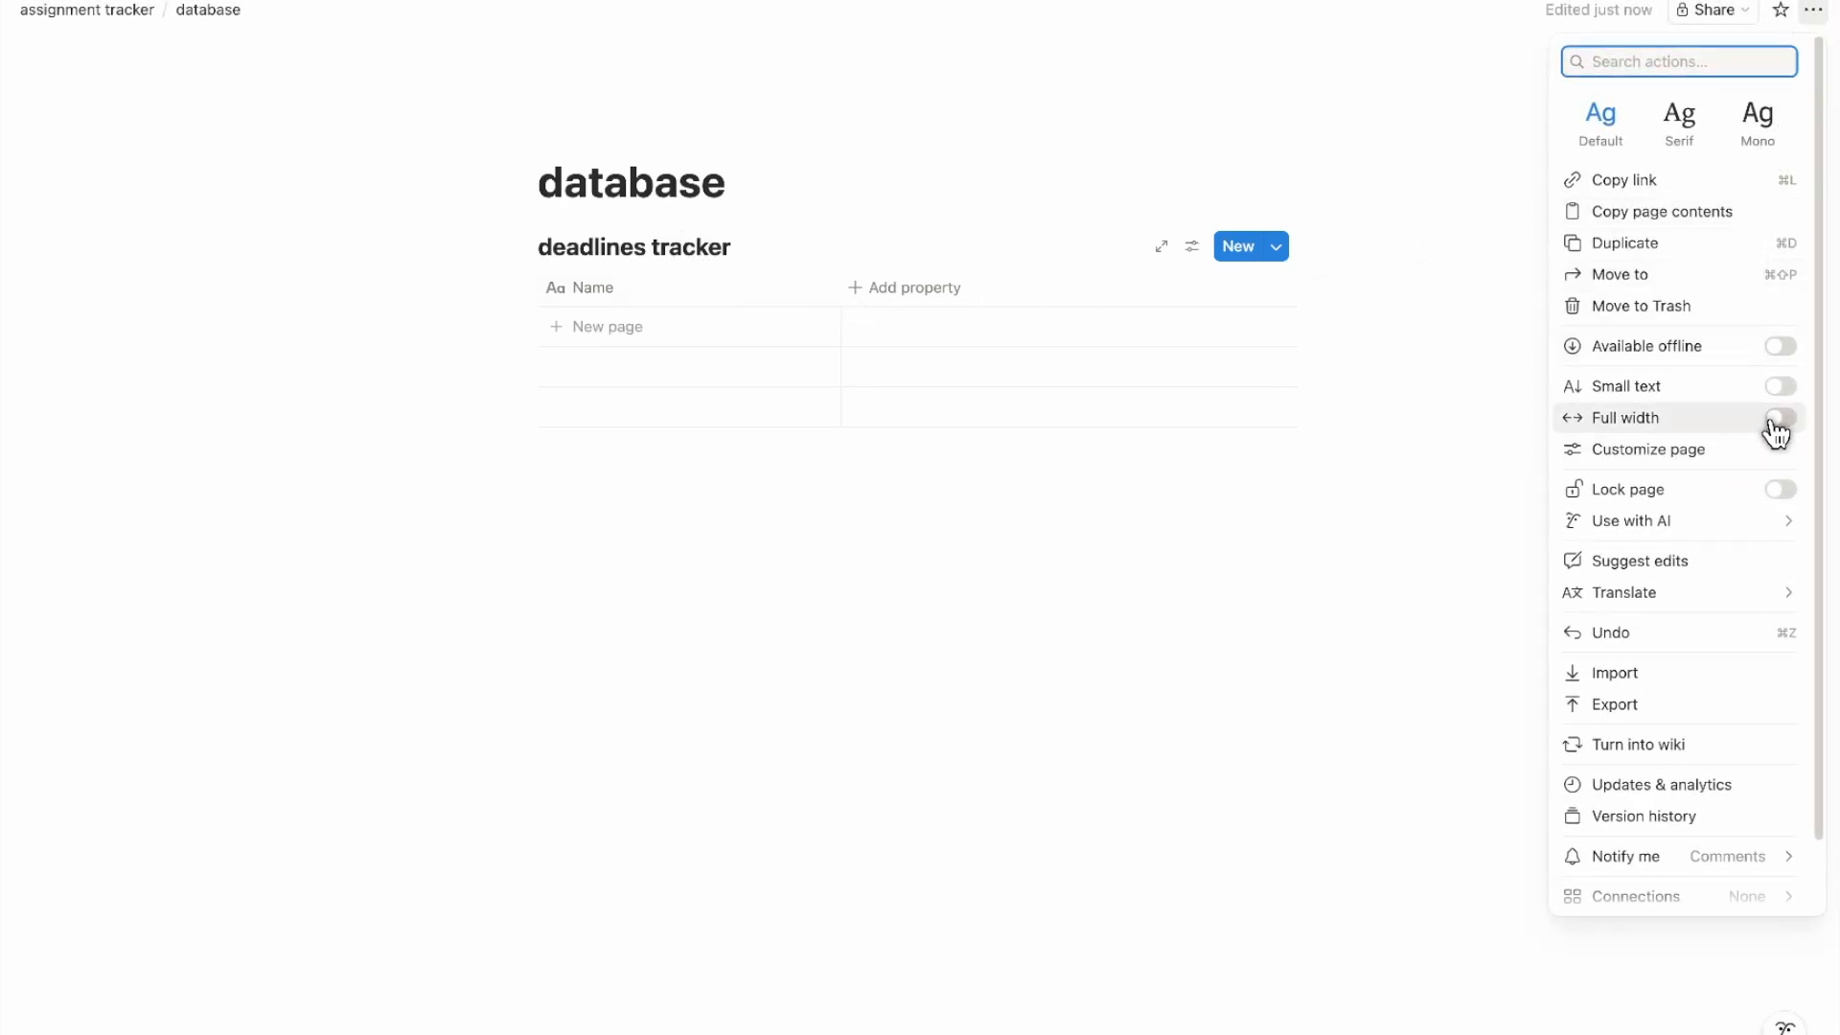
{"action": "left_click", "coordinate": [1775, 424]}
{"action": "left_click", "coordinate": [715, 645]}
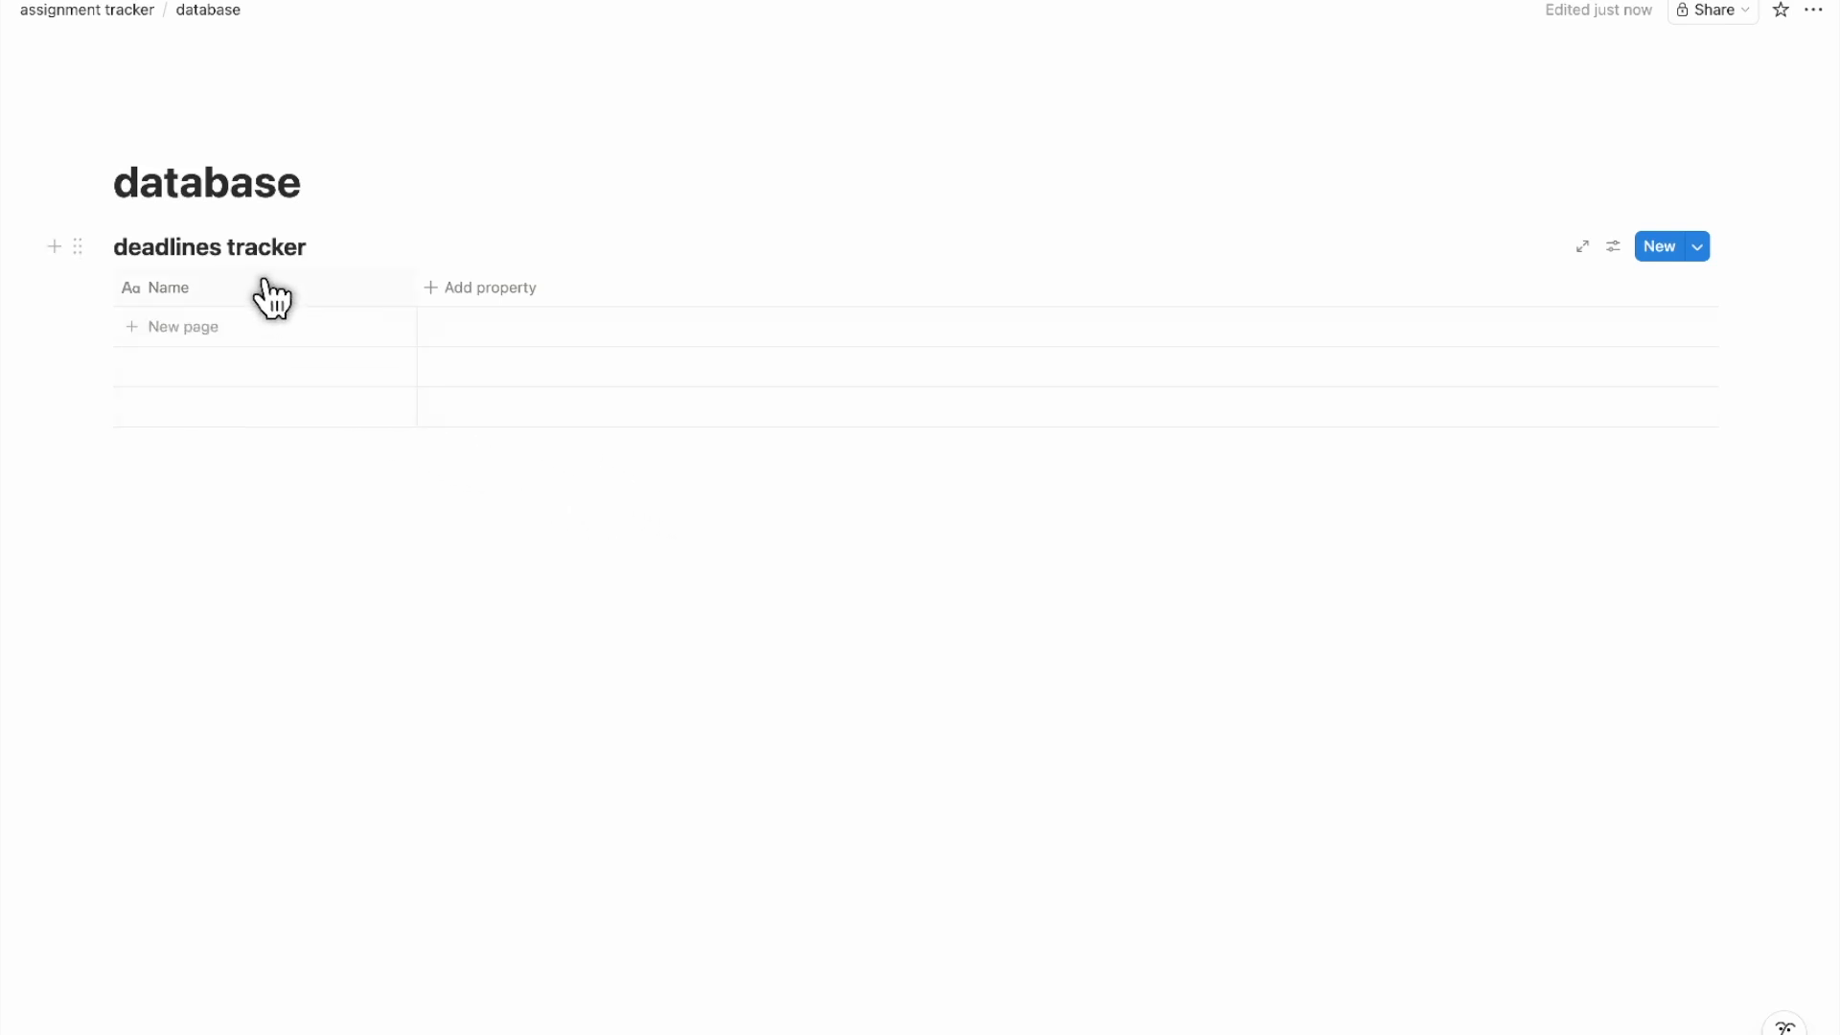
Add a select property to the deadlines tracker and name it "course"
{"action": "left_click", "coordinate": [444, 297]}
{"action": "type", "text": "select"}
{"action": "left_click", "coordinate": [571, 528]}
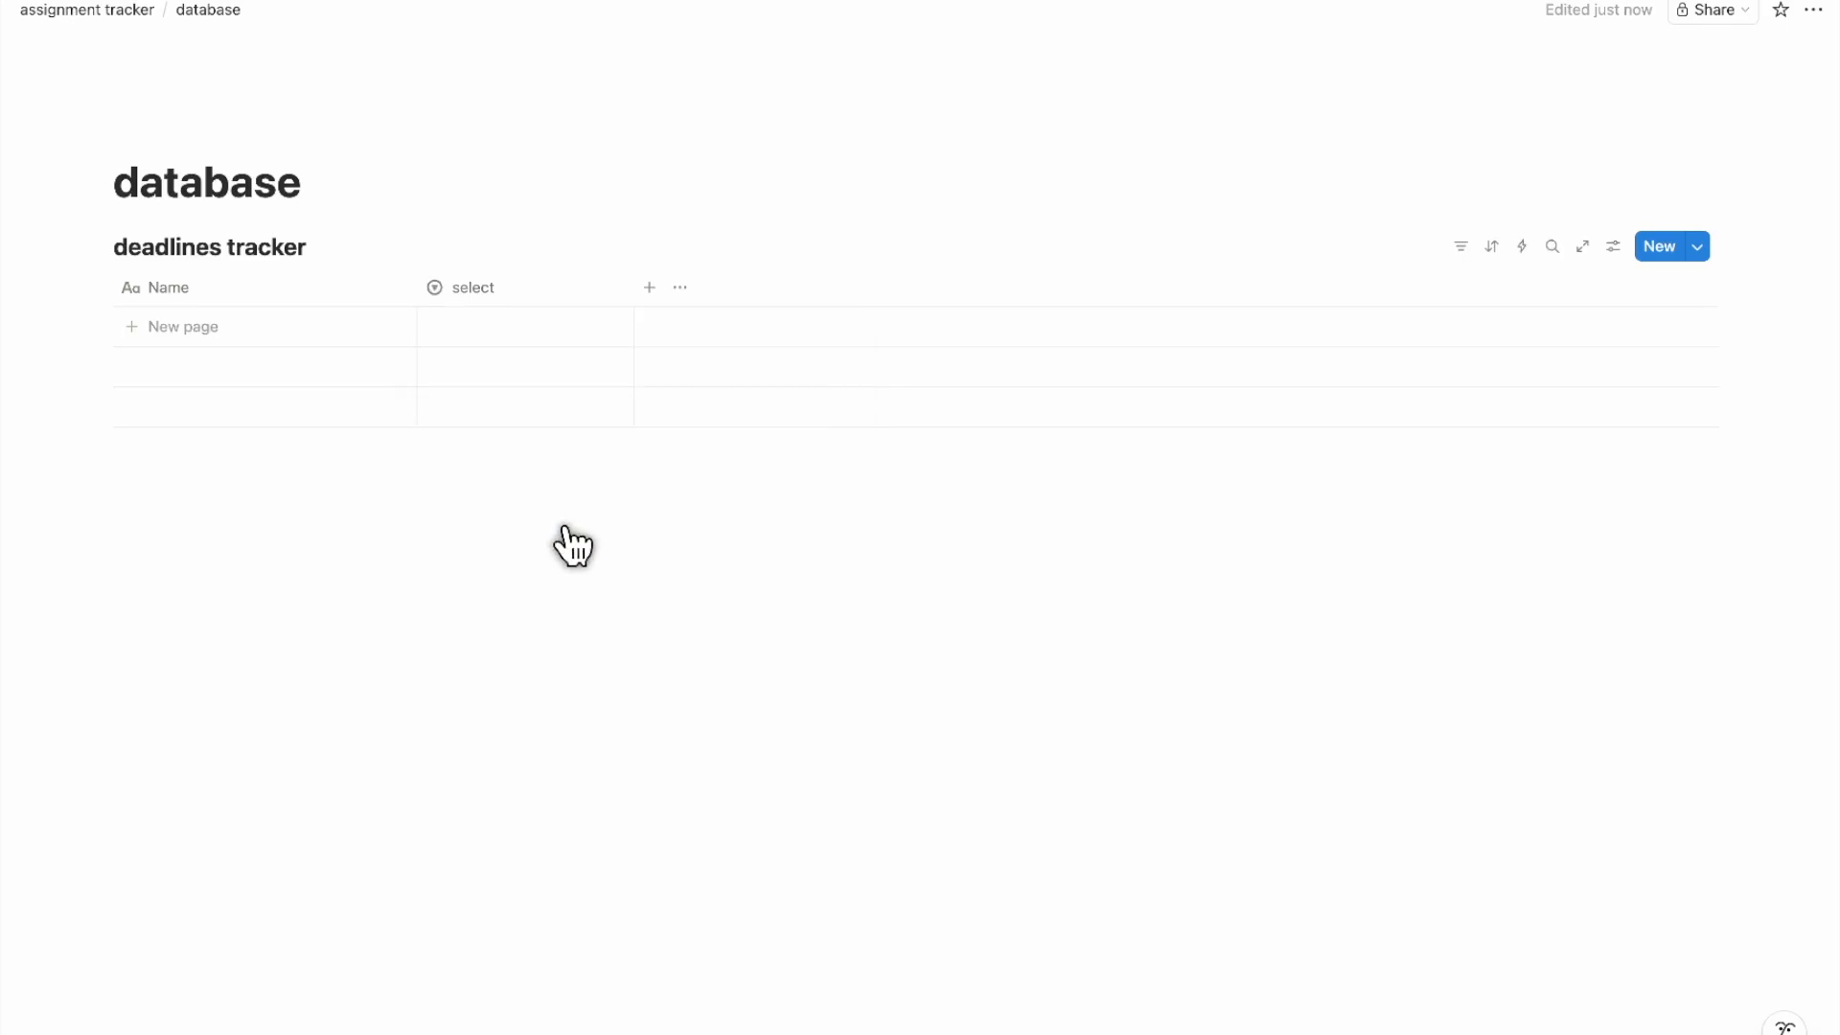
{"action": "left_click", "coordinate": [529, 291]}
{"action": "type", "text": "course"}
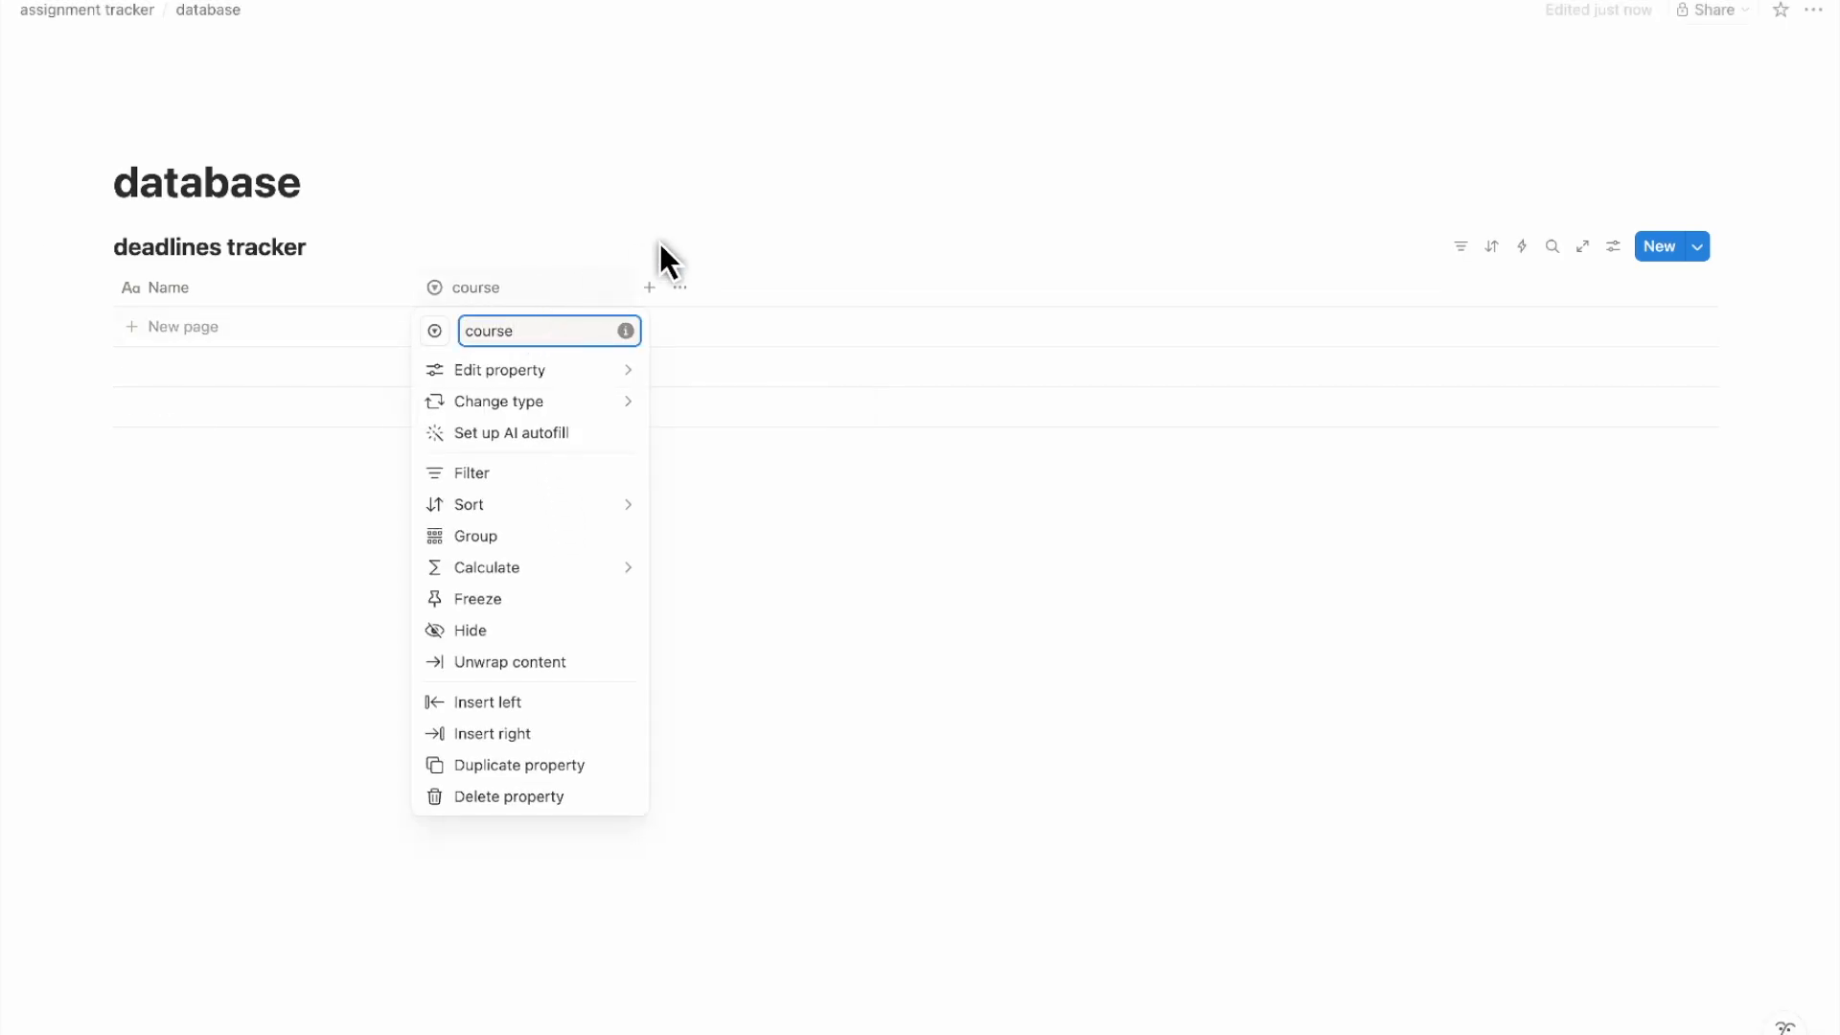
{"action": "key", "text": "Return"}
Add another select property named "type" after the course property
{"action": "left_click", "coordinate": [651, 288]}
{"action": "type", "text": "type"}
{"action": "left_click", "coordinate": [702, 530]}
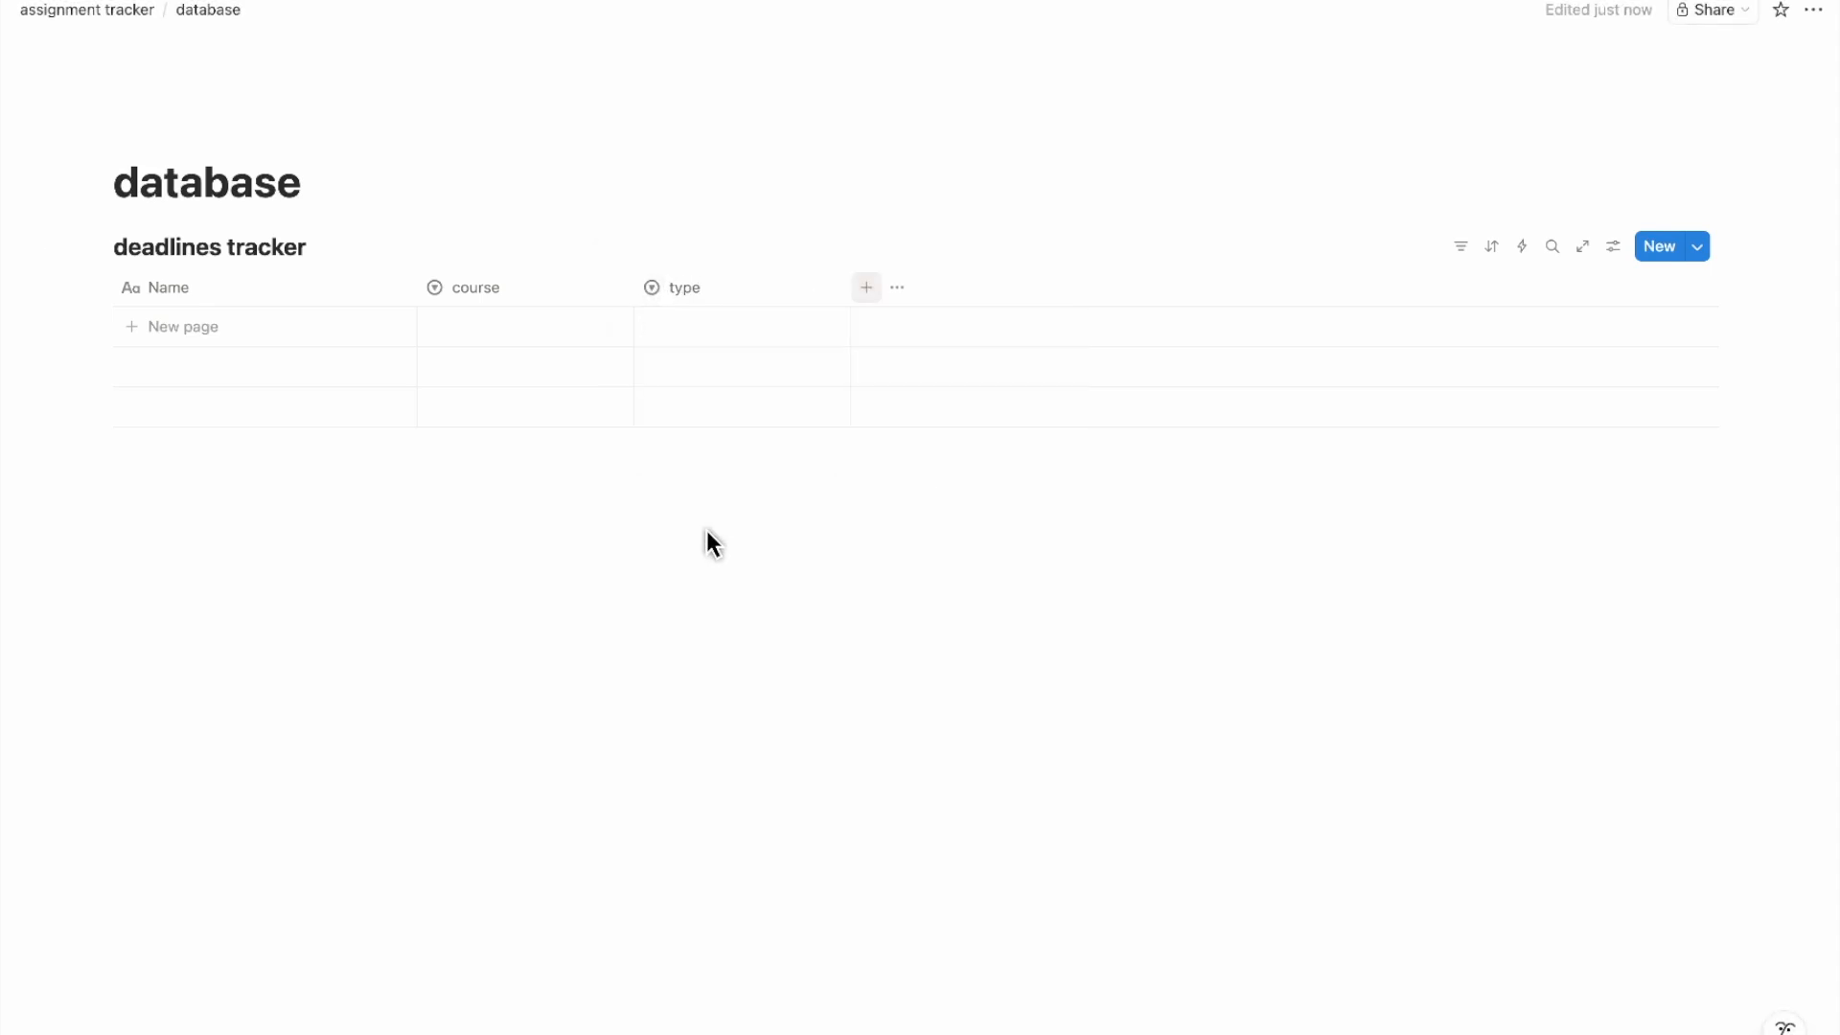
Add a status property named "progress" to the deadlines tracker after the type property
{"action": "left_click", "coordinate": [874, 288]}
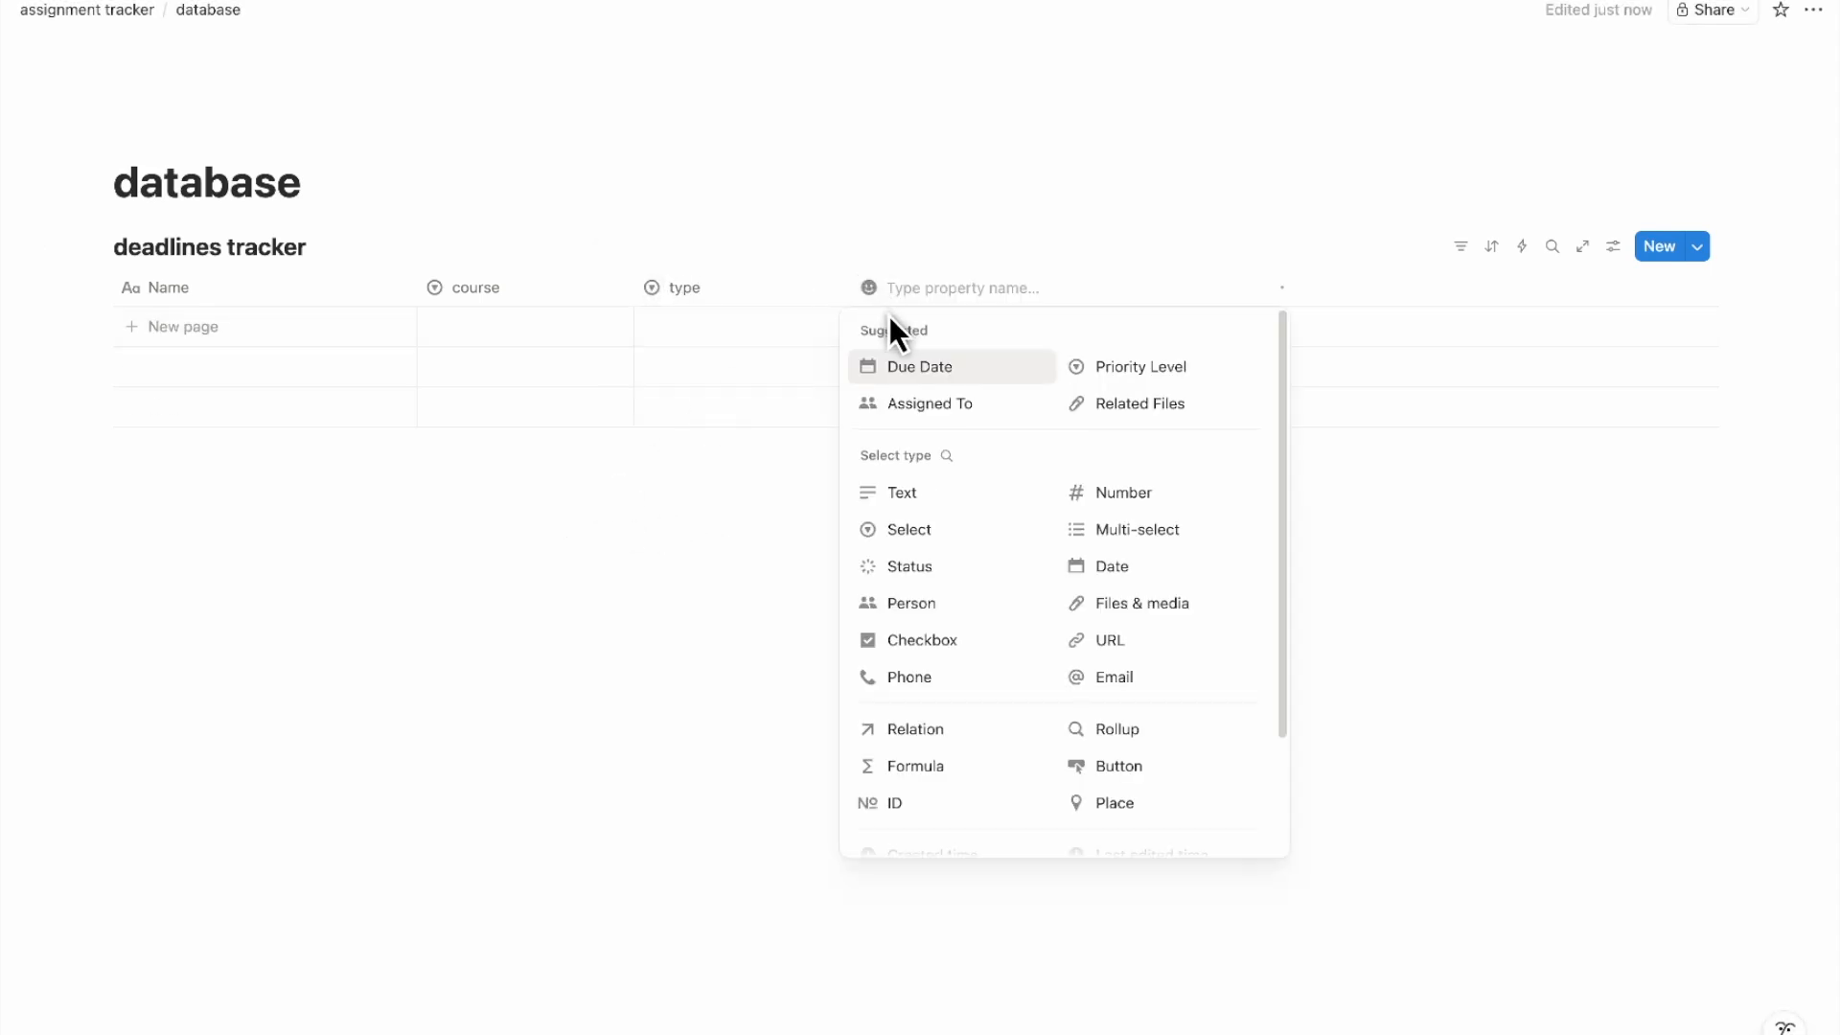
{"action": "type", "text": "progress"}
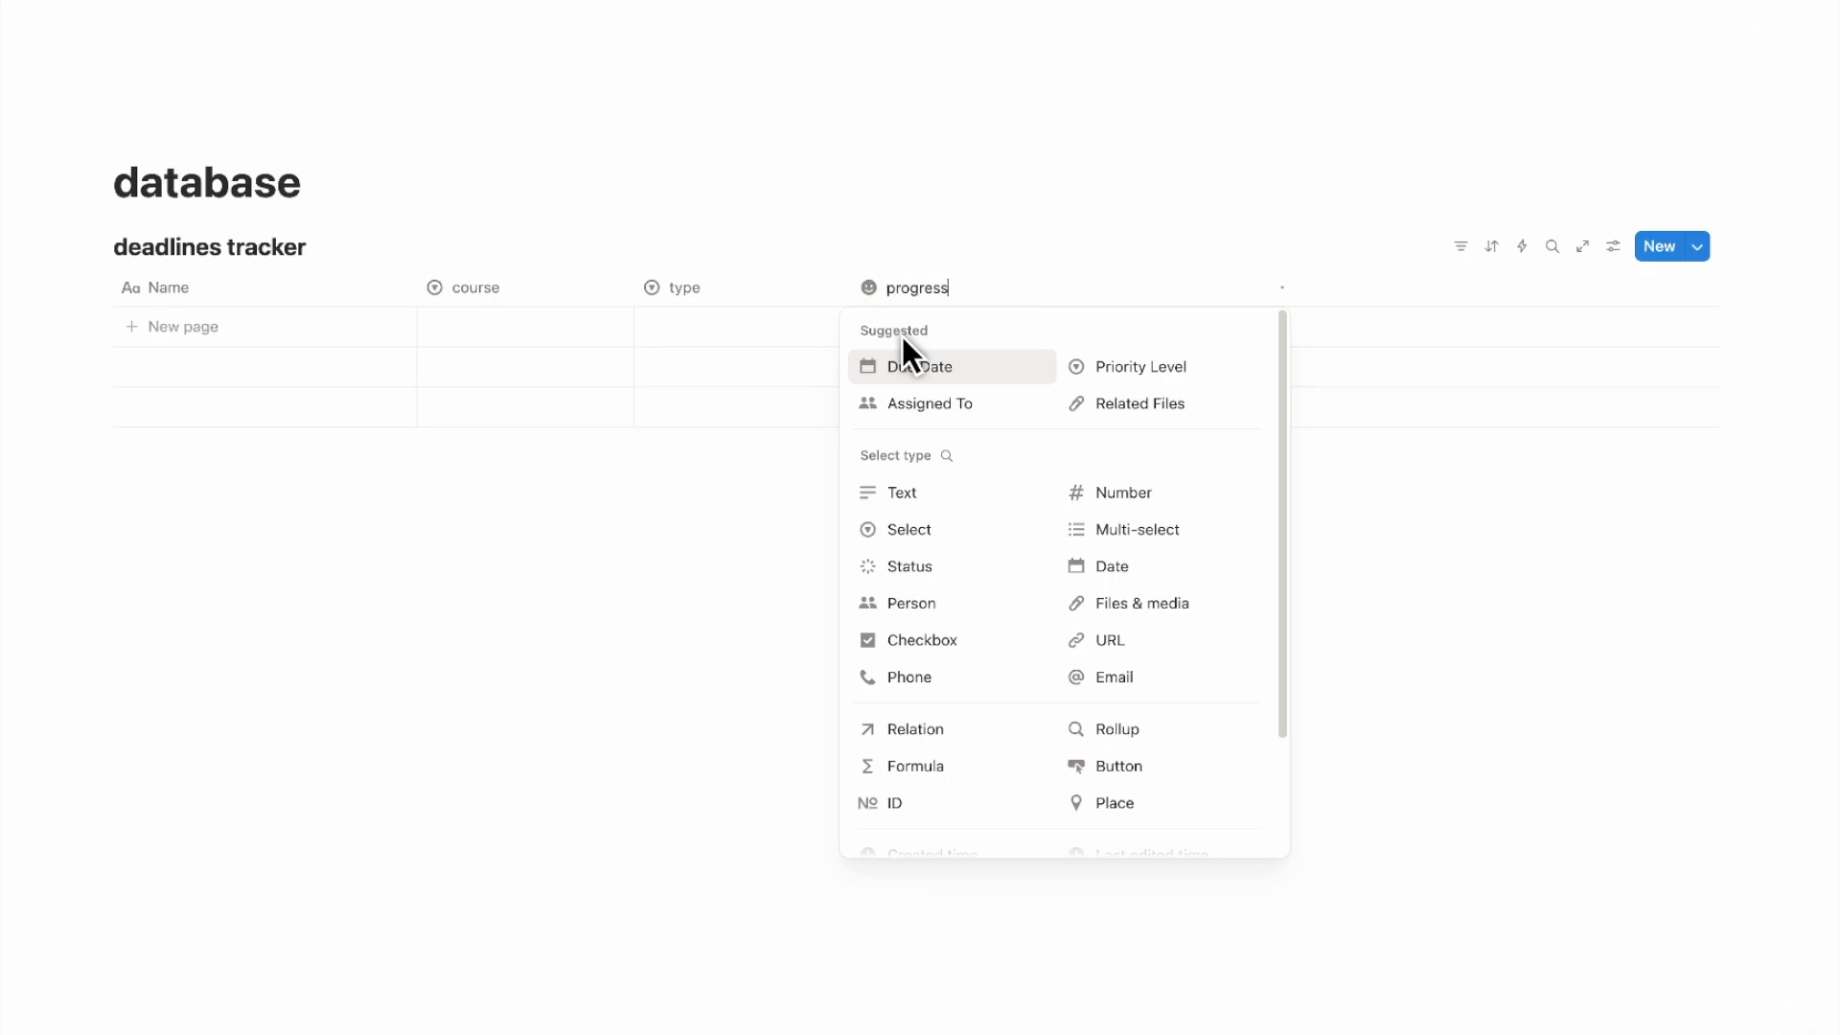
{"action": "left_click", "coordinate": [924, 563]}
Add two date properties to the deadlines tracker, named "self deadline" and "due date"
{"action": "left_click", "coordinate": [1084, 288]}
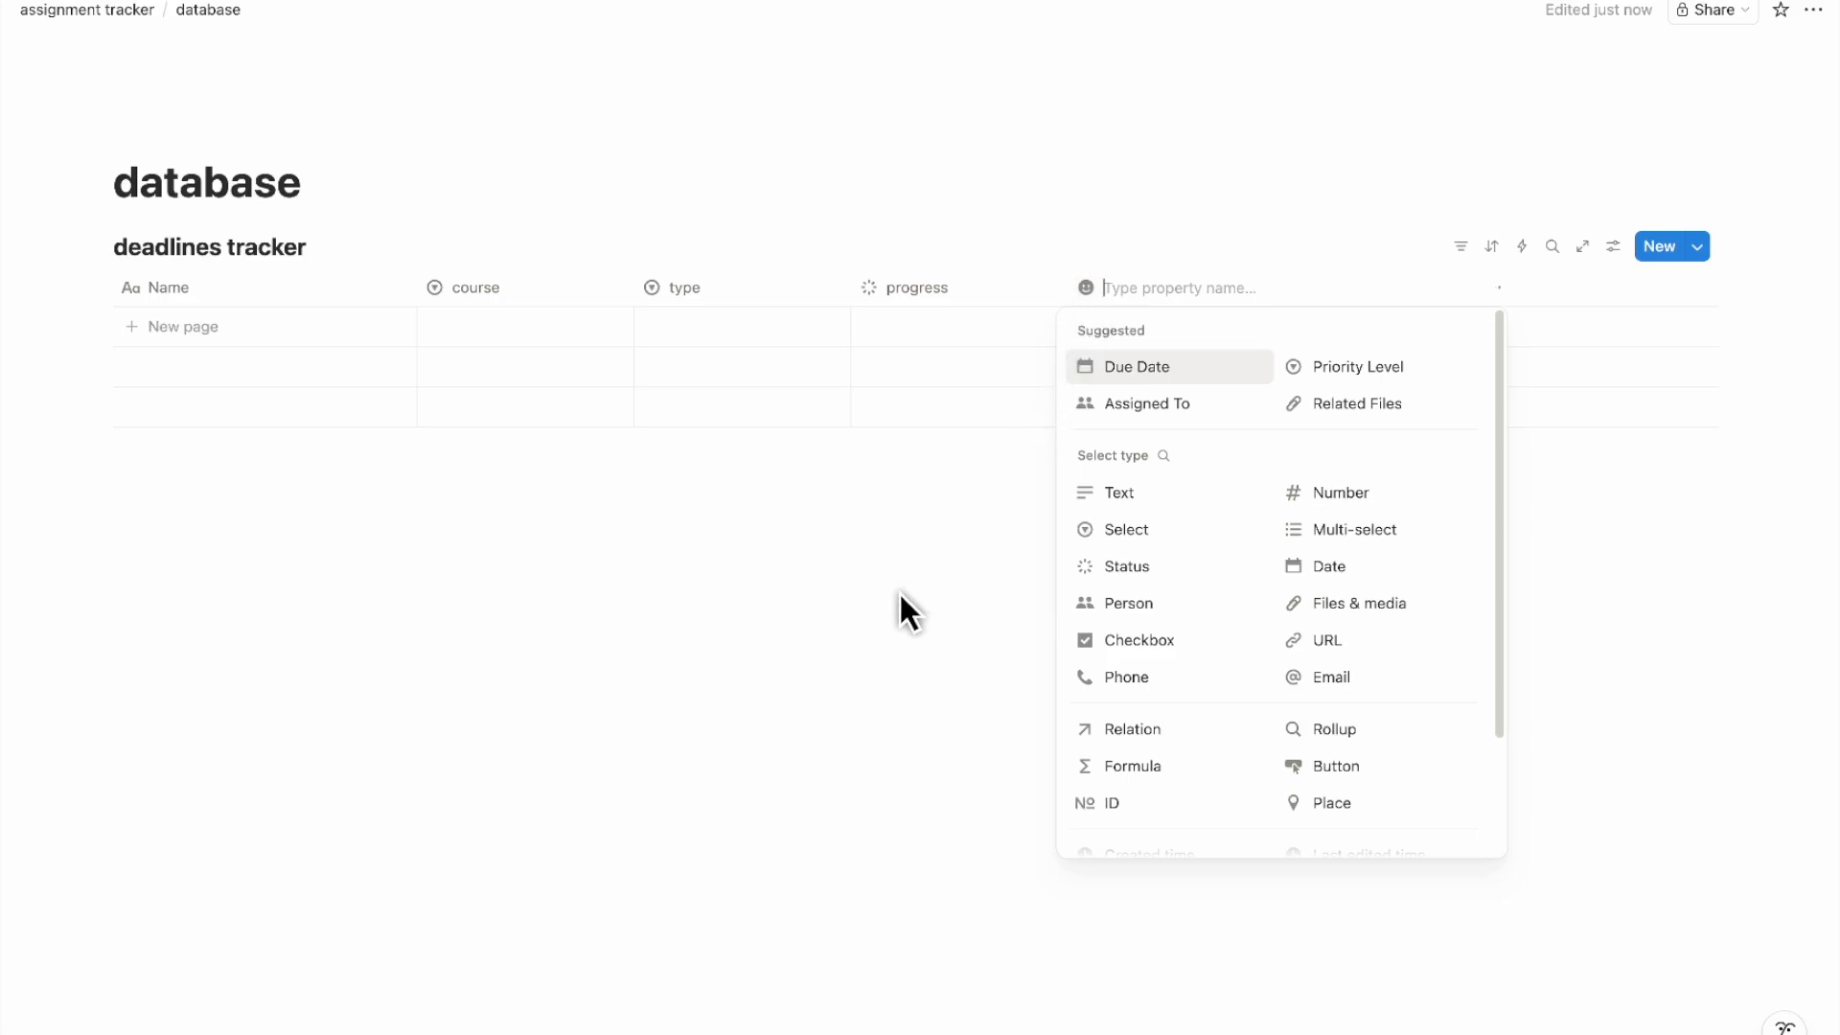
{"action": "type", "text": "self deadline"}
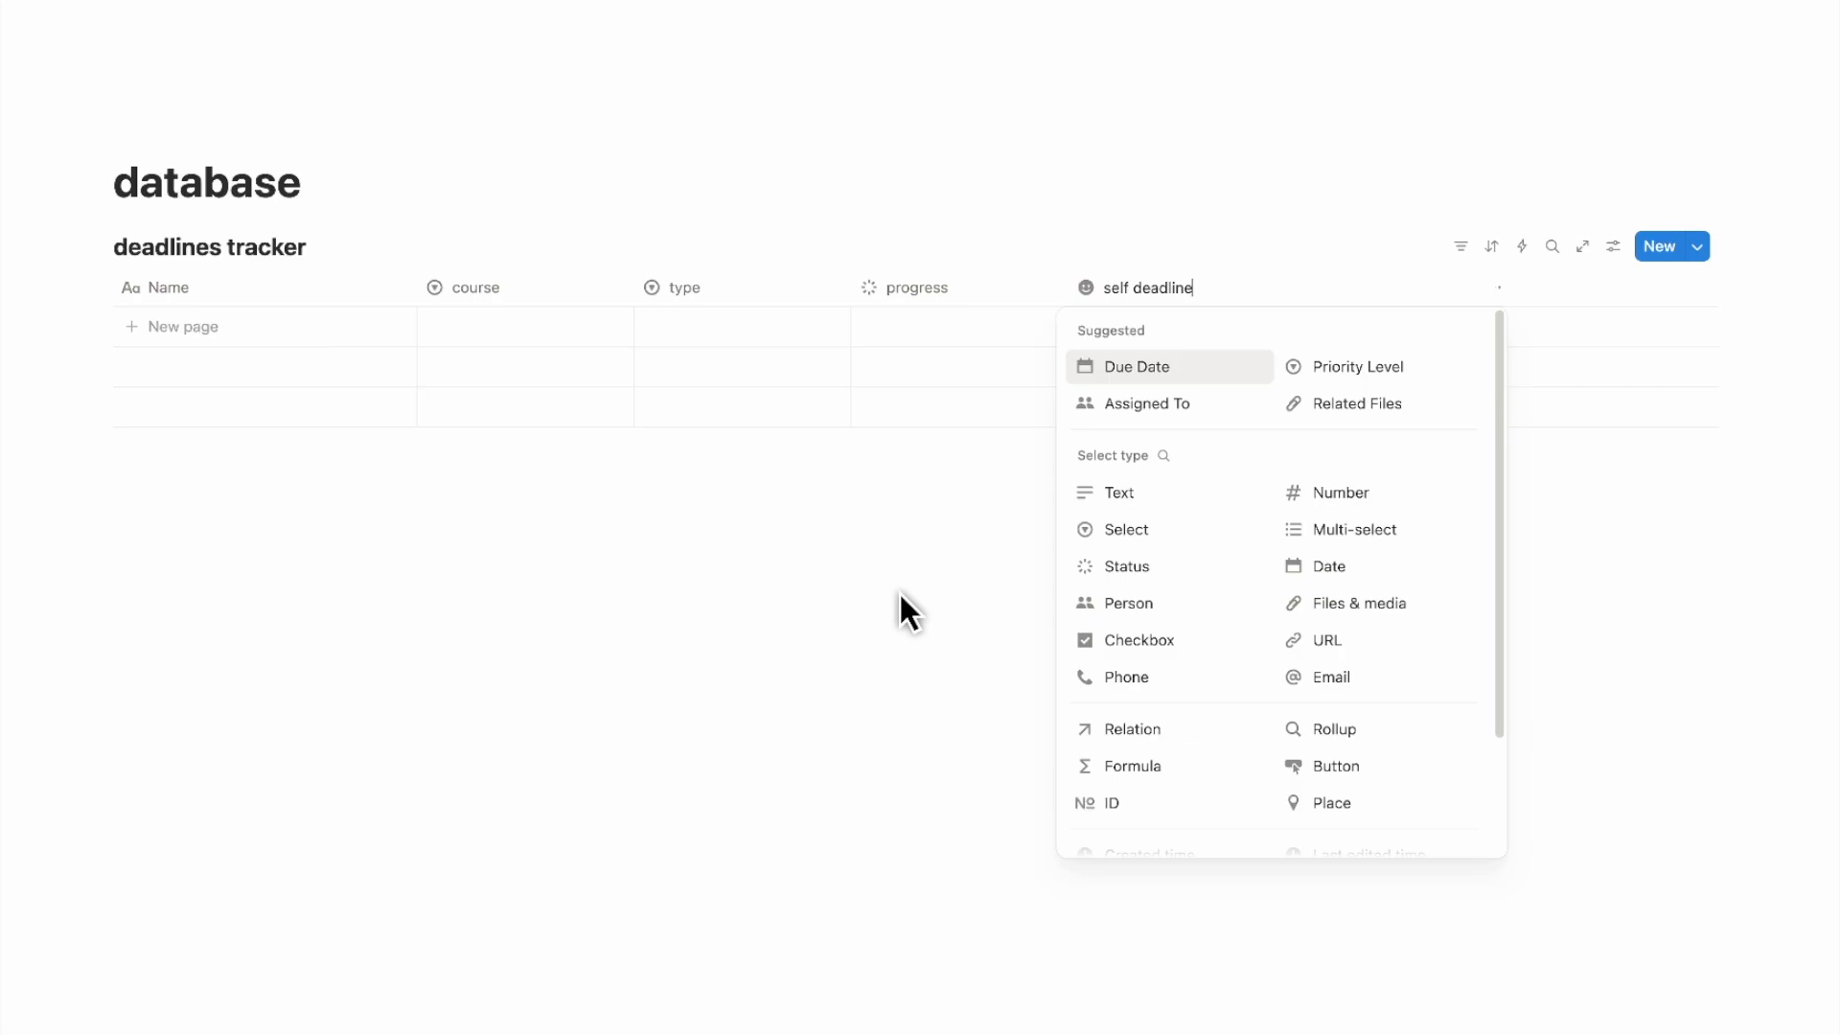
{"action": "left_click", "coordinate": [1140, 368]}
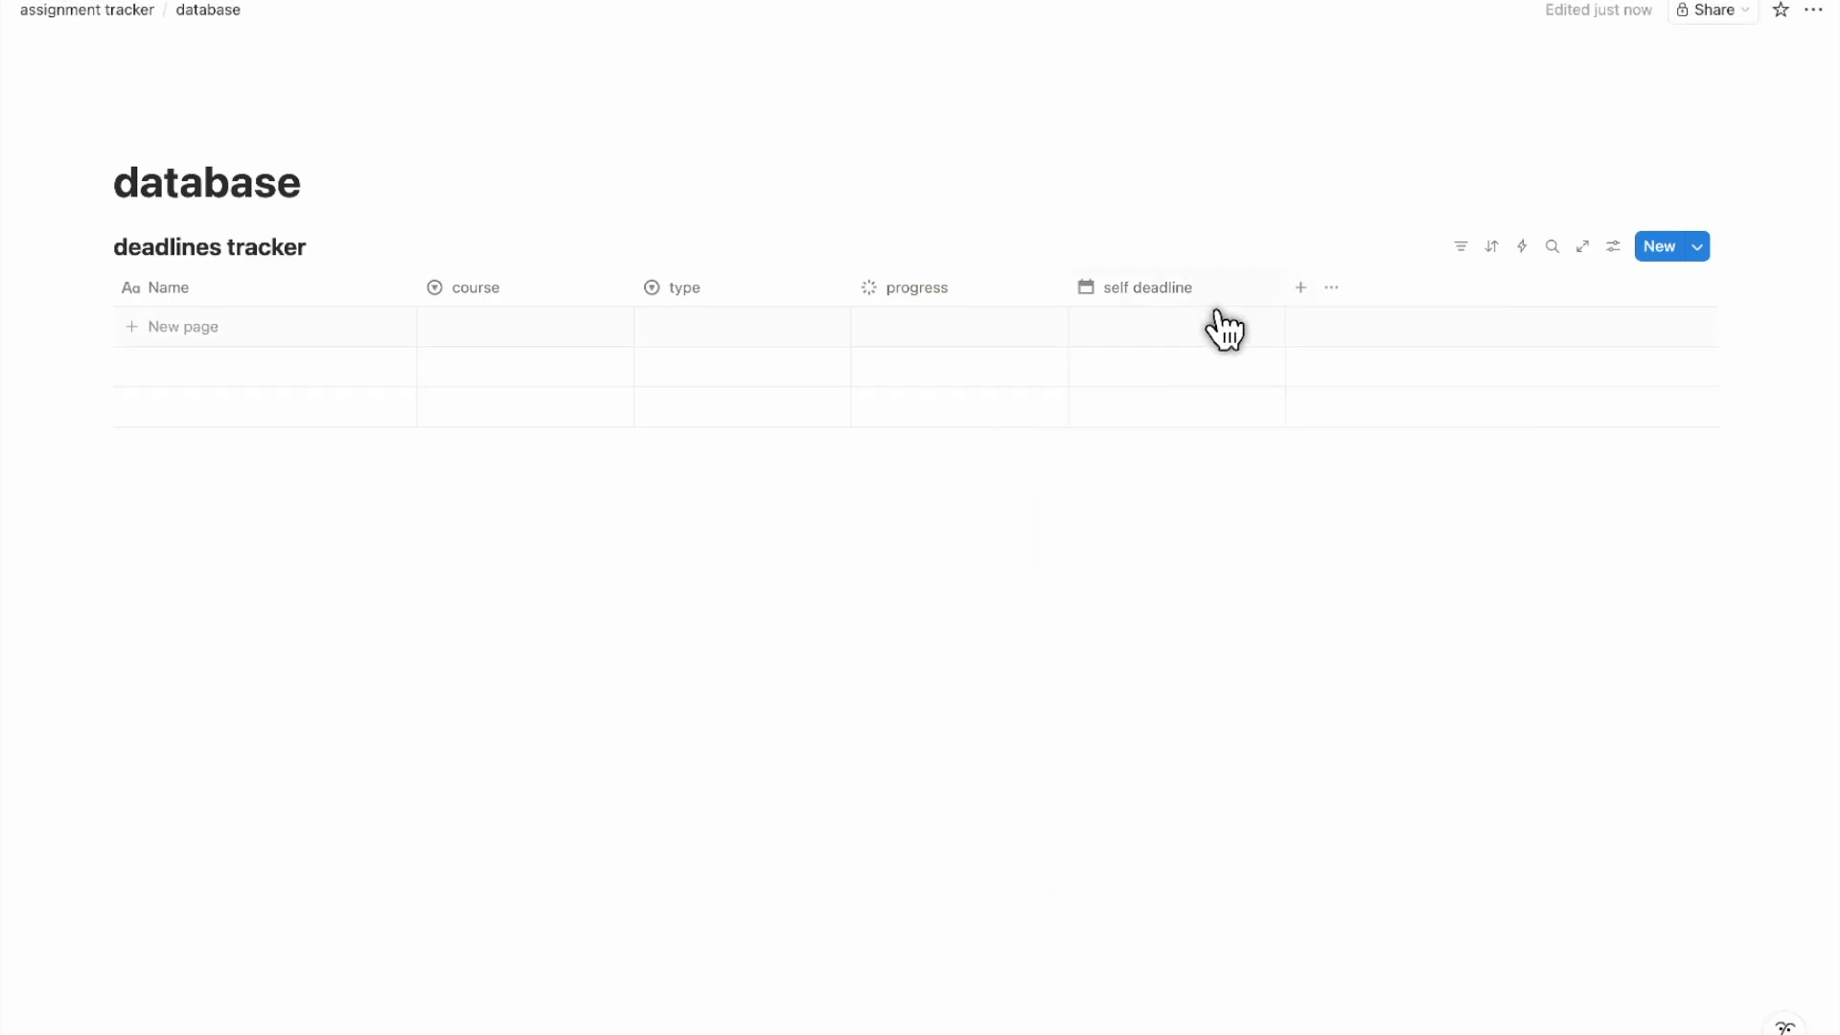
{"action": "left_click", "coordinate": [1301, 288]}
{"action": "type", "text": "due date"}
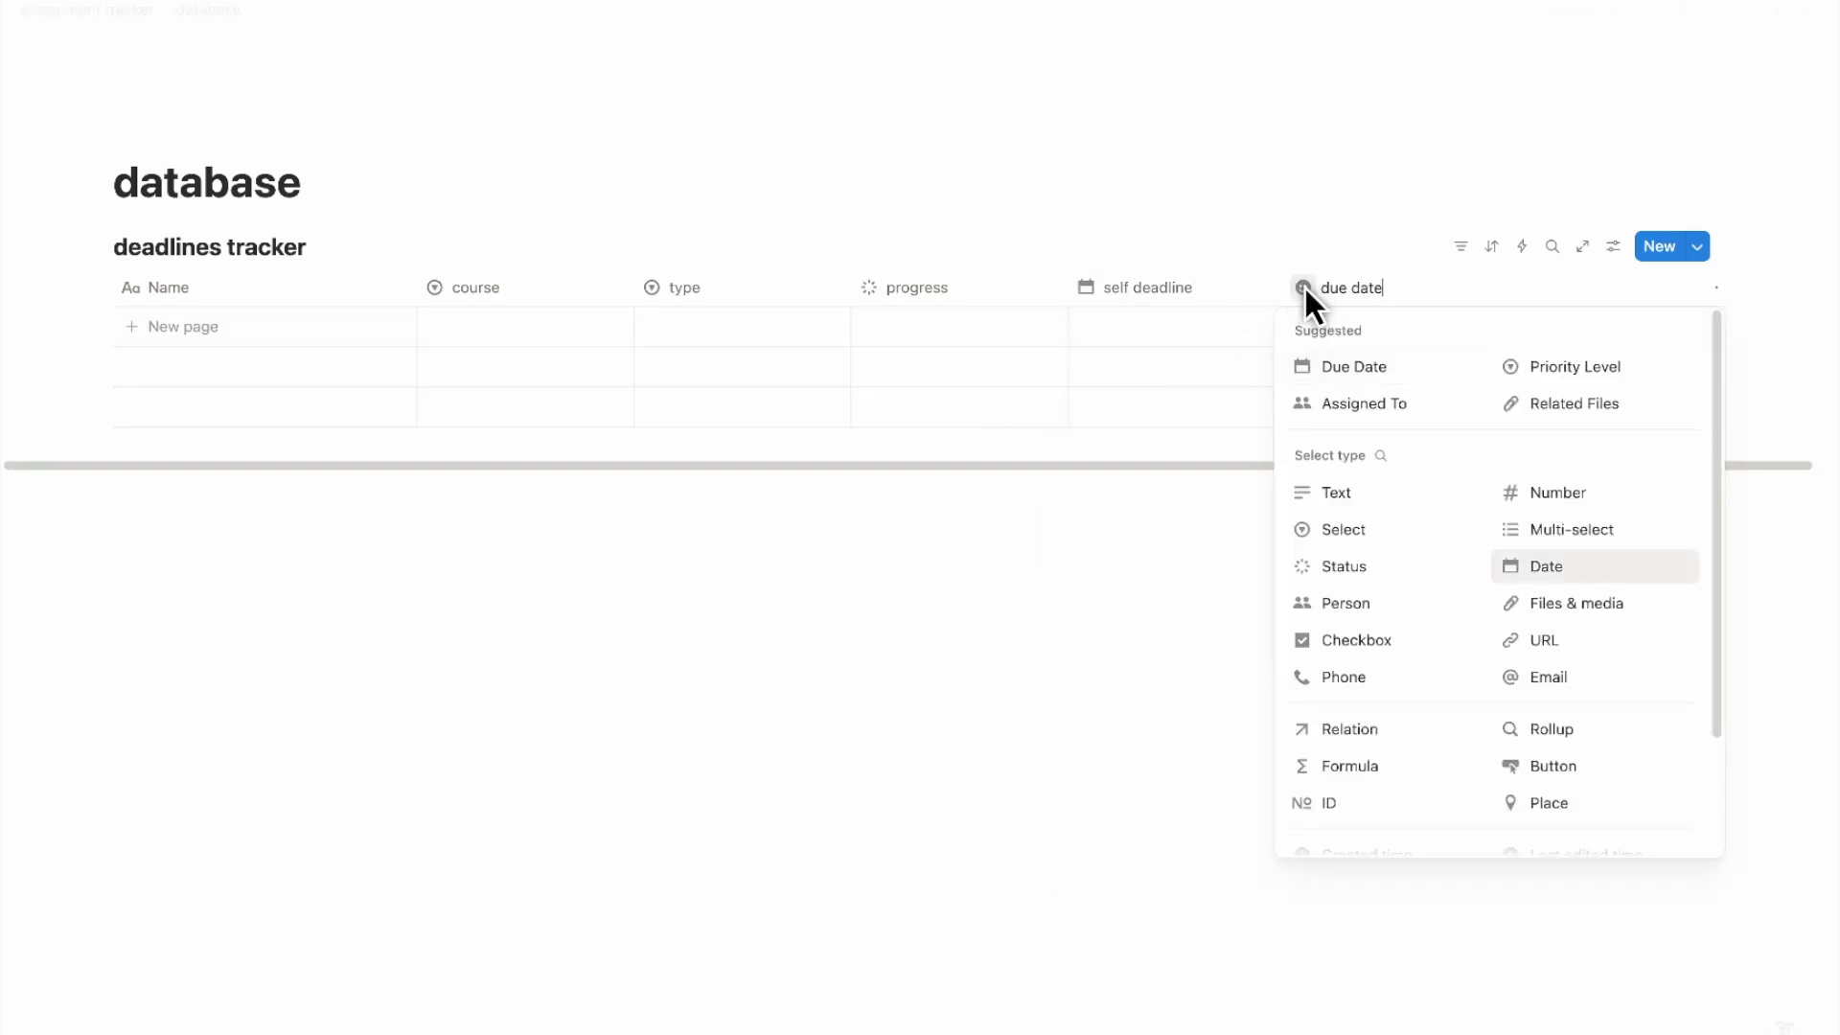
{"action": "left_click", "coordinate": [1529, 565]}
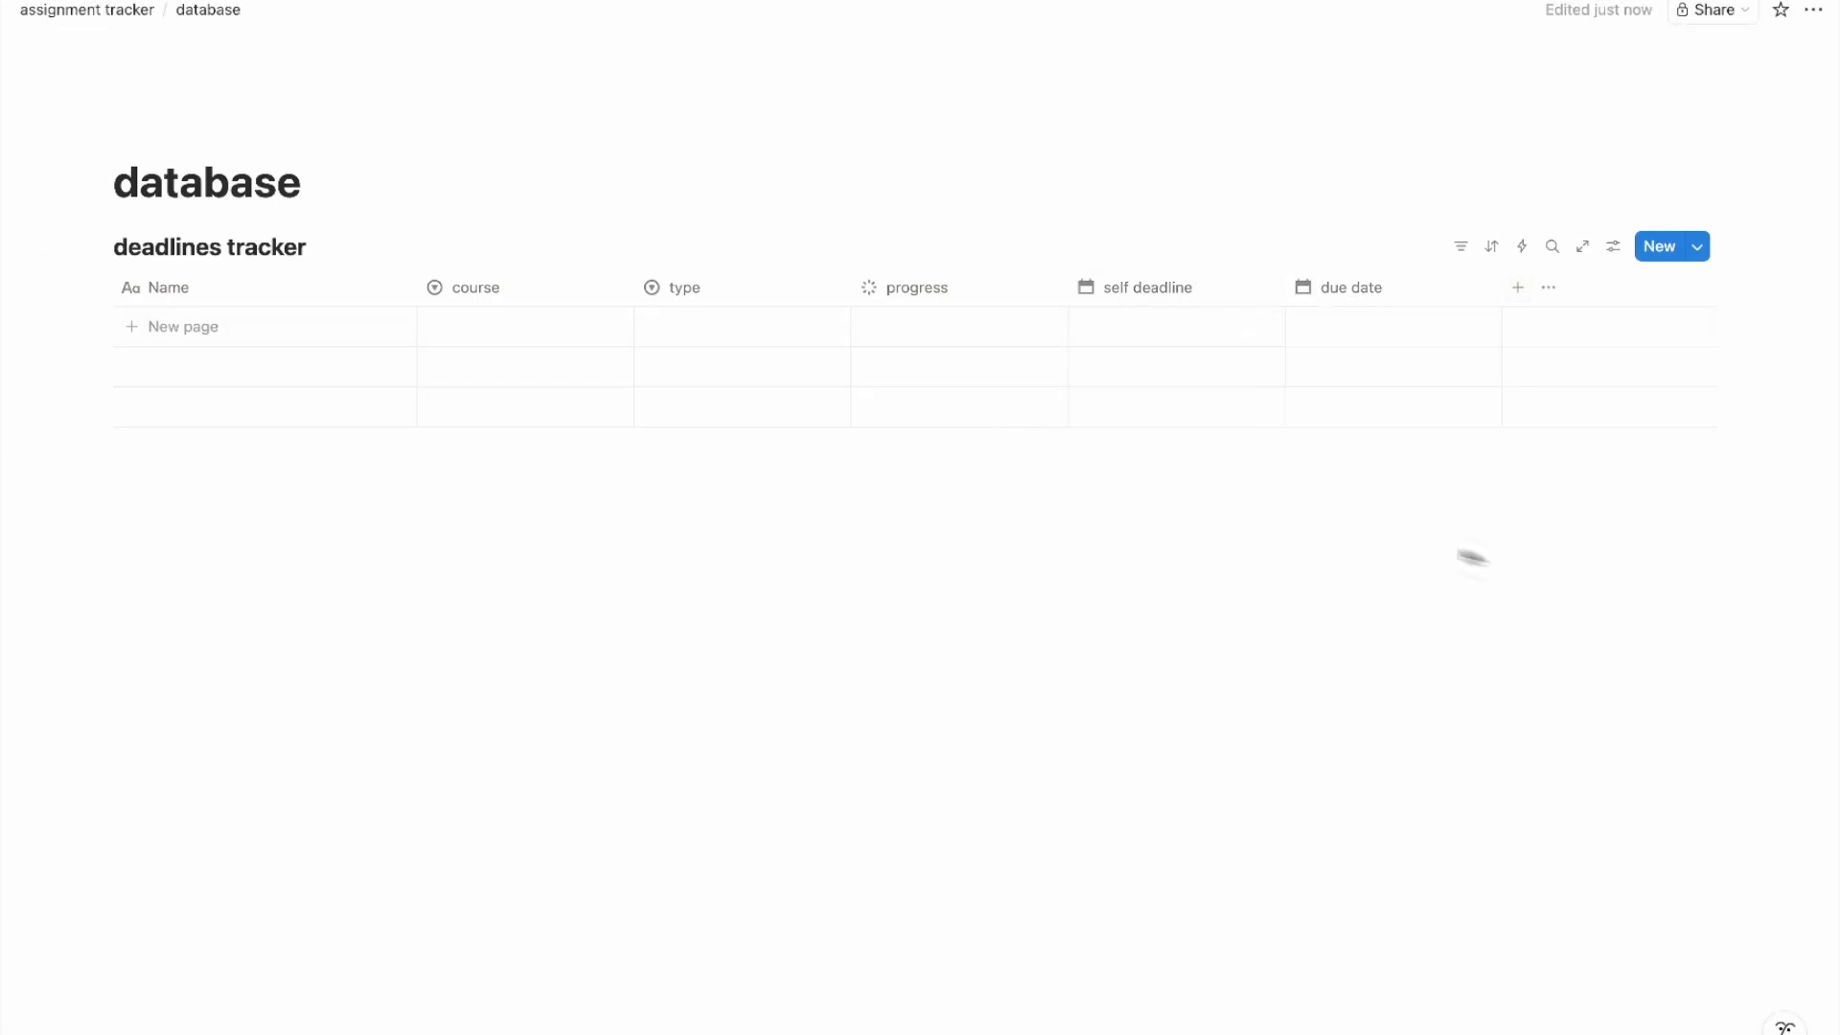
Add a formula property named "time left" and a number property named "grade" after the due date property
{"action": "left_click", "coordinate": [1516, 288]}
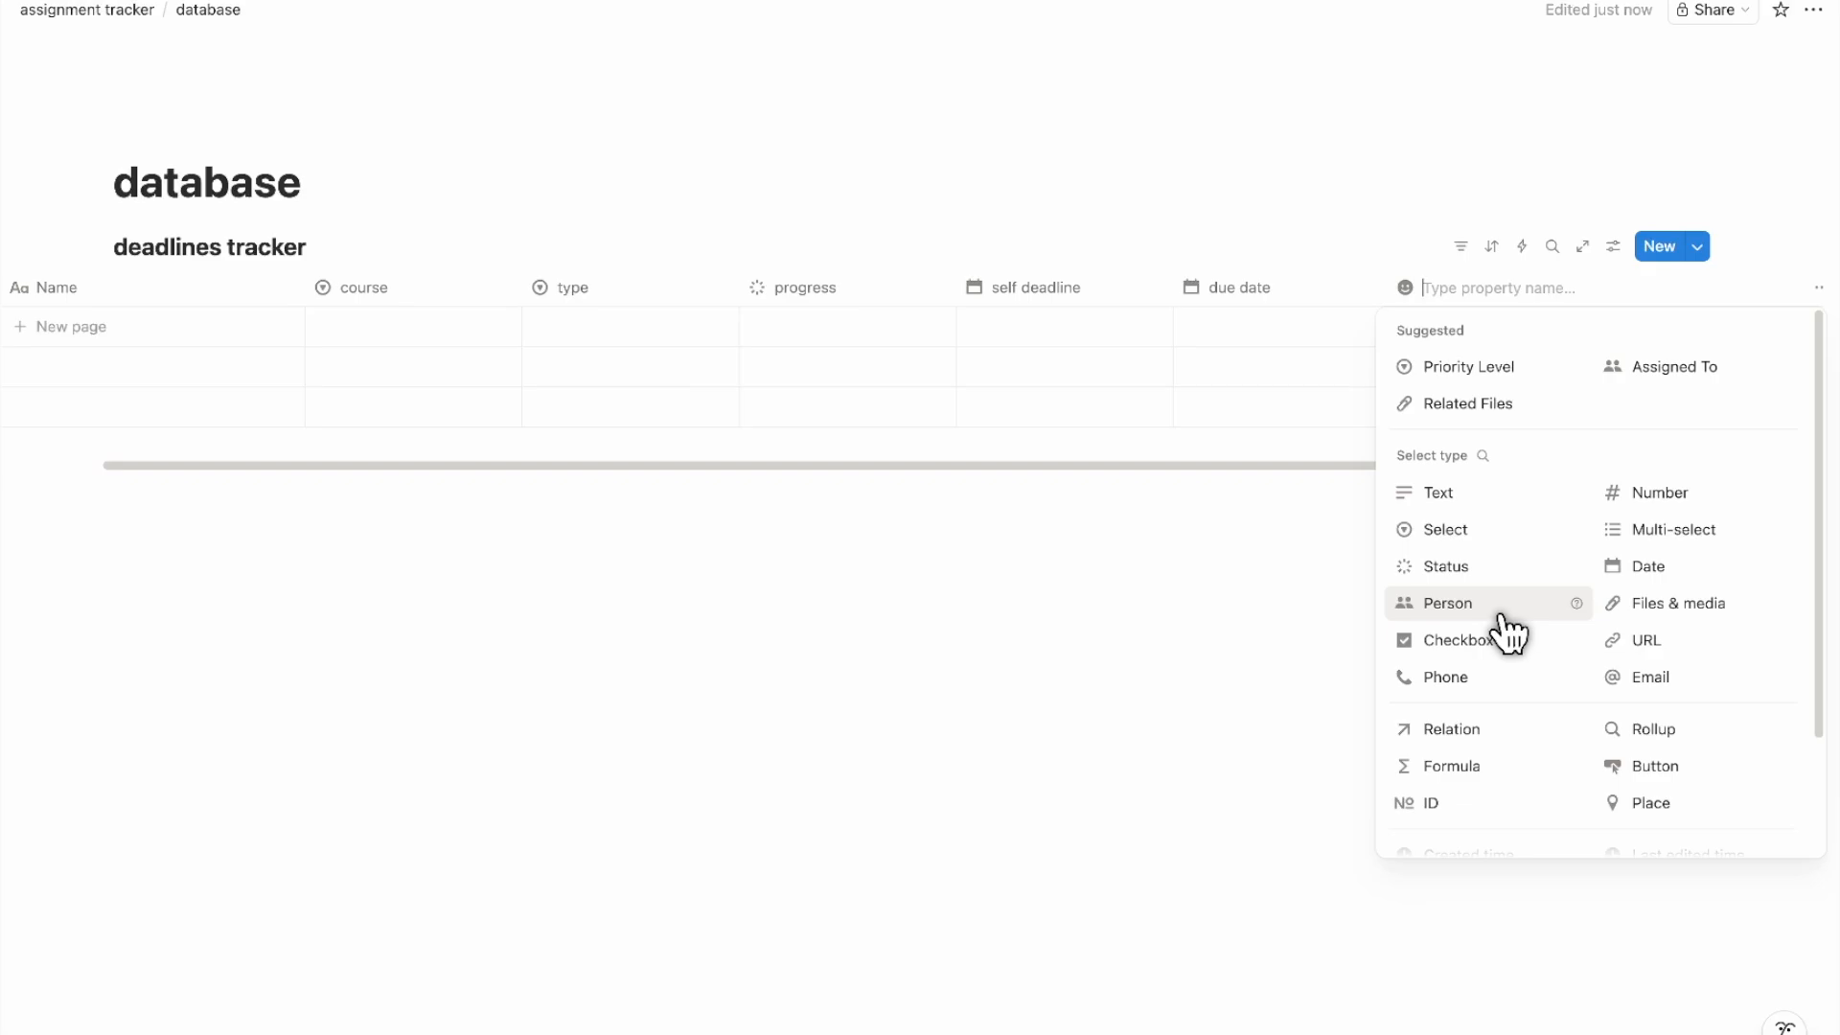
{"action": "type", "text": "time left"}
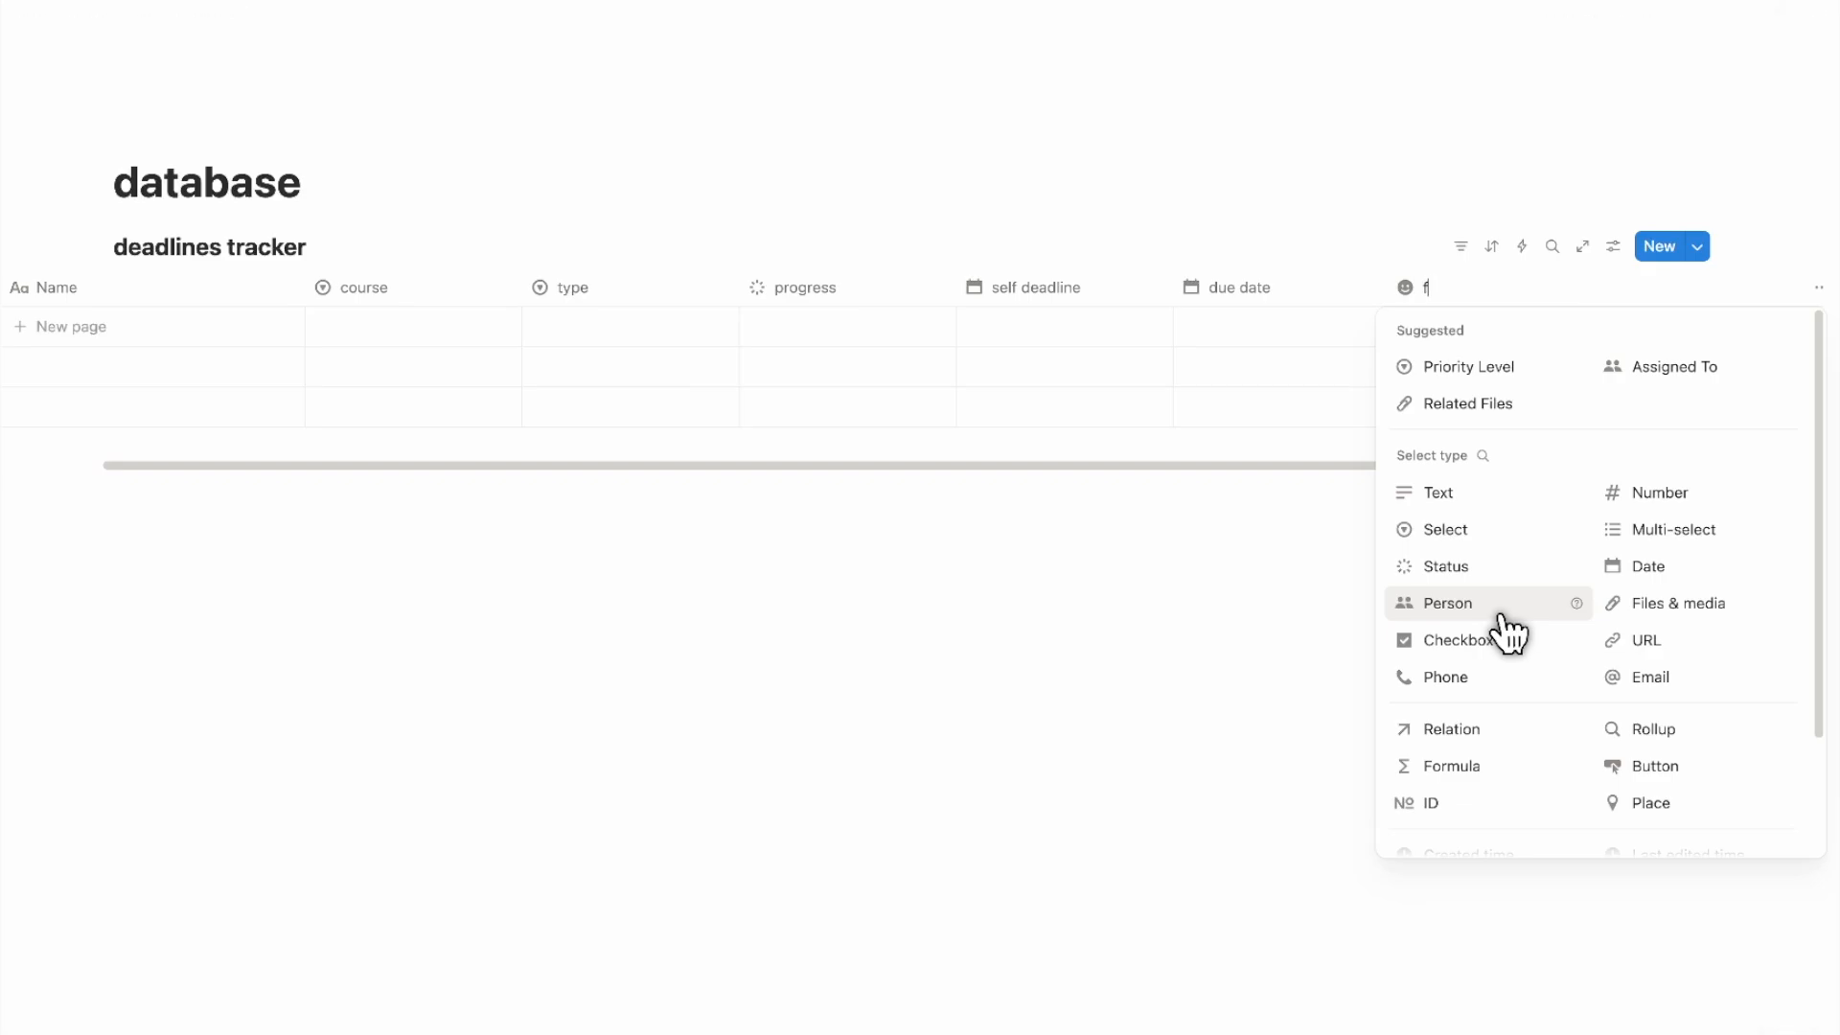
{"action": "scroll", "coordinate": [1508, 629], "scroll_direction": "down", "scroll_amount": 2}
{"action": "scroll", "coordinate": [1581, 592], "scroll_direction": "up", "scroll_amount": 1}
{"action": "key", "text": "Escape"}
{"action": "left_click", "coordinate": [1671, 299]}
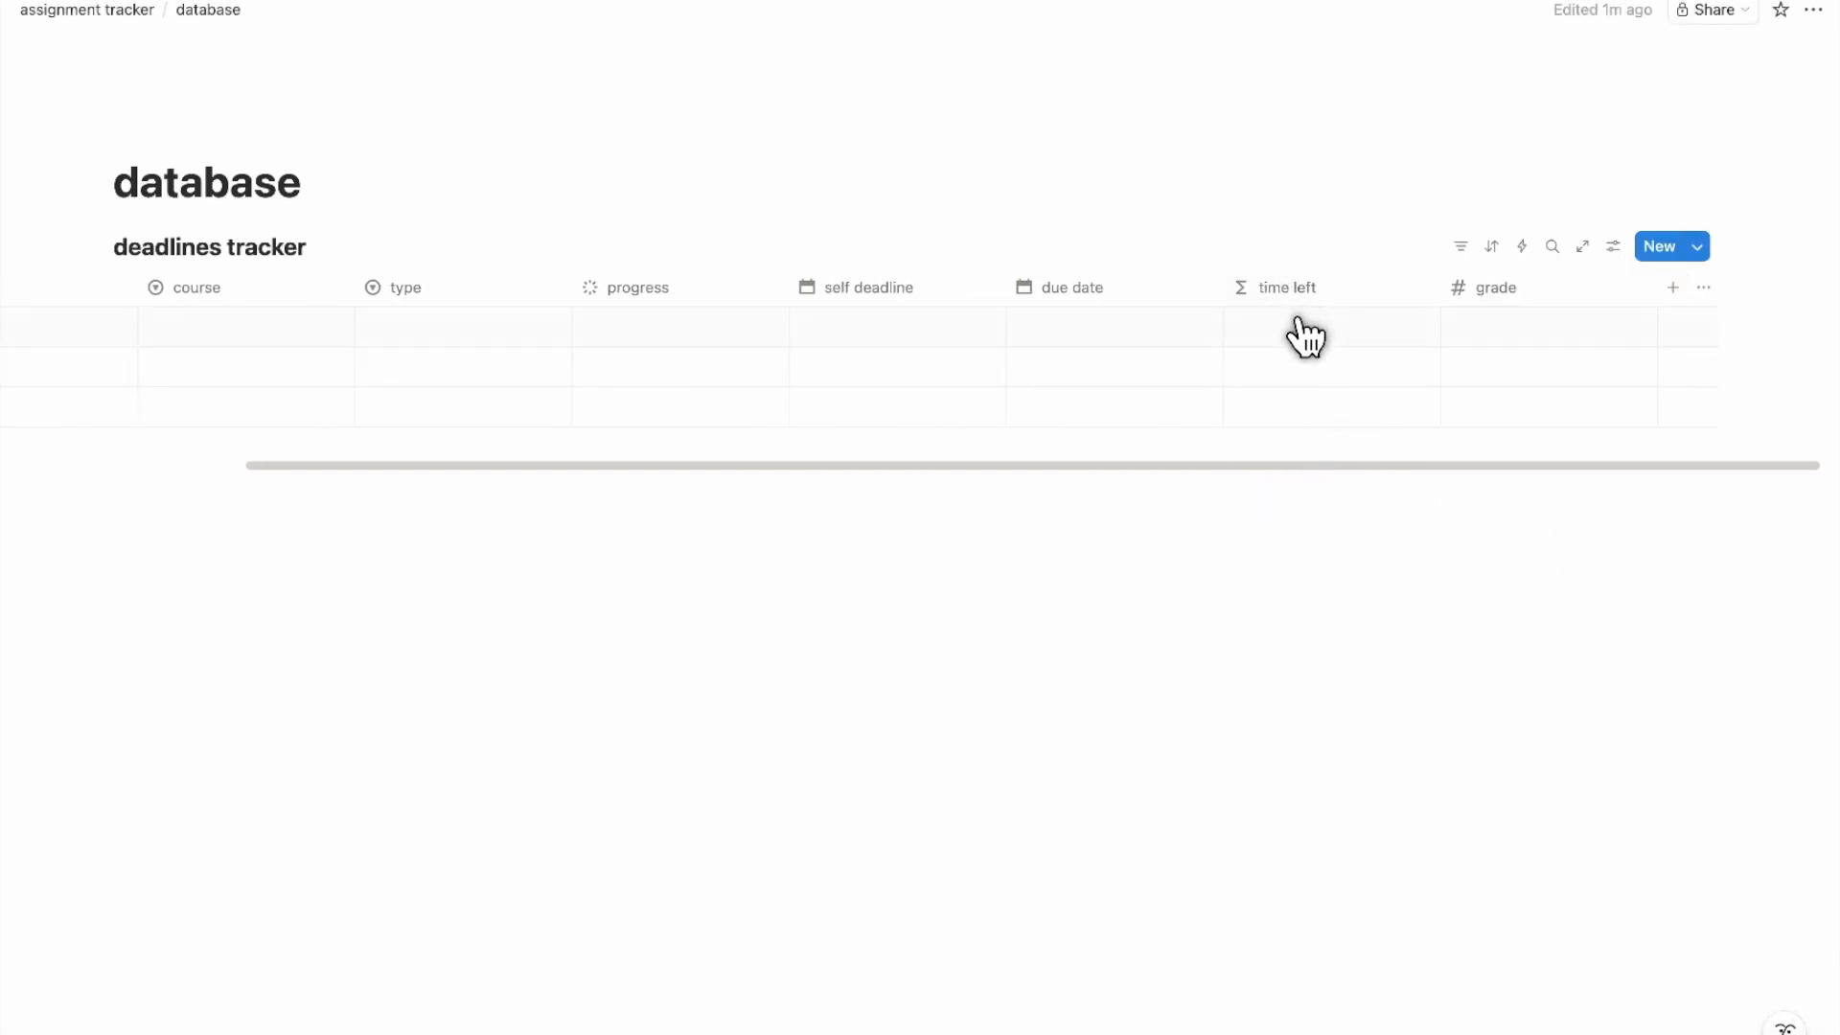
Add a formula property named "days" after the grade property
{"action": "left_click", "coordinate": [1673, 289]}
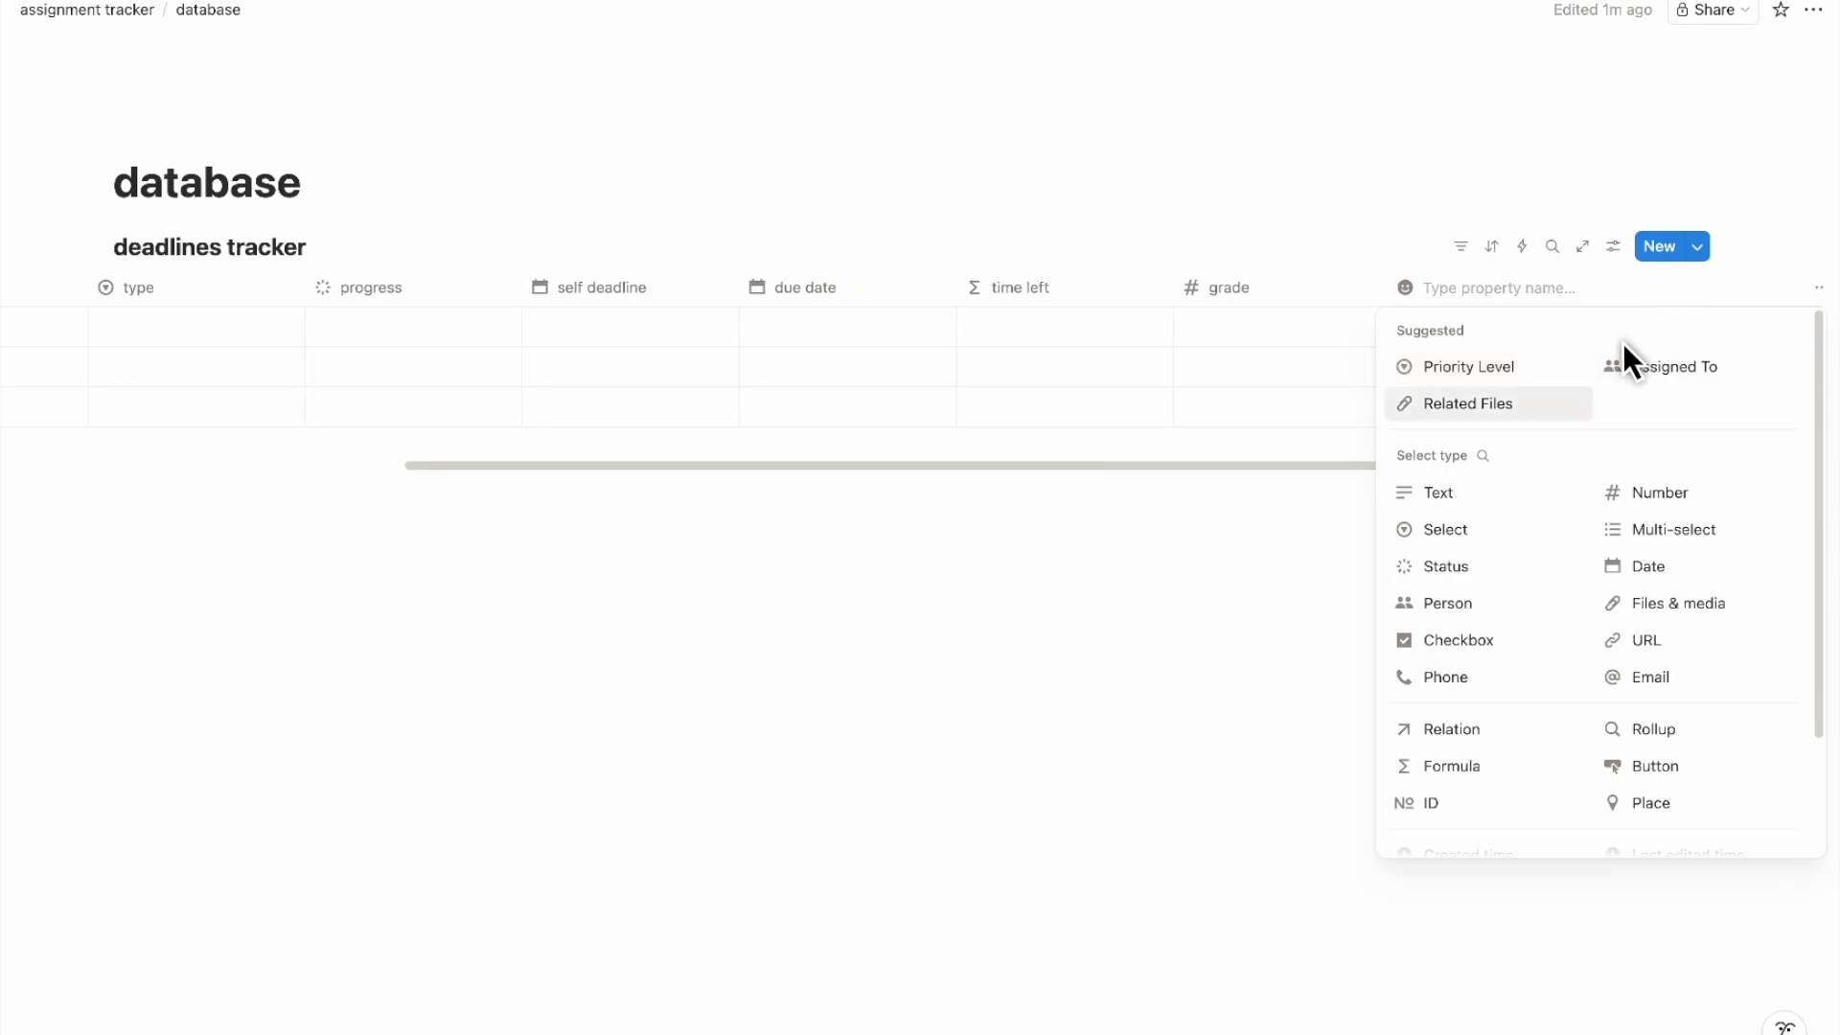
{"action": "type", "text": "days"}
{"action": "left_click", "coordinate": [1448, 765]}
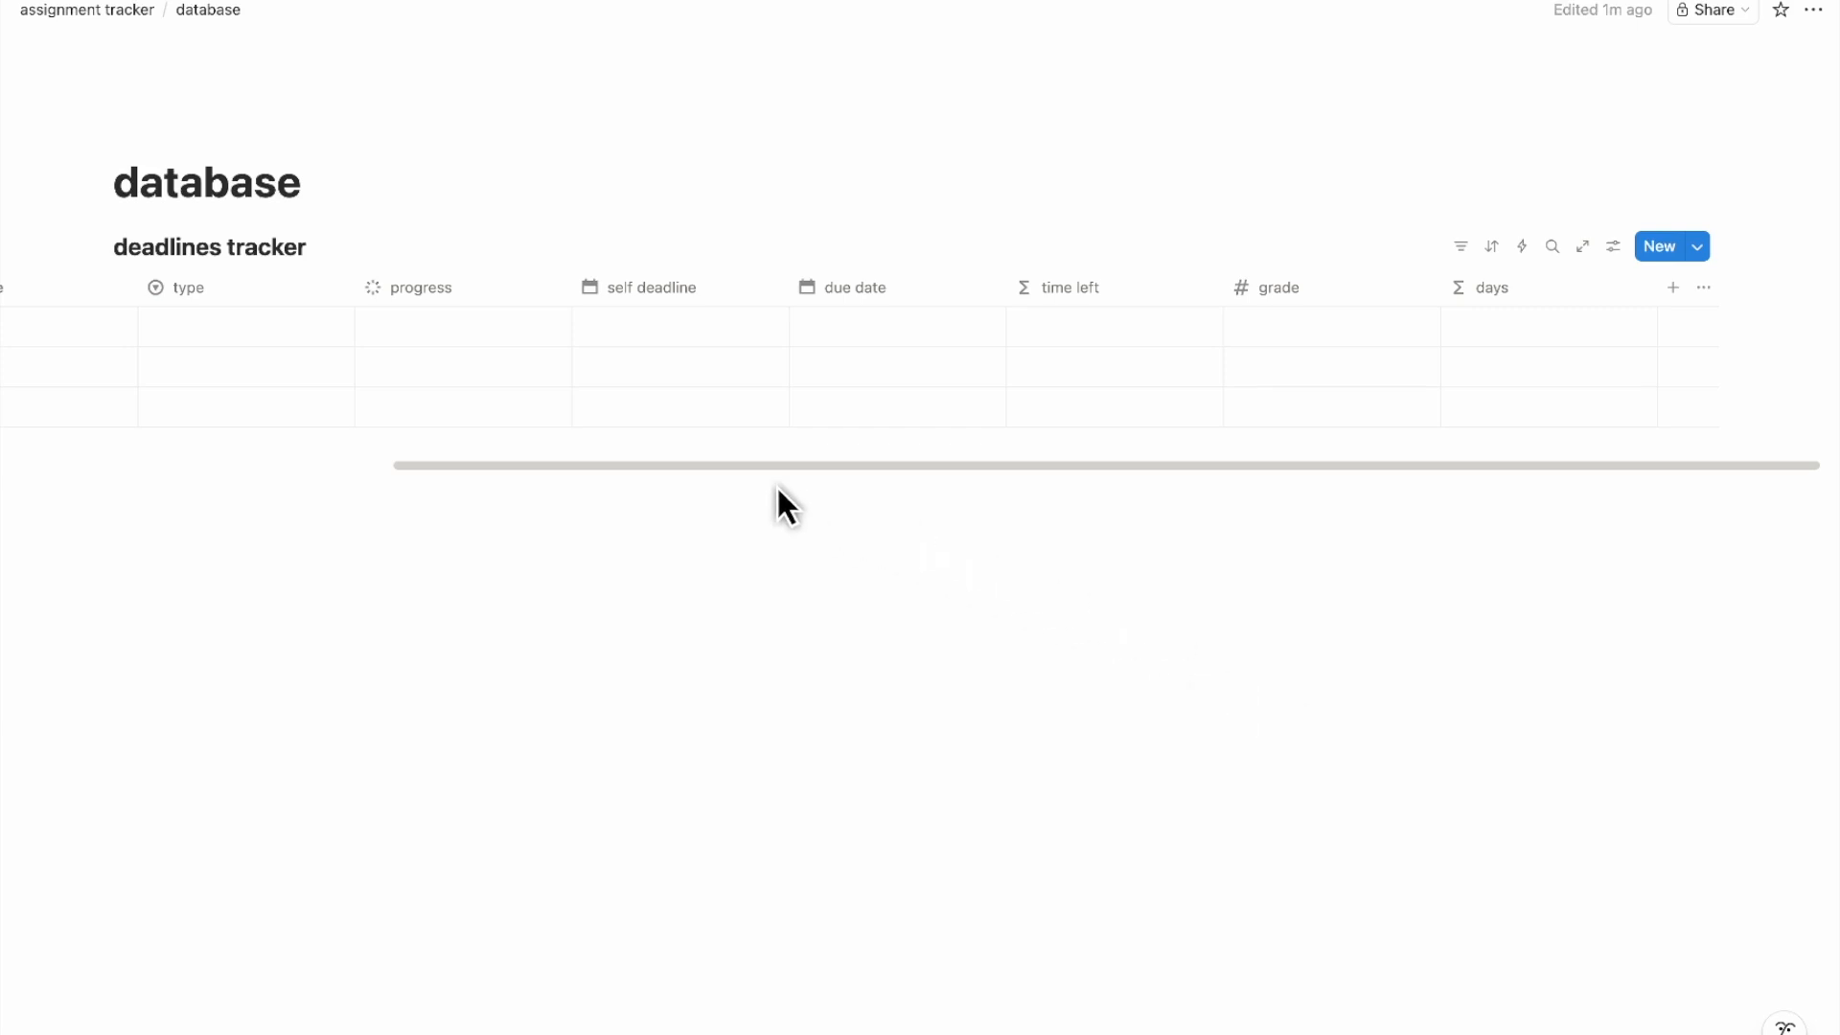
{"action": "left_click_drag", "start_coordinate": [661, 466], "coordinate": [345, 464]}
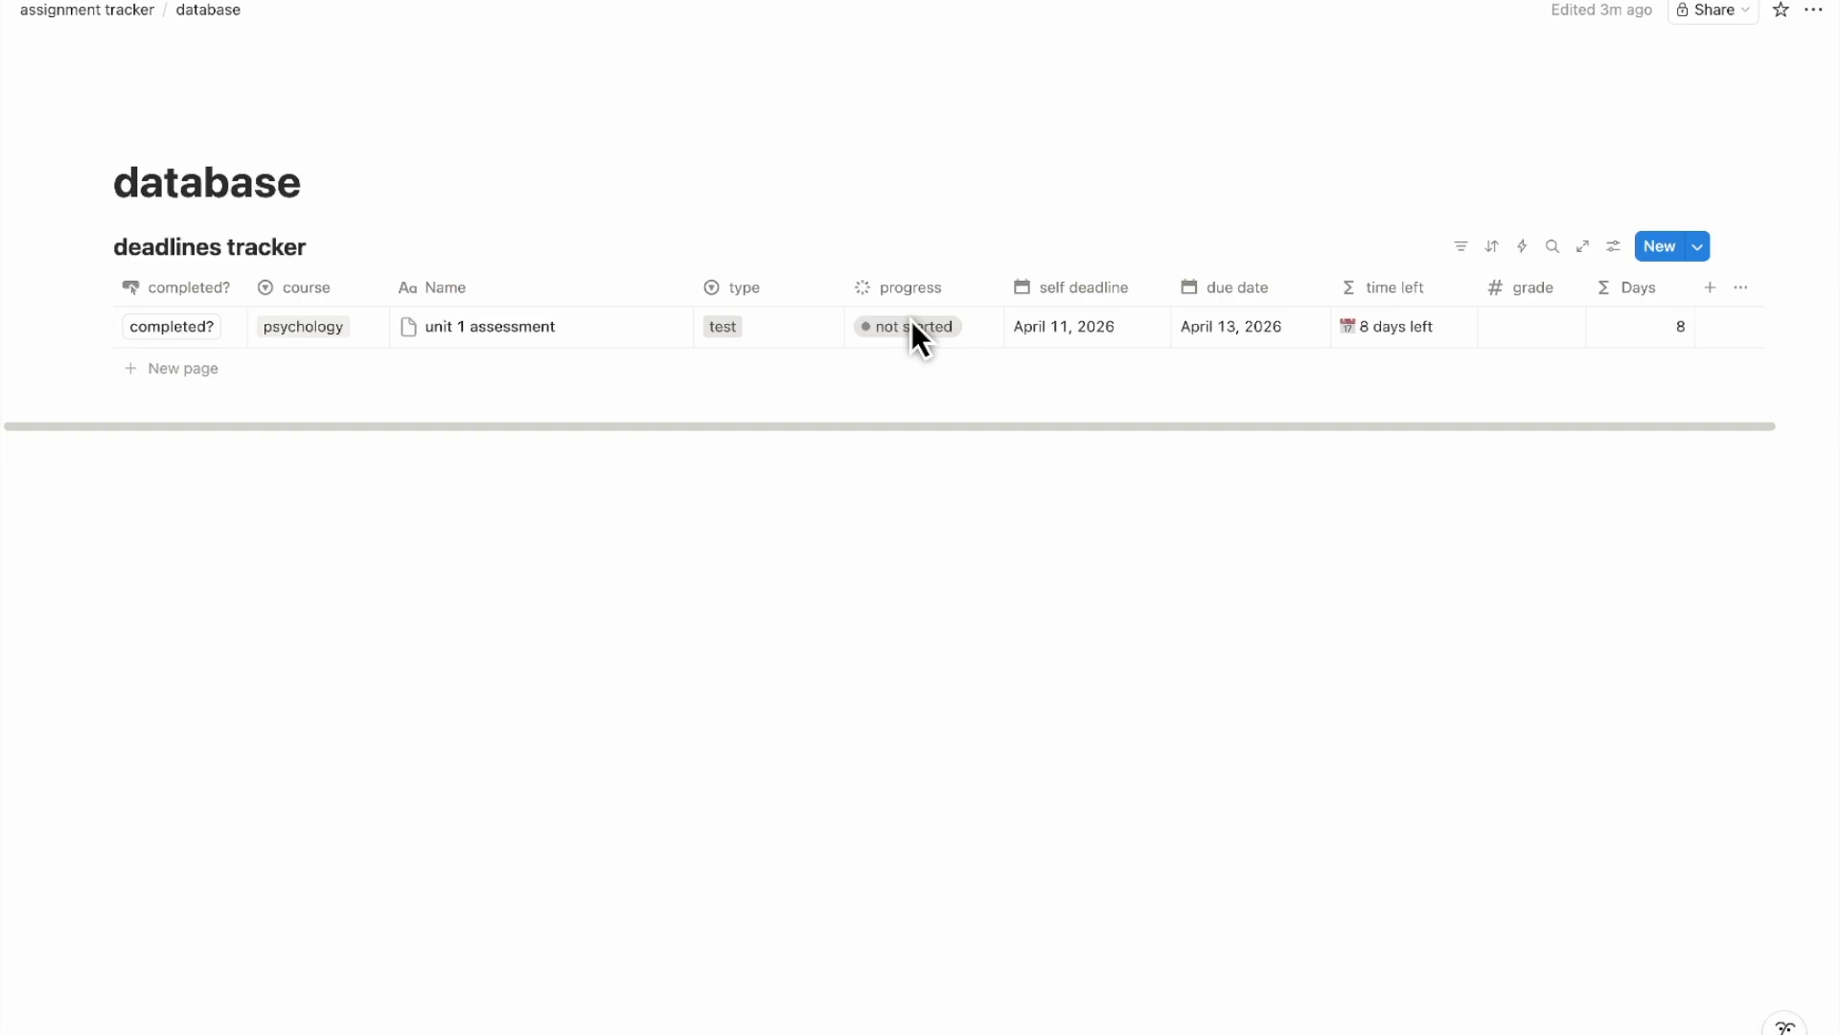
Edit the automation of the "completed?" button so it sets this page's progress to submitted, and save it
{"action": "left_click", "coordinate": [219, 289]}
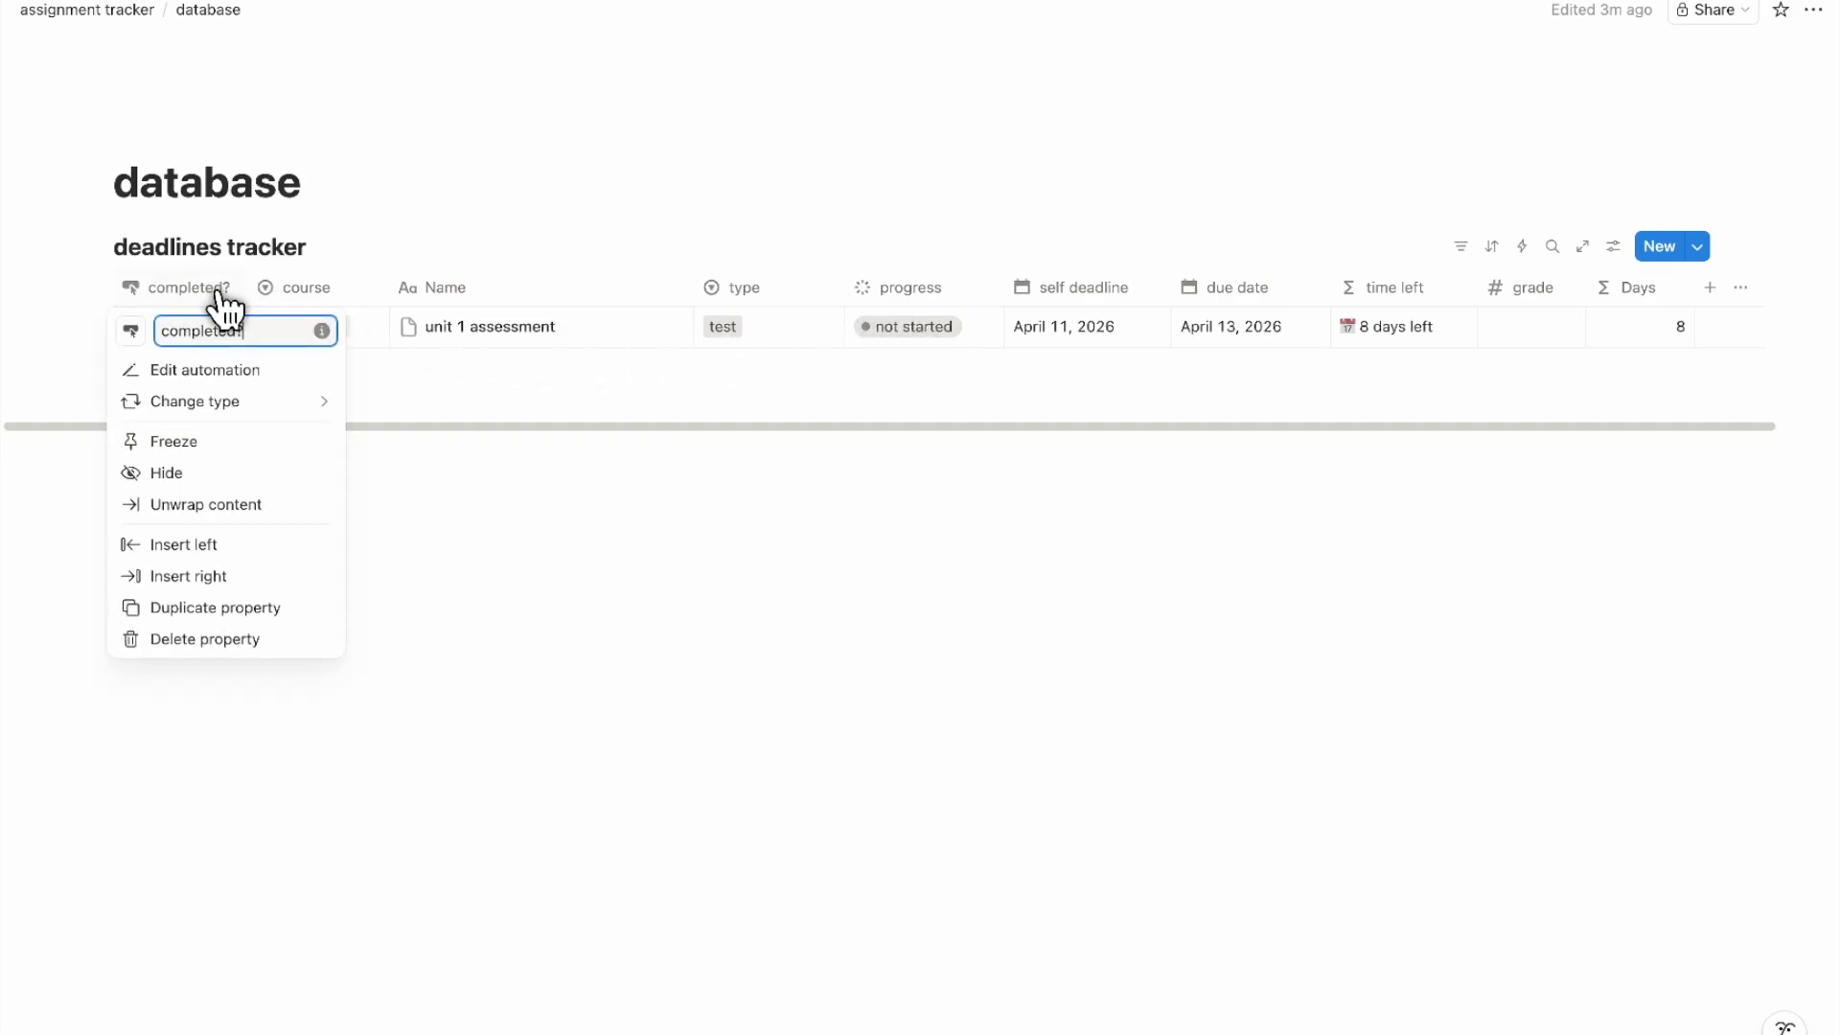
{"action": "left_click", "coordinate": [214, 372]}
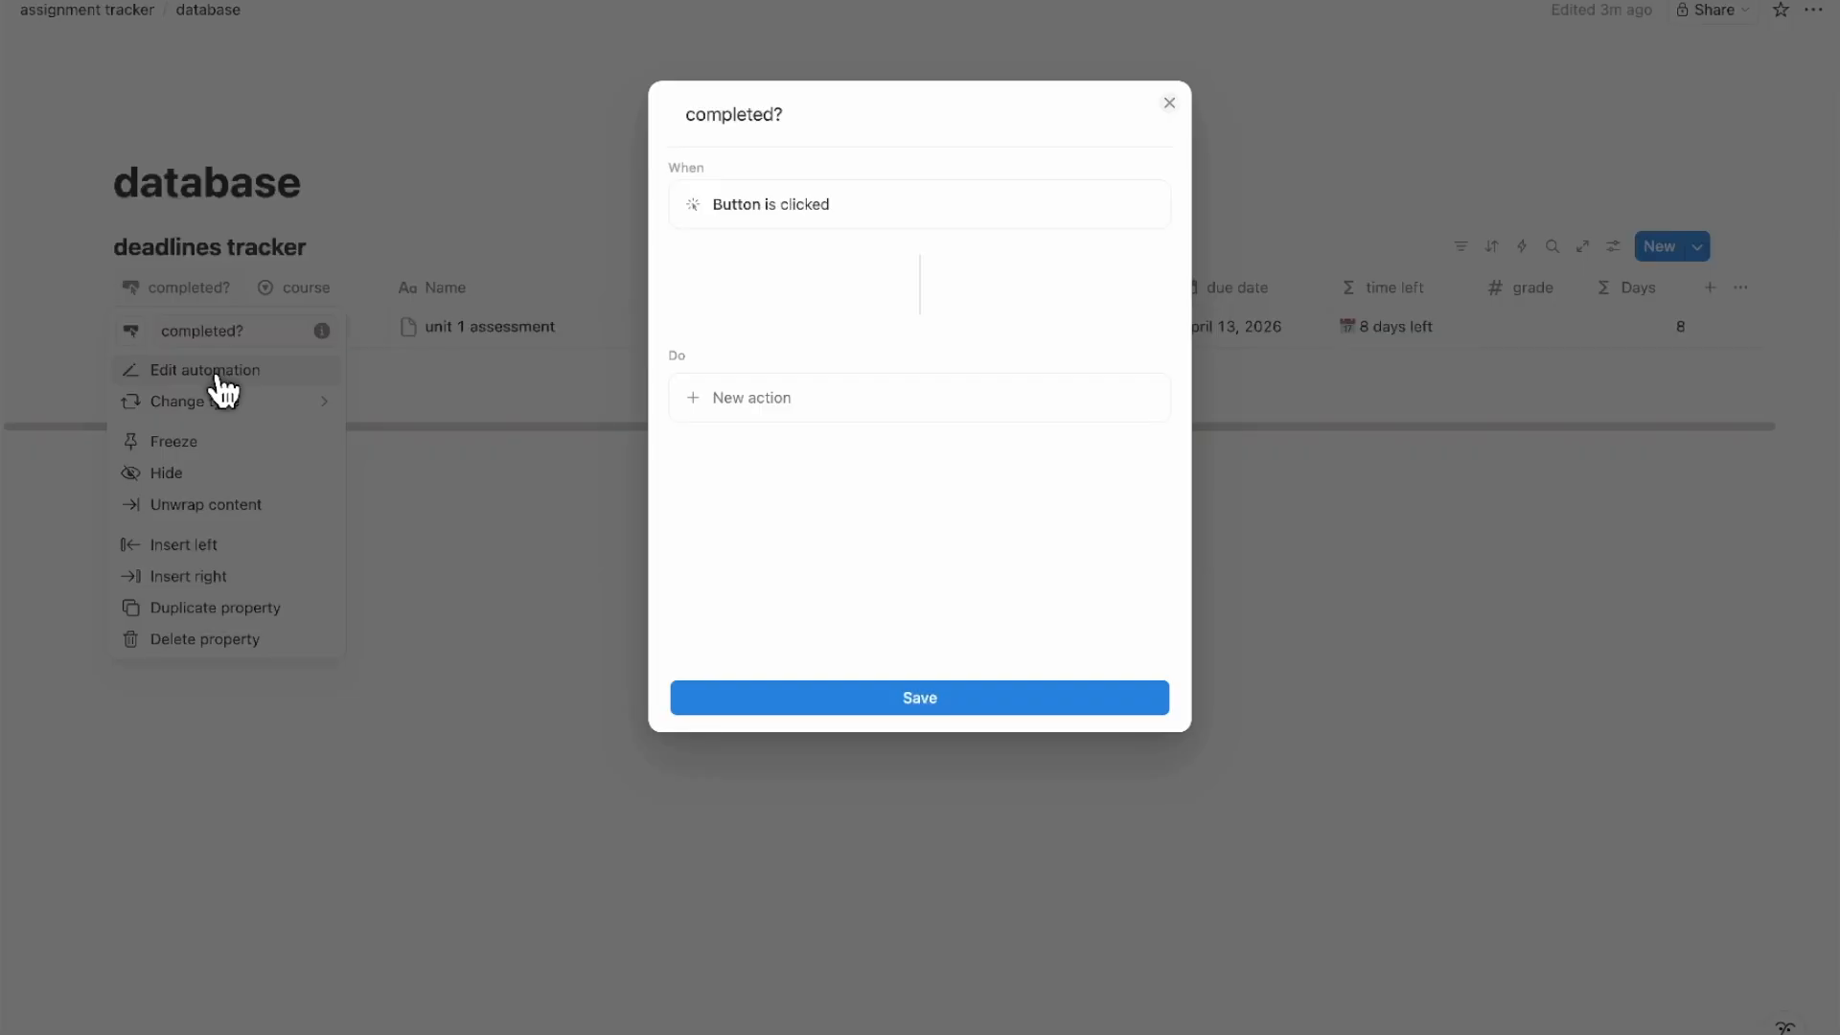
{"action": "left_click", "coordinate": [781, 413]}
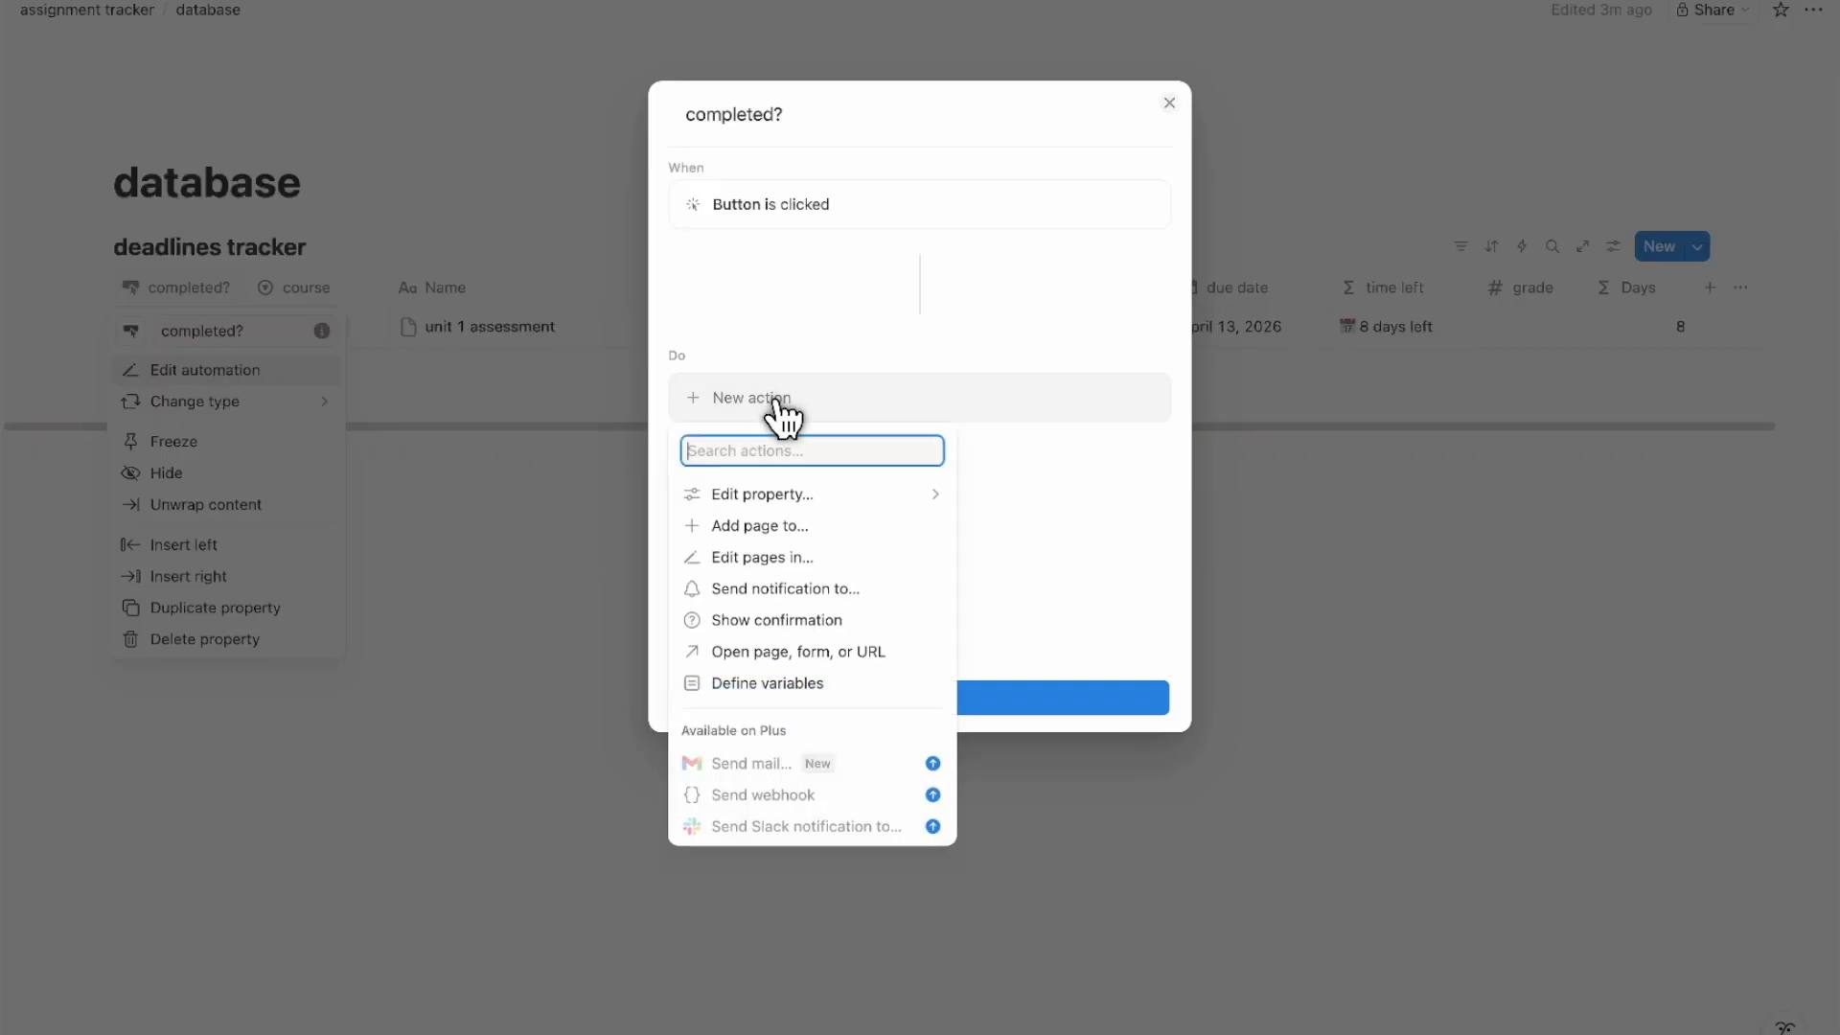
{"action": "left_click", "coordinate": [796, 495]}
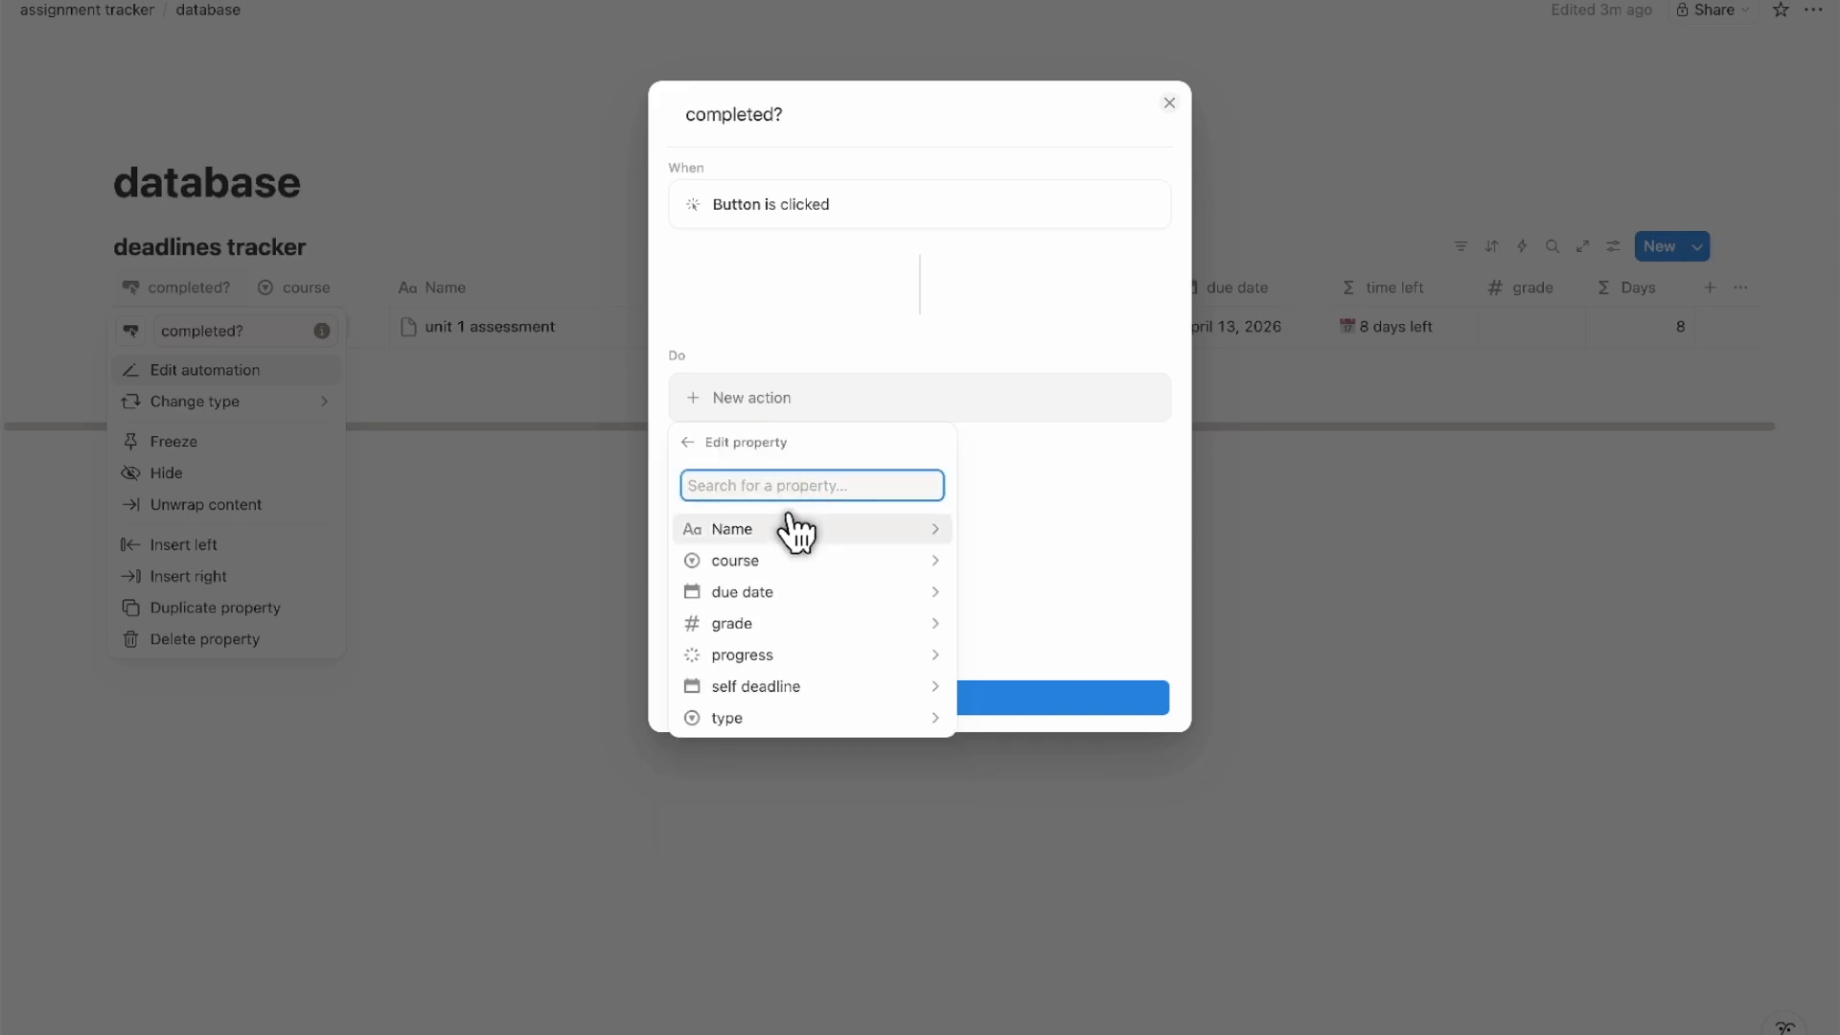
{"action": "left_click", "coordinate": [819, 655]}
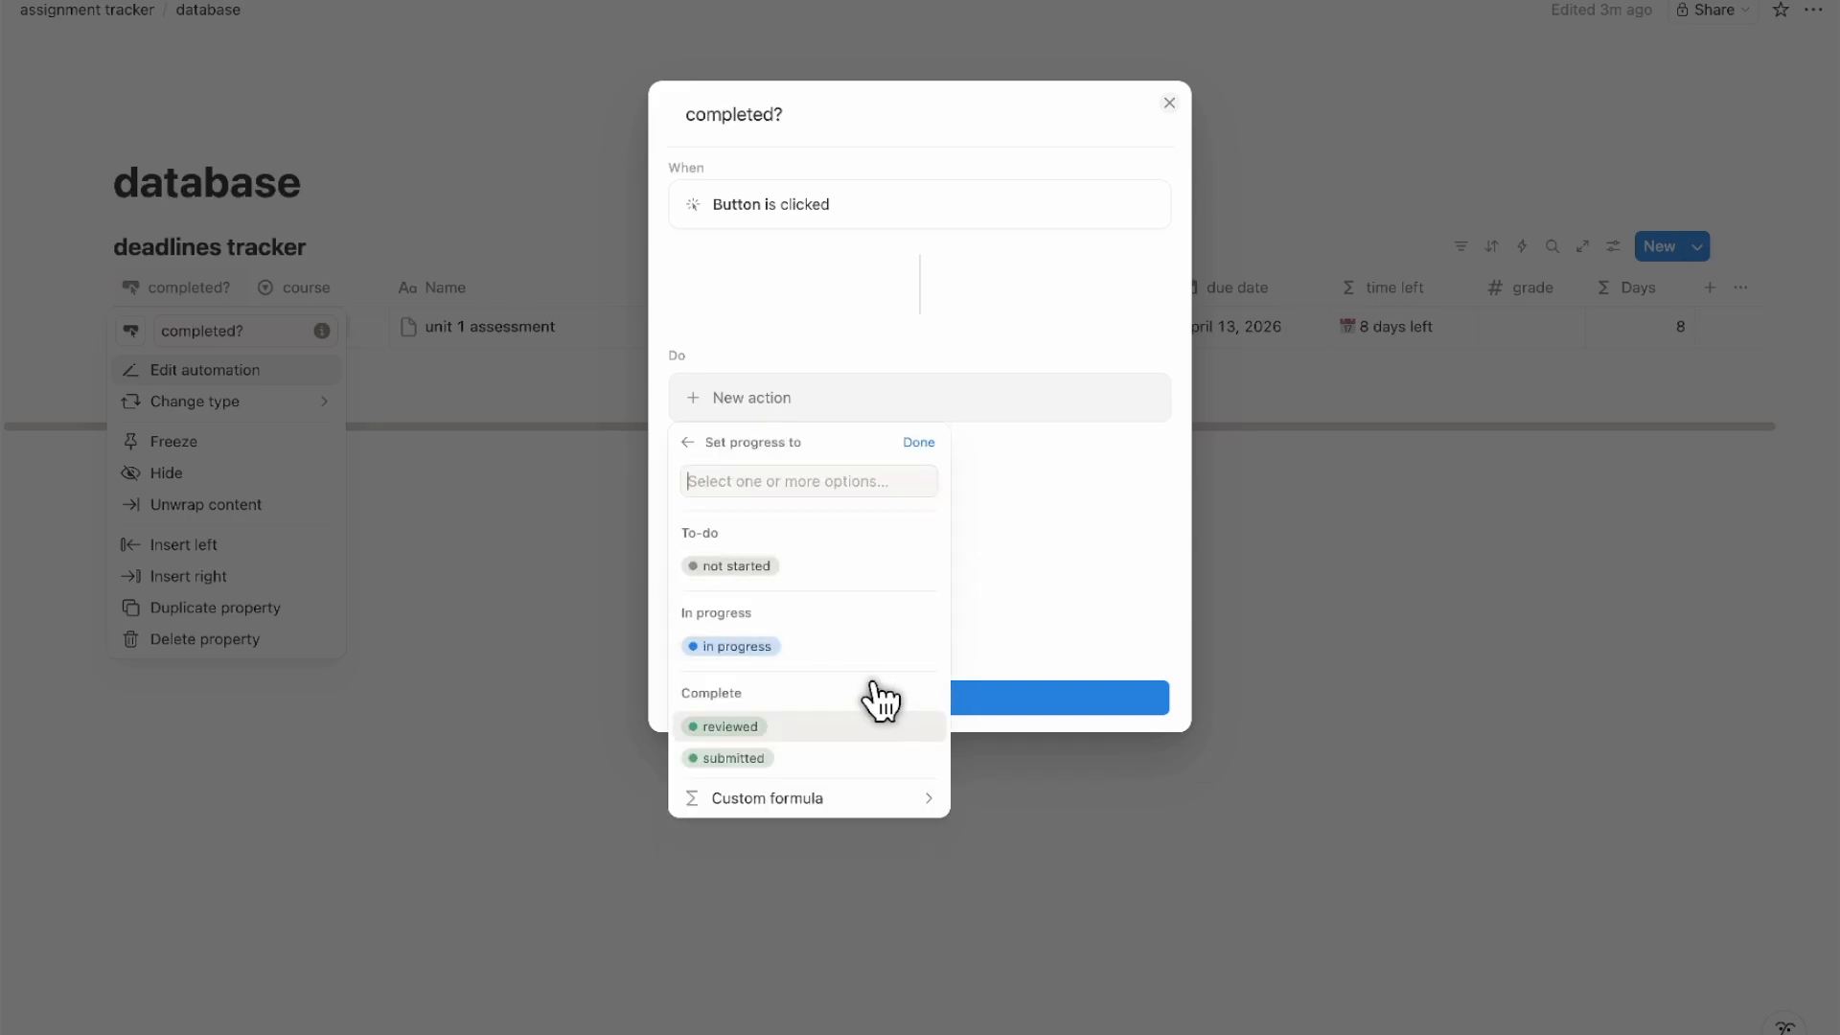
{"action": "left_click", "coordinate": [756, 757]}
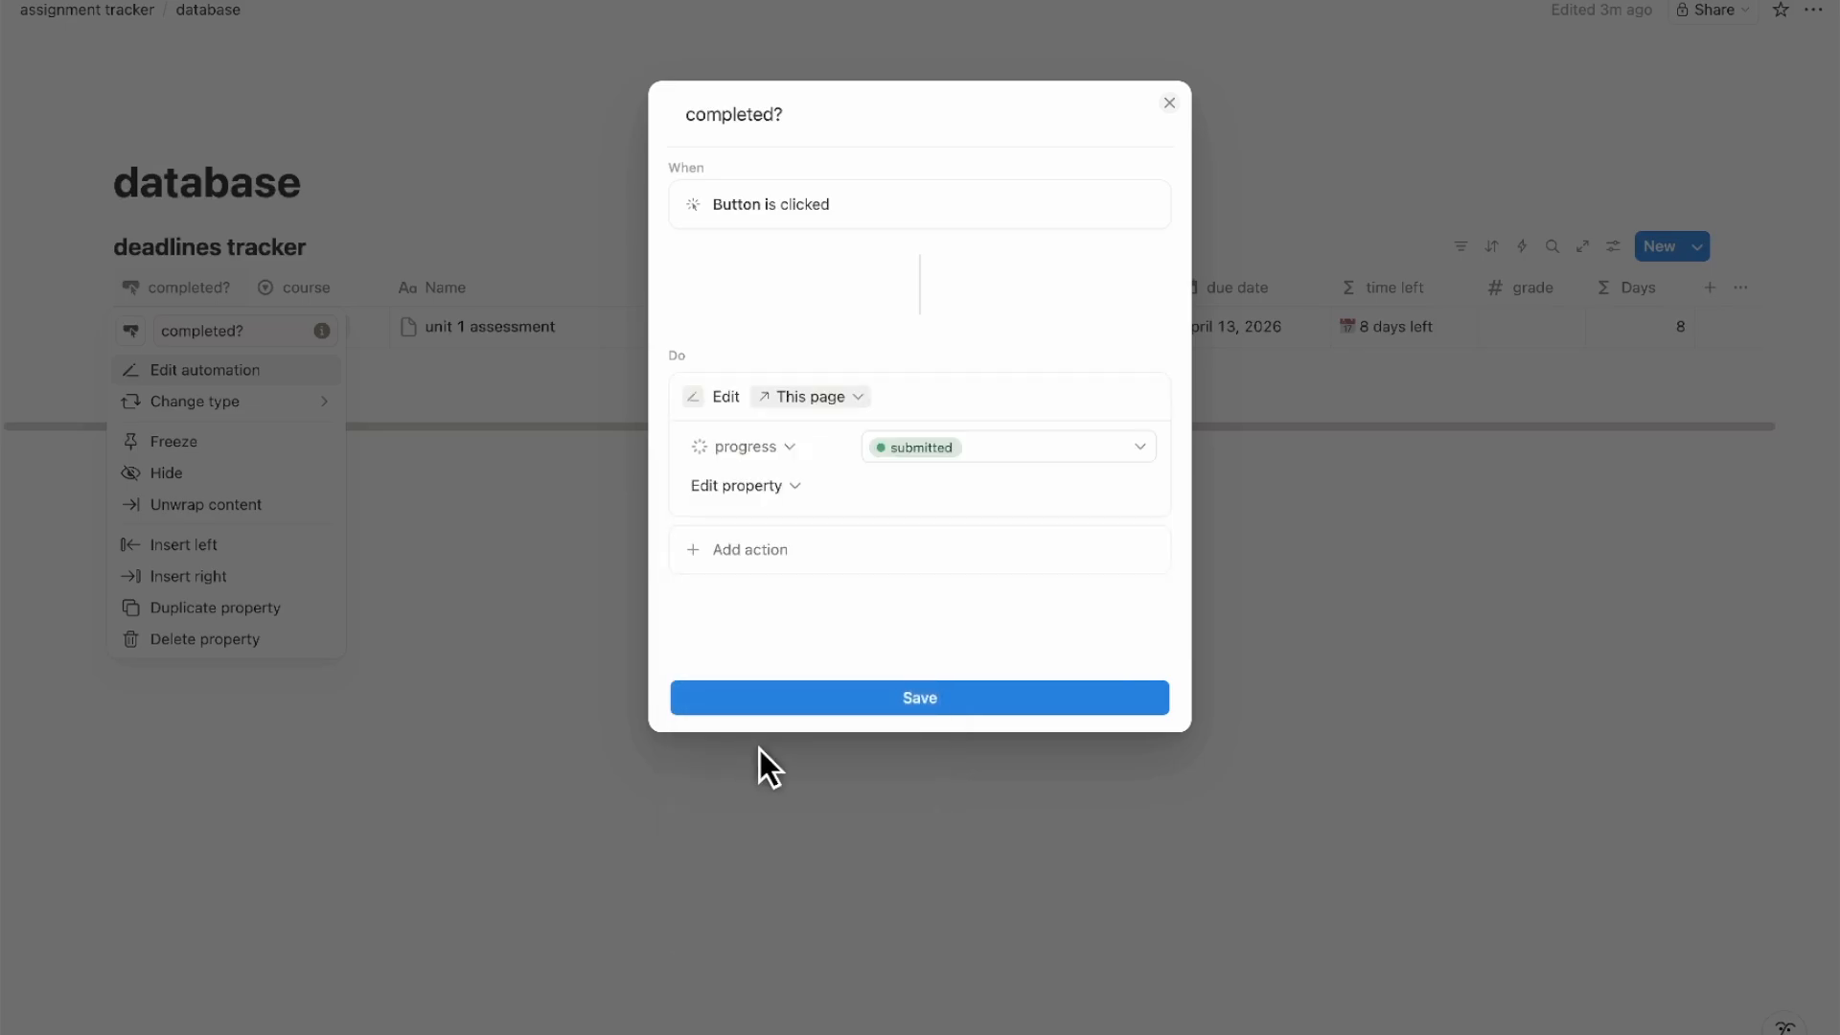
{"action": "left_click", "coordinate": [791, 707]}
{"action": "left_click", "coordinate": [774, 689]}
Test the "completed?" button on the unit 1 assessment row and undo the progress change
{"action": "left_click", "coordinate": [181, 326]}
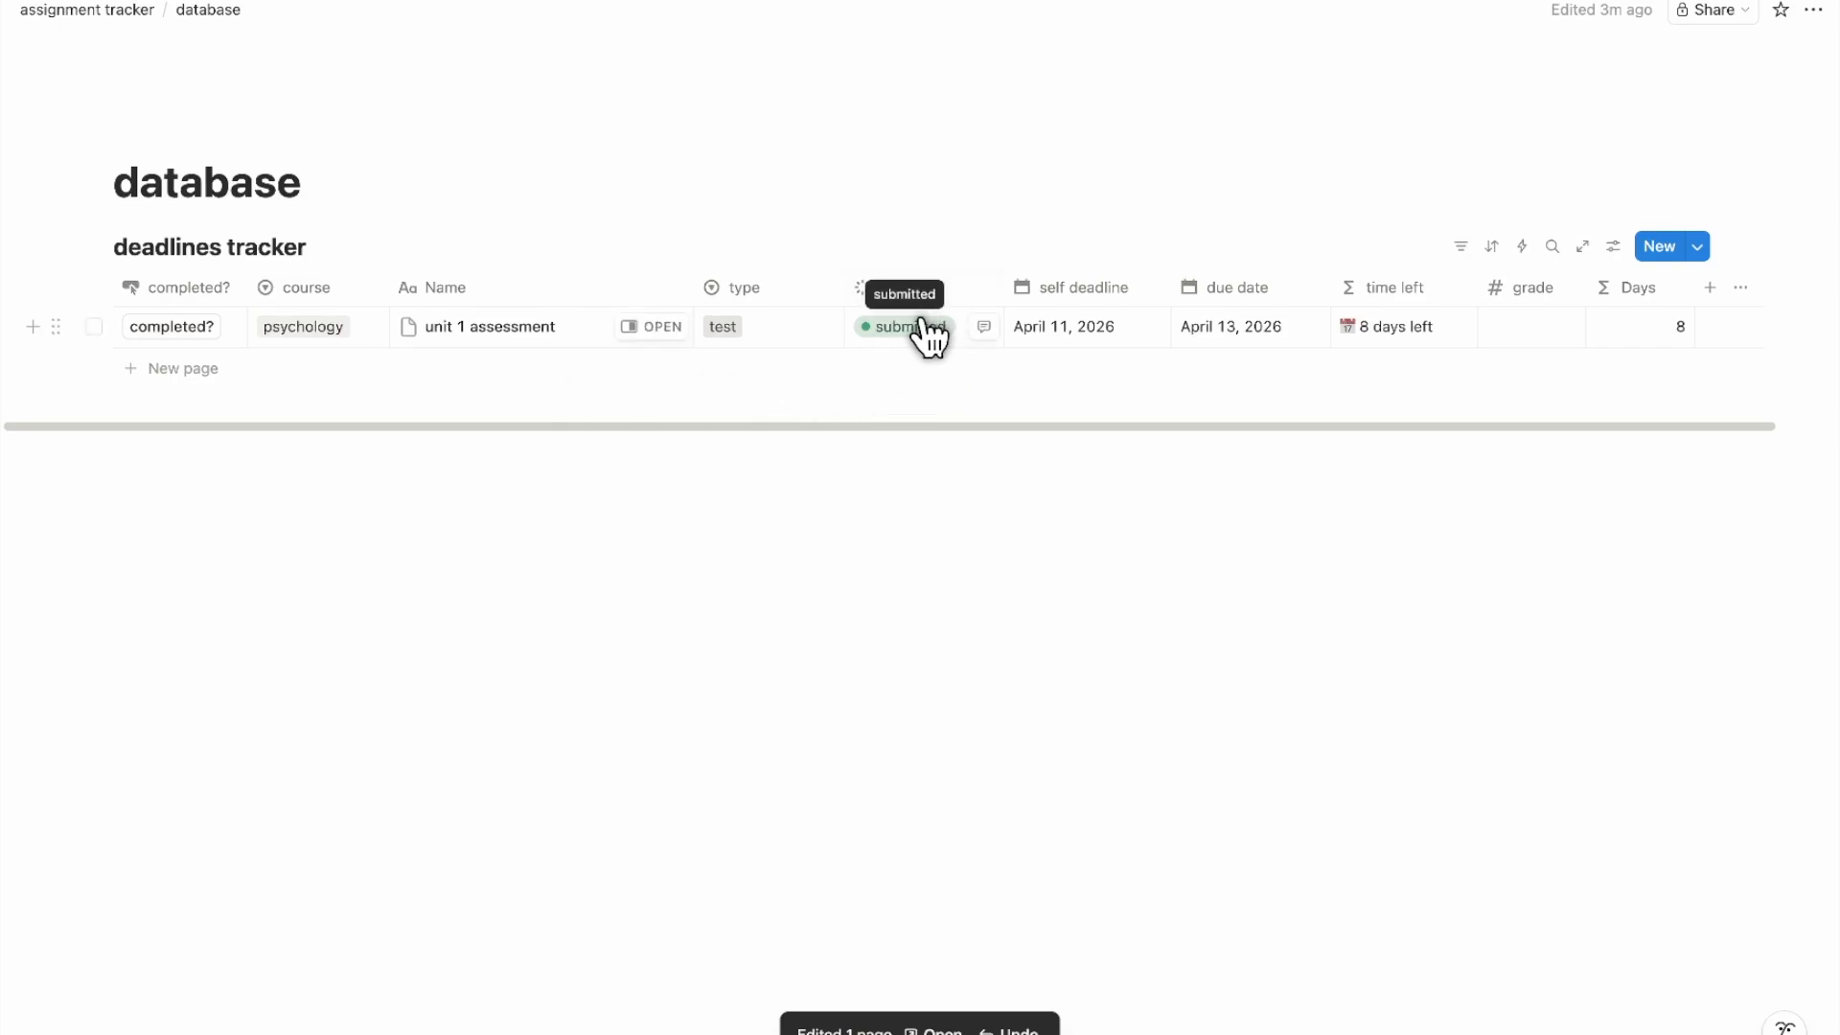
{"action": "key", "text": "super+z"}
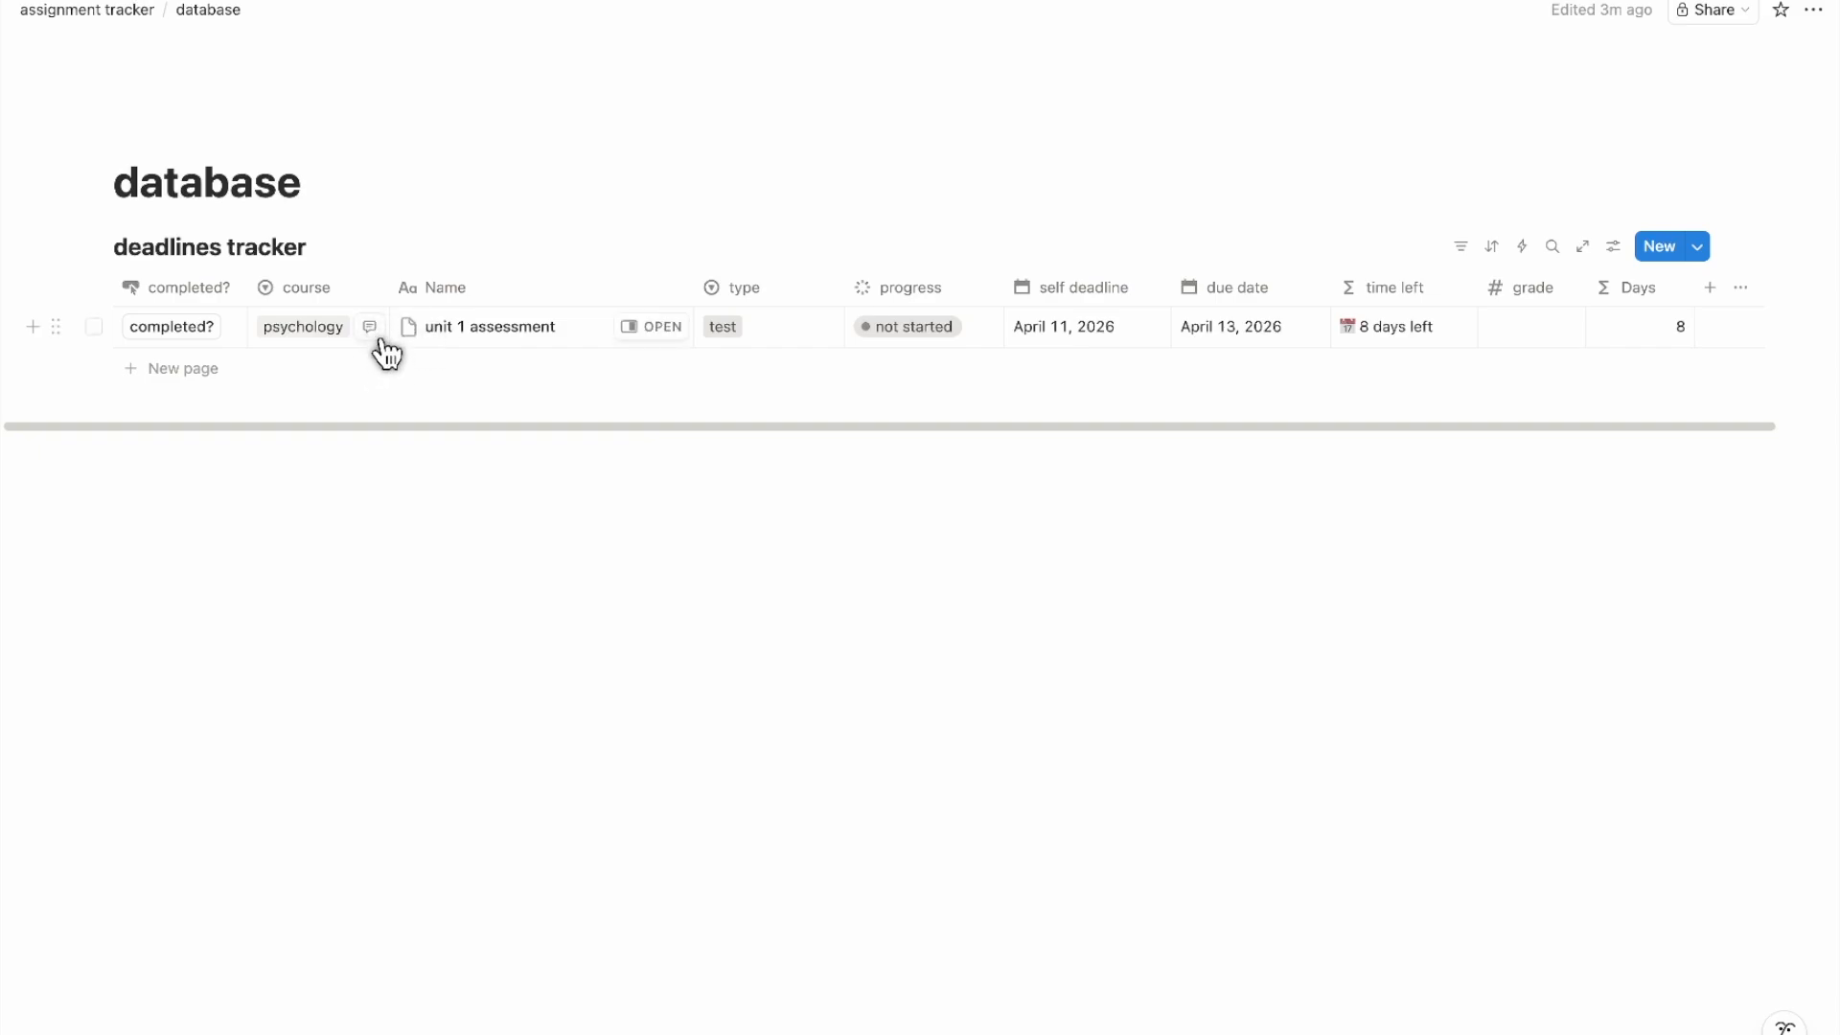
Try out entering a new option "course name" in the course field of the unit 1 assessment row, and discard it
{"action": "left_click", "coordinate": [382, 340]}
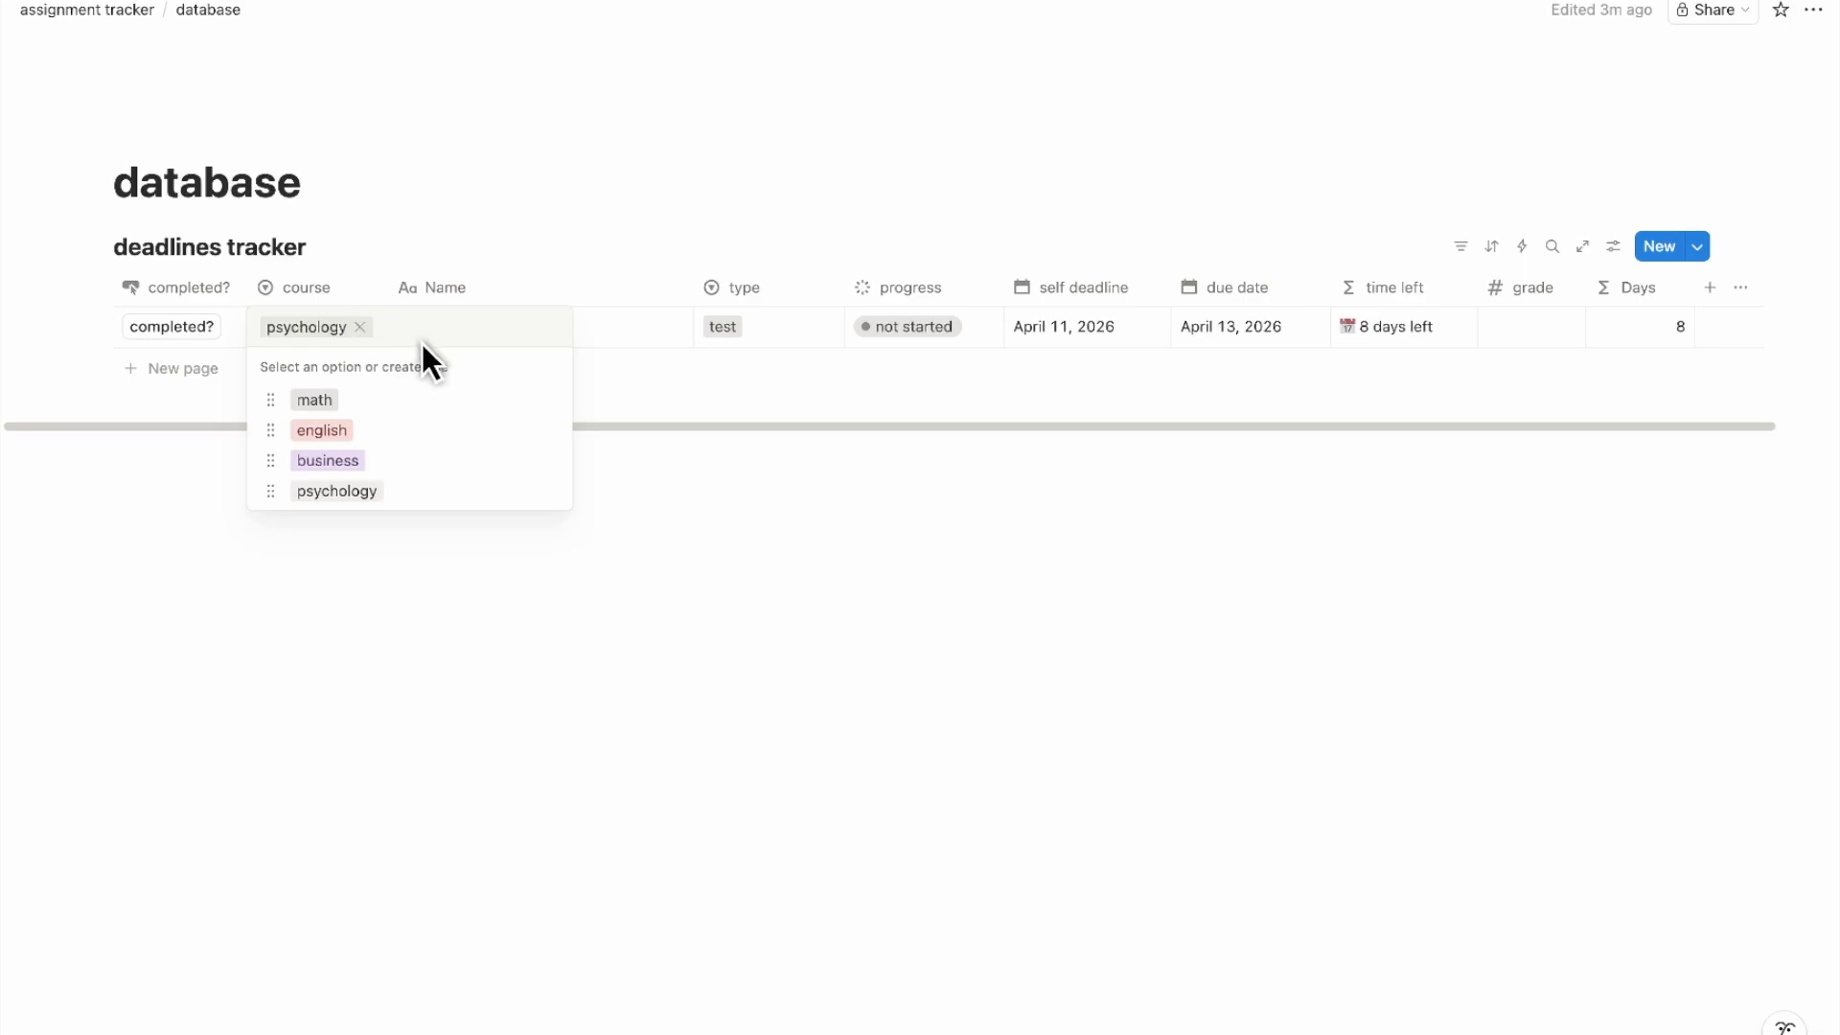
{"action": "type", "text": "course name"}
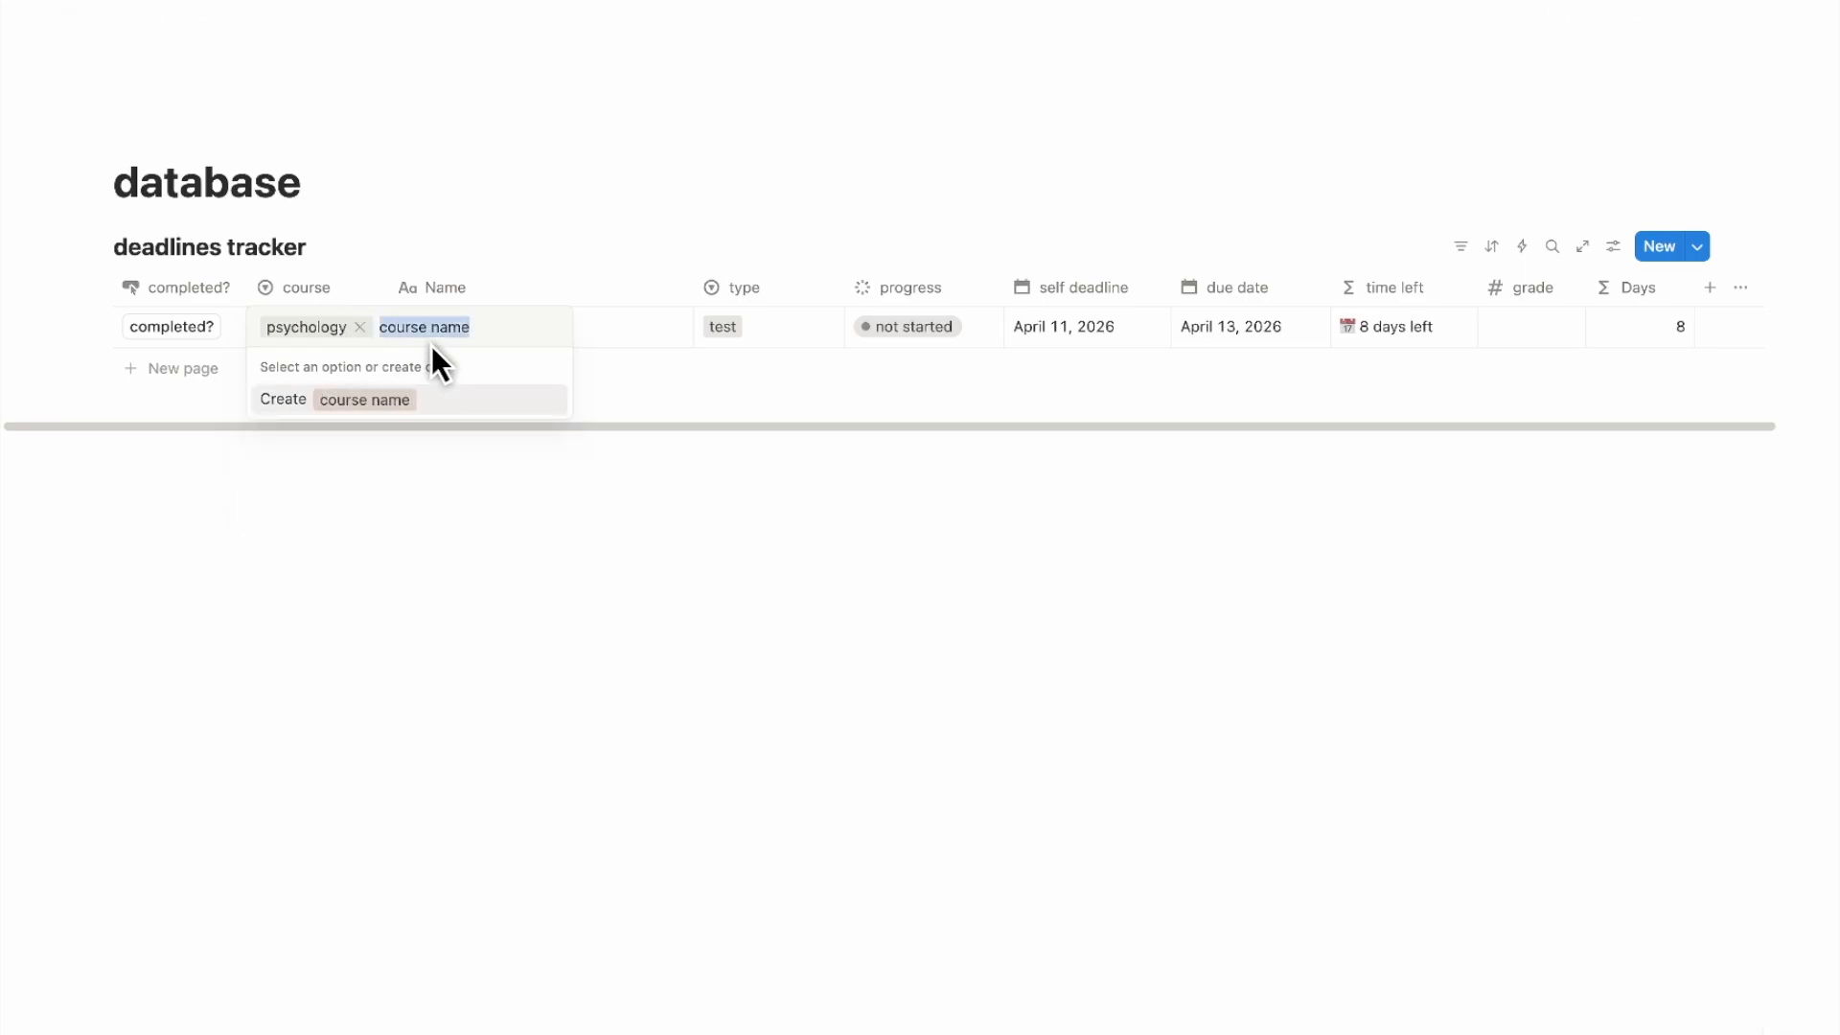
{"action": "key", "text": "BackSpace"}
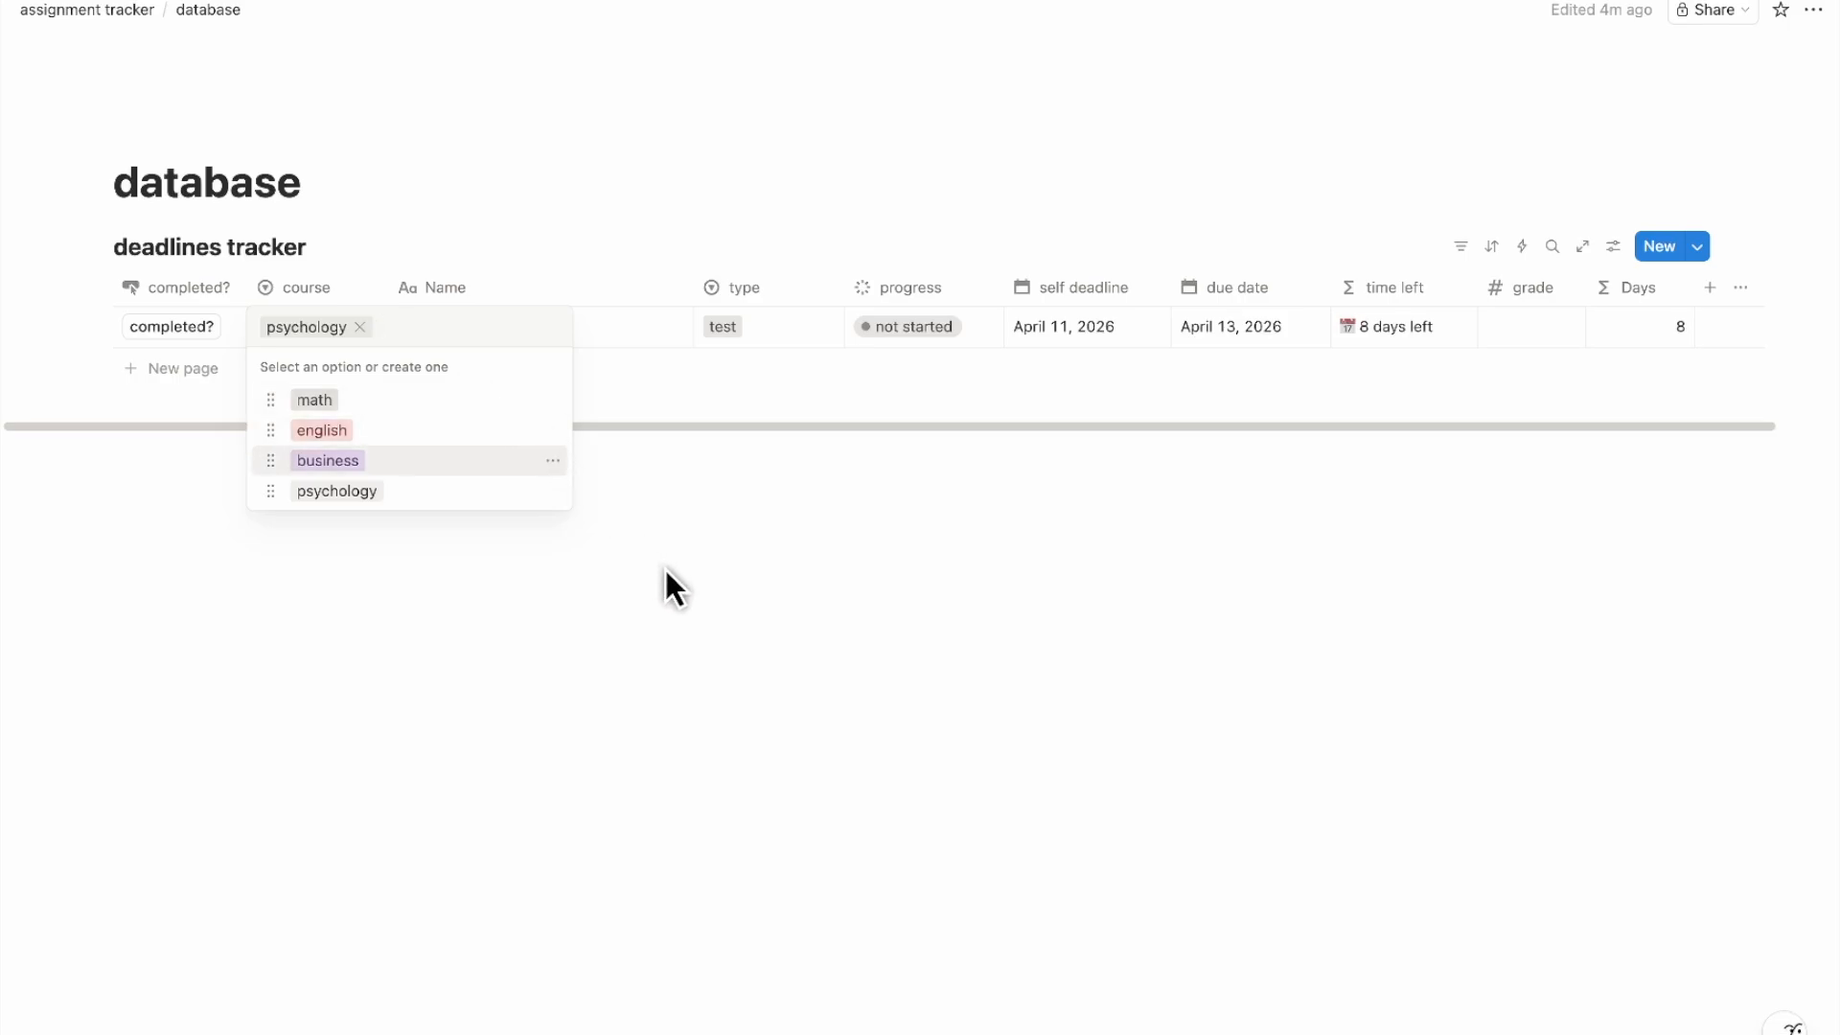
{"action": "key", "text": "Escape"}
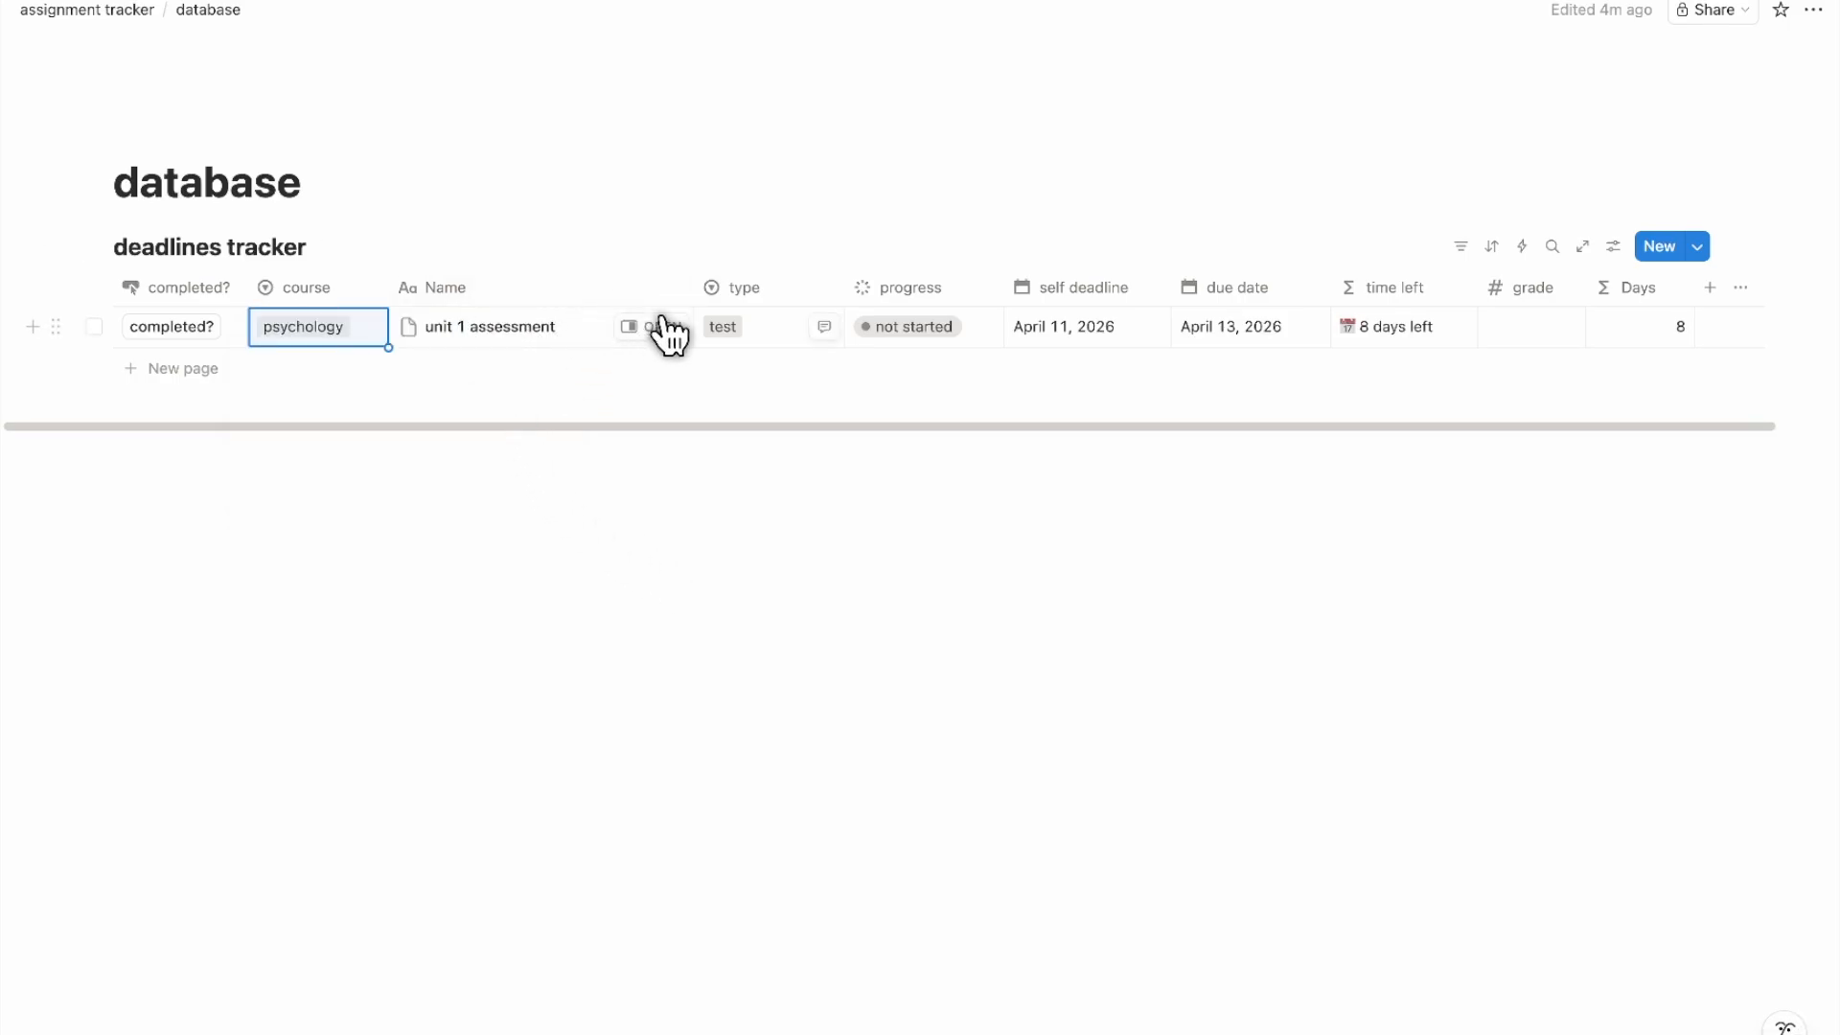
Look over the available type and progress options for the unit 1 assessment row, leaving both values as they are
{"action": "left_click", "coordinate": [743, 335]}
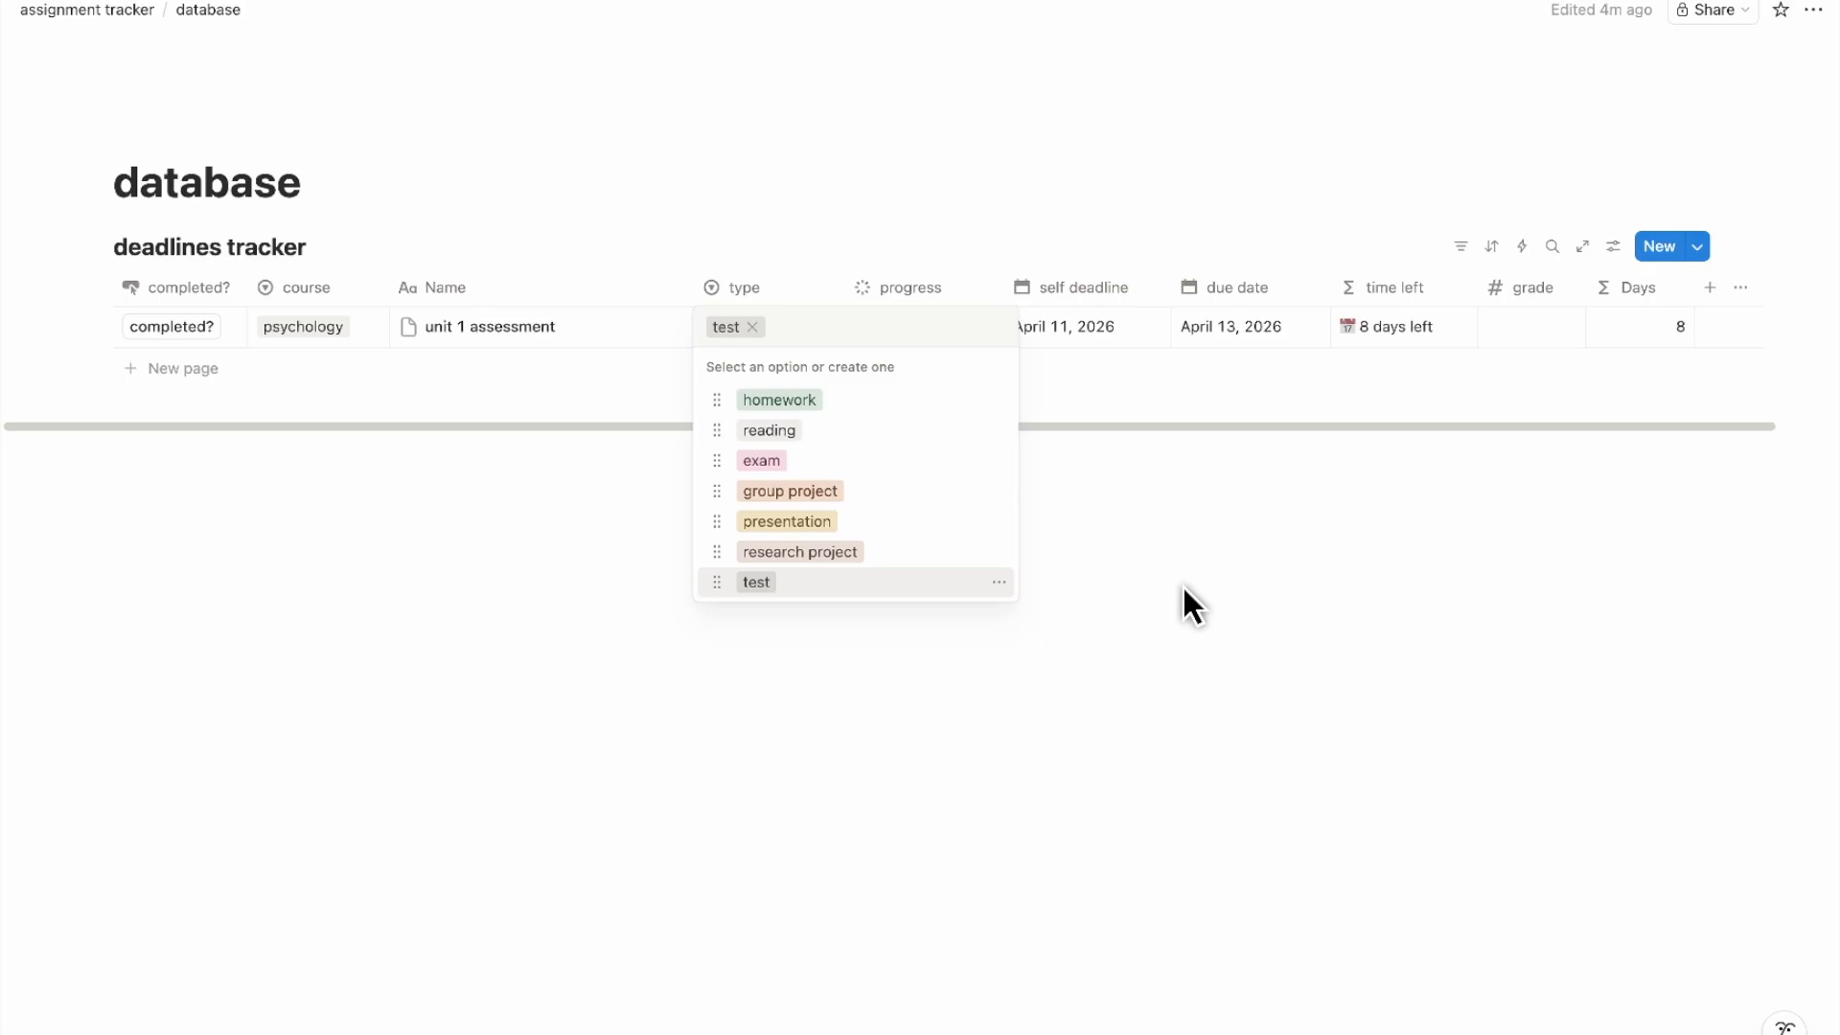
{"action": "left_click", "coordinate": [1182, 590]}
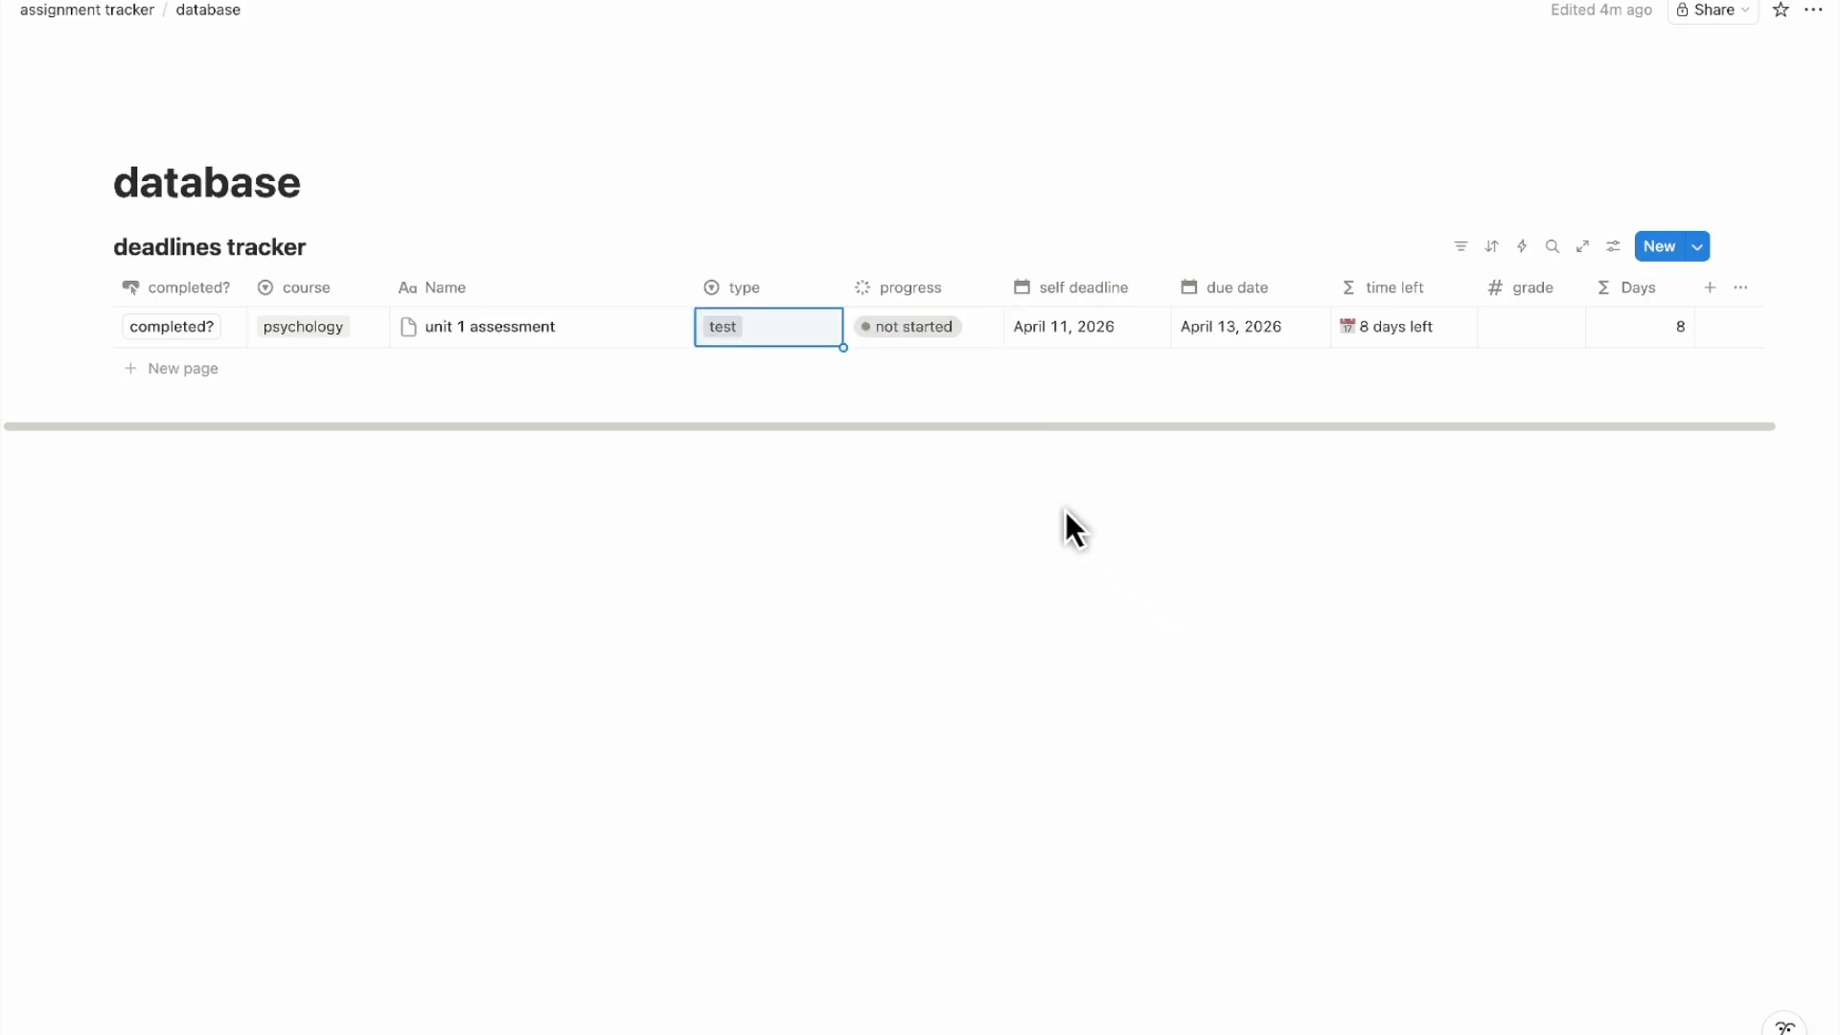
{"action": "left_click", "coordinate": [946, 340]}
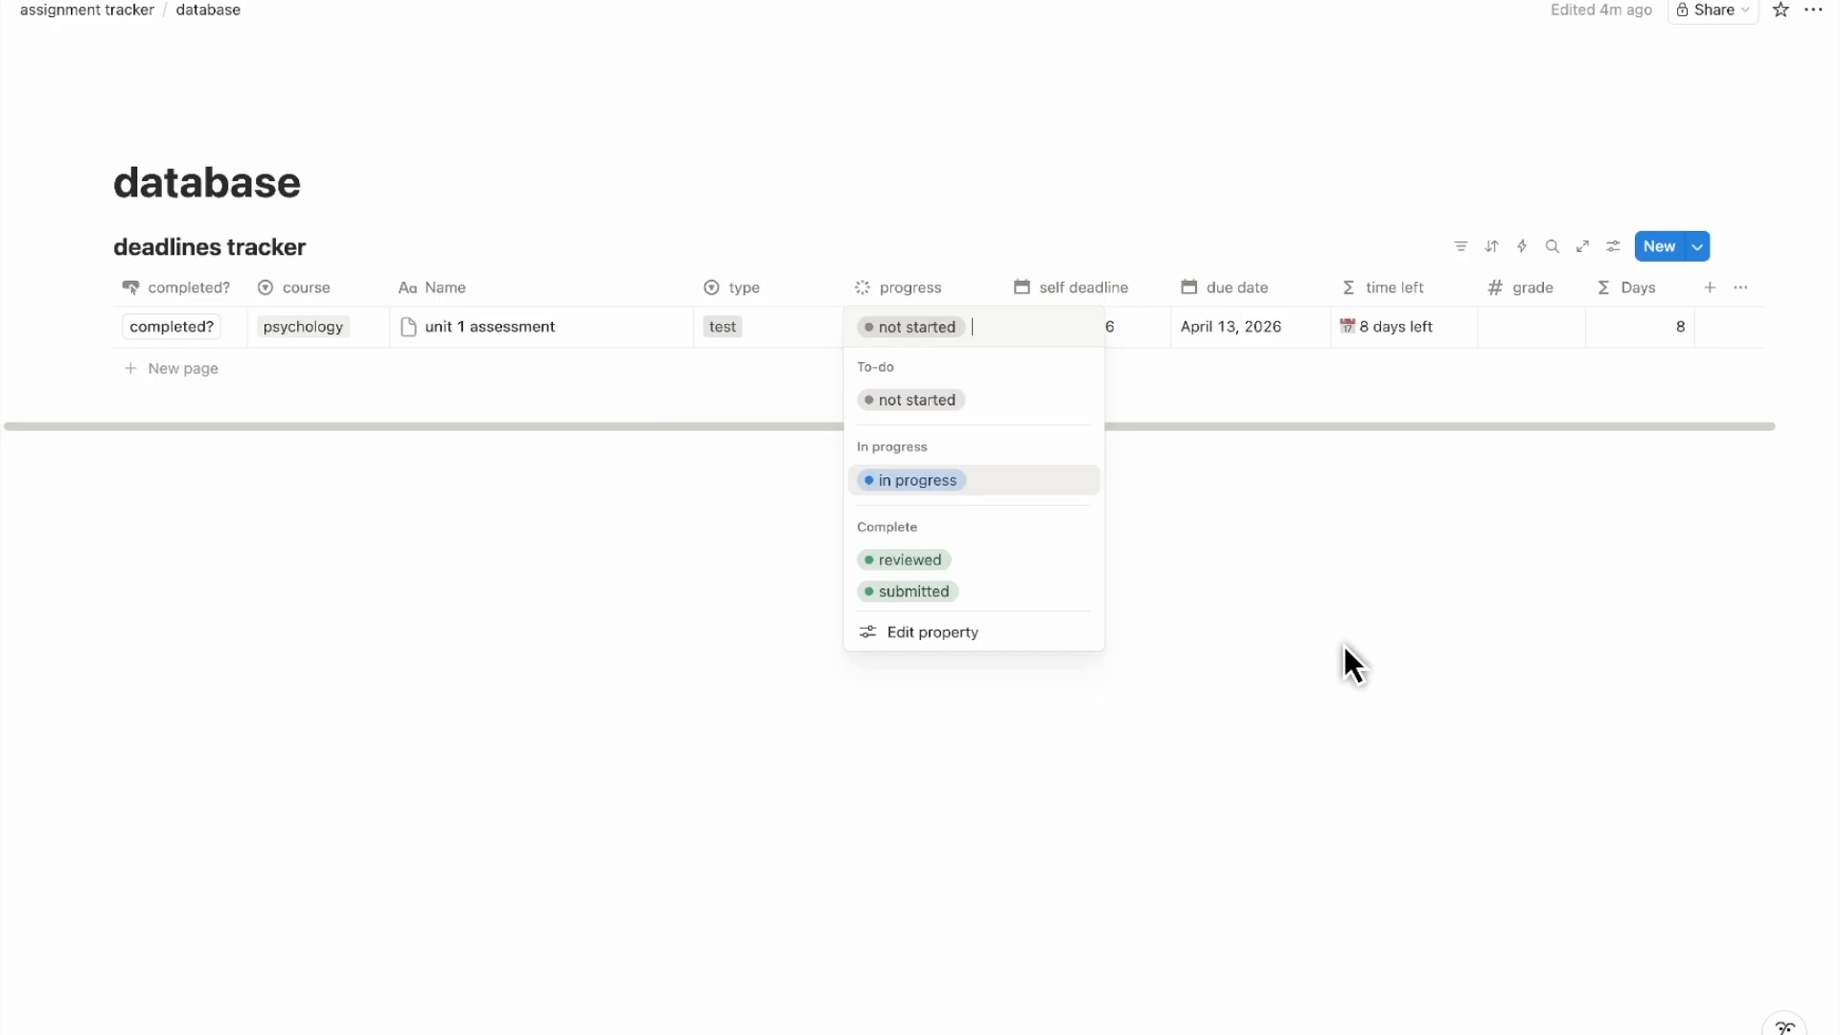
{"action": "key", "text": "Escape"}
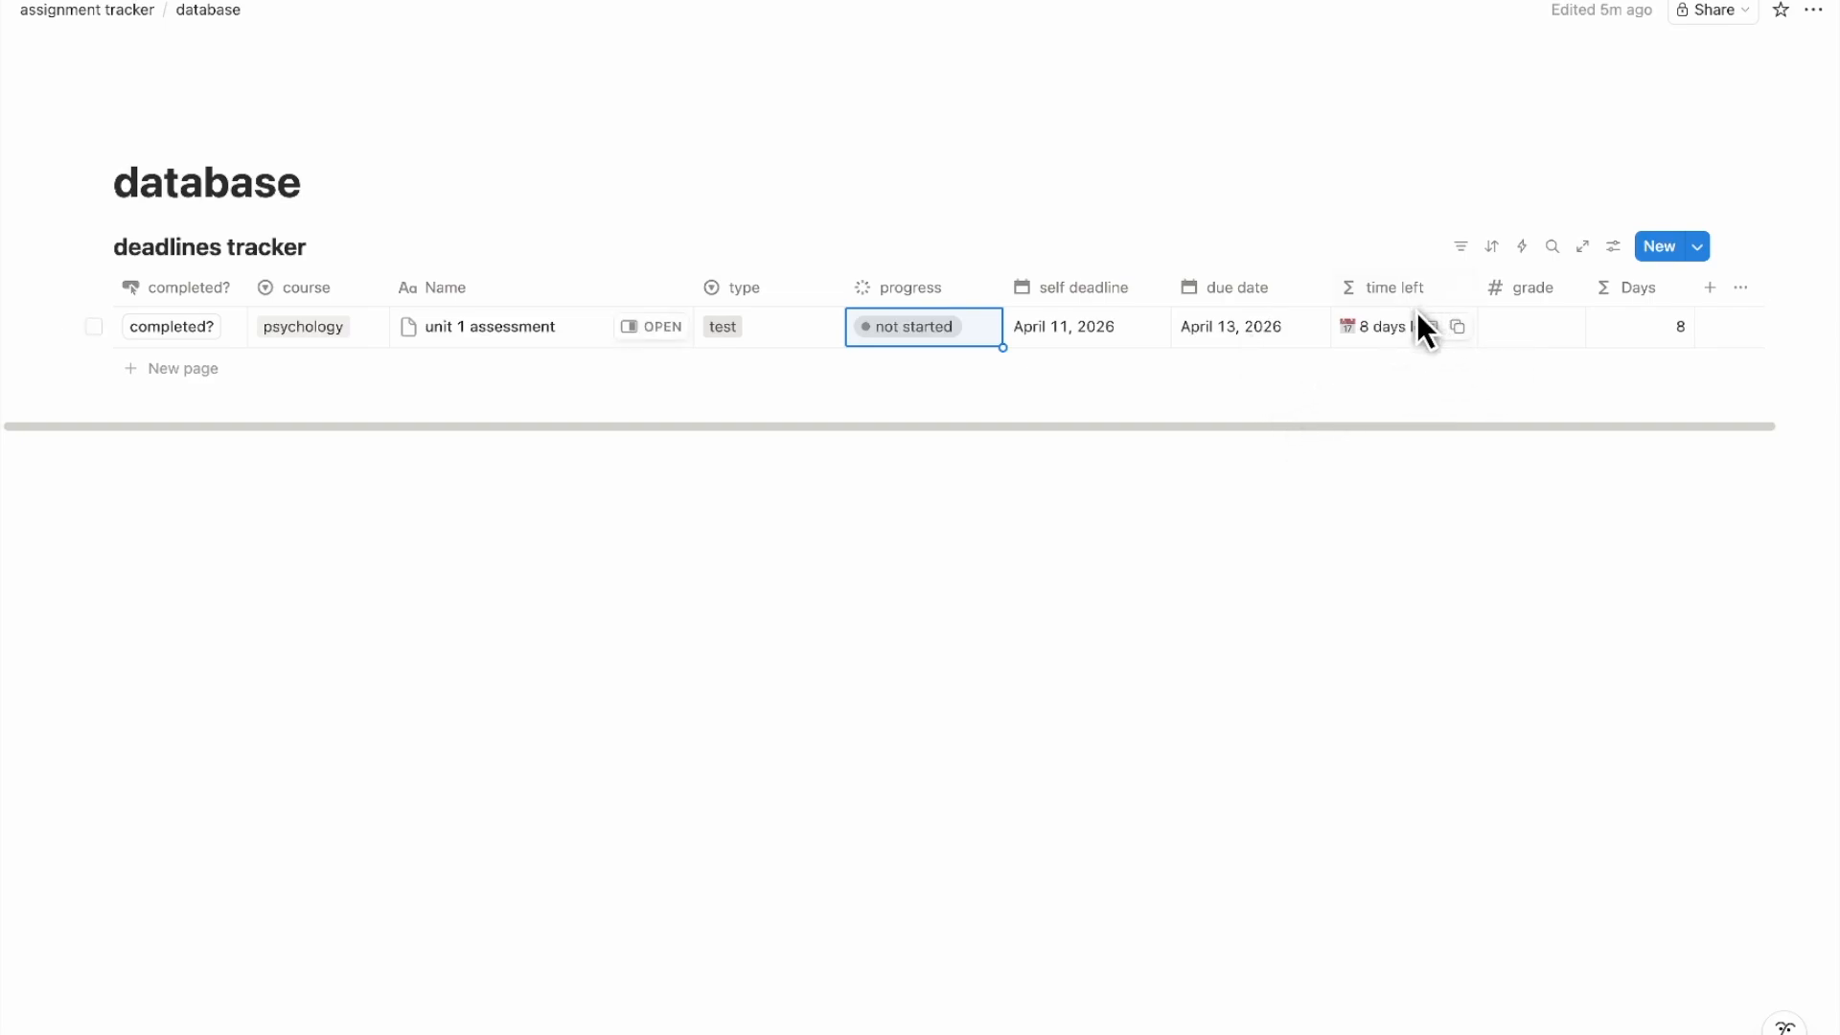
Review the formulas behind the Days and time left properties in the unit 1 assessment row
{"action": "left_click", "coordinate": [1669, 337]}
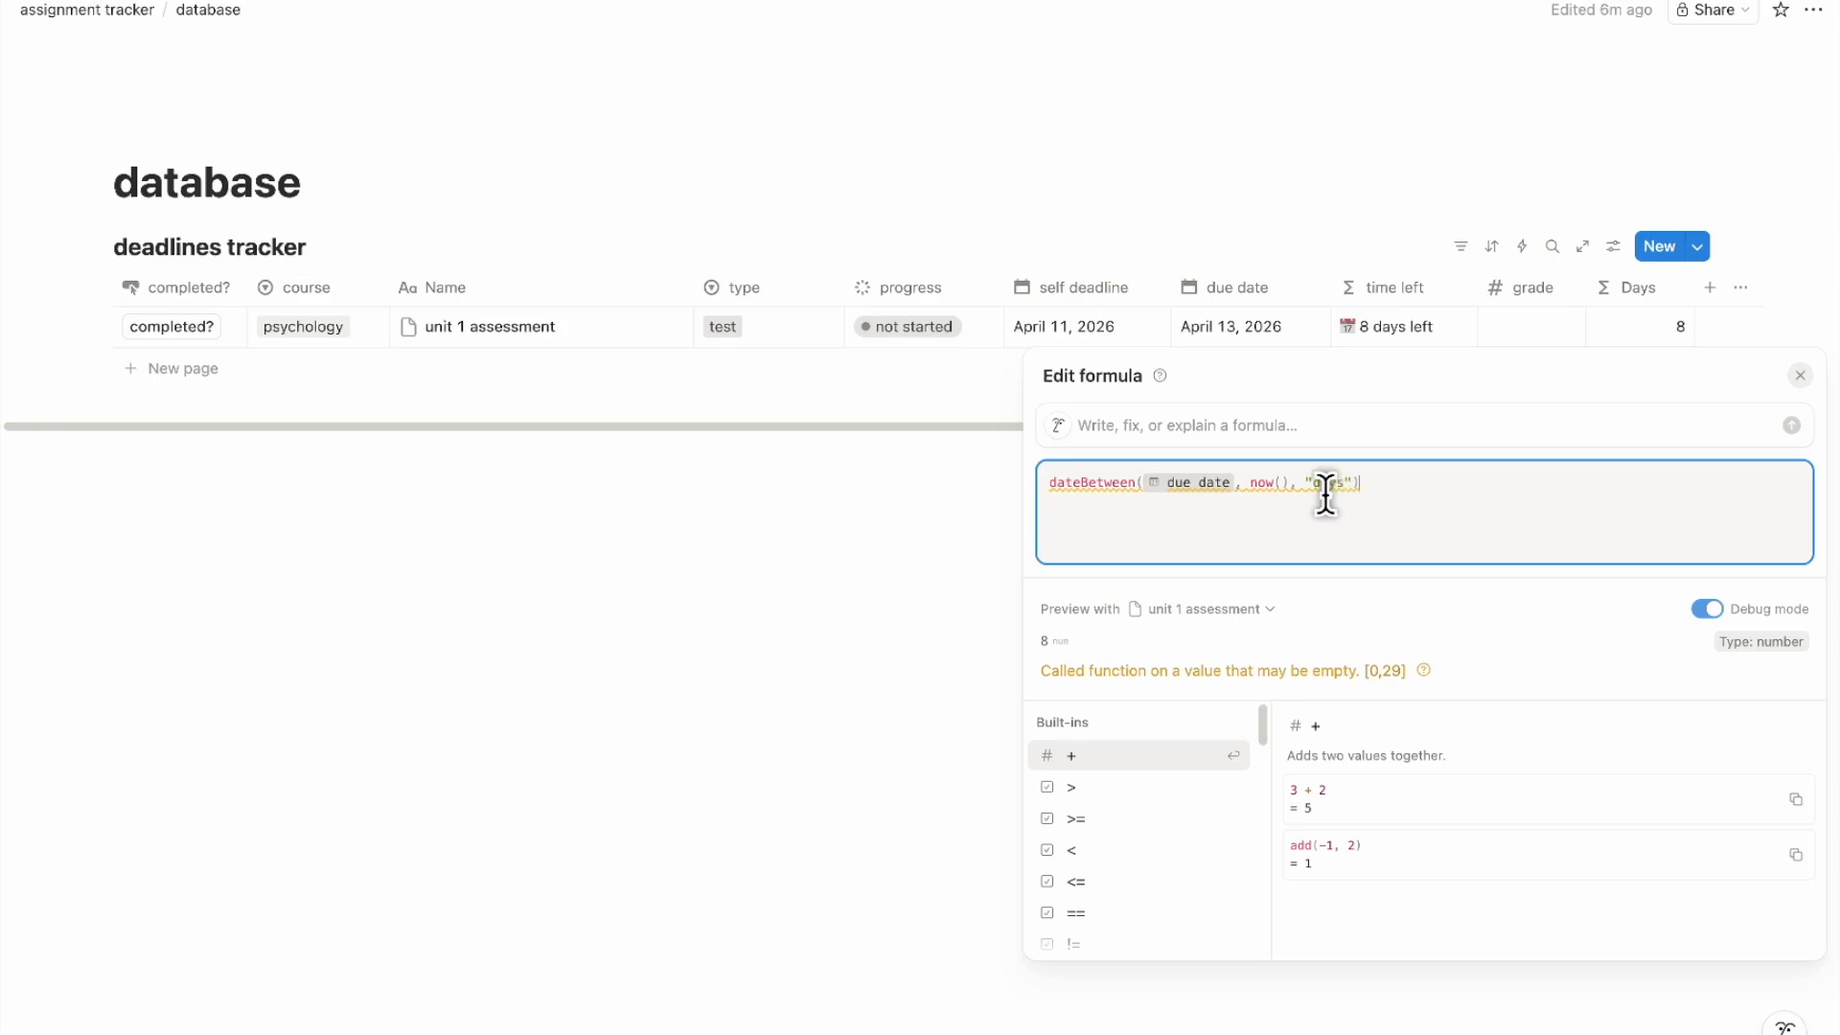
{"action": "left_click", "coordinate": [903, 559]}
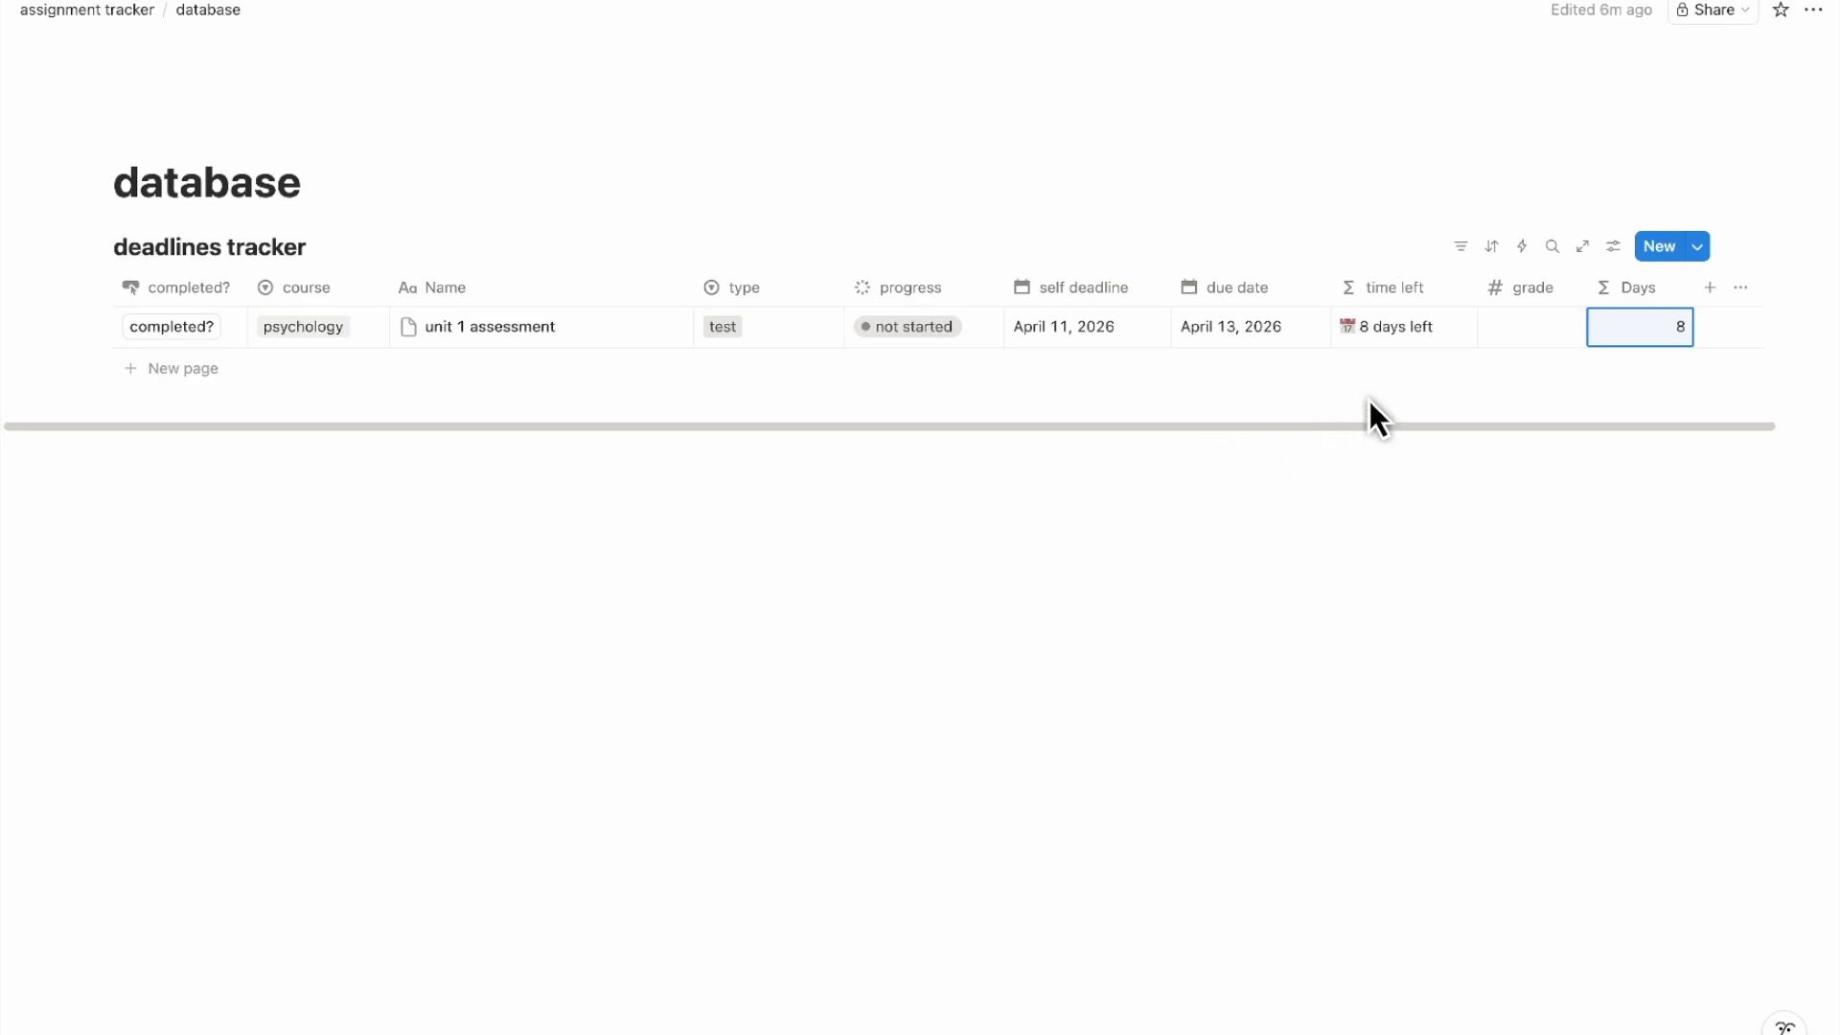
{"action": "left_click", "coordinate": [1394, 340]}
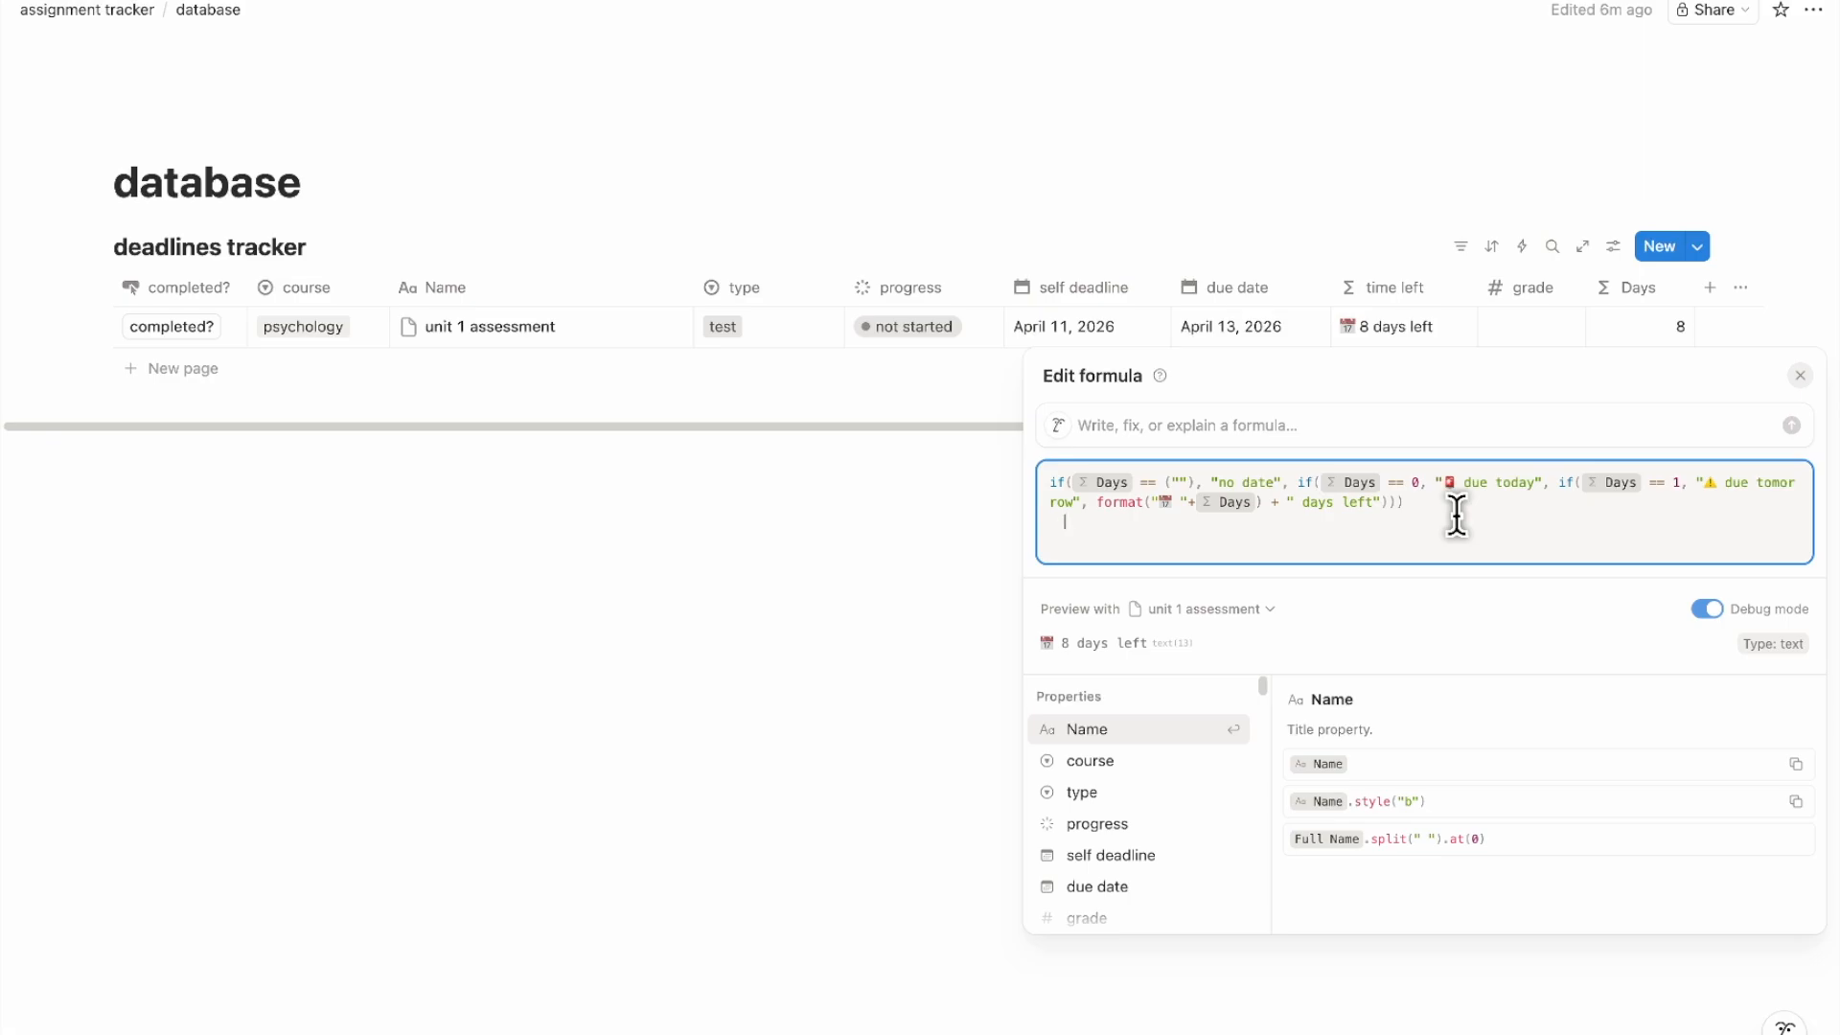
{"action": "key", "text": "Escape"}
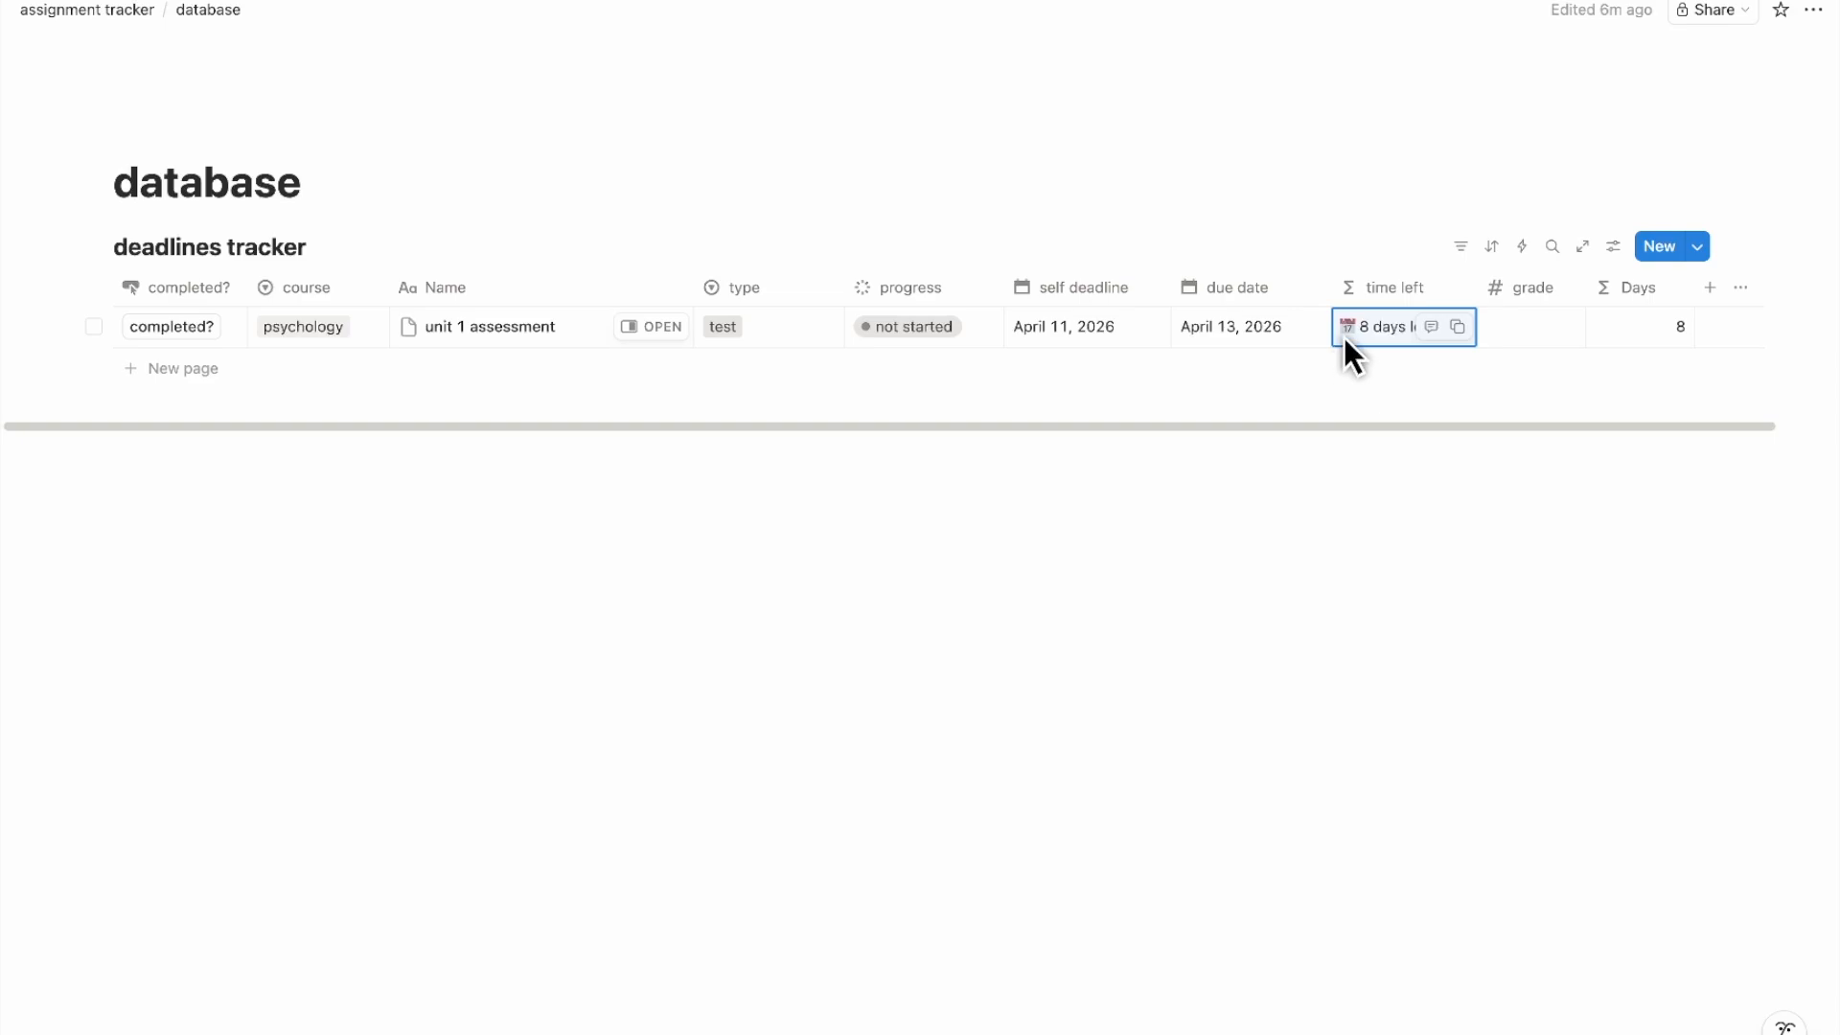
Hide the Days property from the deadlines tracker table
{"action": "left_click", "coordinate": [1639, 288]}
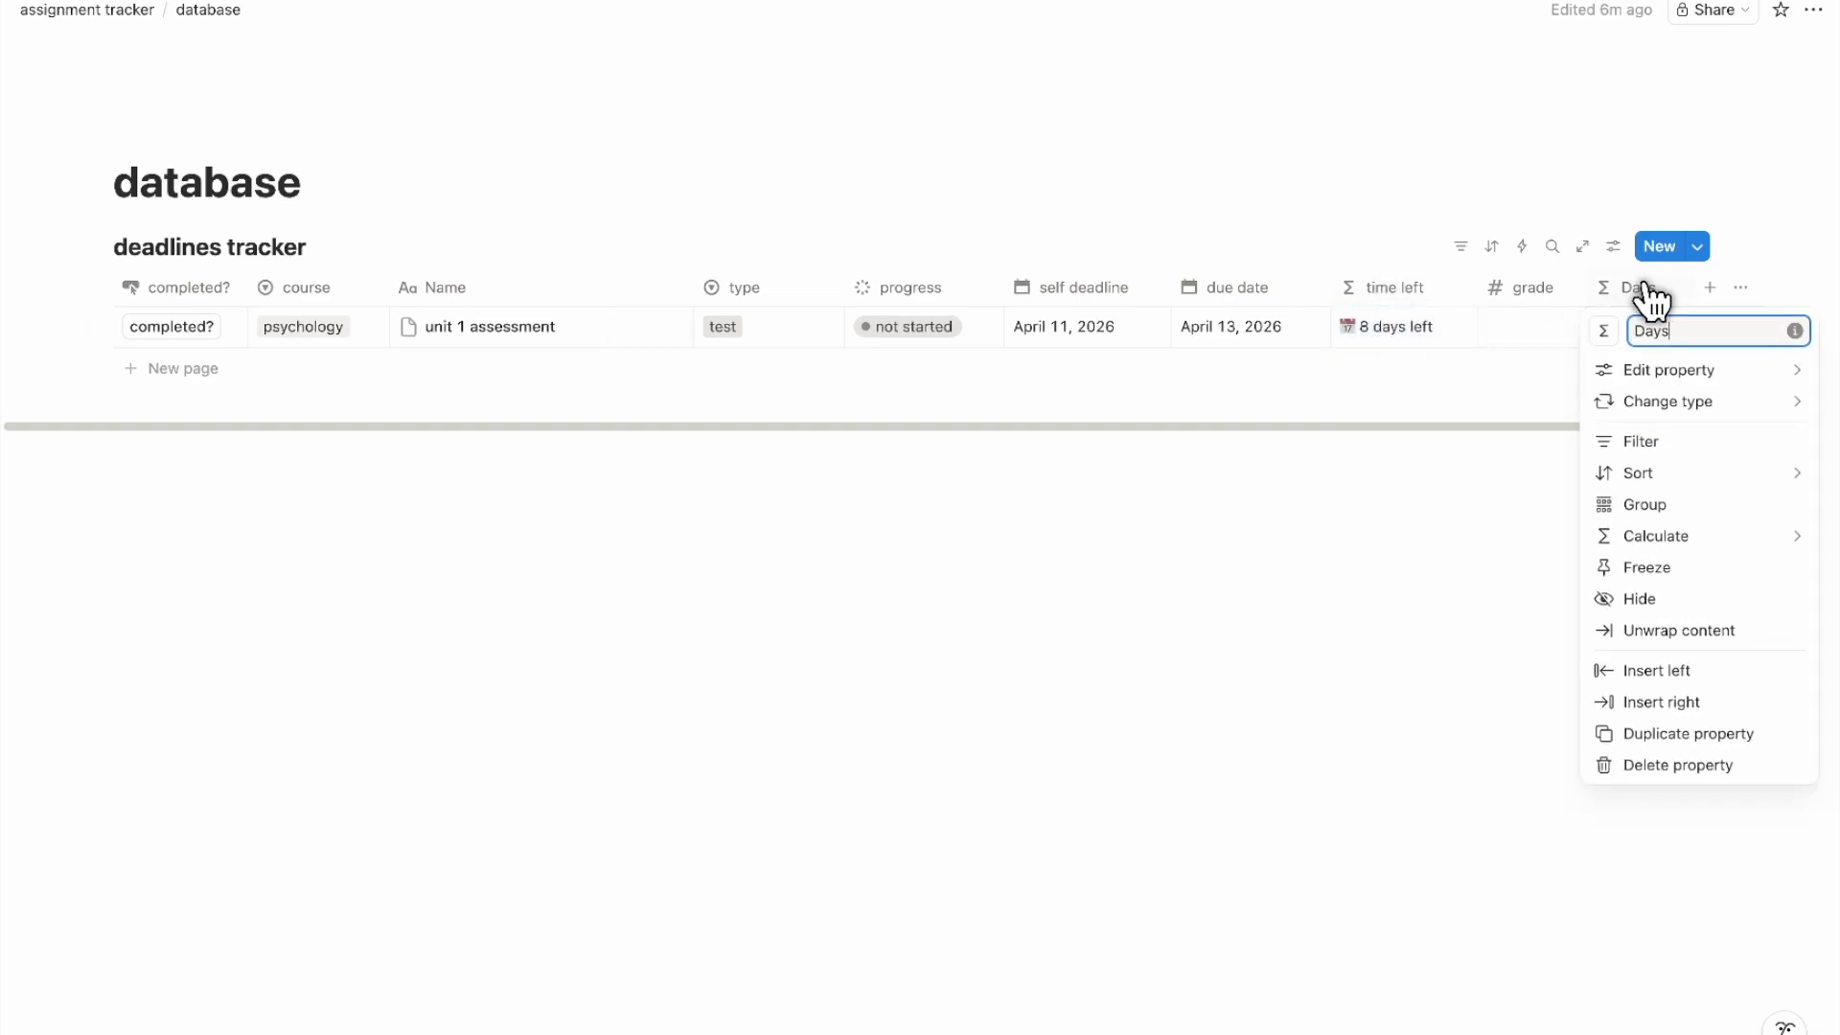
{"action": "left_click", "coordinate": [1668, 586]}
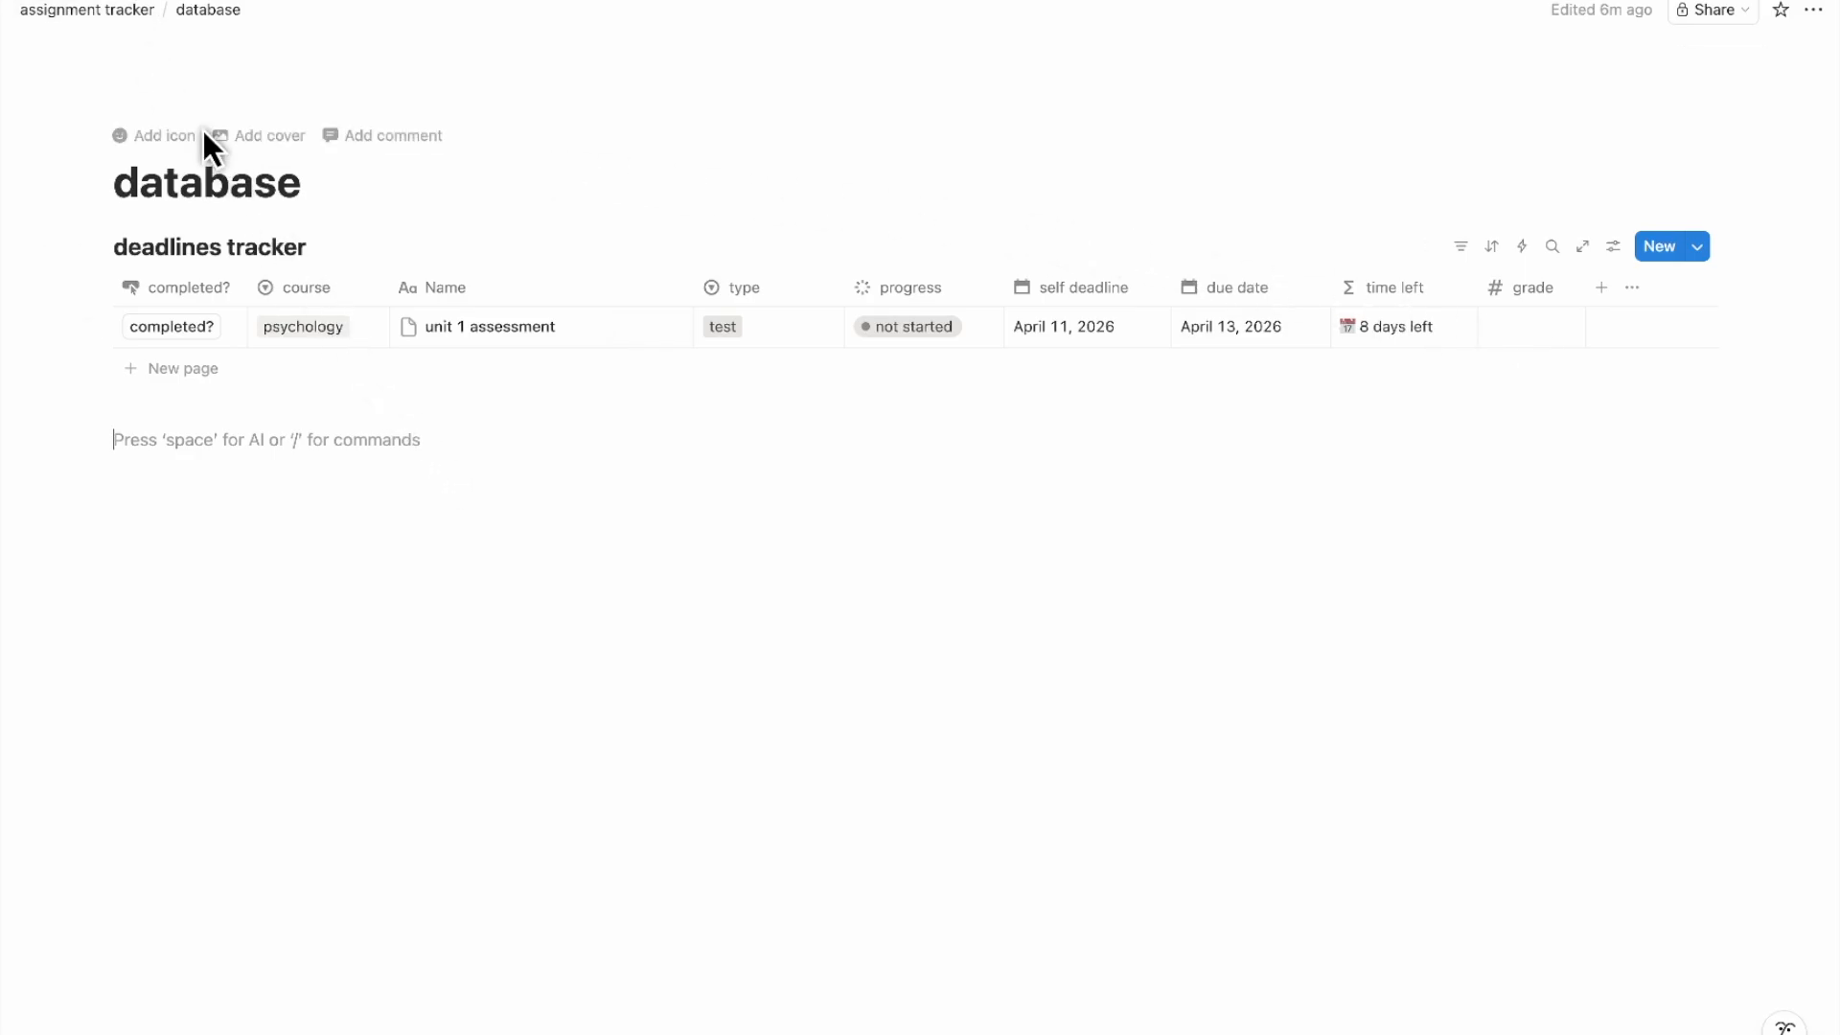
On the assignment tracker page, add an "all tasks" heading in the wide column beside the database link, with a divider below it
{"action": "left_click", "coordinate": [98, 10]}
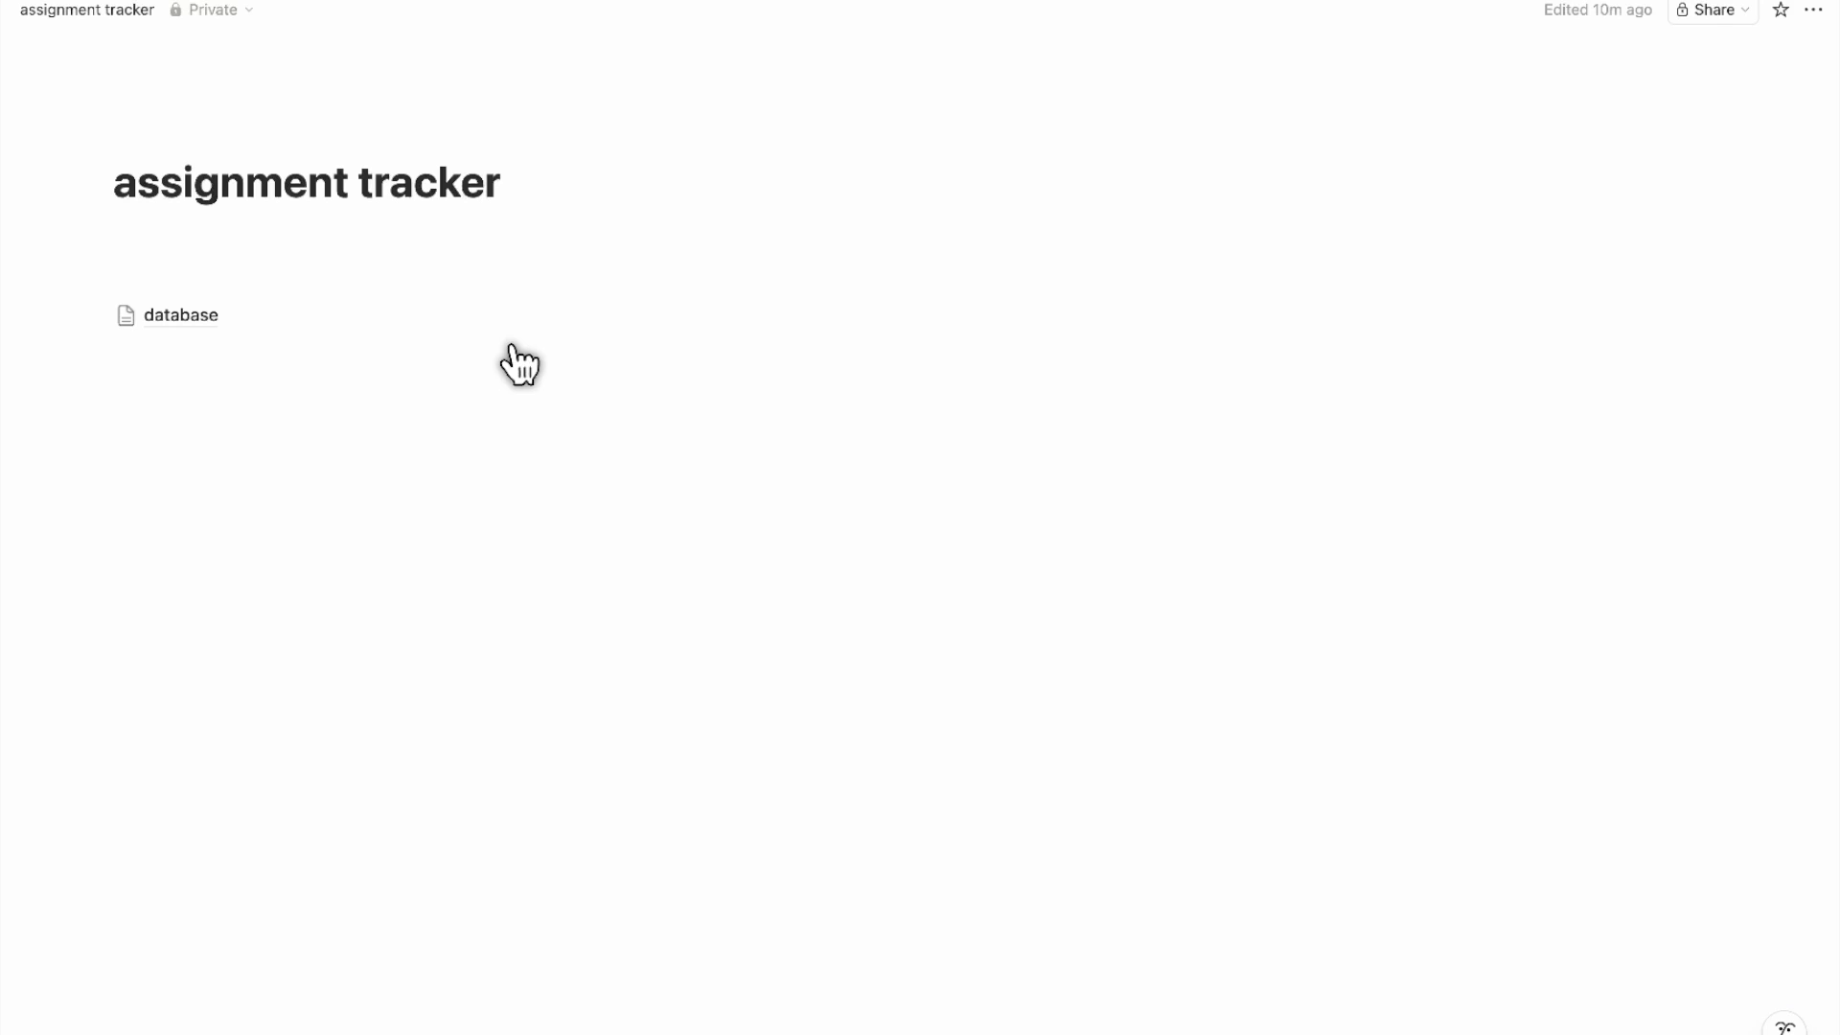
{"action": "left_click", "coordinate": [398, 246]}
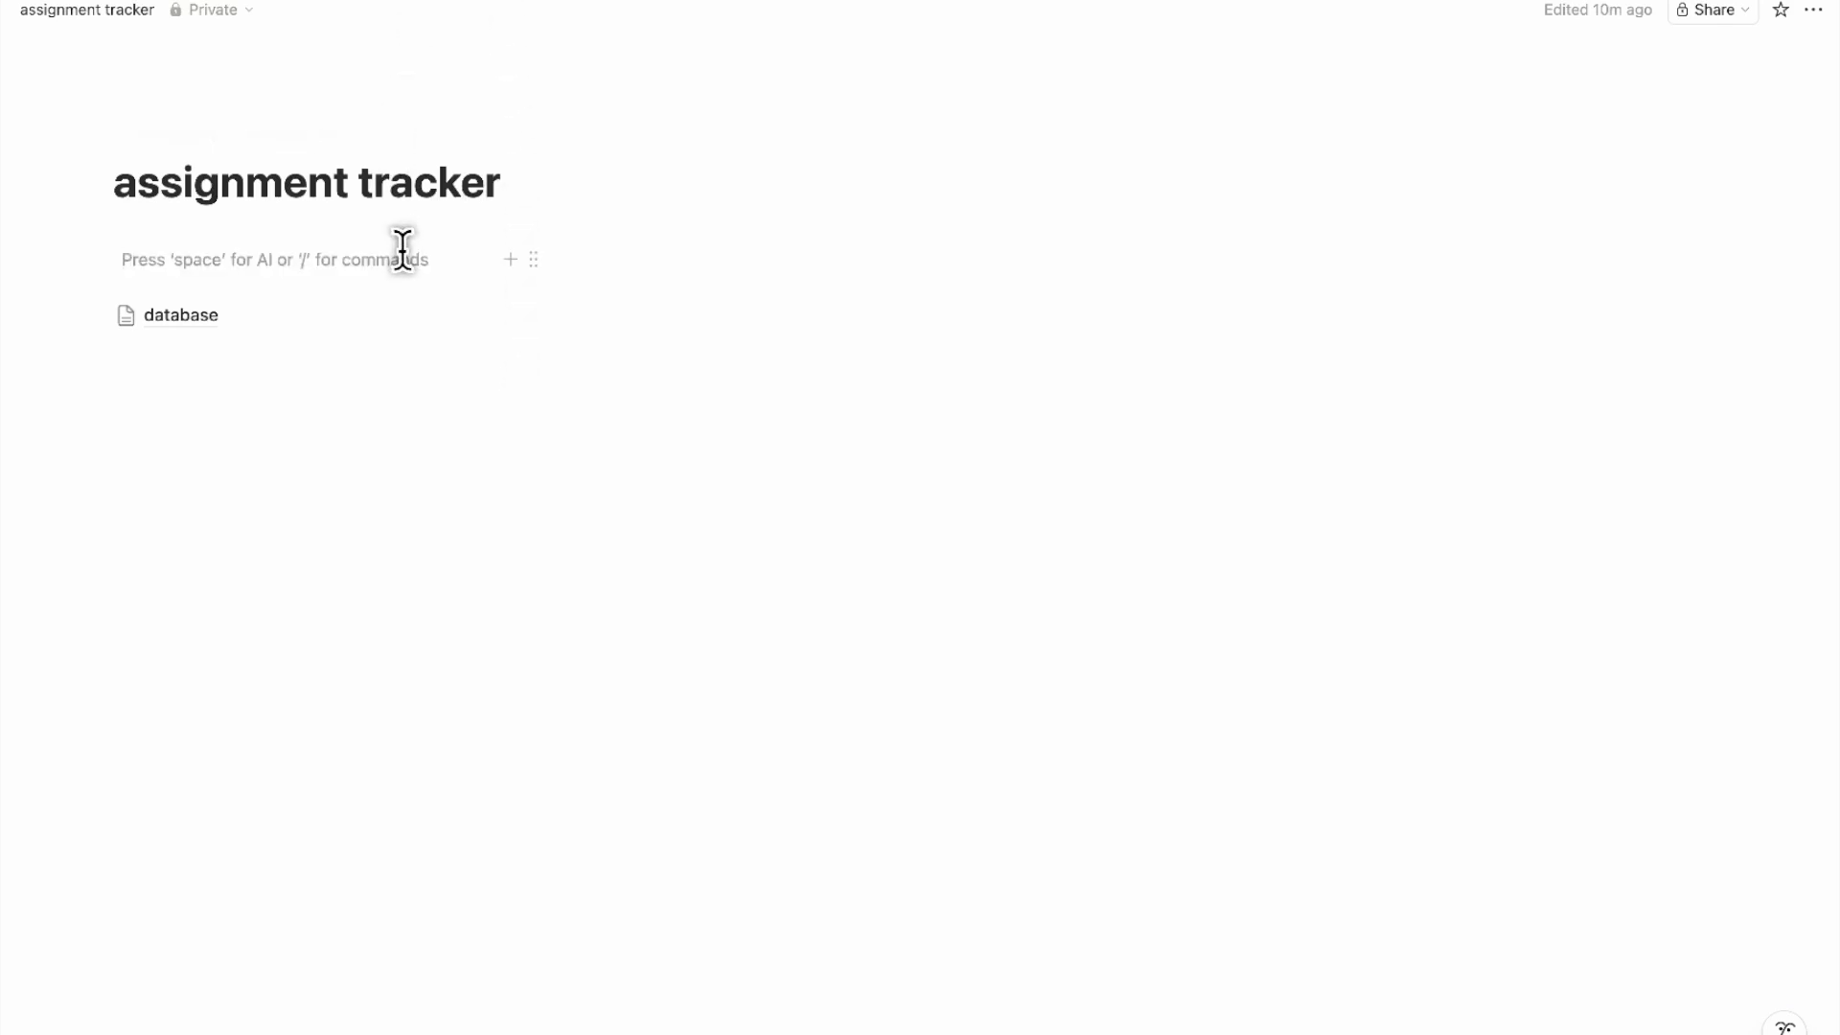
{"action": "type", "text": "/h2"}
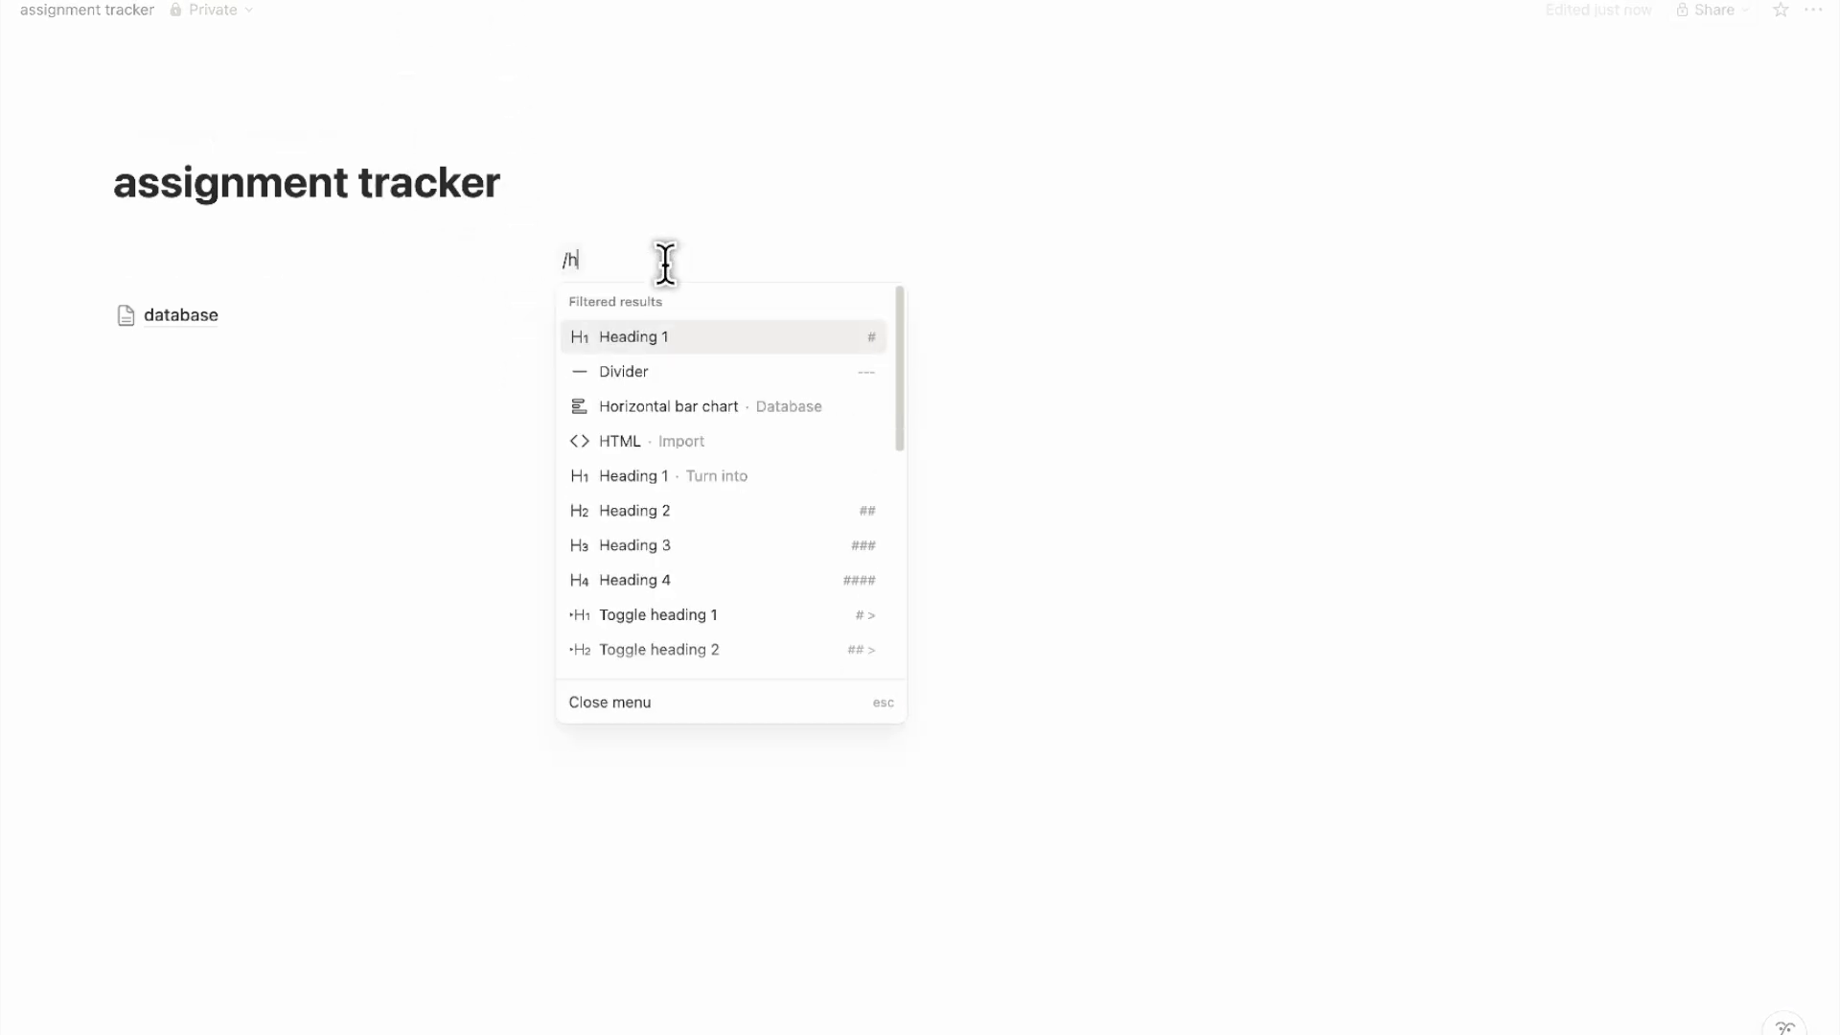
{"action": "key", "text": "Return"}
{"action": "type", "text": "all tasks"}
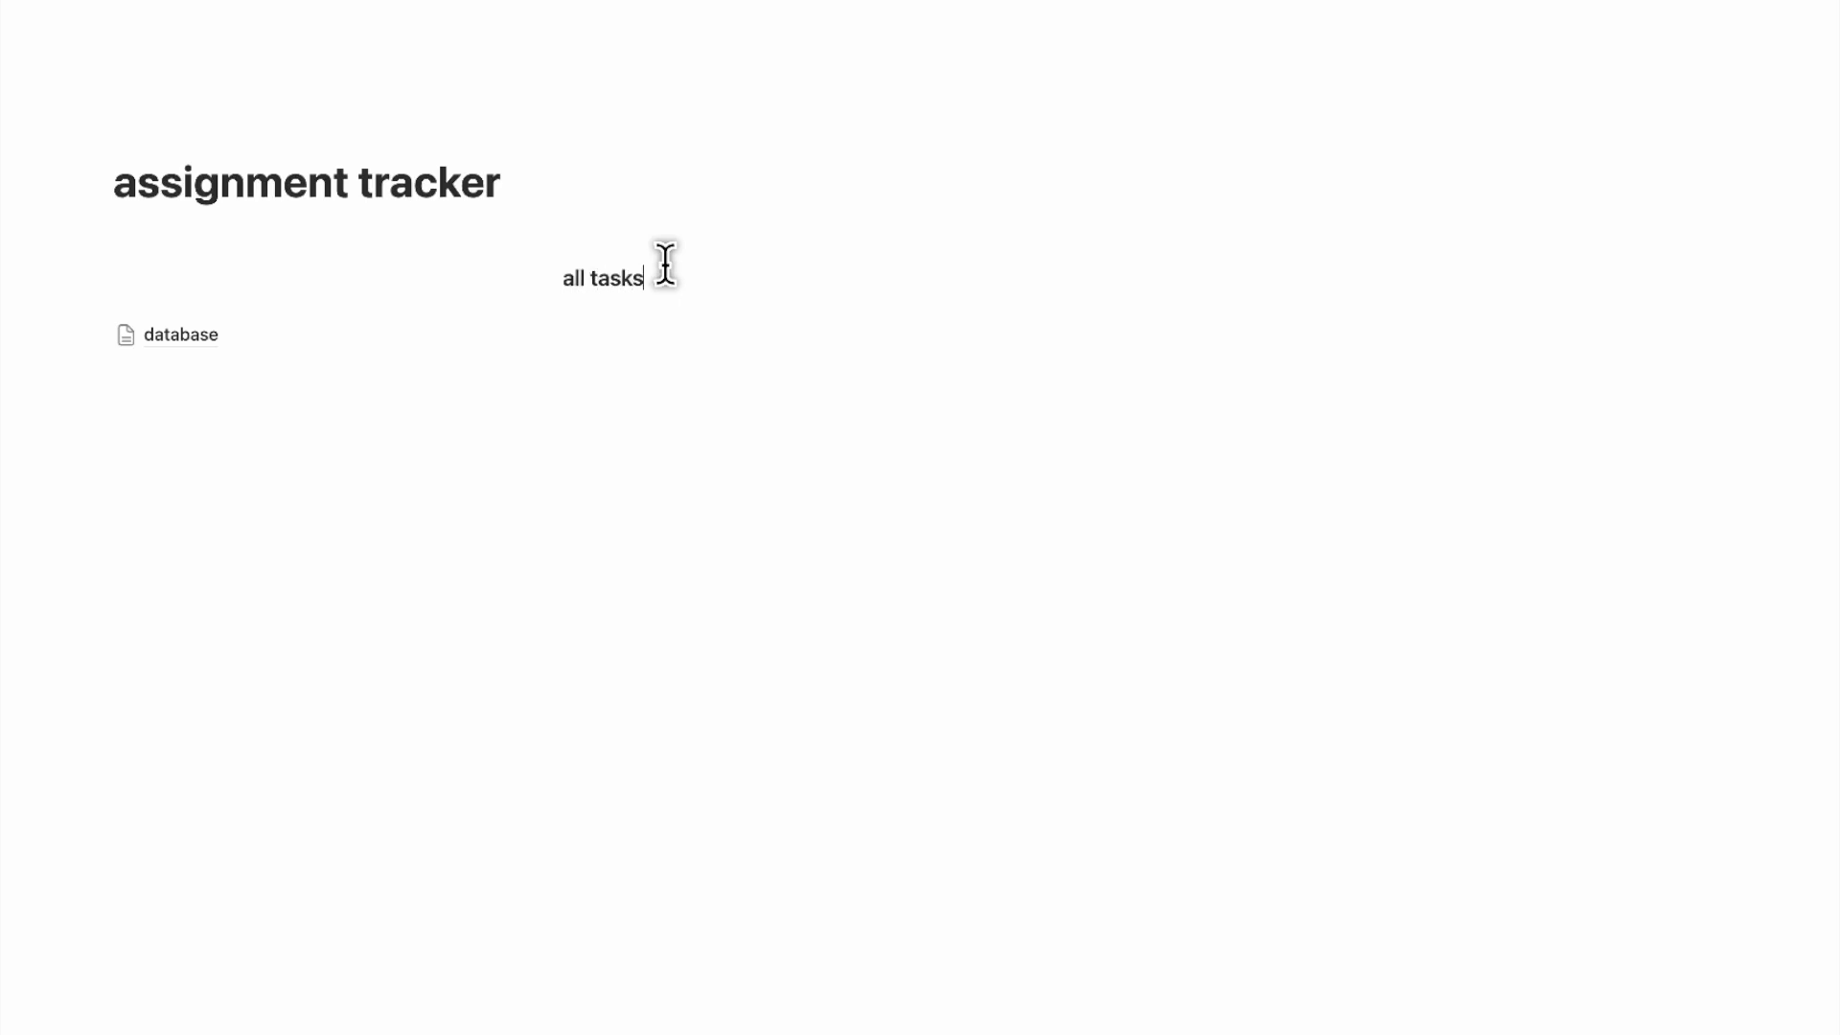
{"action": "key", "text": "Return"}
{"action": "type", "text": "---"}
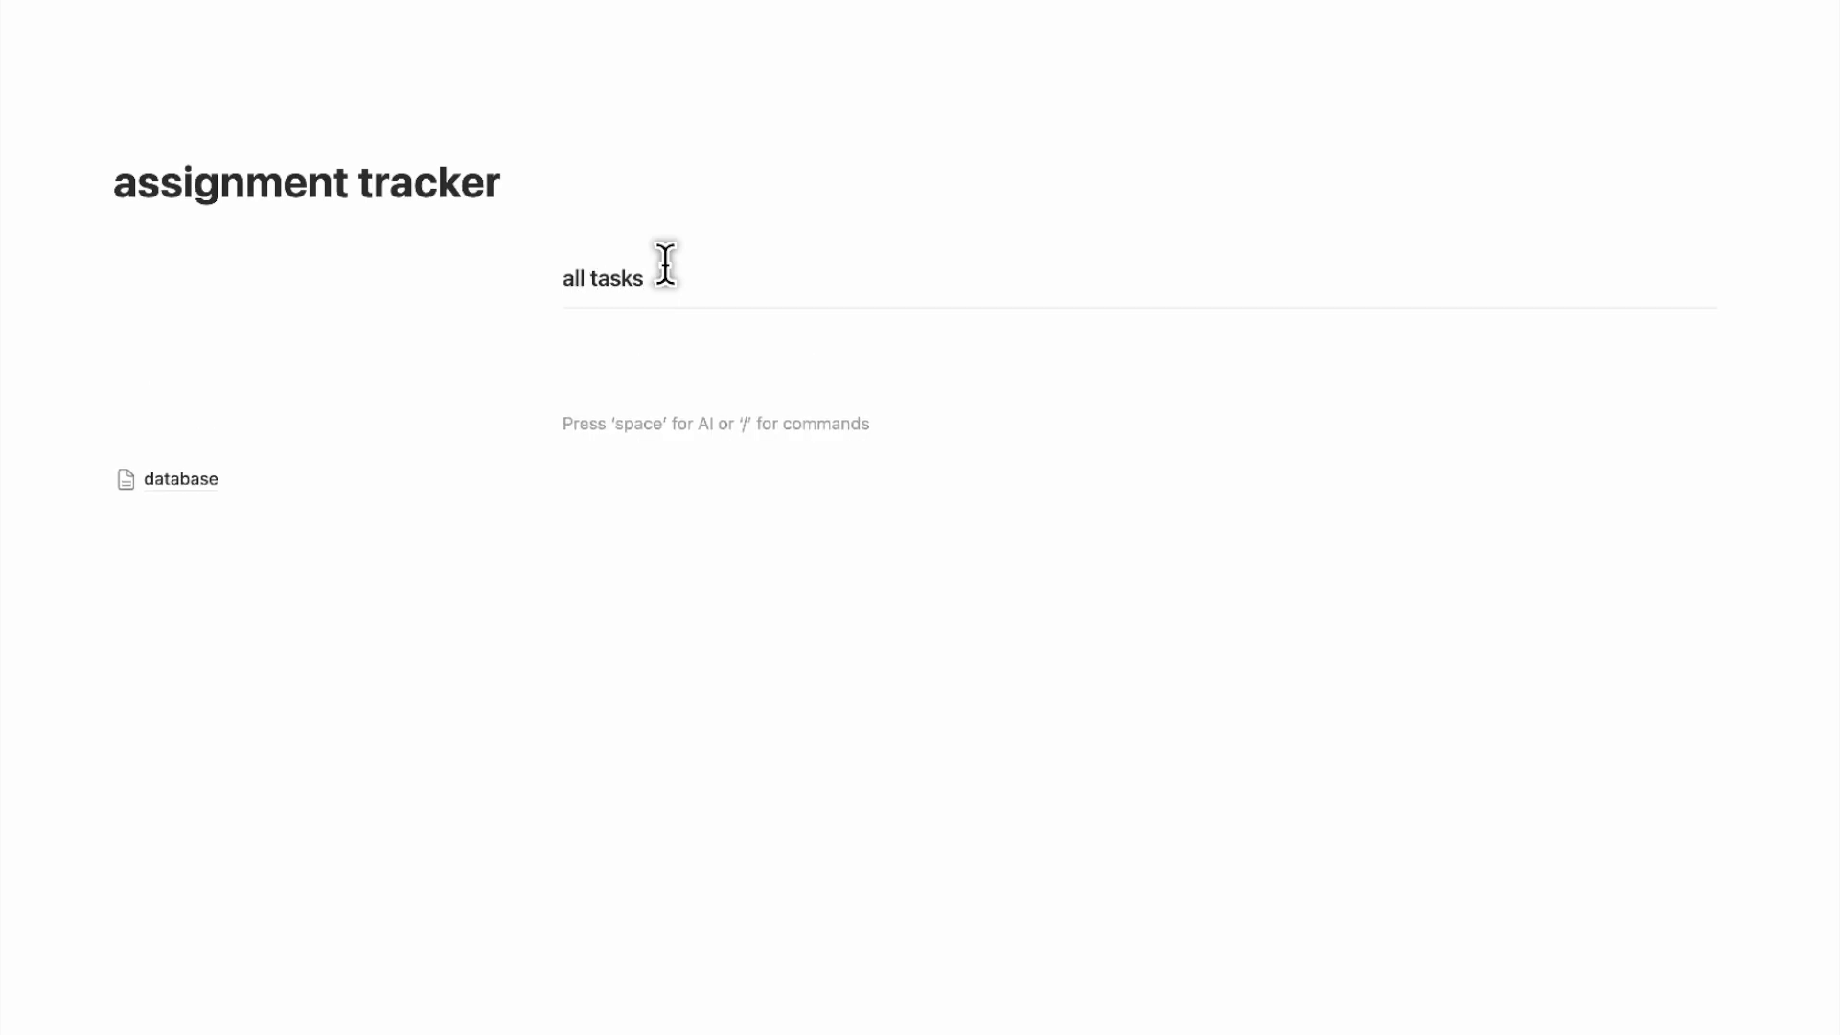
Add a level 3 heading "this week's tasks" below the all tasks section, followed by a divider
{"action": "type", "text": "### this wee'"}
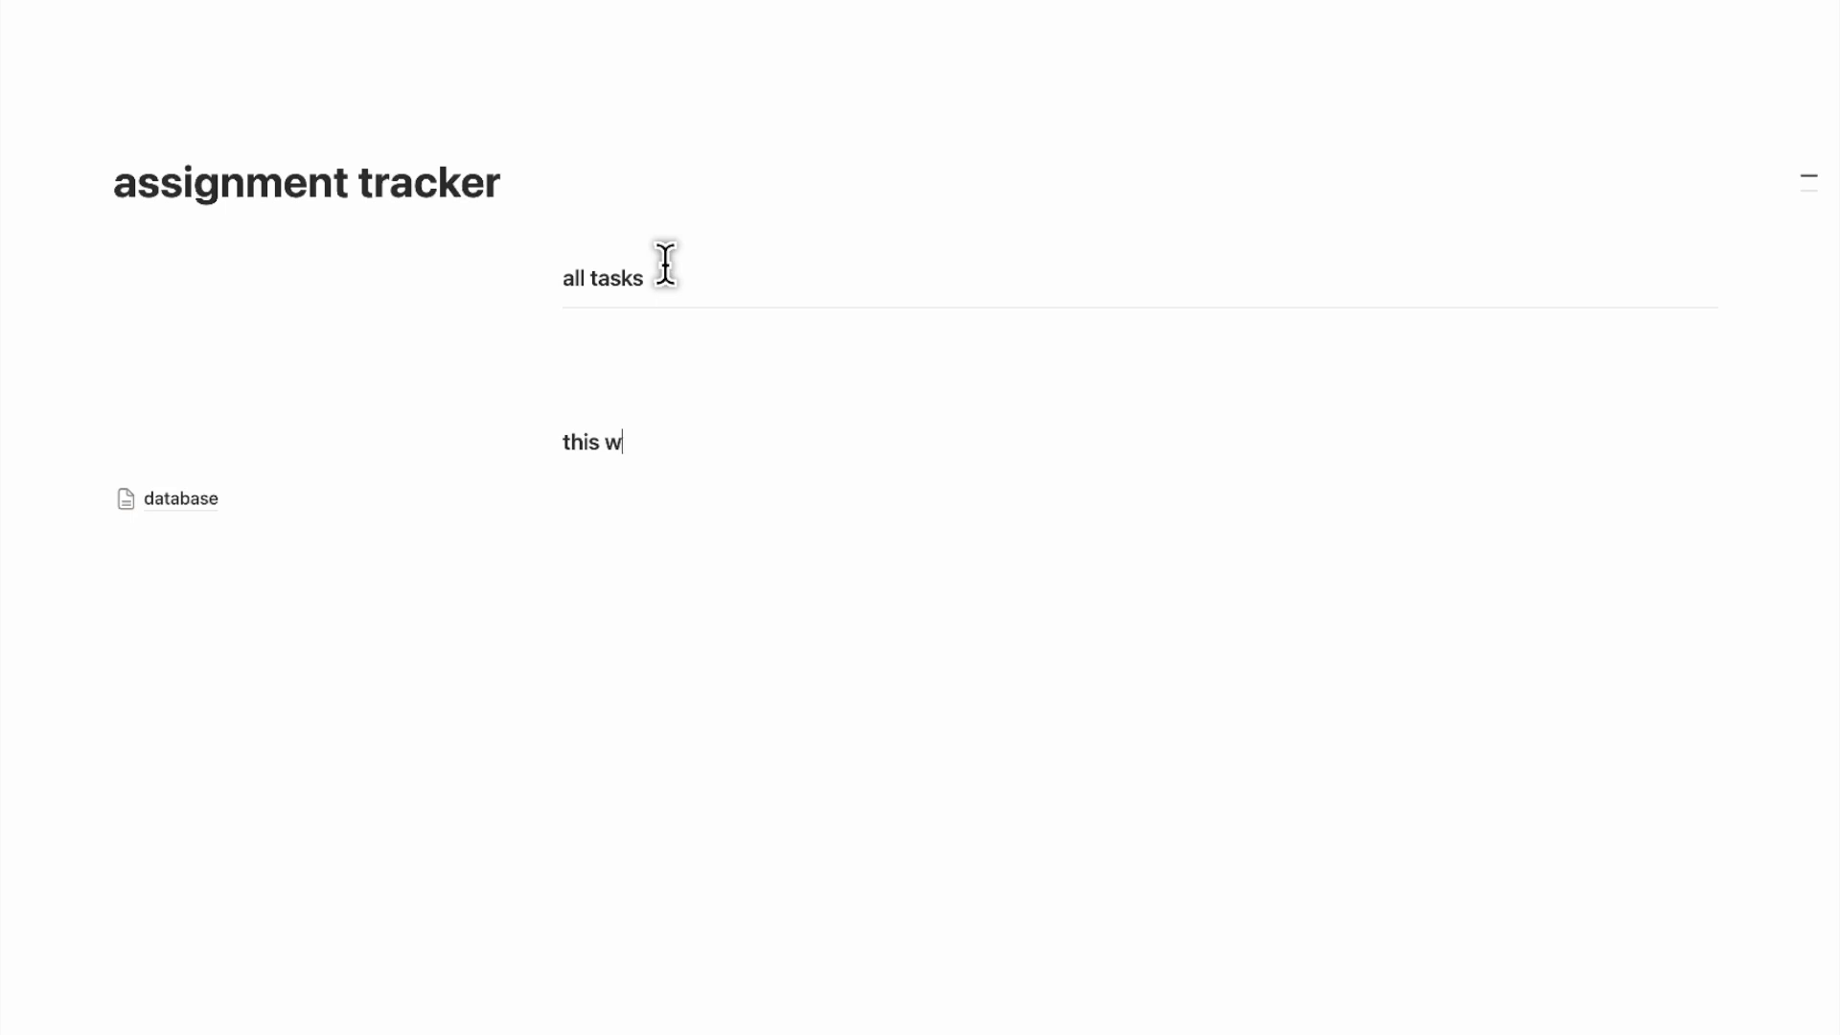
{"action": "type", "text": "'s tasks"}
{"action": "key", "text": "Return"}
{"action": "type", "text": "---"}
{"action": "key", "text": "Return"}
Add a level 3 heading "calendar view" below the this week's tasks section, followed by a divider
{"action": "type", "text": "/h3"}
{"action": "key", "text": "Return"}
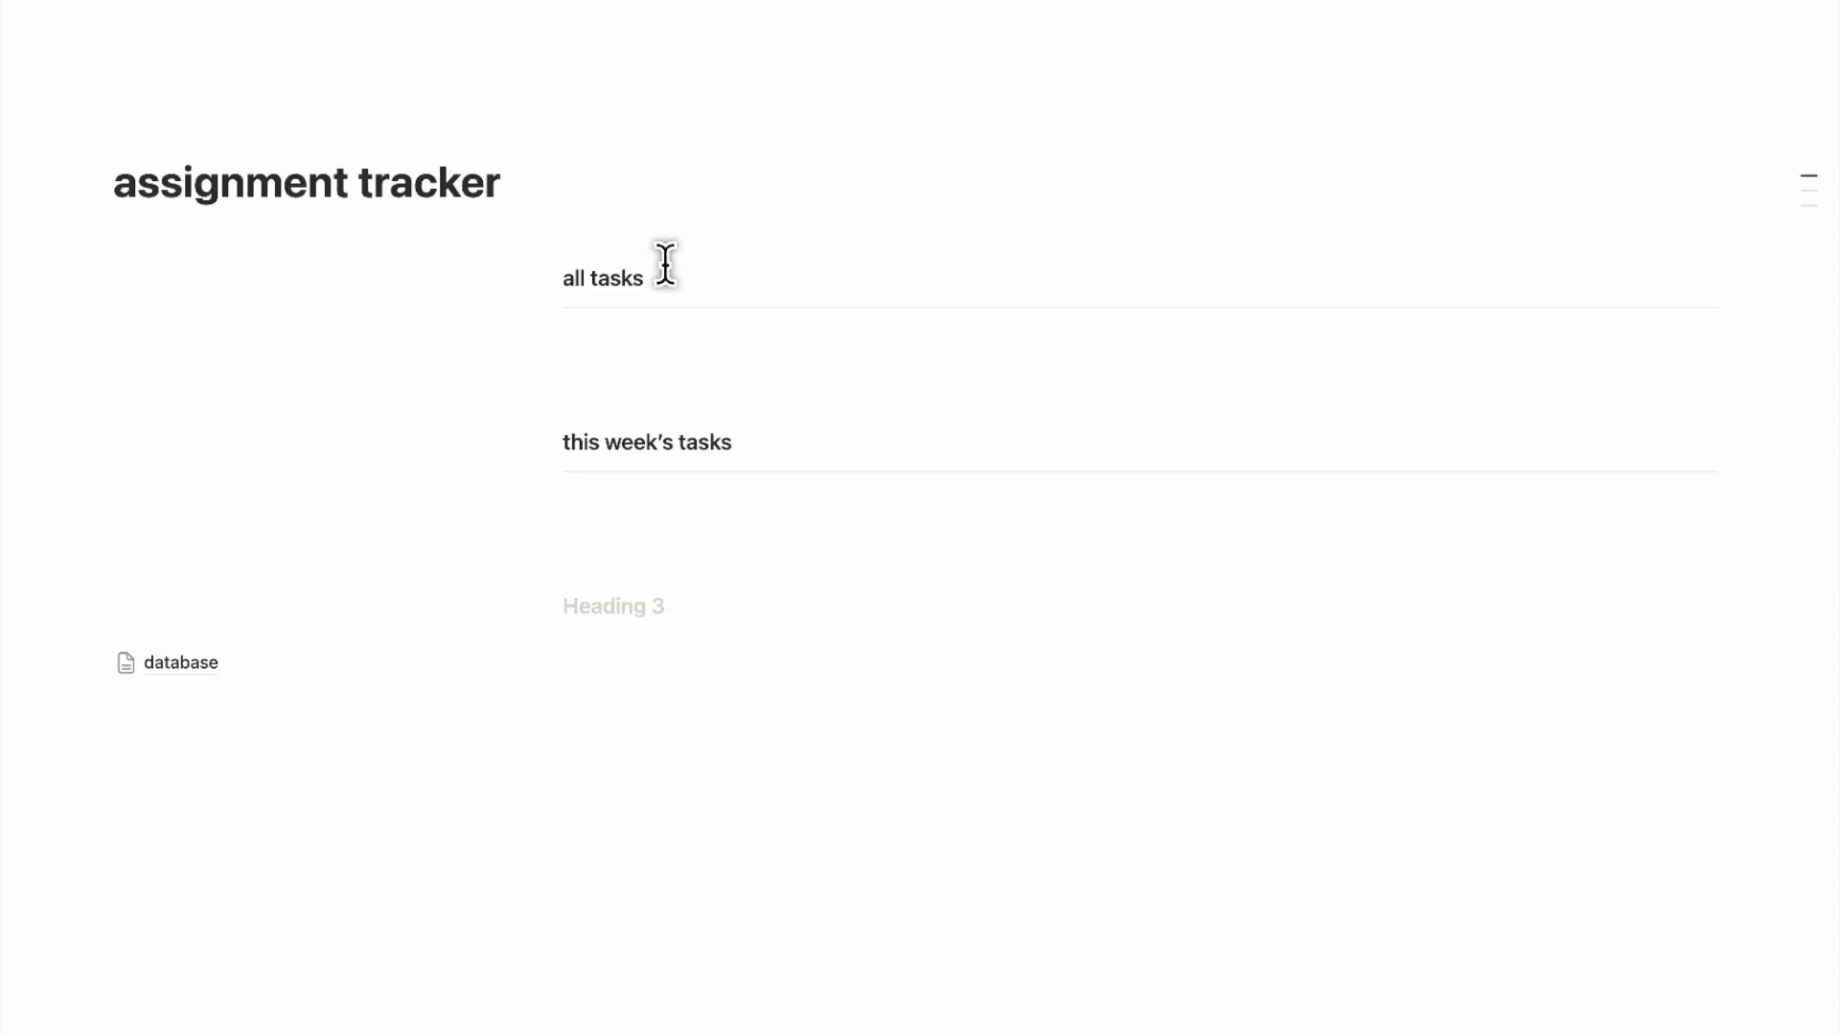
{"action": "type", "text": "calendar view"}
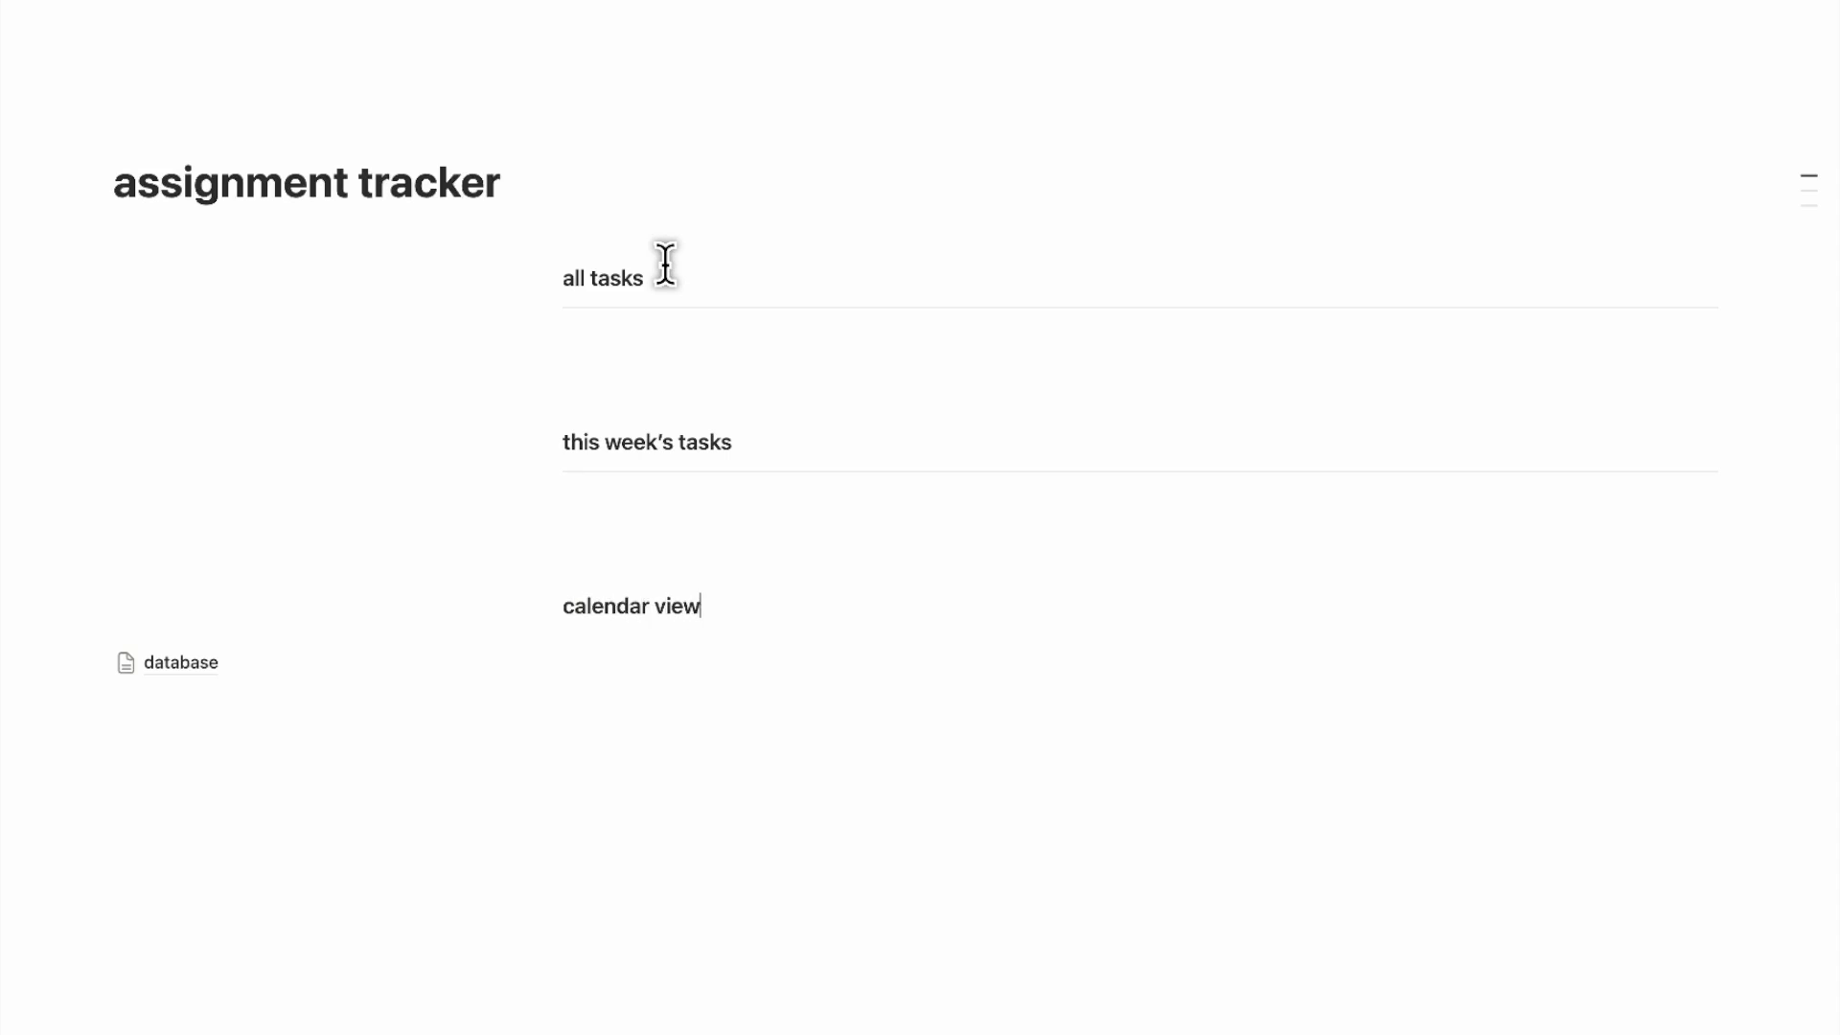
{"action": "key", "text": "Return"}
{"action": "type", "text": "---"}
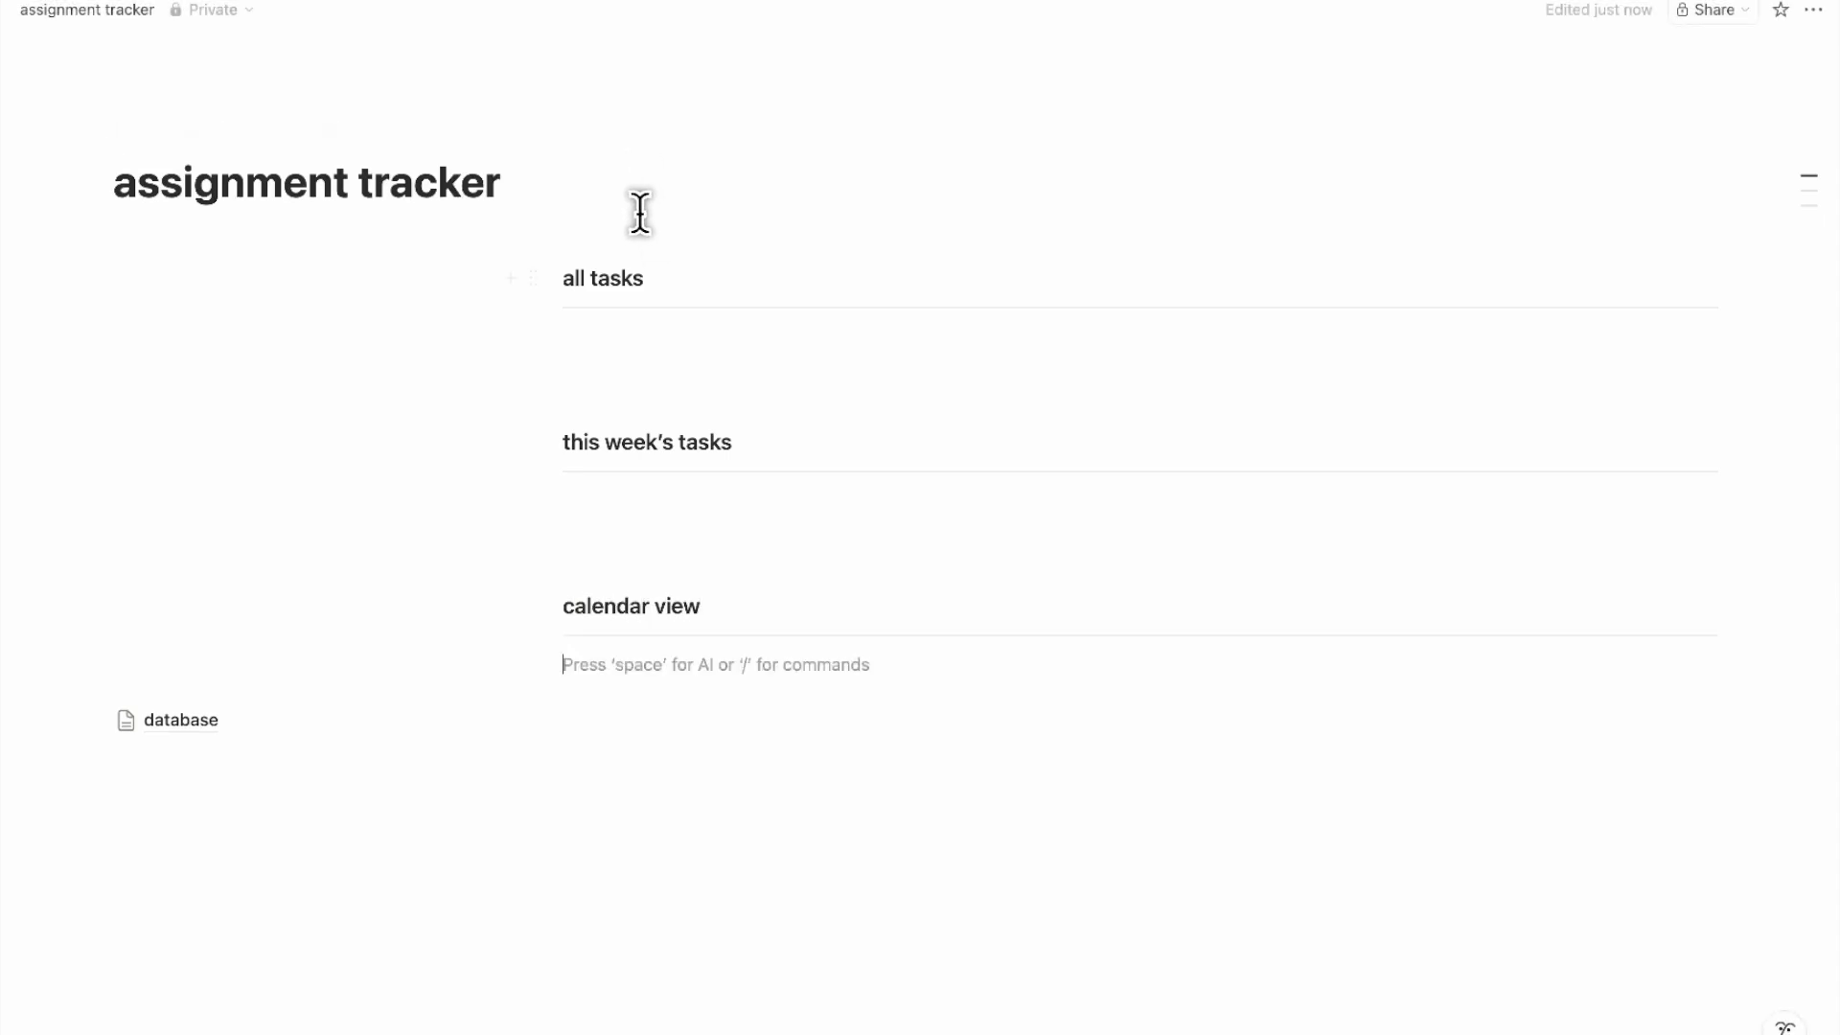
Insert a linked view of the deadlines tracker data source under the all tasks heading and hide its title
{"action": "left_click", "coordinate": [689, 338]}
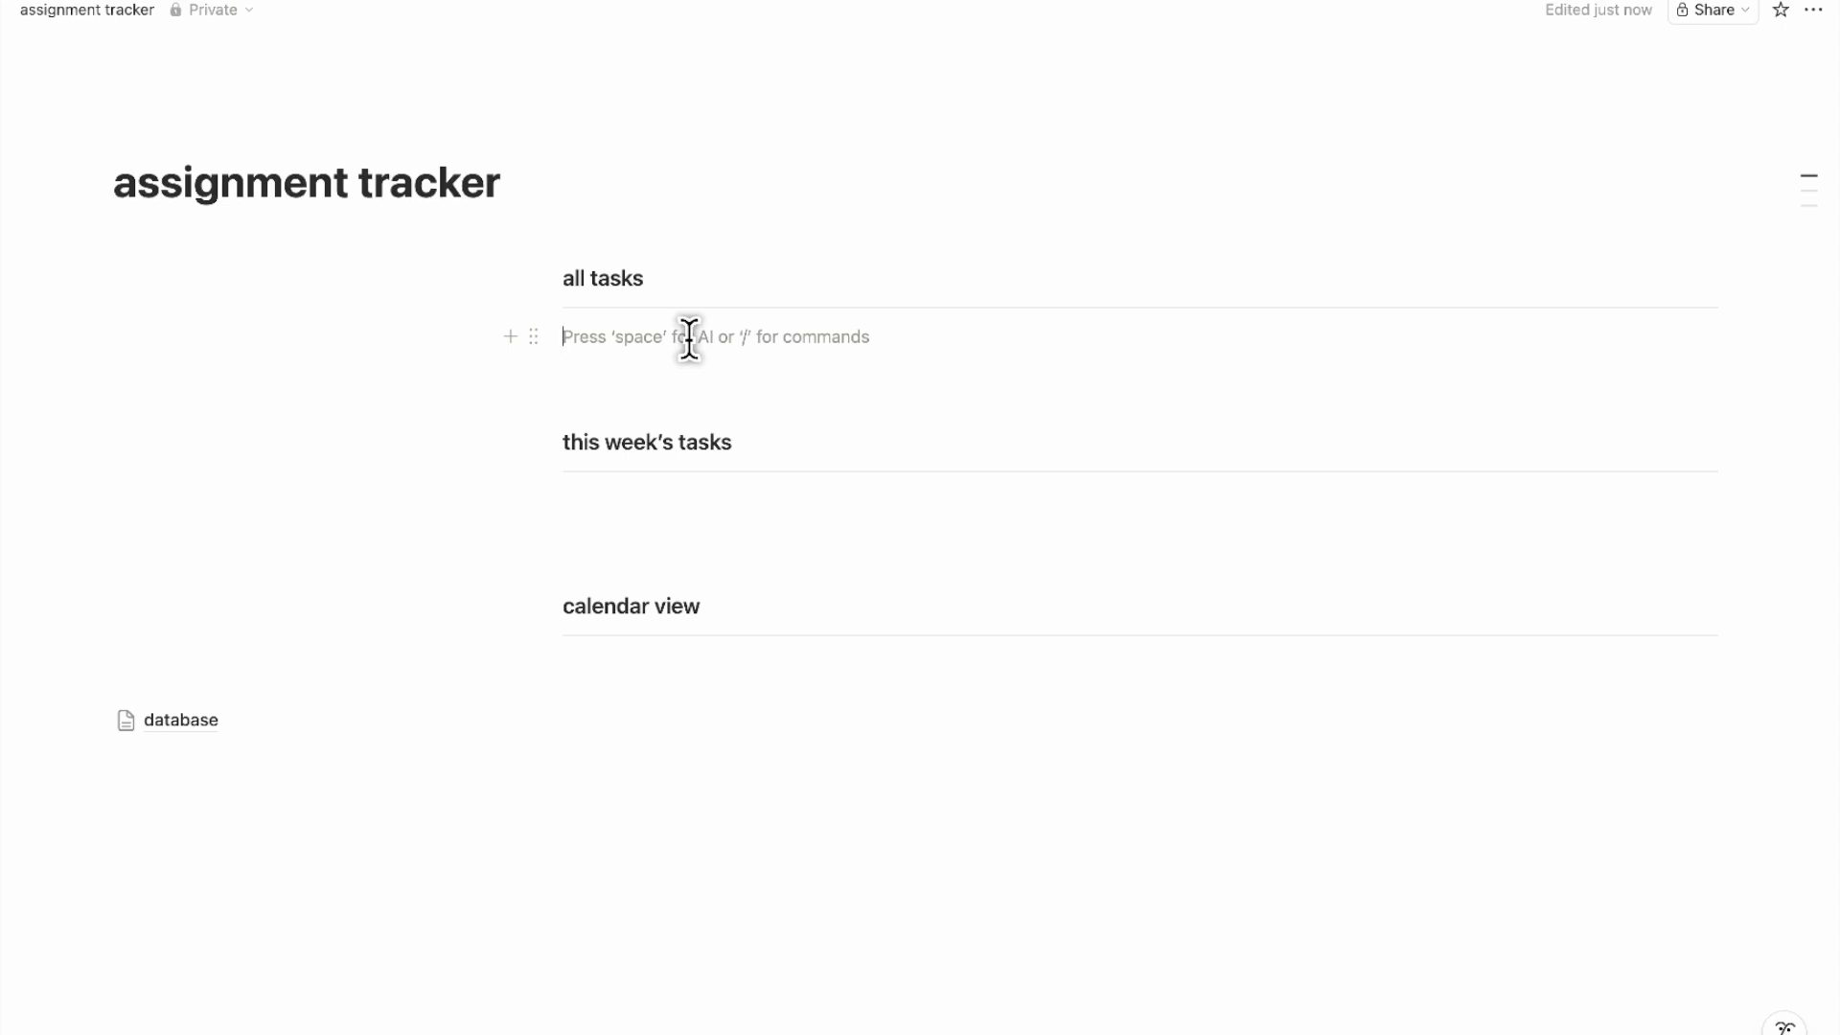
{"action": "type", "text": "/linked"}
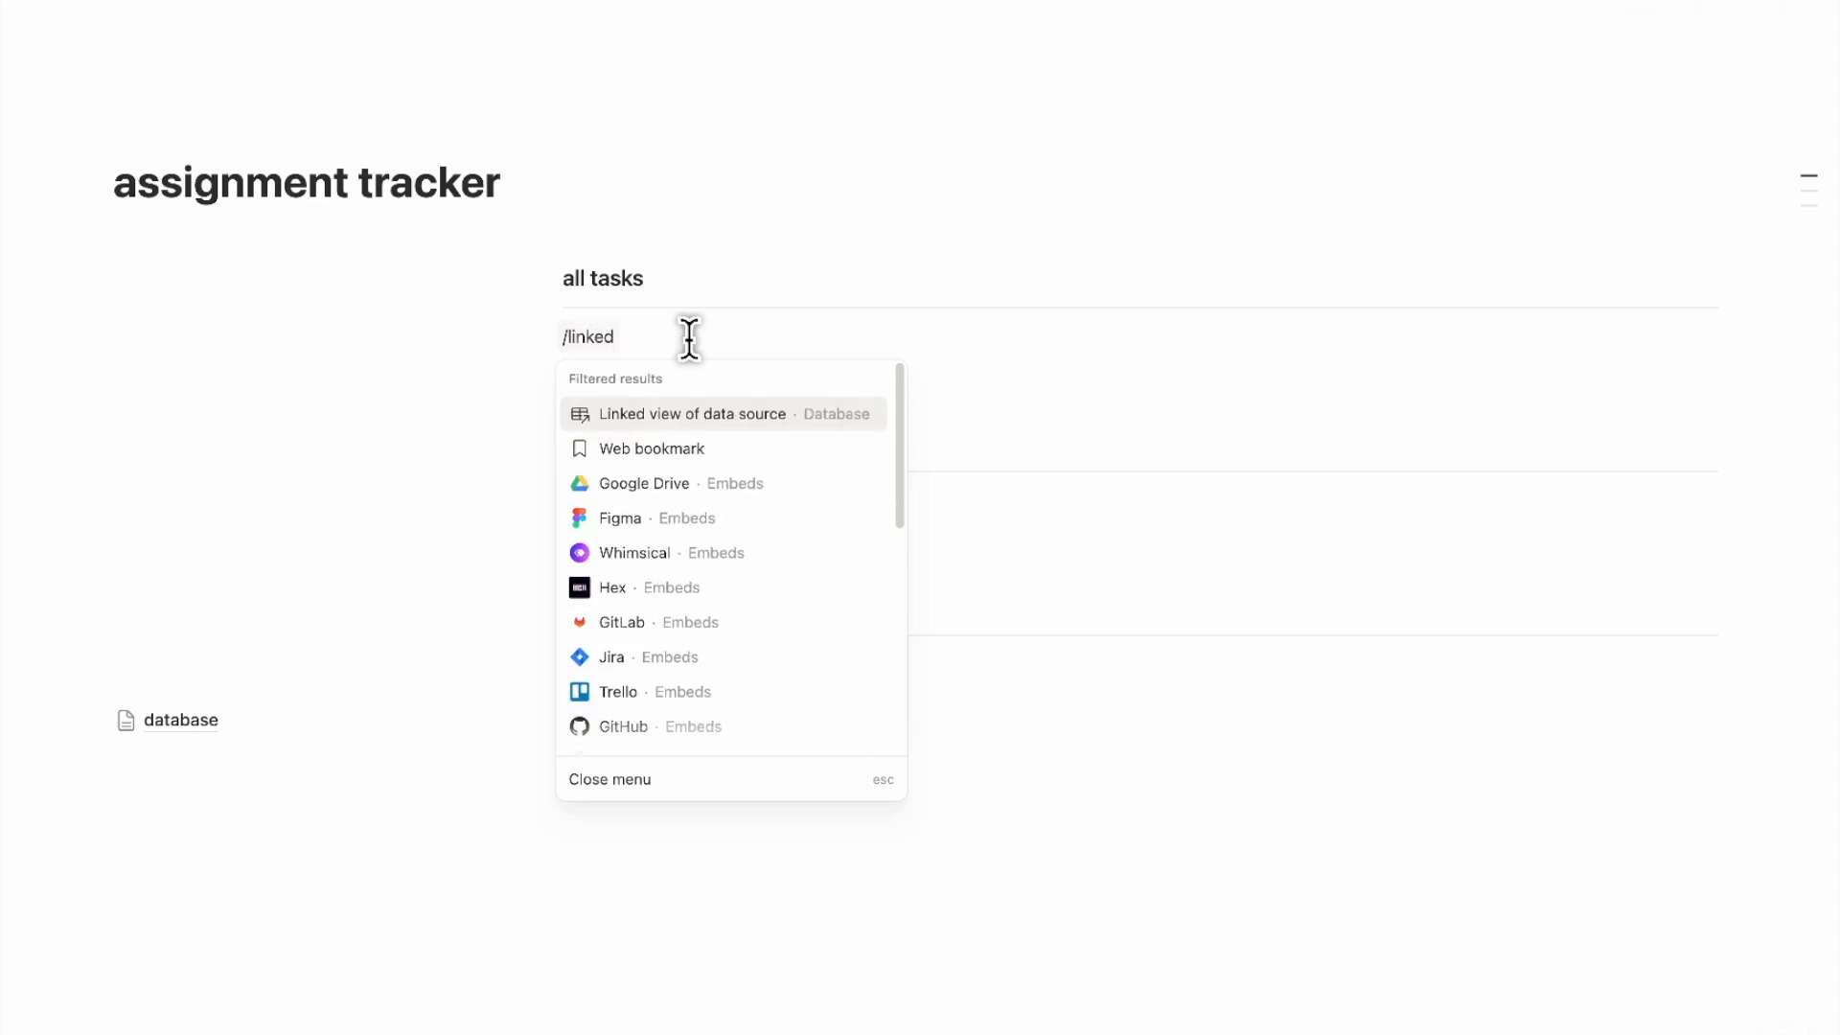
{"action": "key", "text": "Return"}
{"action": "type", "text": "database"}
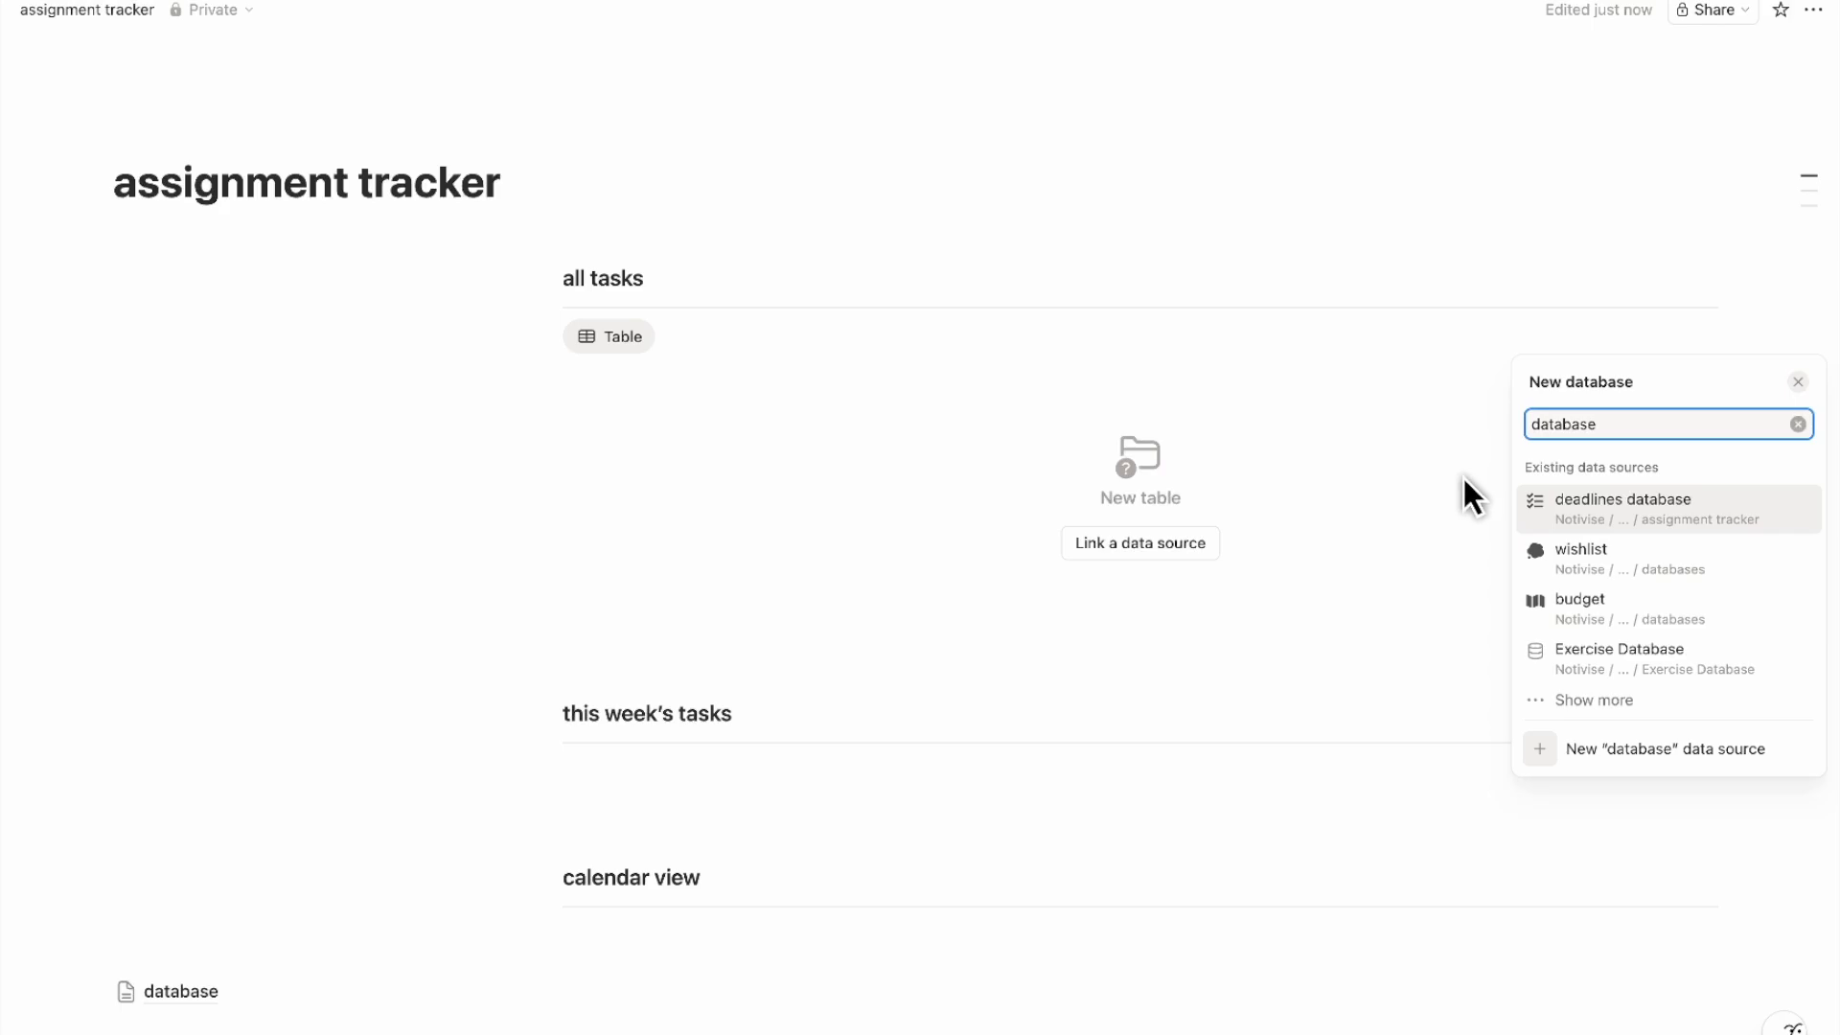
{"action": "key", "text": "ctrl+a"}
{"action": "type", "text": "deadl"}
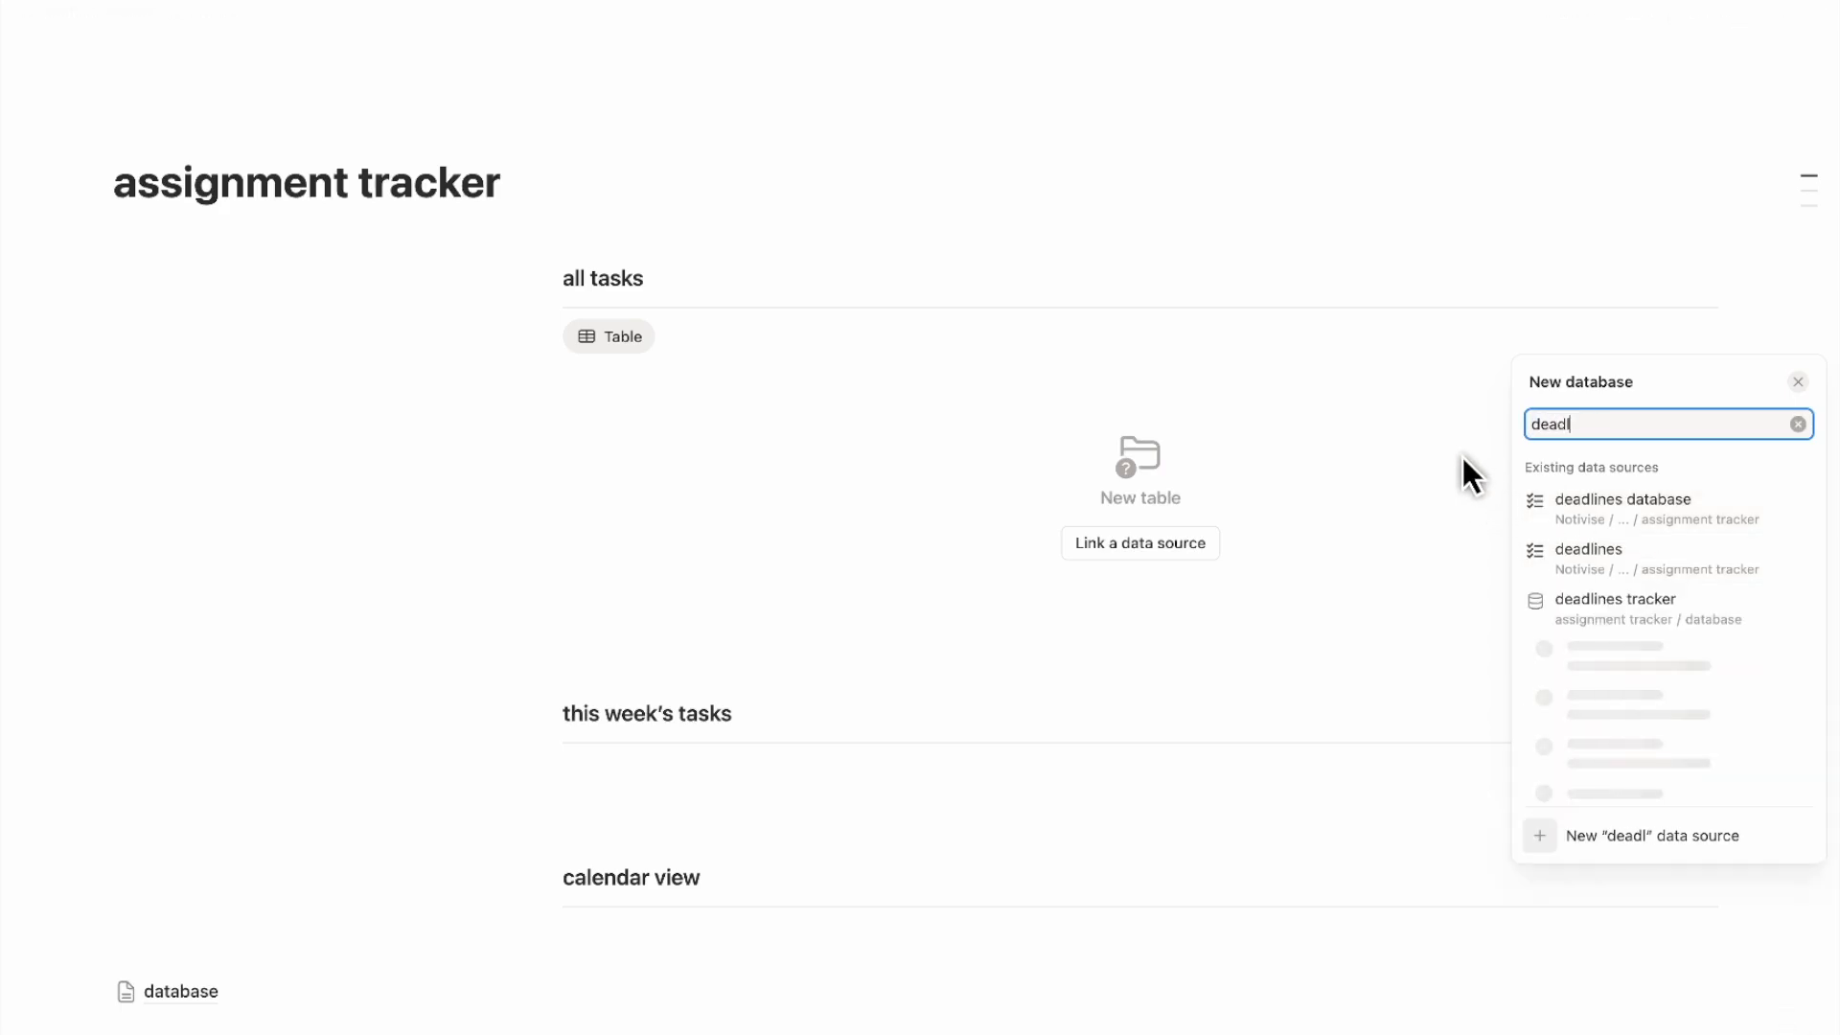
{"action": "type", "text": "ines tracker"}
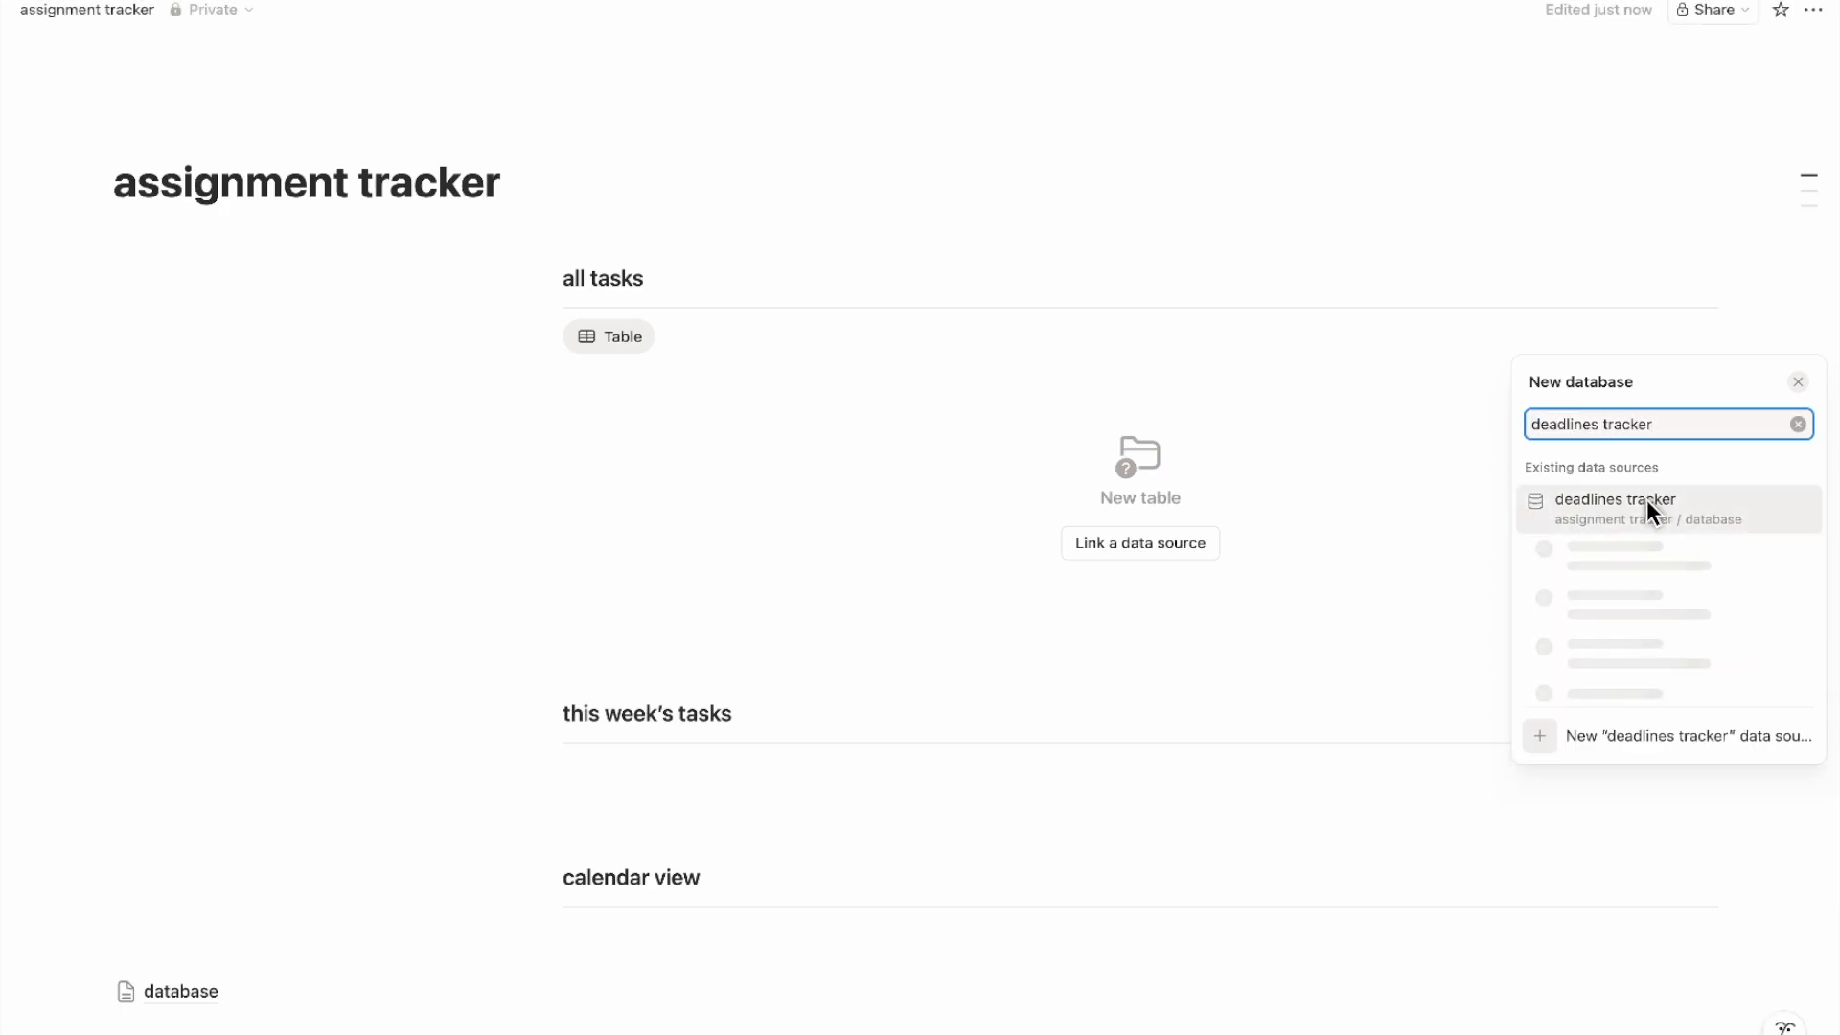
{"action": "left_click", "coordinate": [1646, 500]}
{"action": "left_click", "coordinate": [515, 428]}
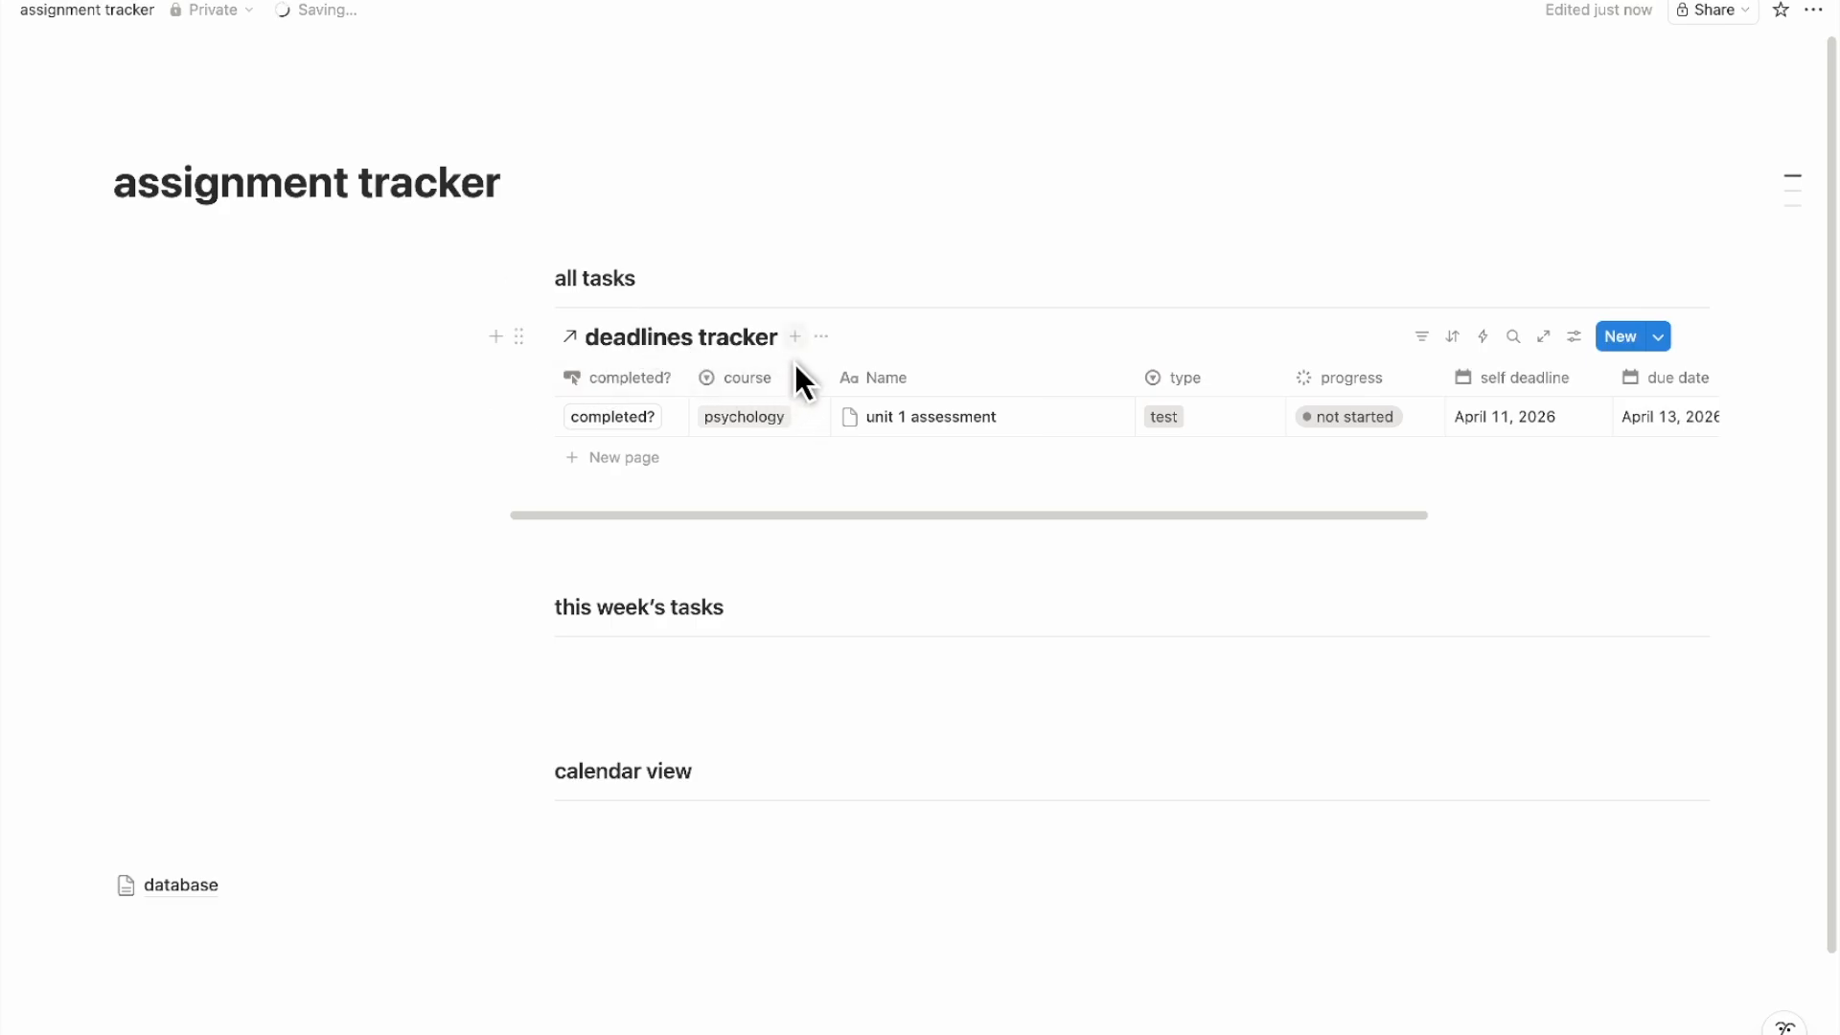
{"action": "left_click", "coordinate": [821, 336]}
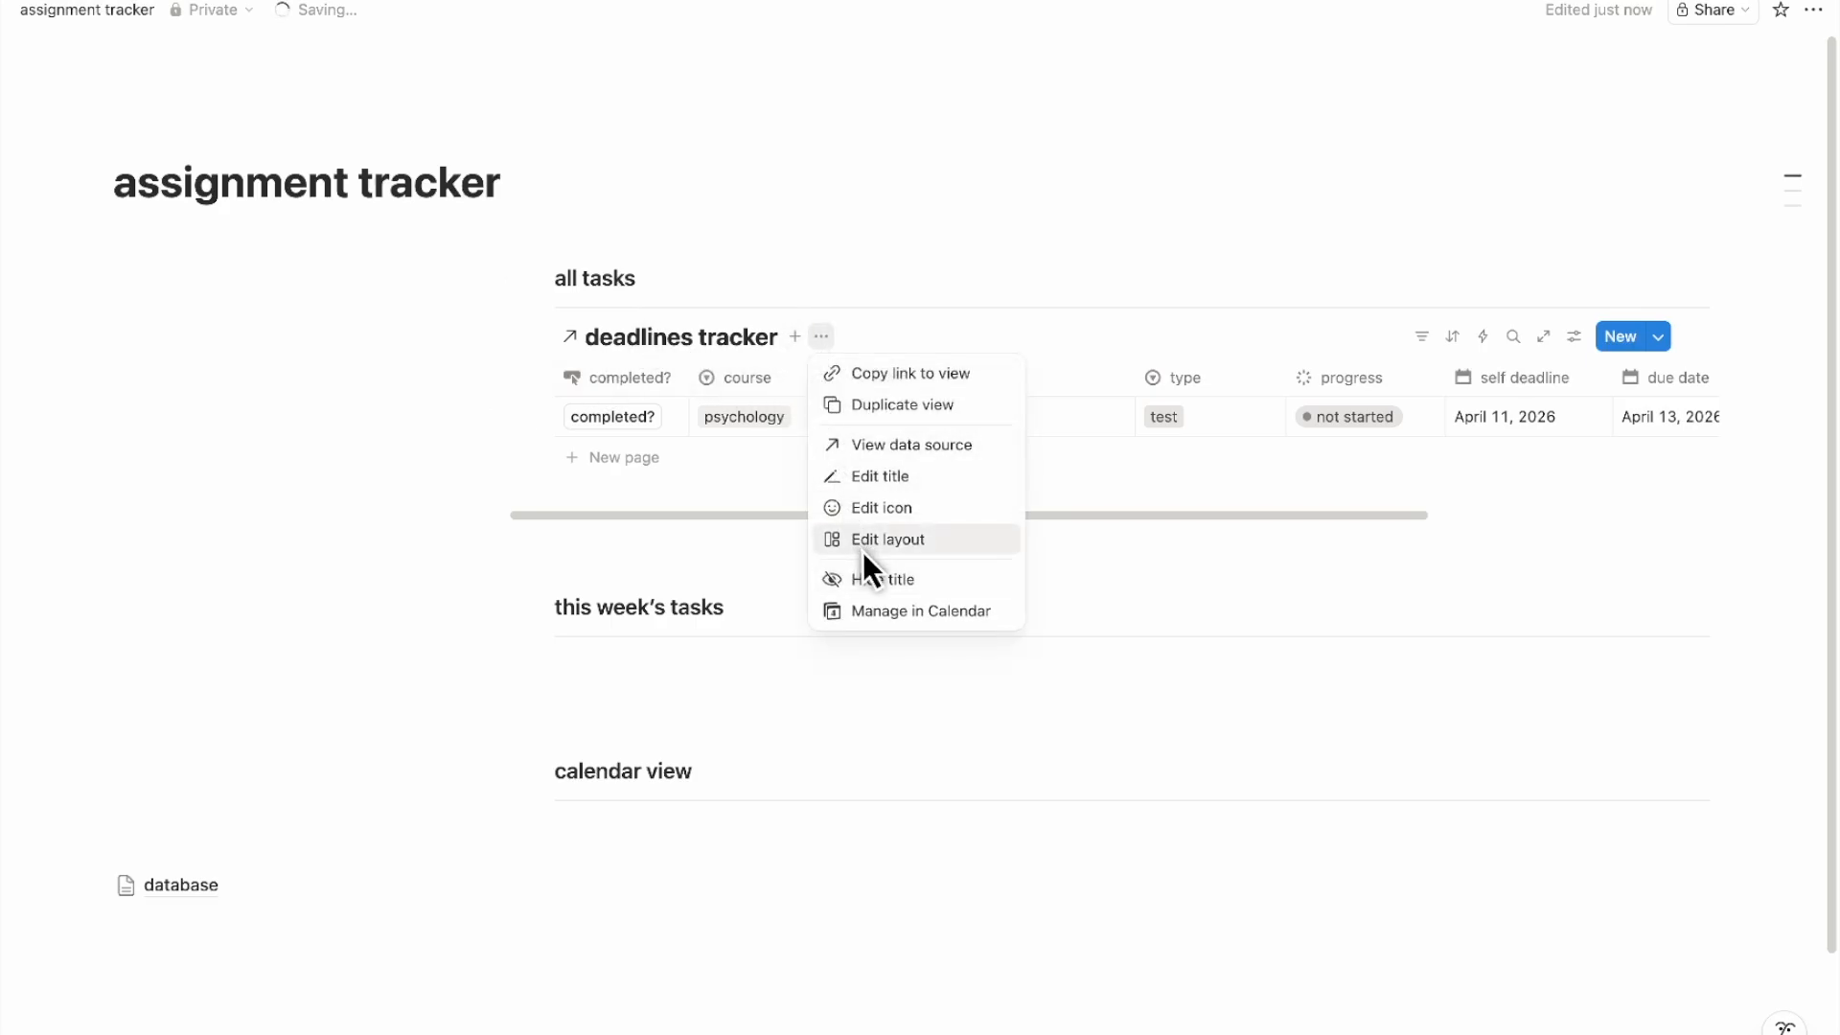
{"action": "left_click", "coordinate": [866, 576]}
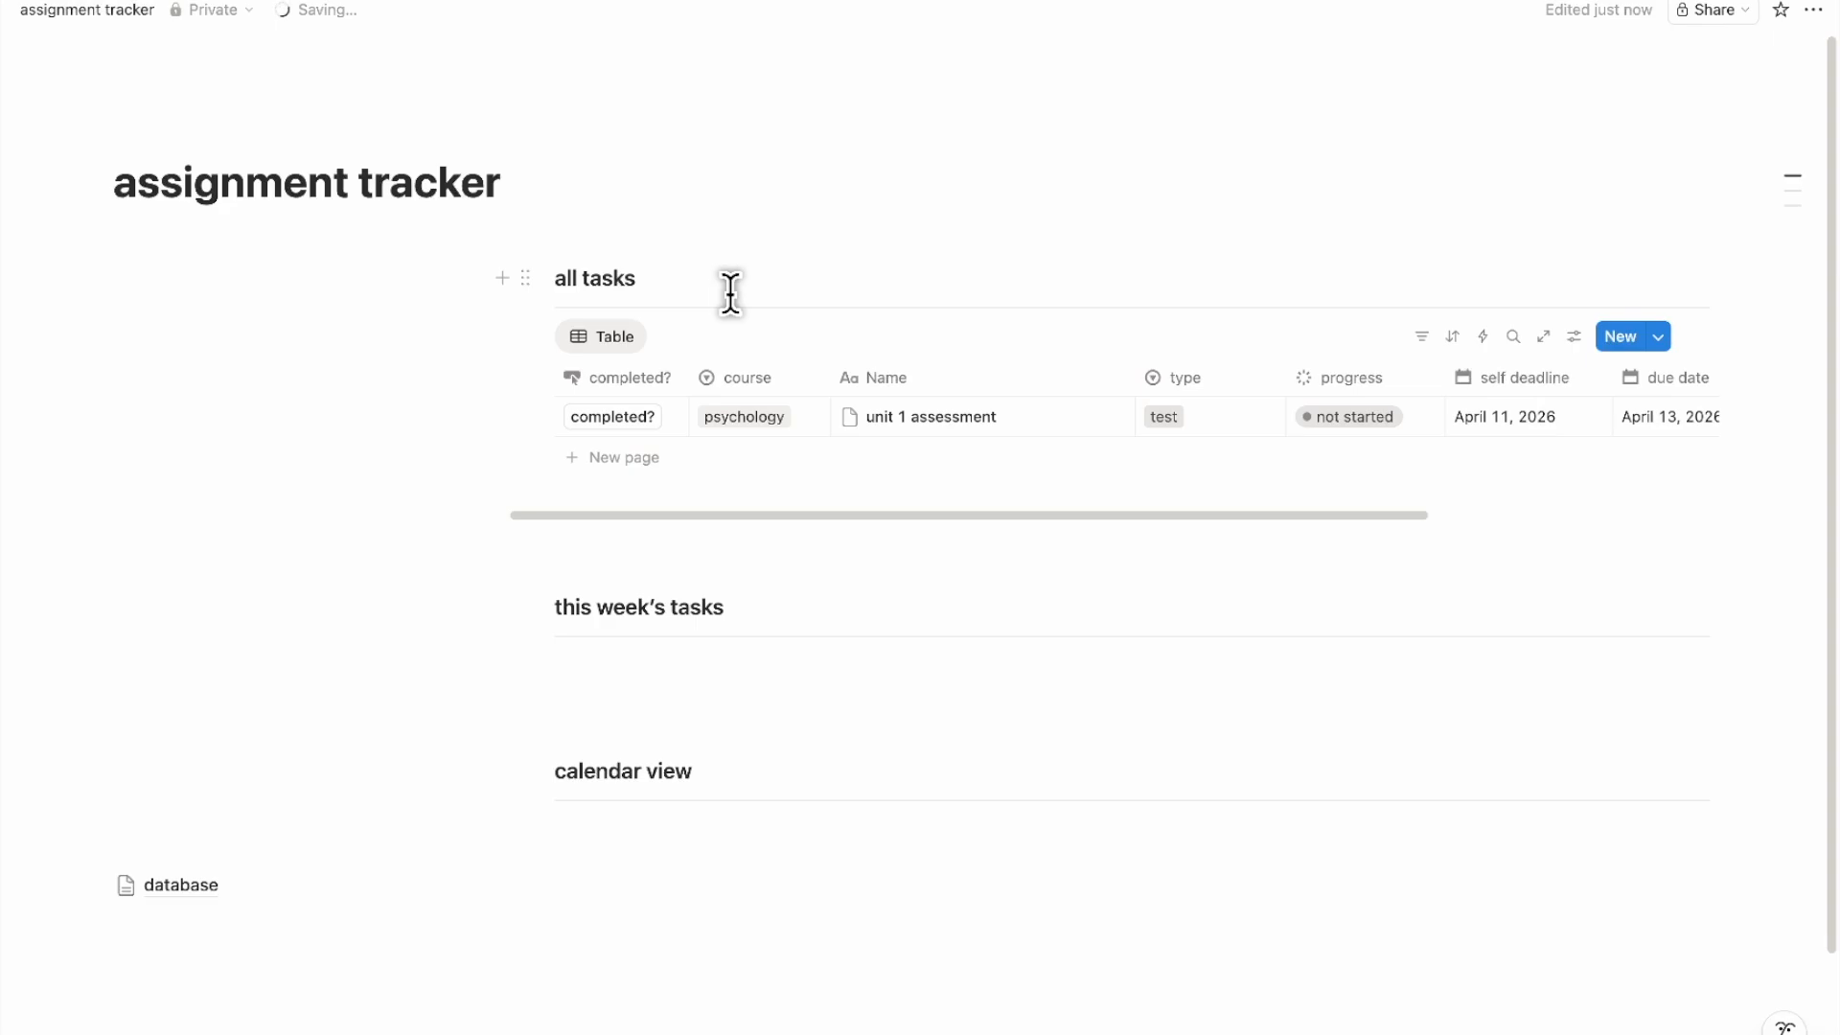
Add a second table view to the all tasks database and name it "finished"
{"action": "left_click", "coordinate": [662, 336]}
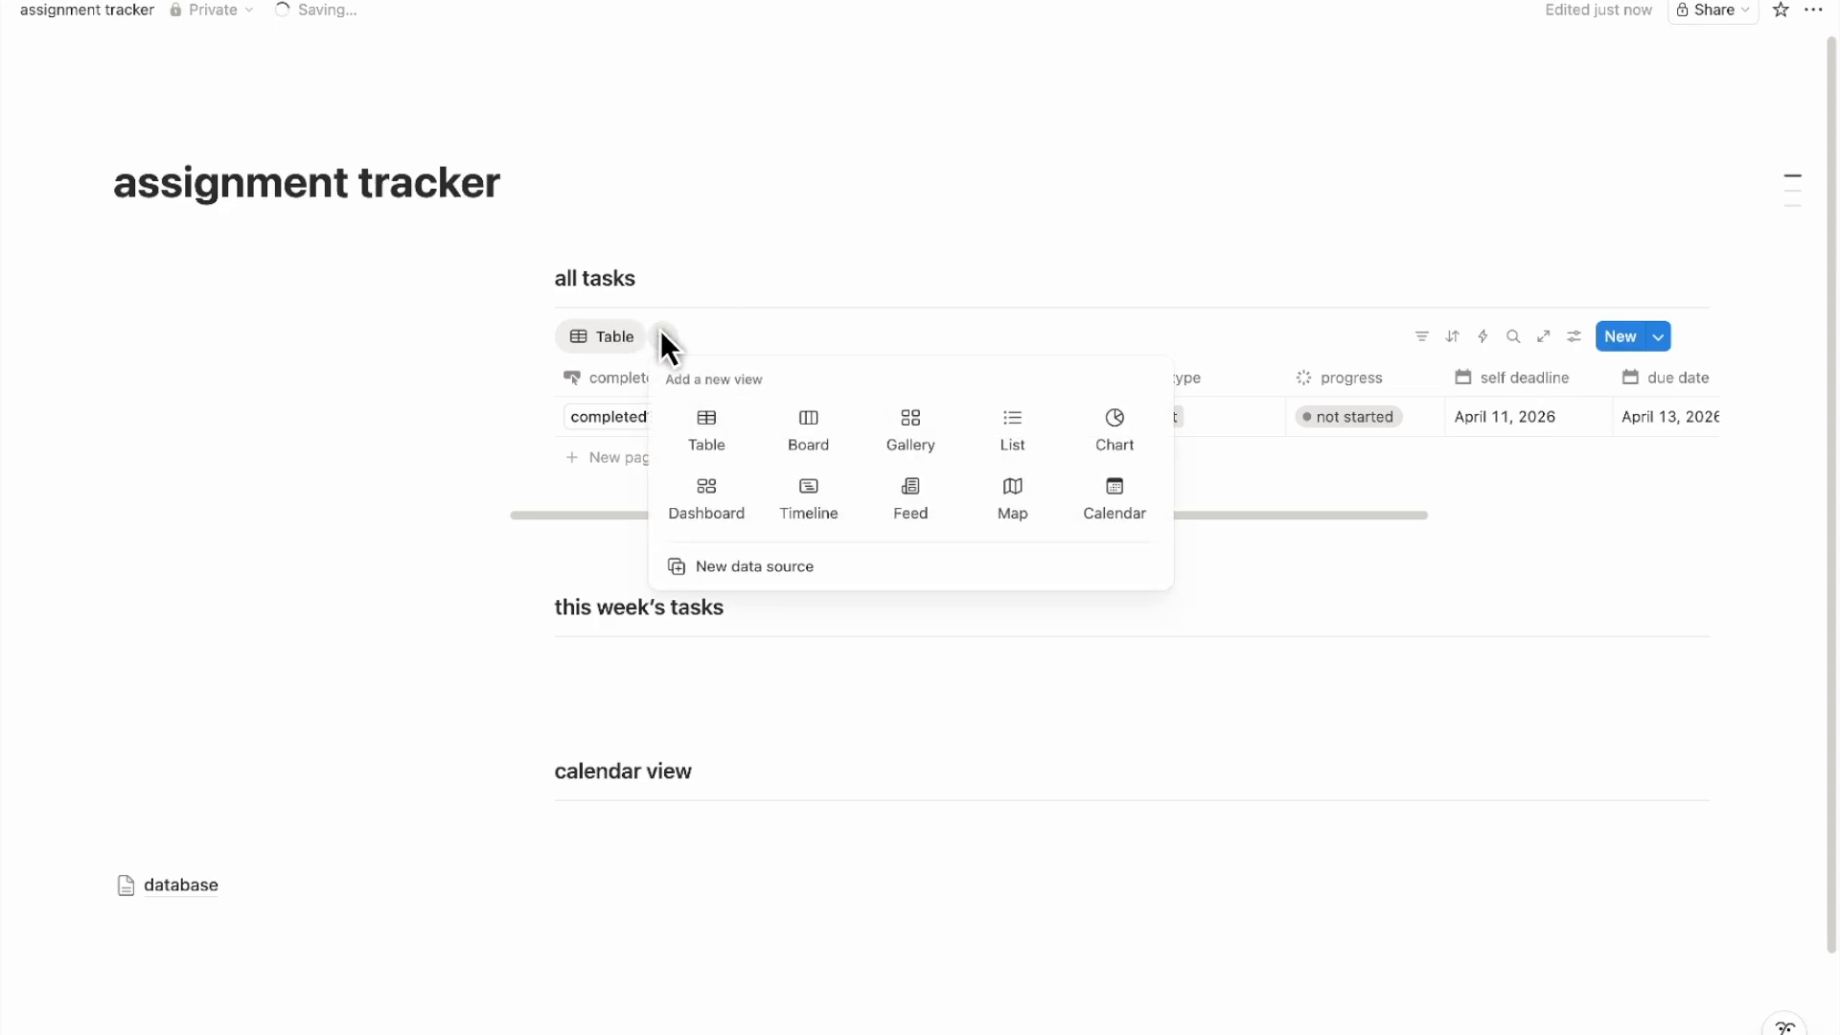
{"action": "left_click", "coordinate": [698, 407]}
{"action": "left_click", "coordinate": [709, 338]}
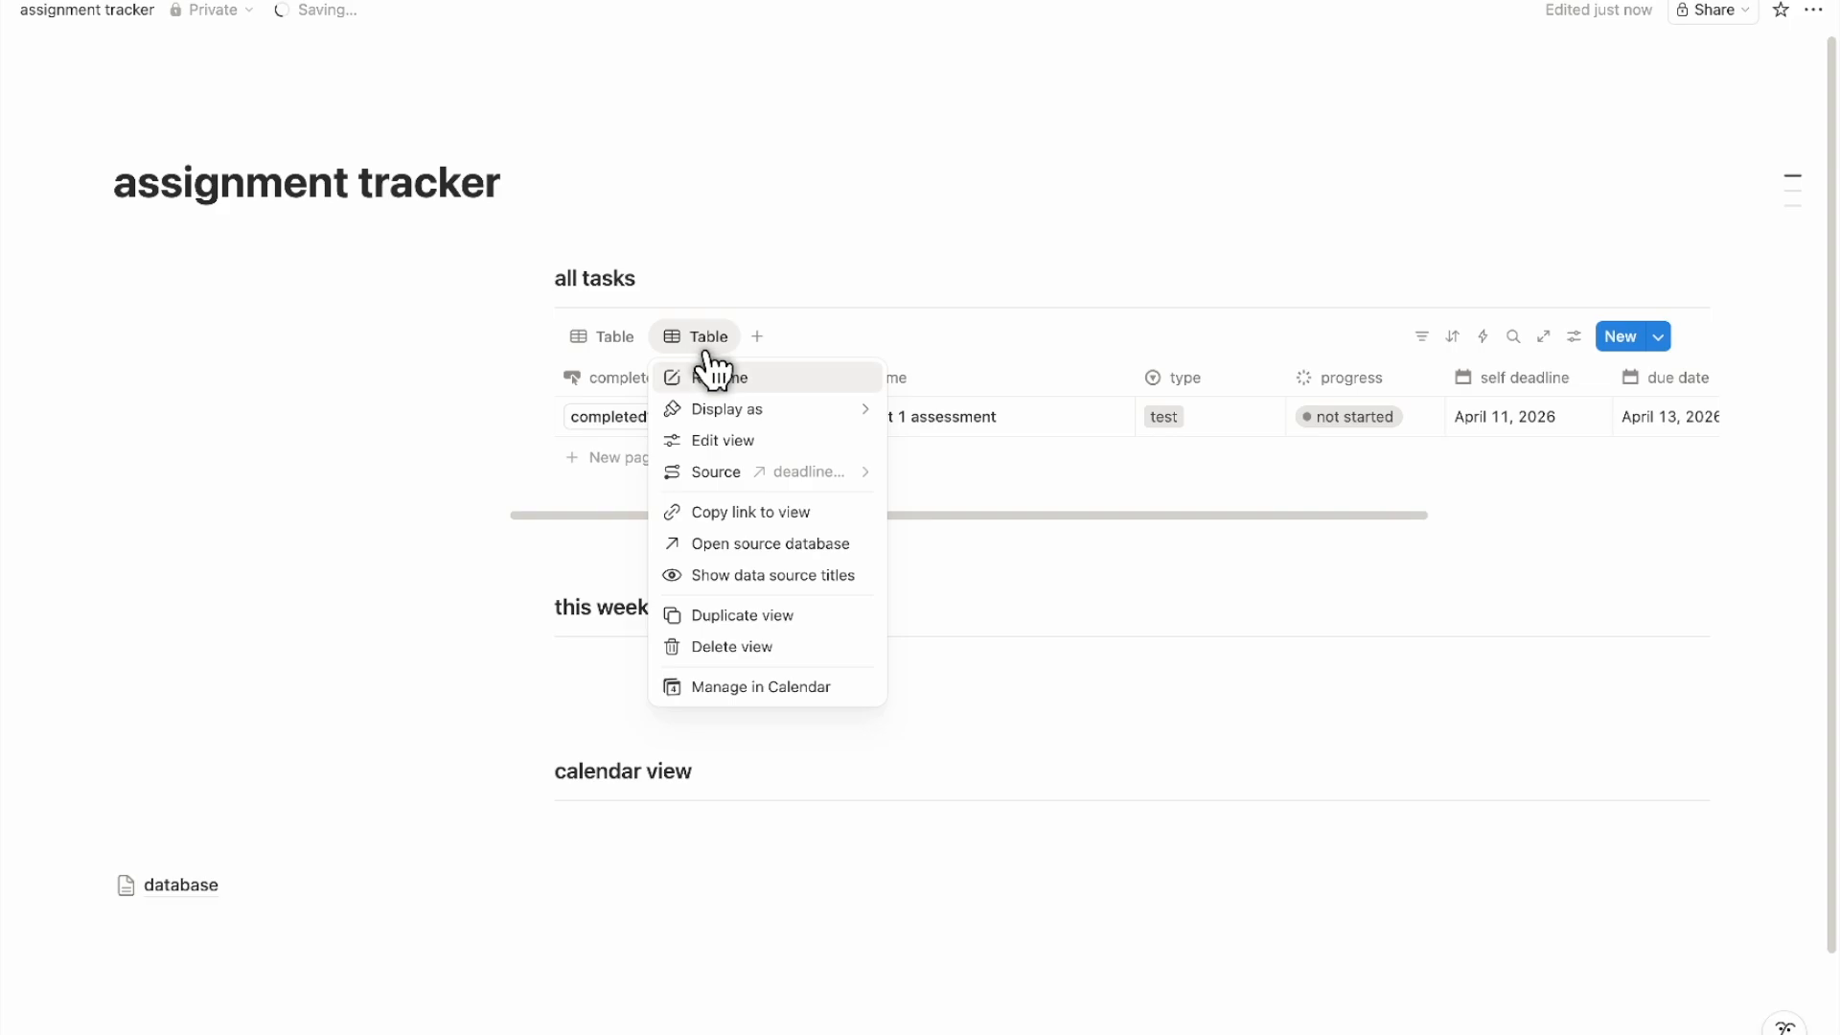
{"action": "left_click", "coordinate": [719, 440]}
{"action": "type", "text": "fini"}
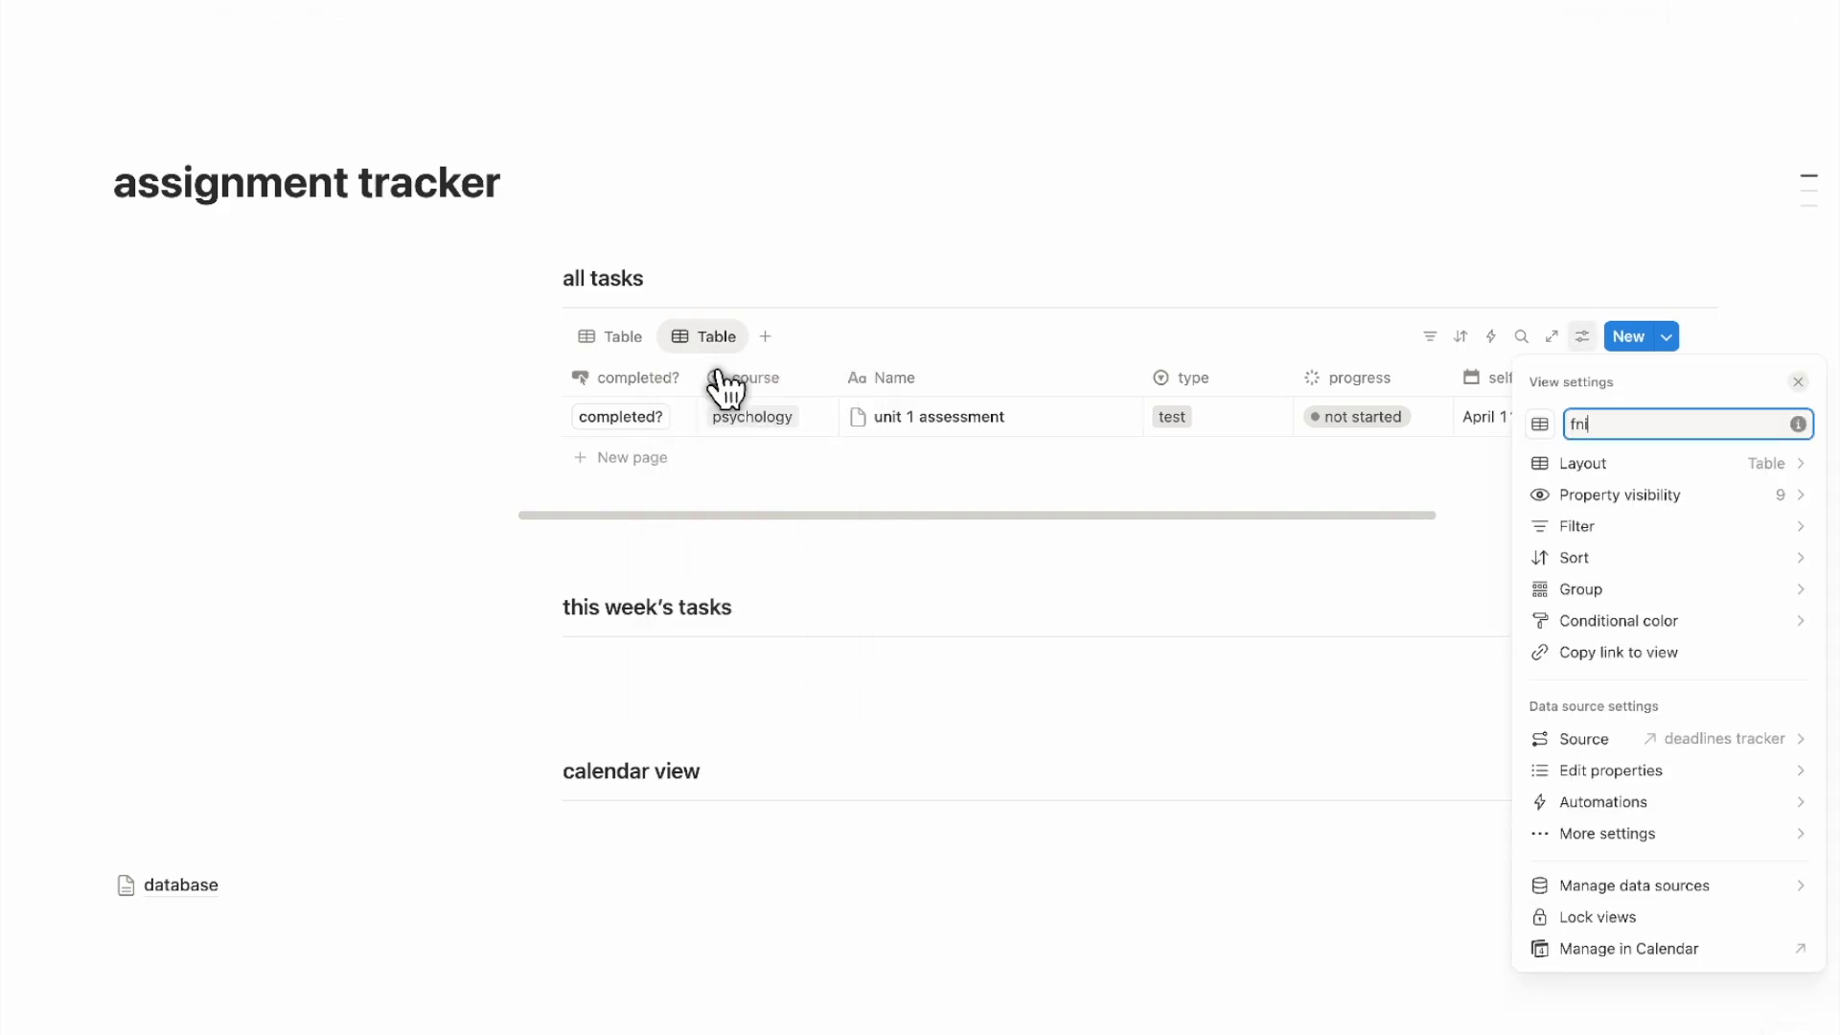
{"action": "type", "text": "shed"}
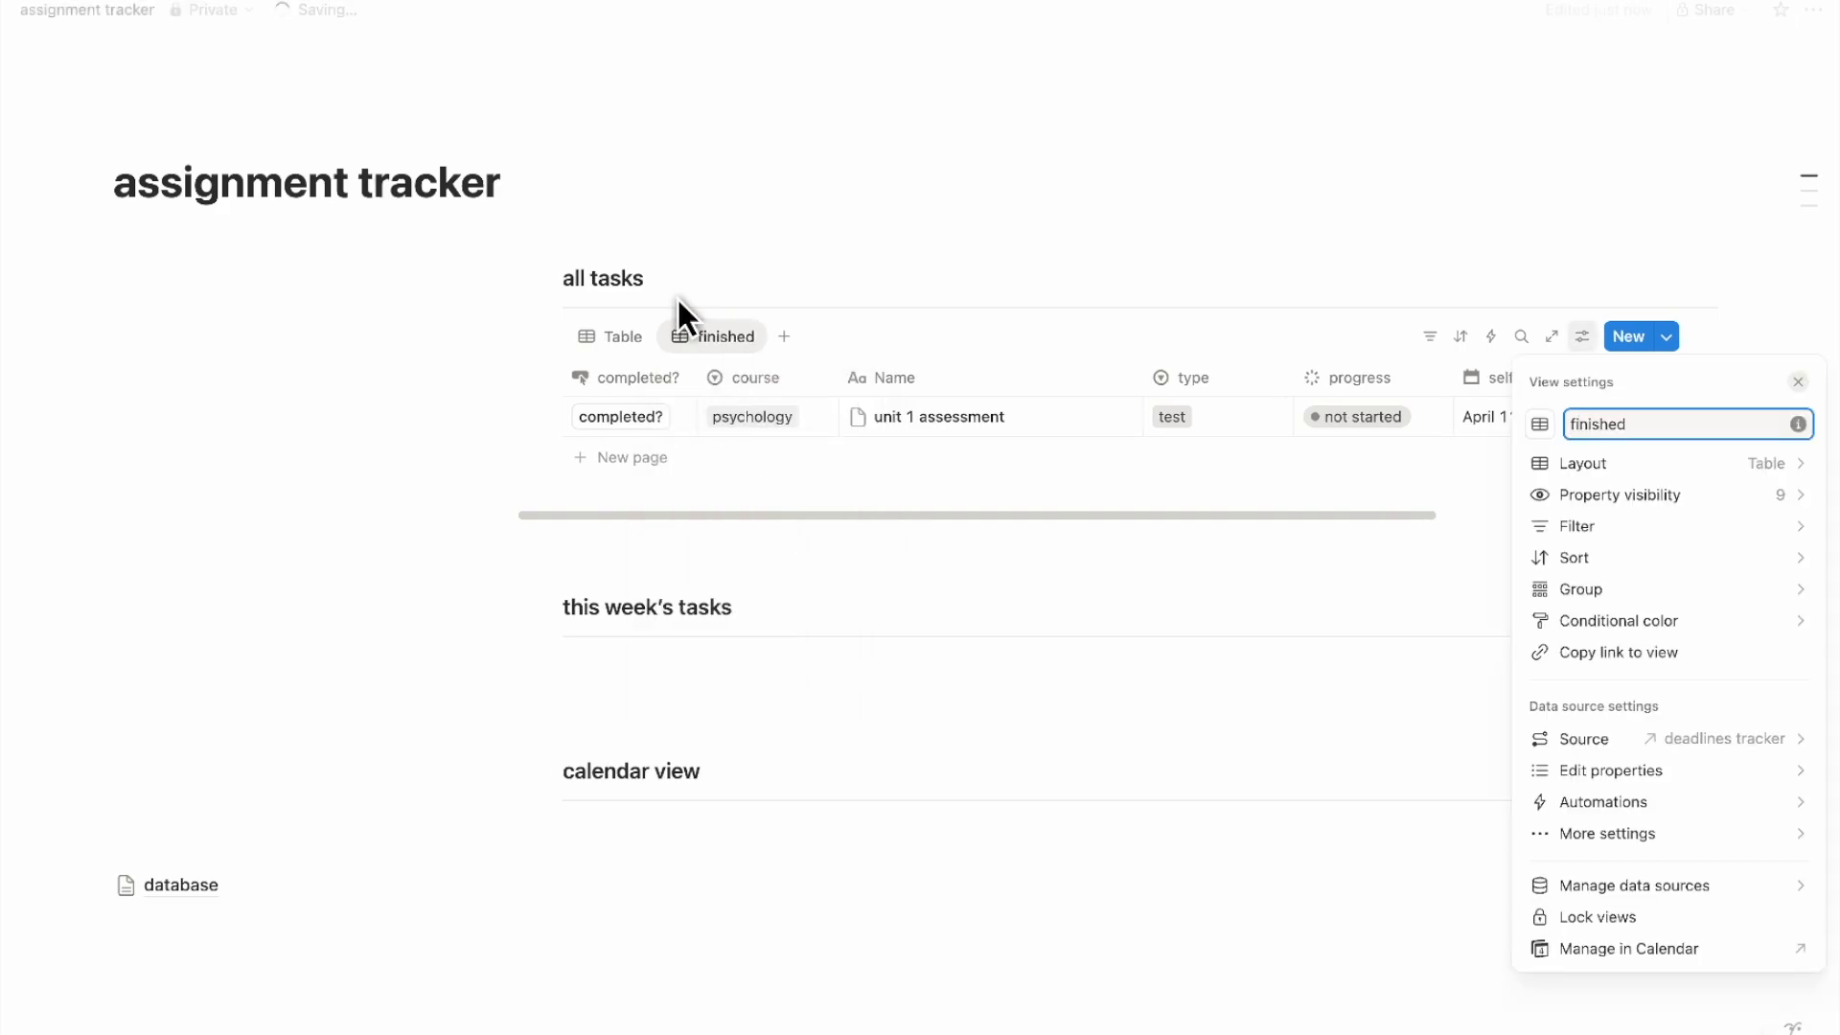
Rename the first table view of the all tasks database as "unfinished"
{"action": "left_click", "coordinate": [597, 340]}
{"action": "left_click", "coordinate": [583, 342]}
{"action": "left_click", "coordinate": [596, 335]}
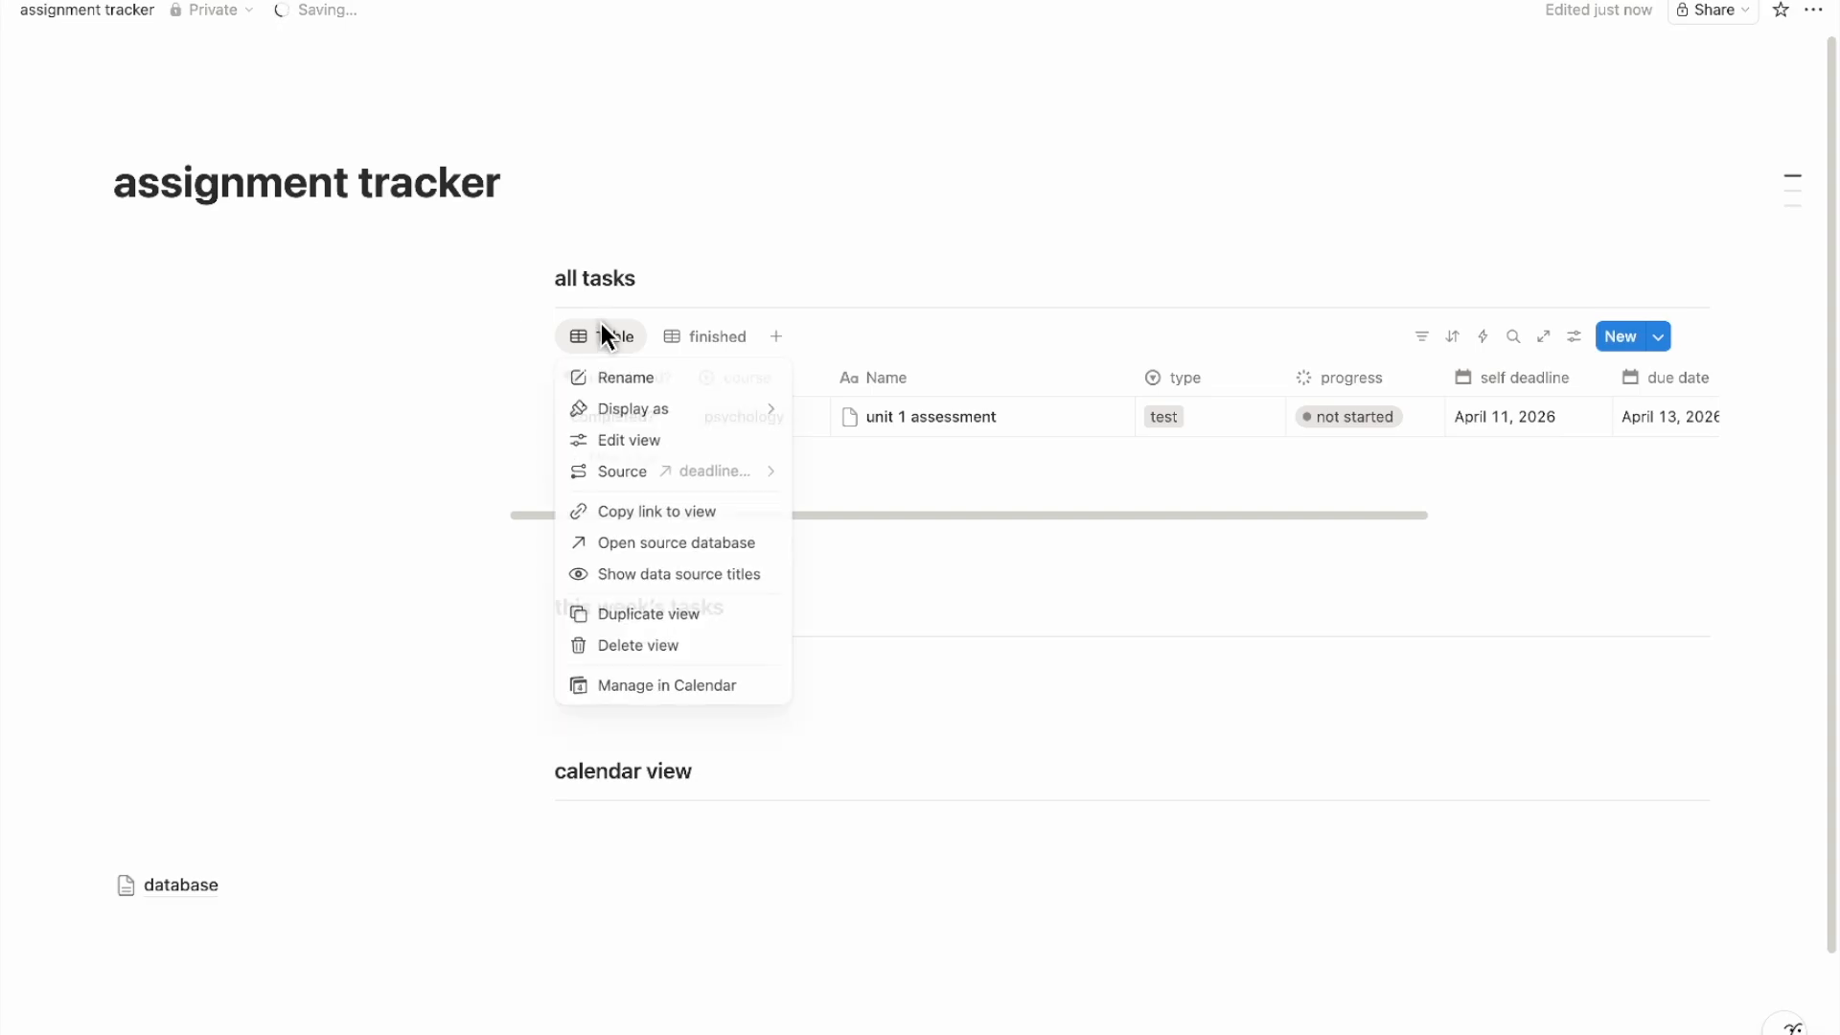
{"action": "left_click", "coordinate": [628, 384]}
{"action": "type", "text": "unifinis"}
{"action": "key", "text": "alt+BackSpace"}
{"action": "type", "text": "uni"}
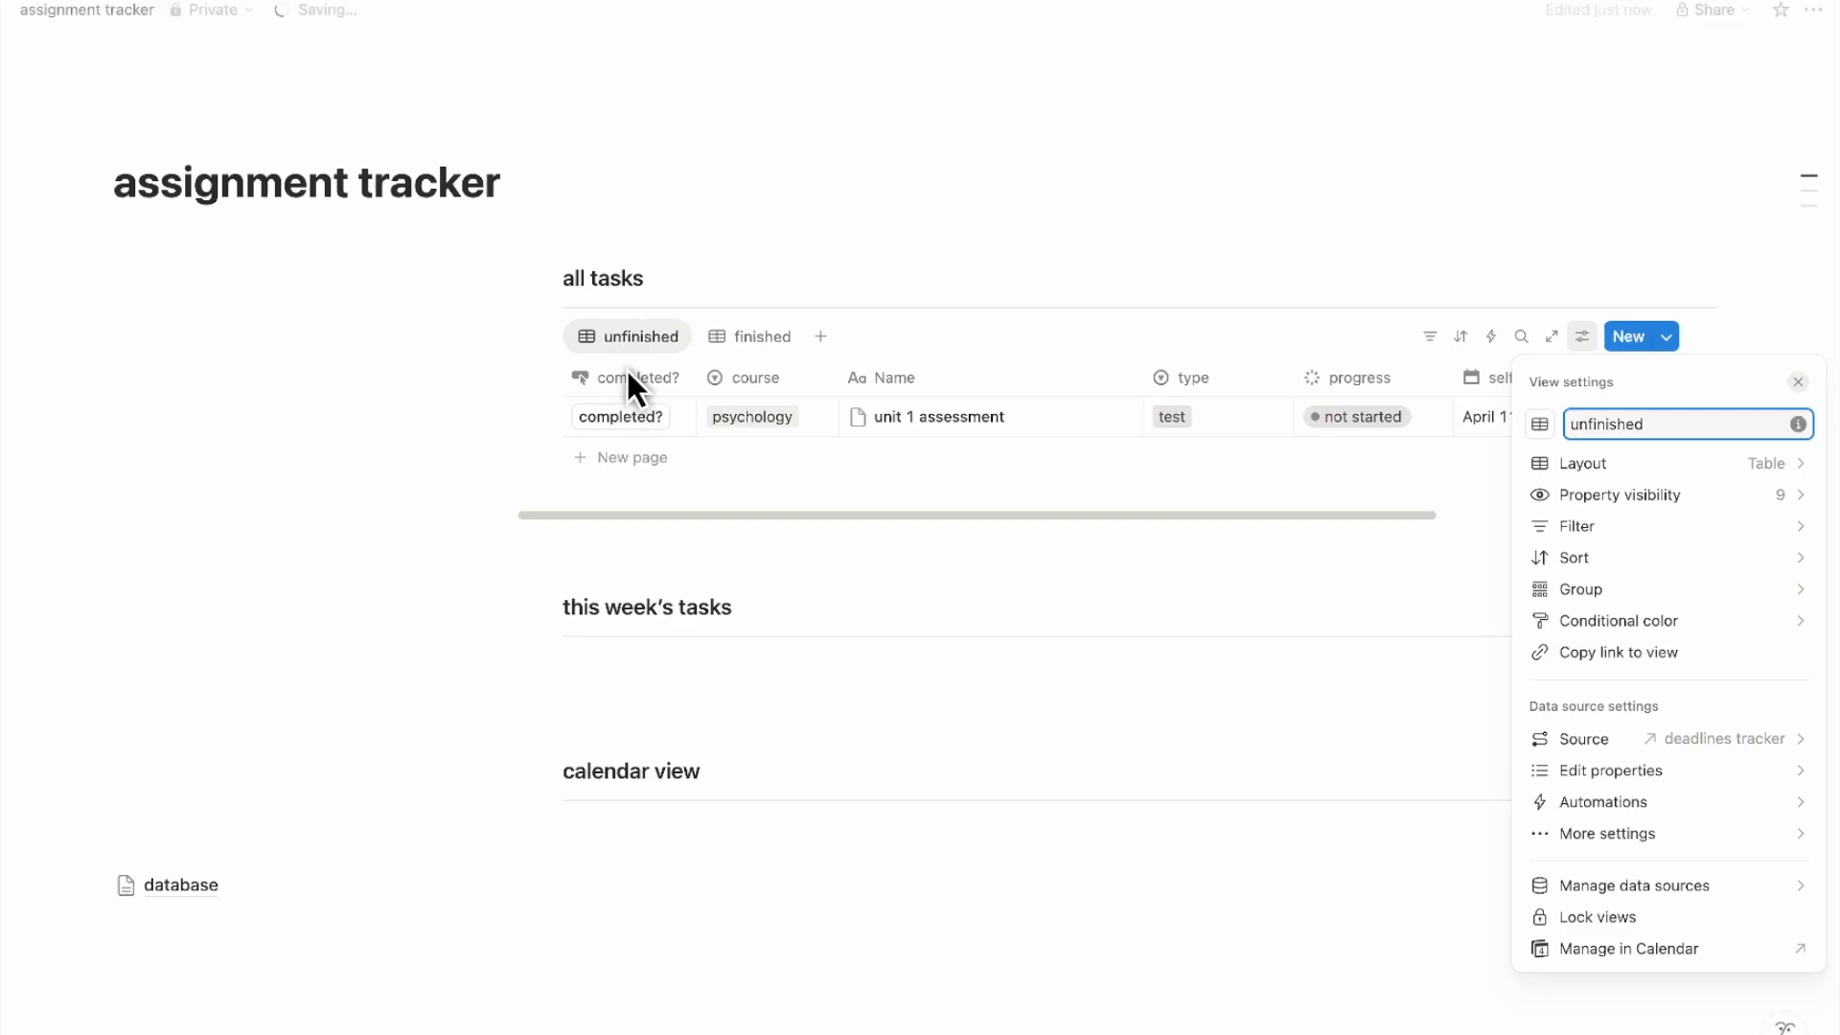
{"action": "key", "text": "Escape"}
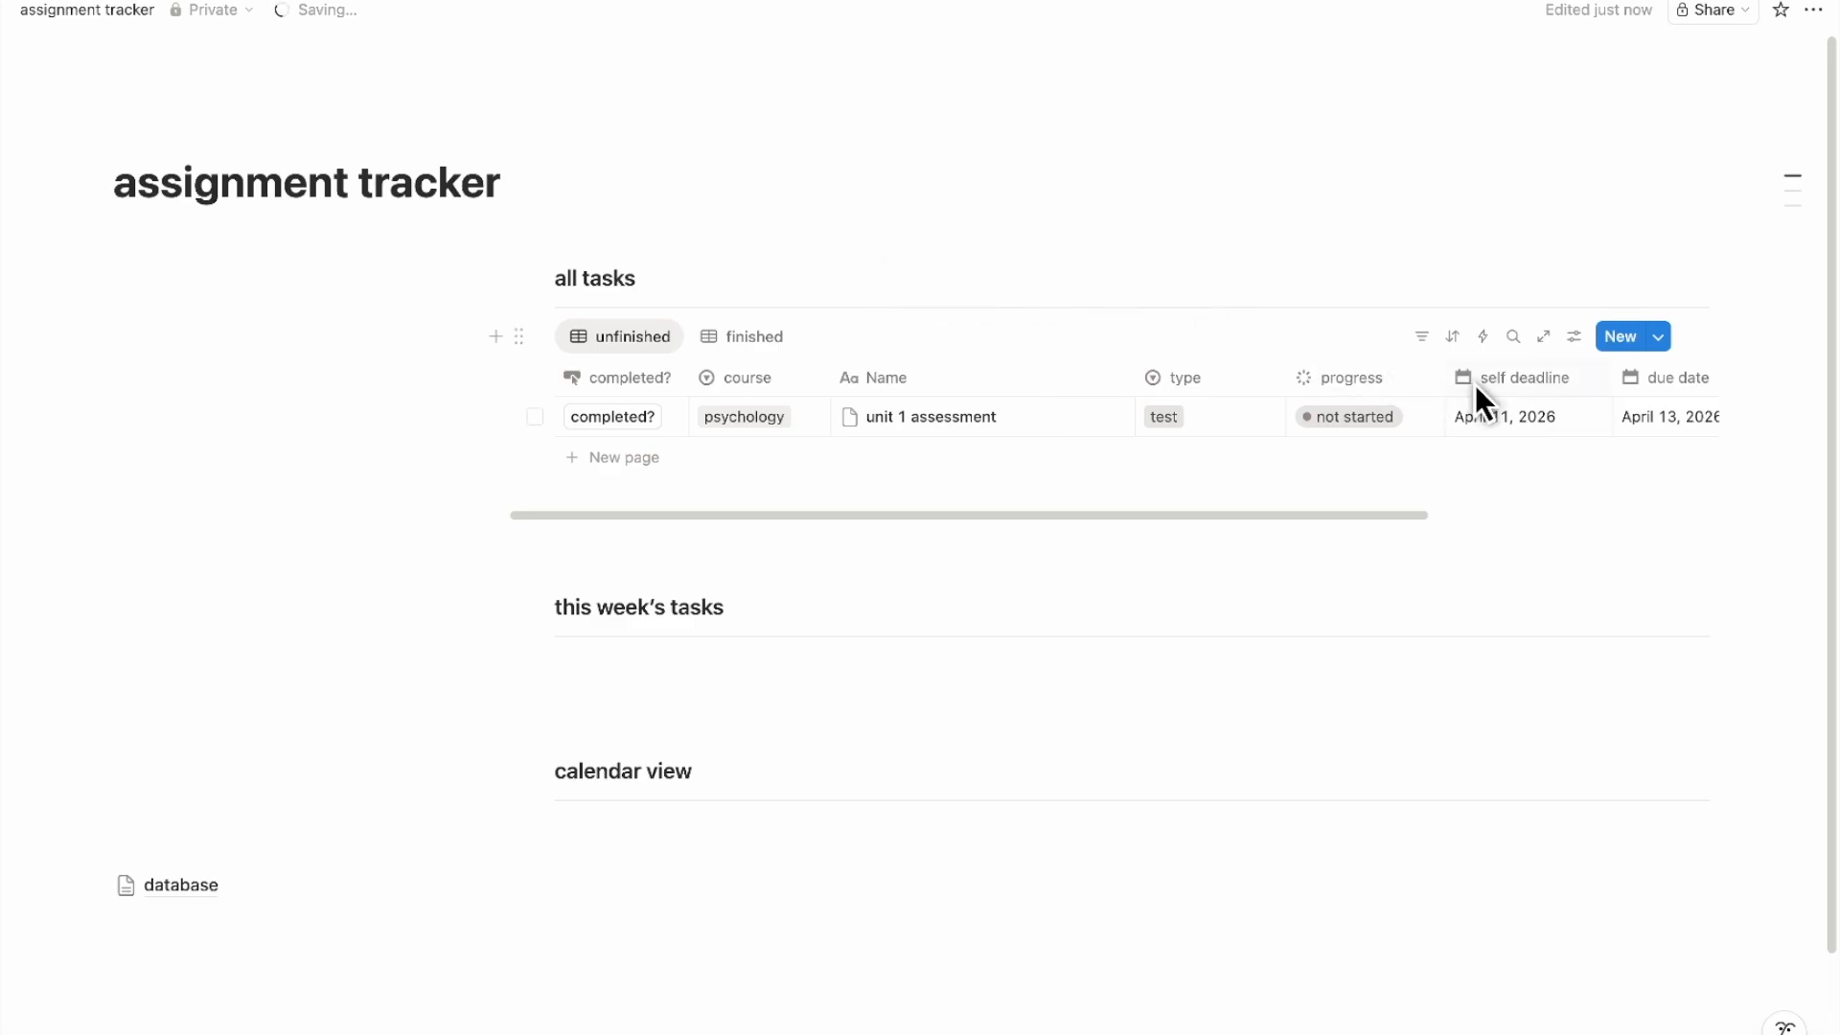
Filter the unfinished view by progress to To-do, In progress and reviewed, and collapse the filter bar
{"action": "left_click", "coordinate": [1423, 340]}
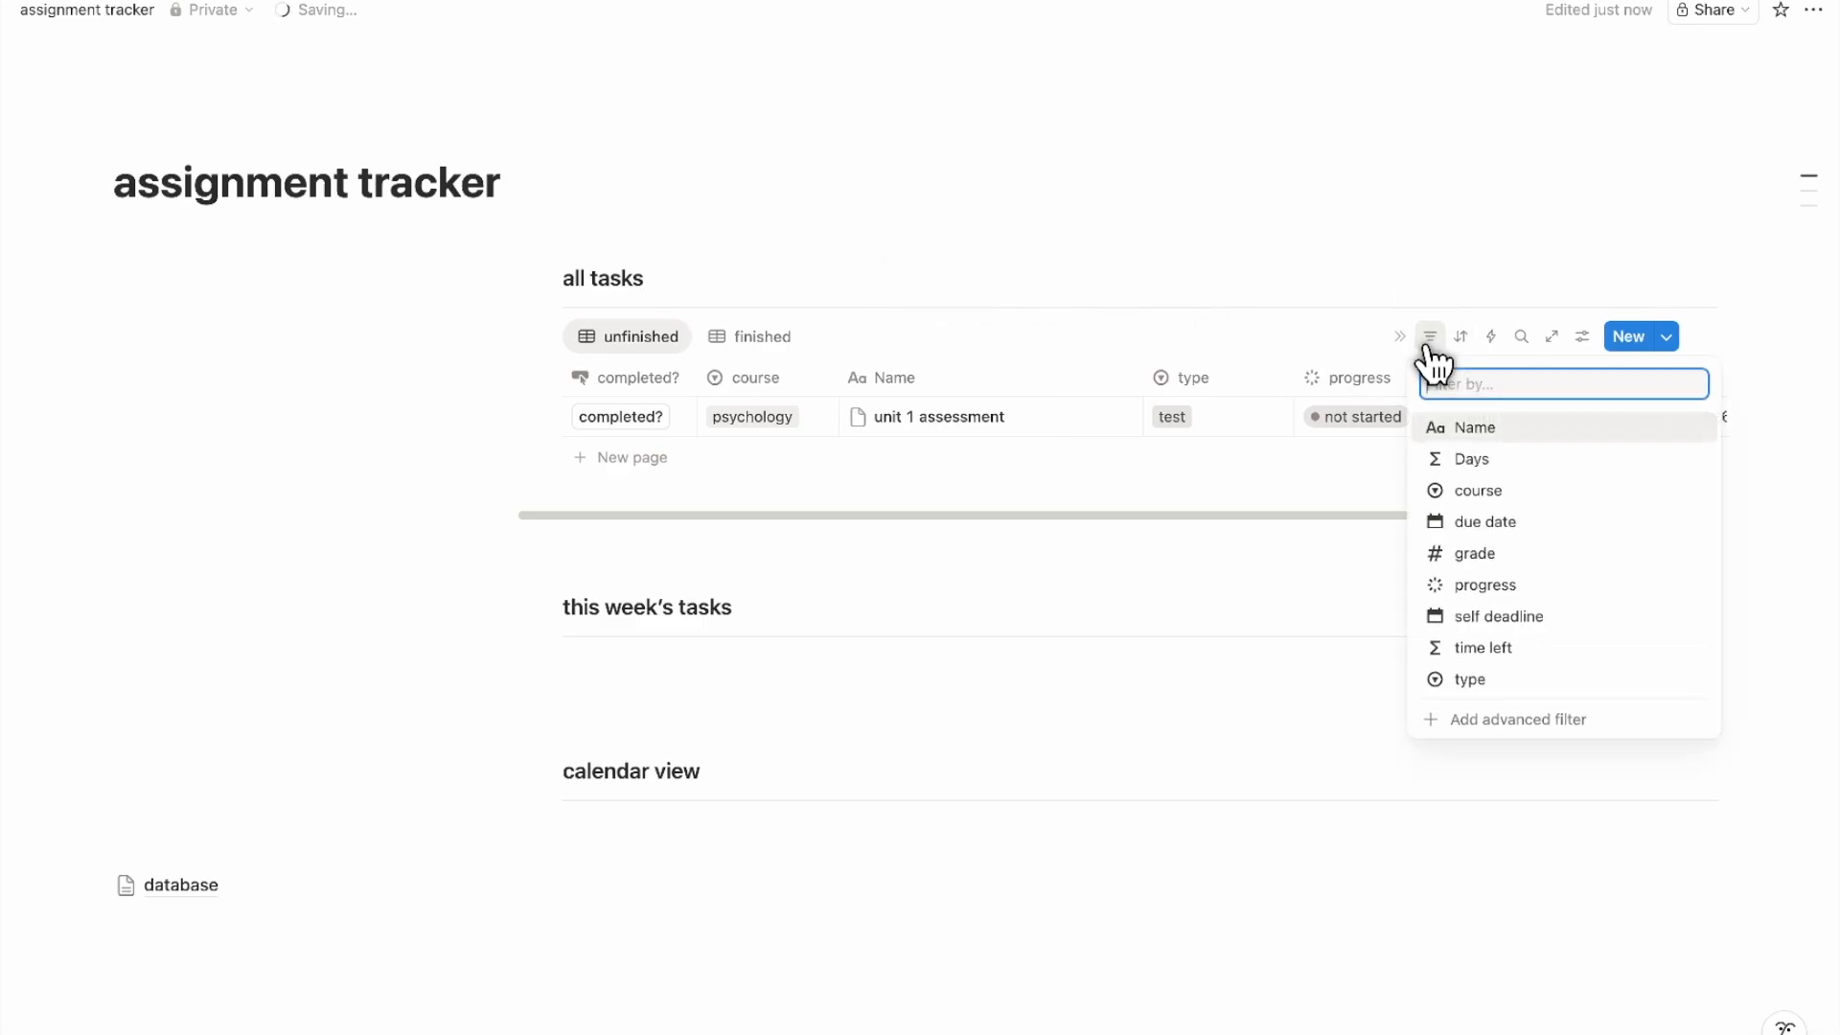
{"action": "left_click", "coordinate": [1477, 586]}
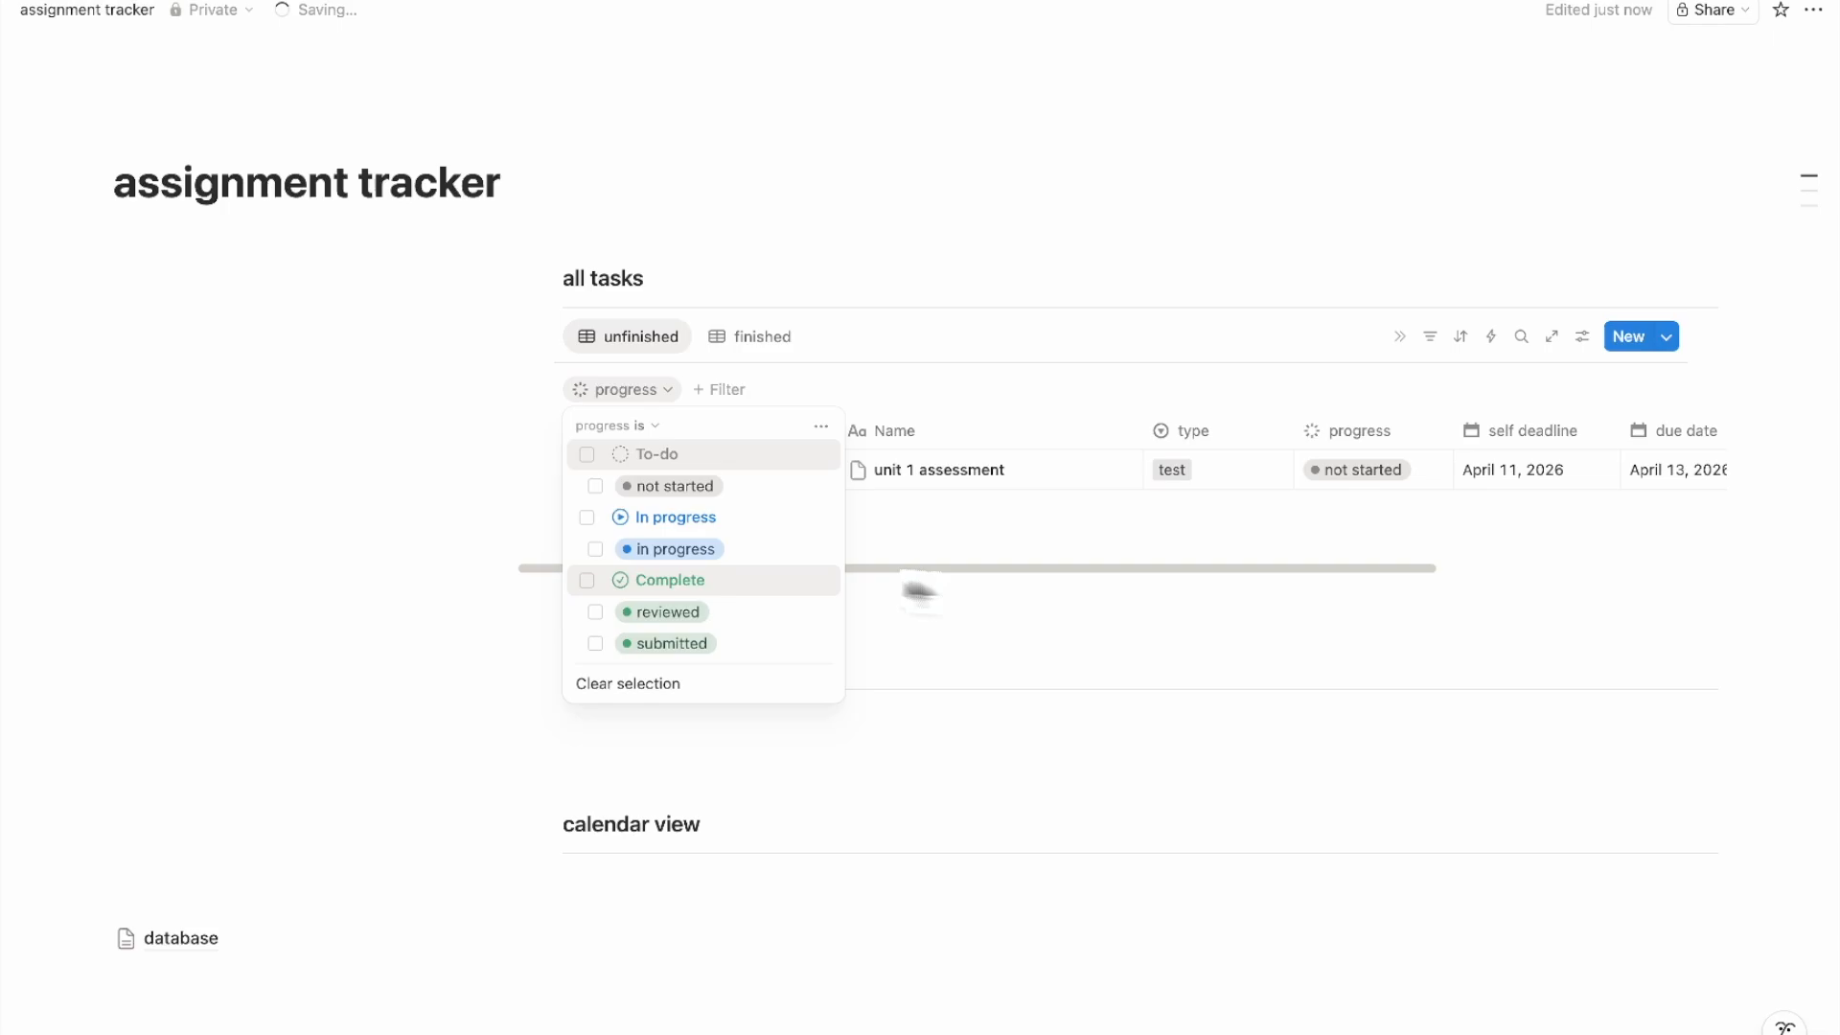
{"action": "left_click", "coordinate": [587, 455]}
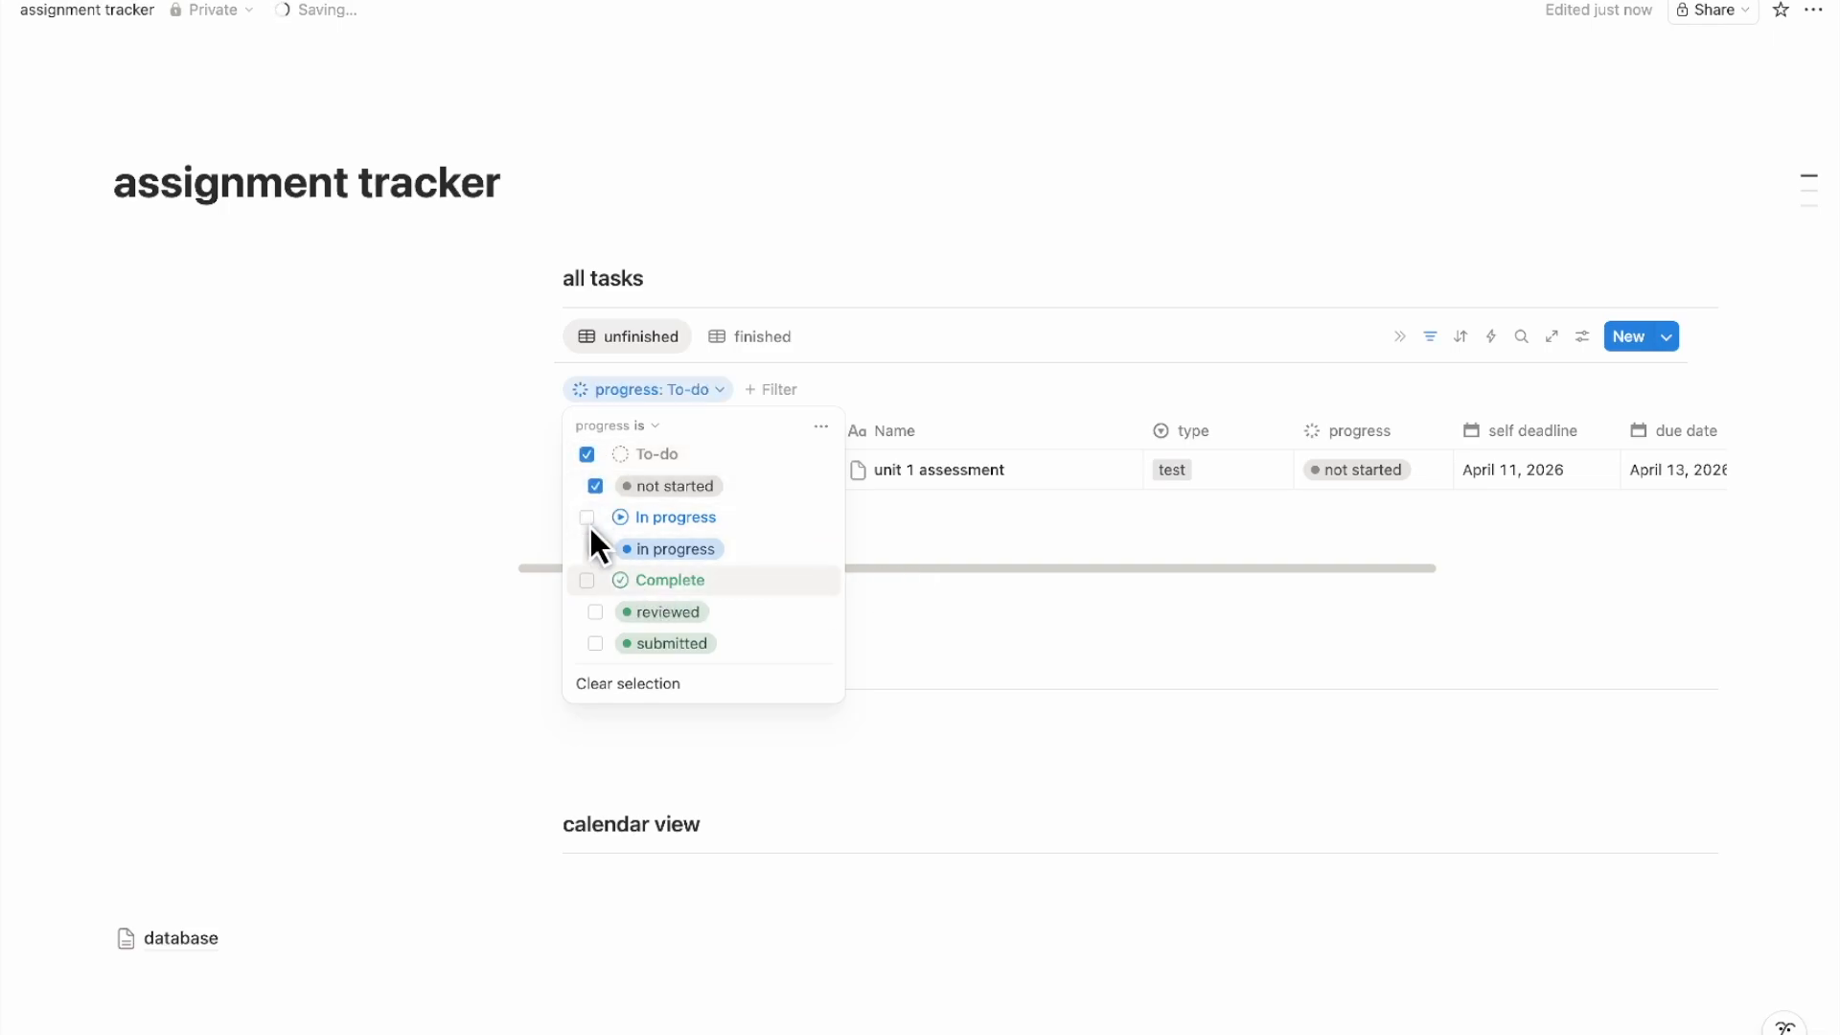
{"action": "left_click", "coordinate": [596, 613]}
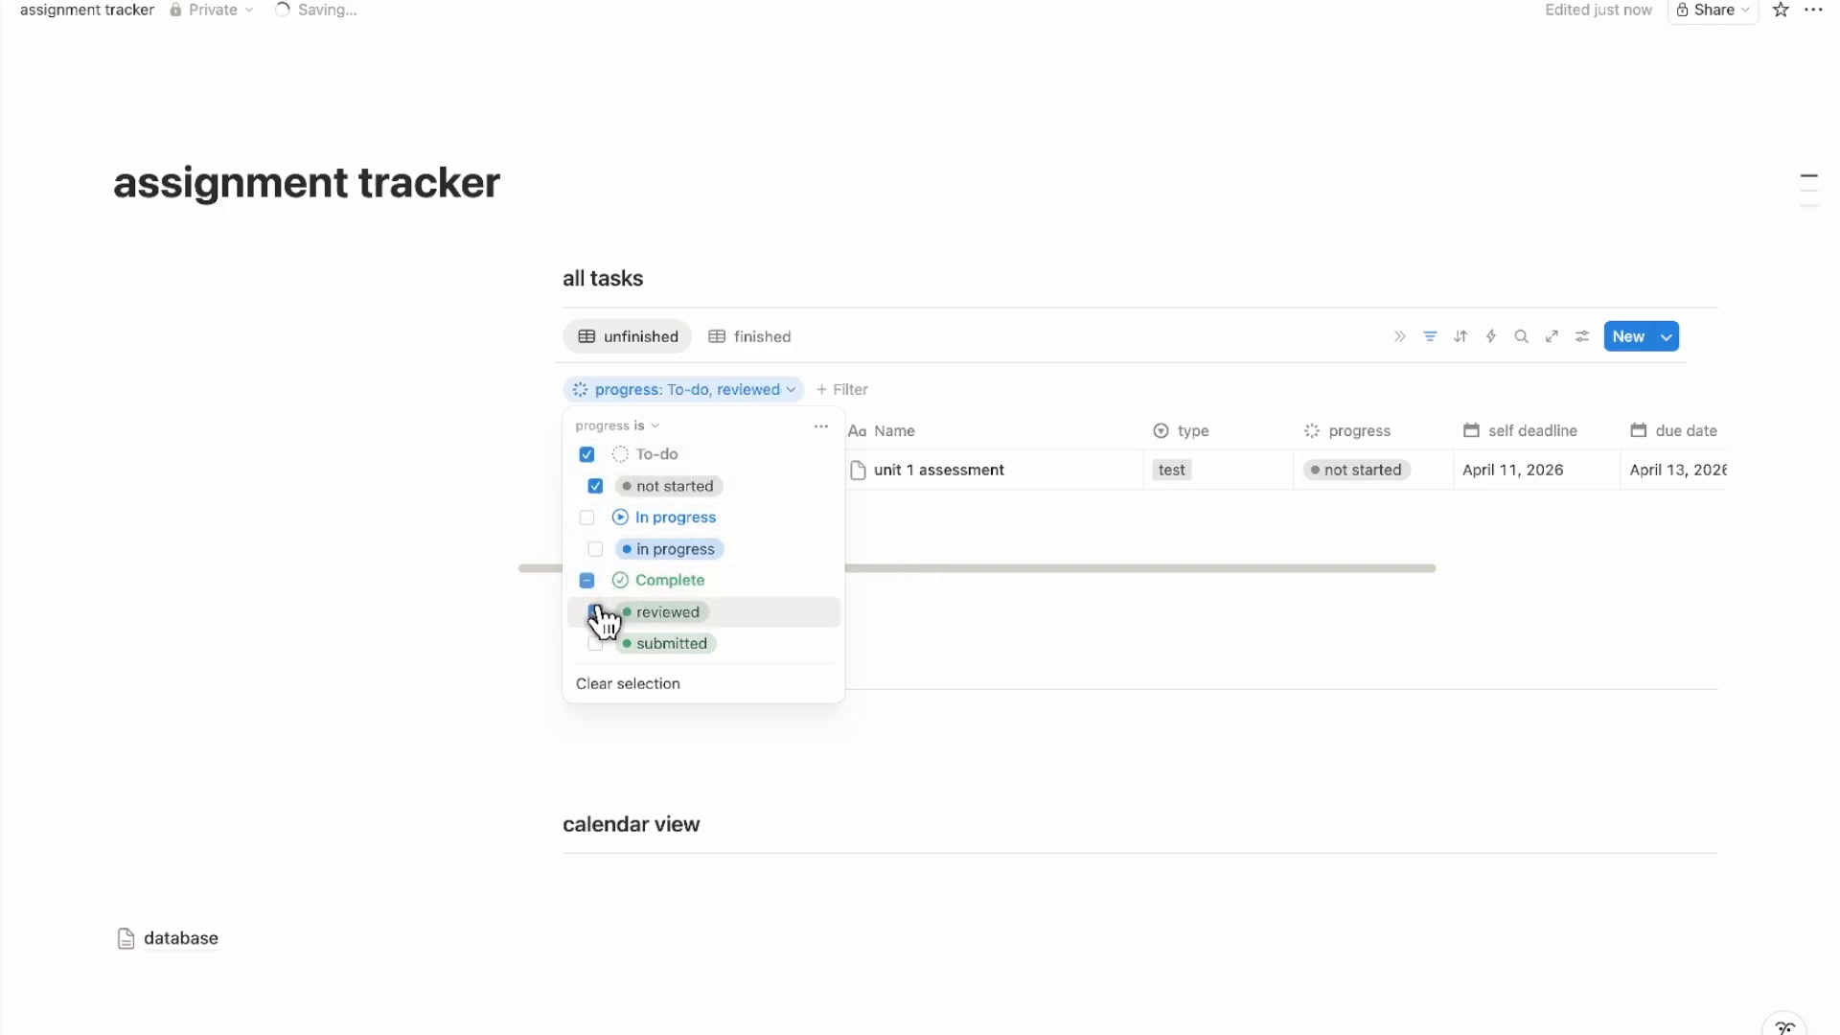
{"action": "left_click", "coordinate": [595, 549]}
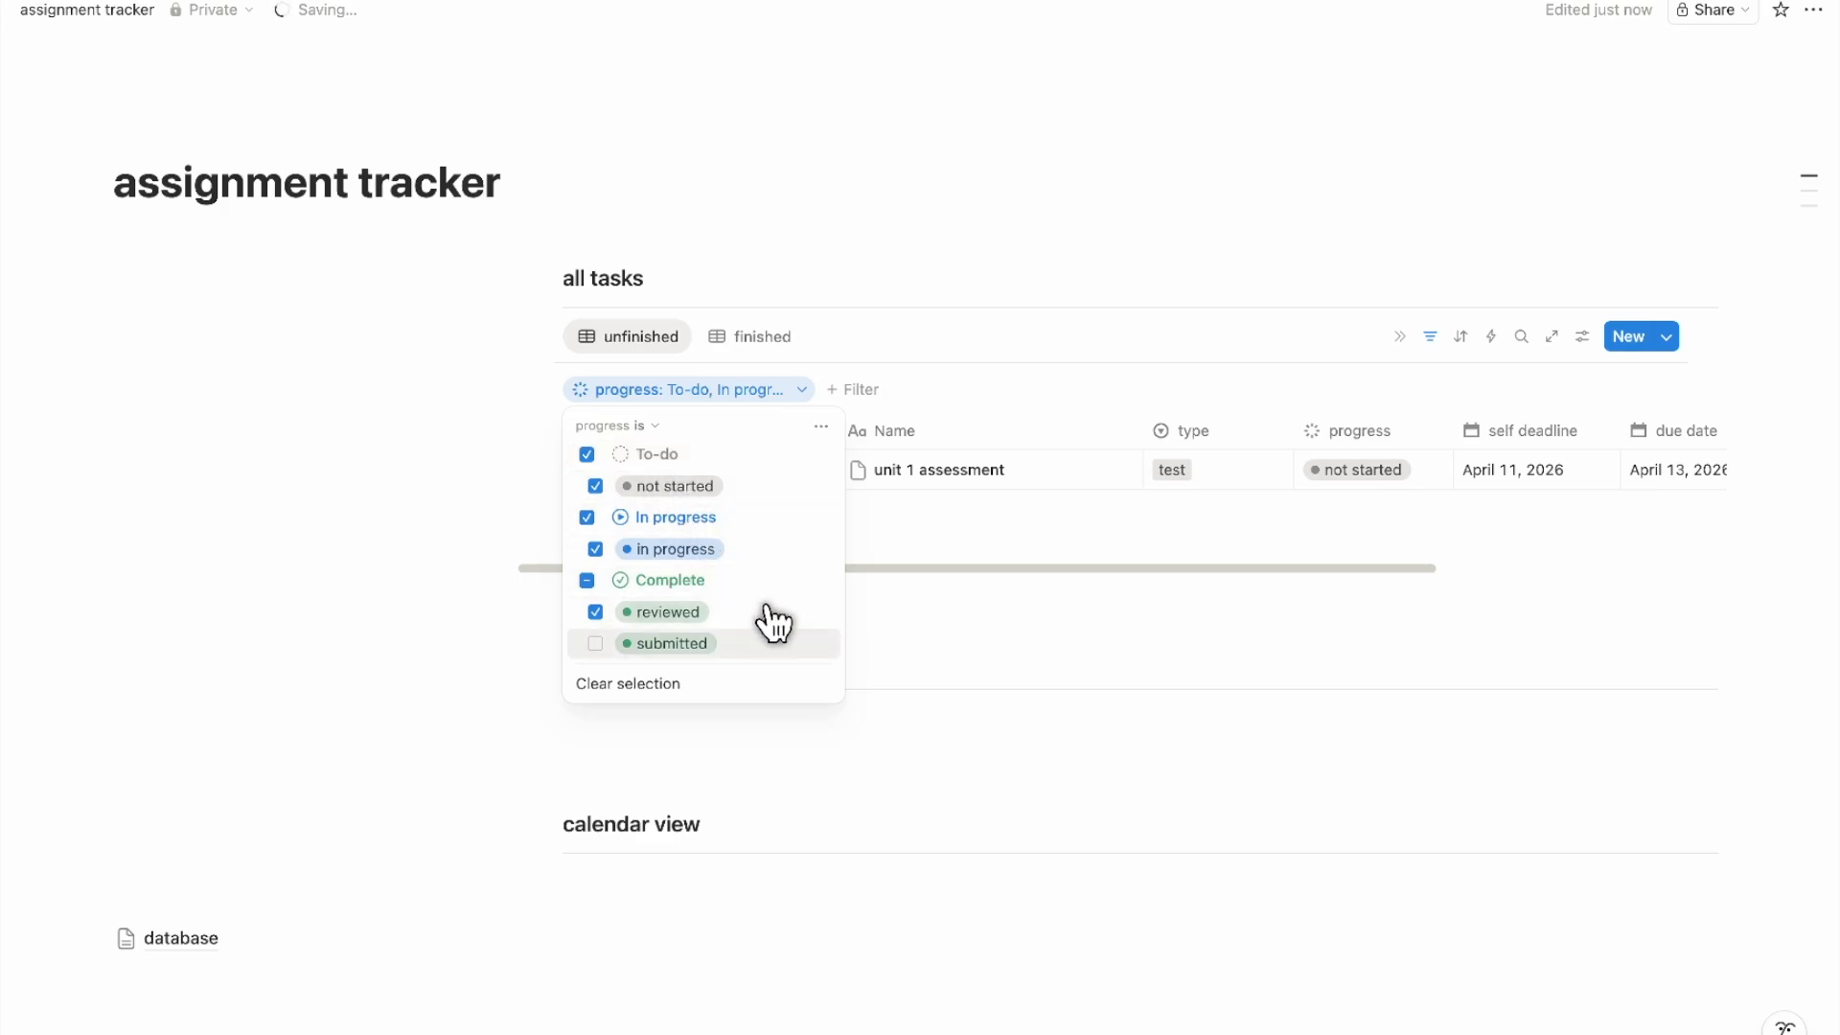
{"action": "left_click", "coordinate": [987, 655]}
{"action": "left_click", "coordinate": [1422, 338]}
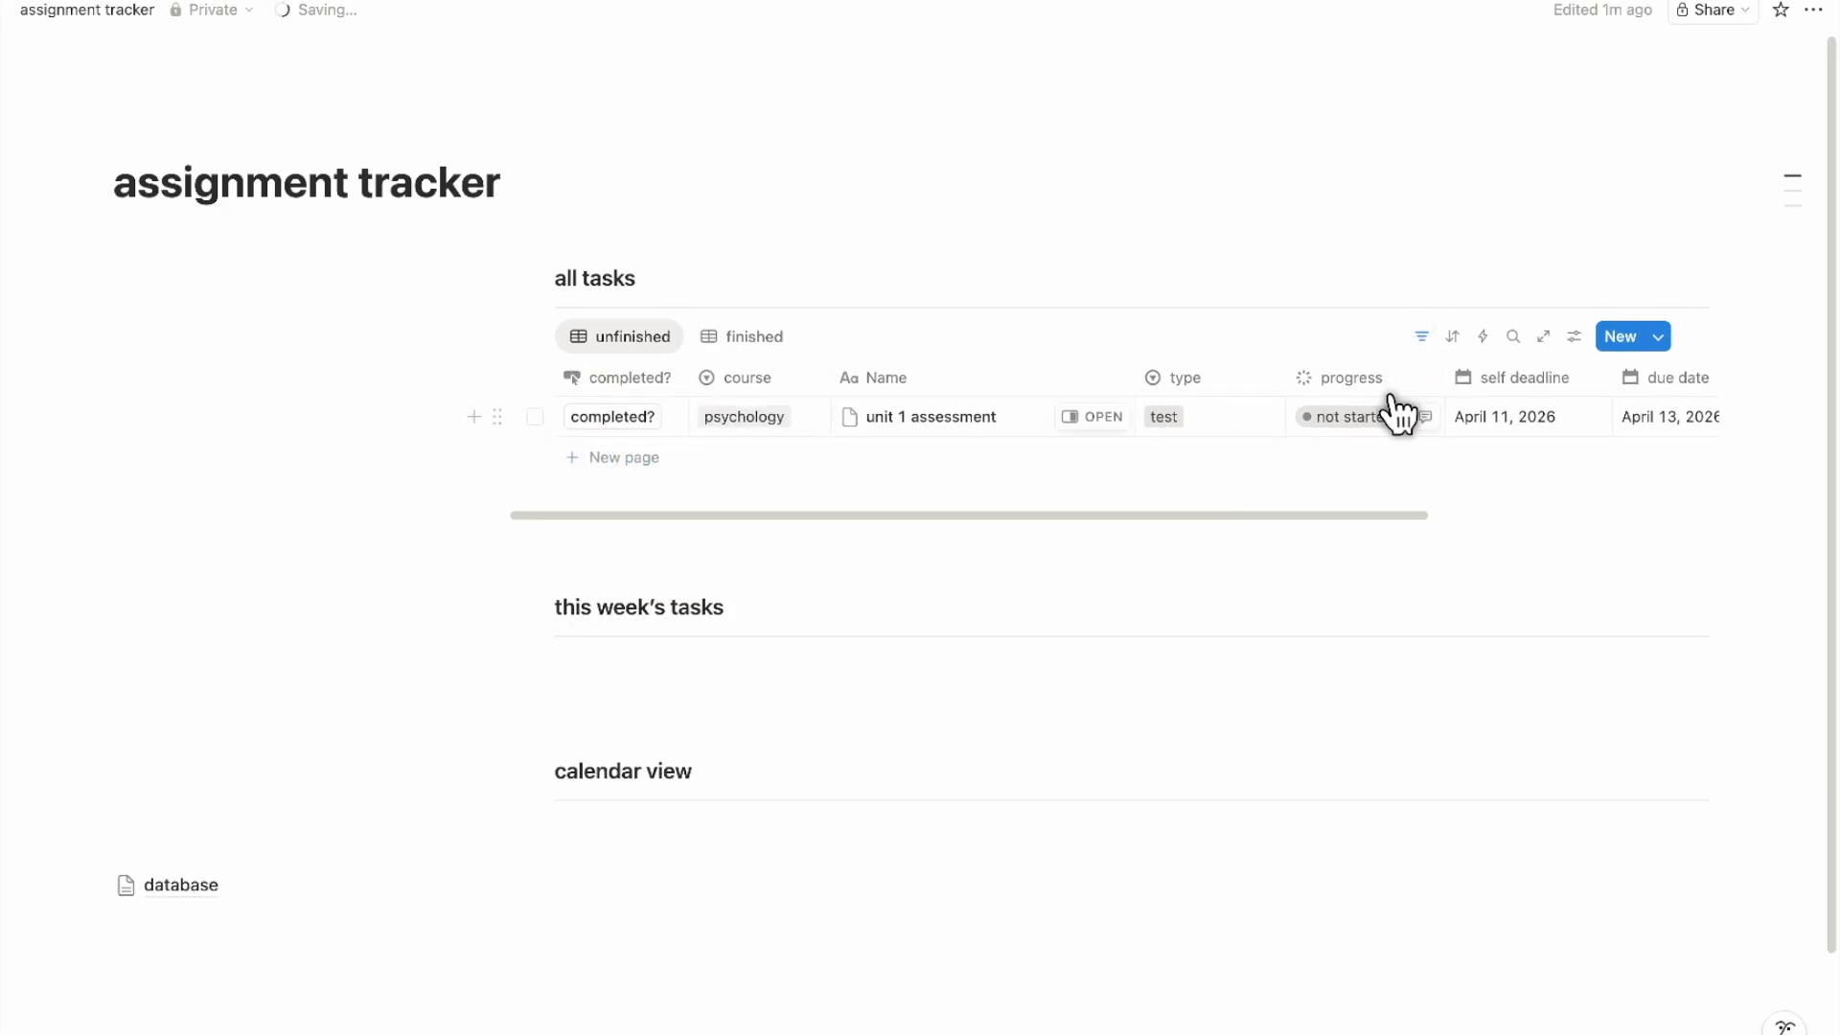
Test the unfinished view's filter by setting the unit 1 assessment's progress to submitted, and undo that change
{"action": "left_click", "coordinate": [1320, 428]}
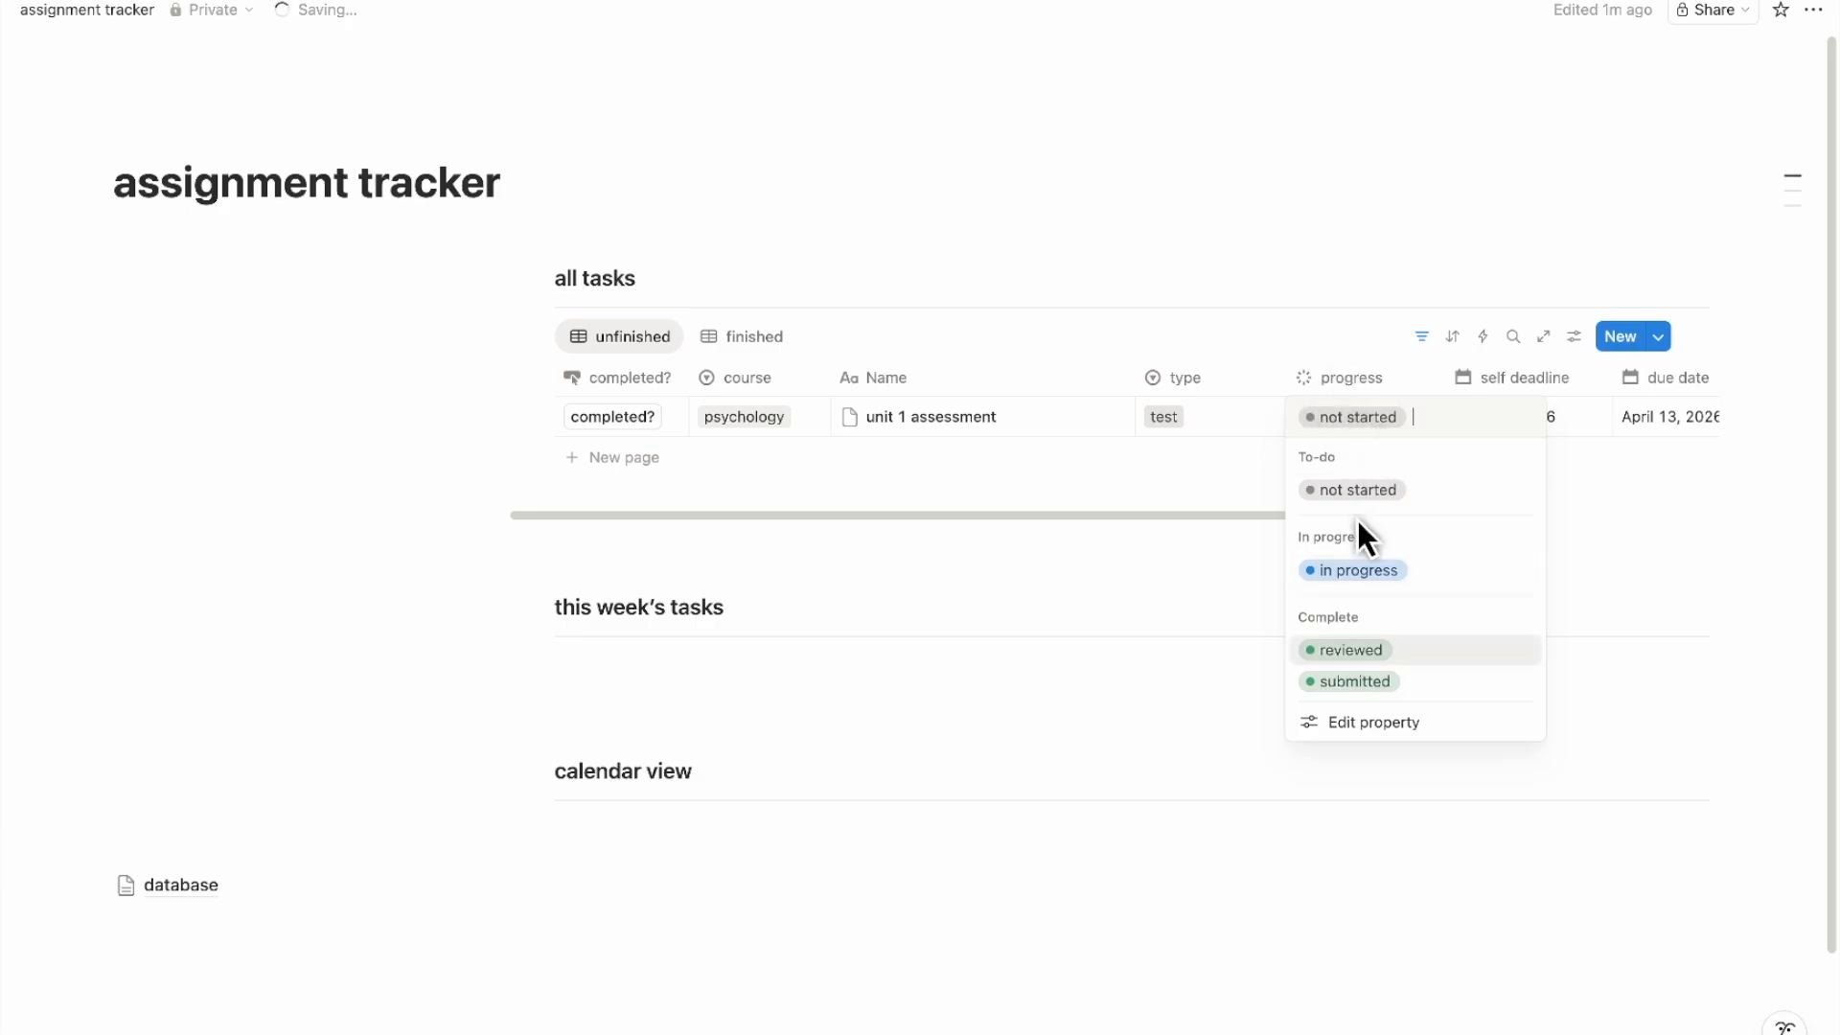
{"action": "left_click", "coordinate": [1349, 681]}
{"action": "key", "text": "Escape"}
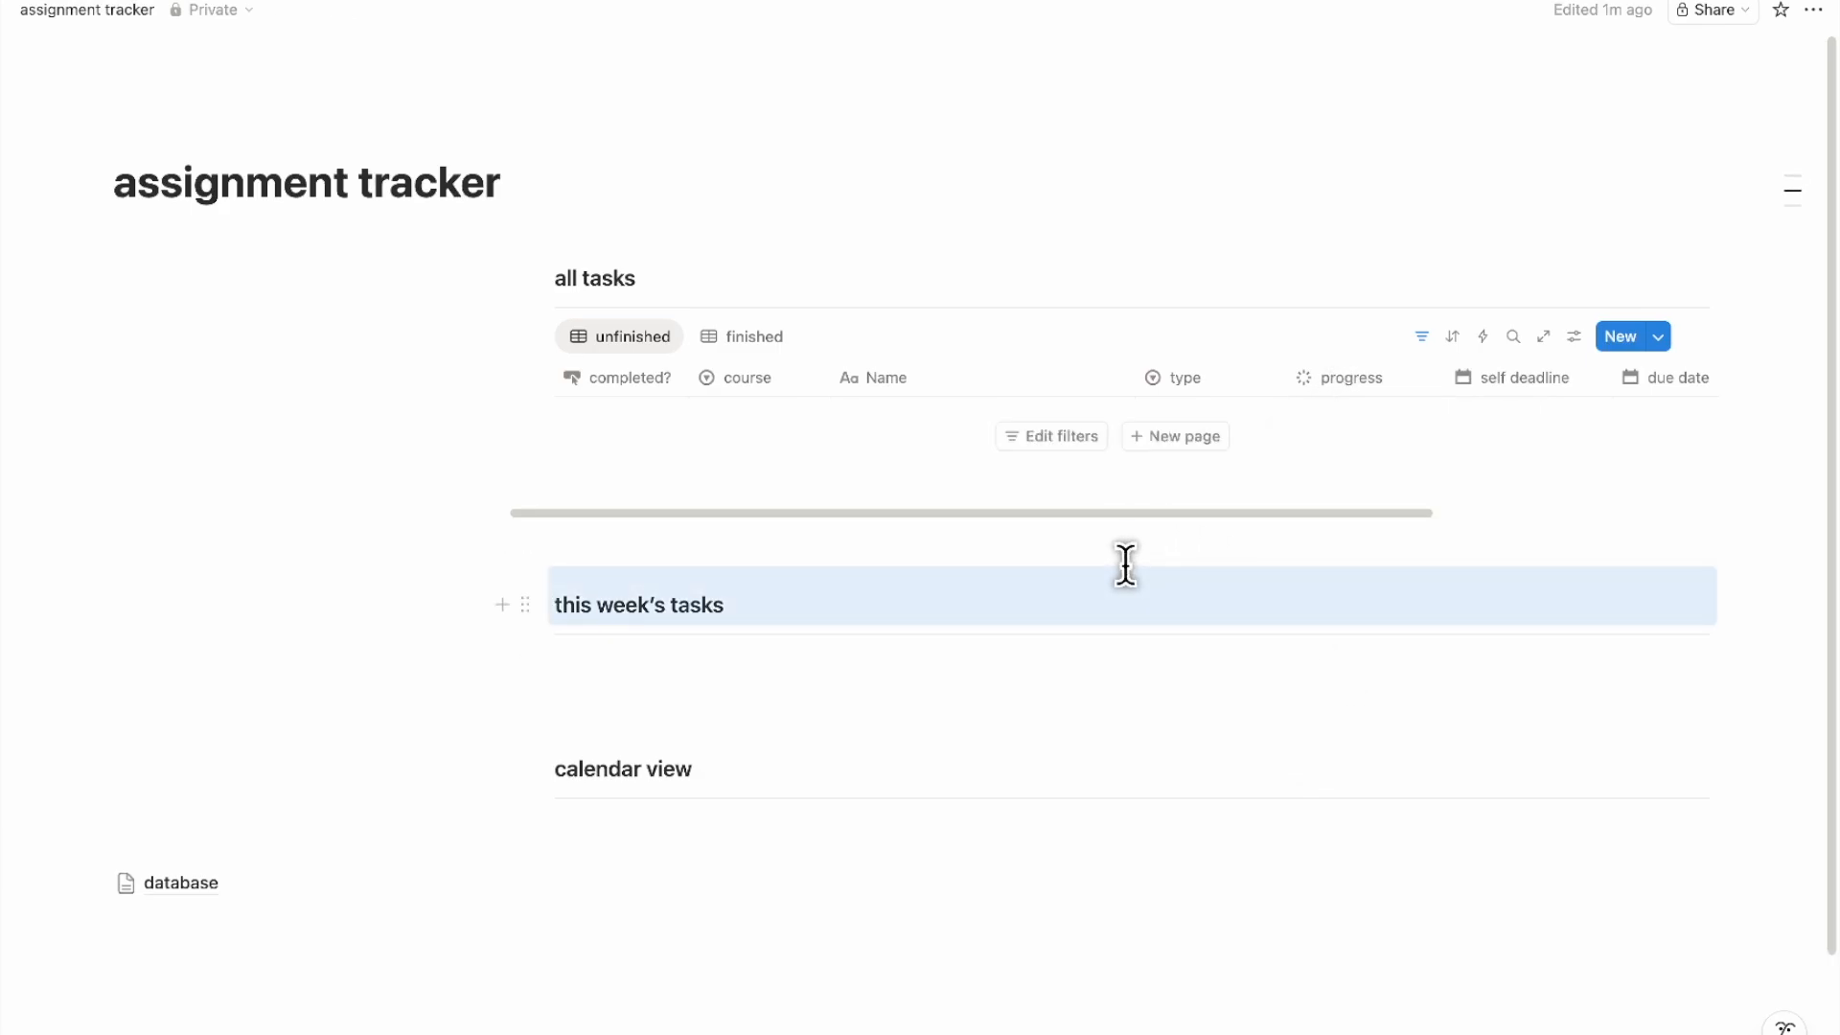
{"action": "left_click", "coordinate": [1144, 594]}
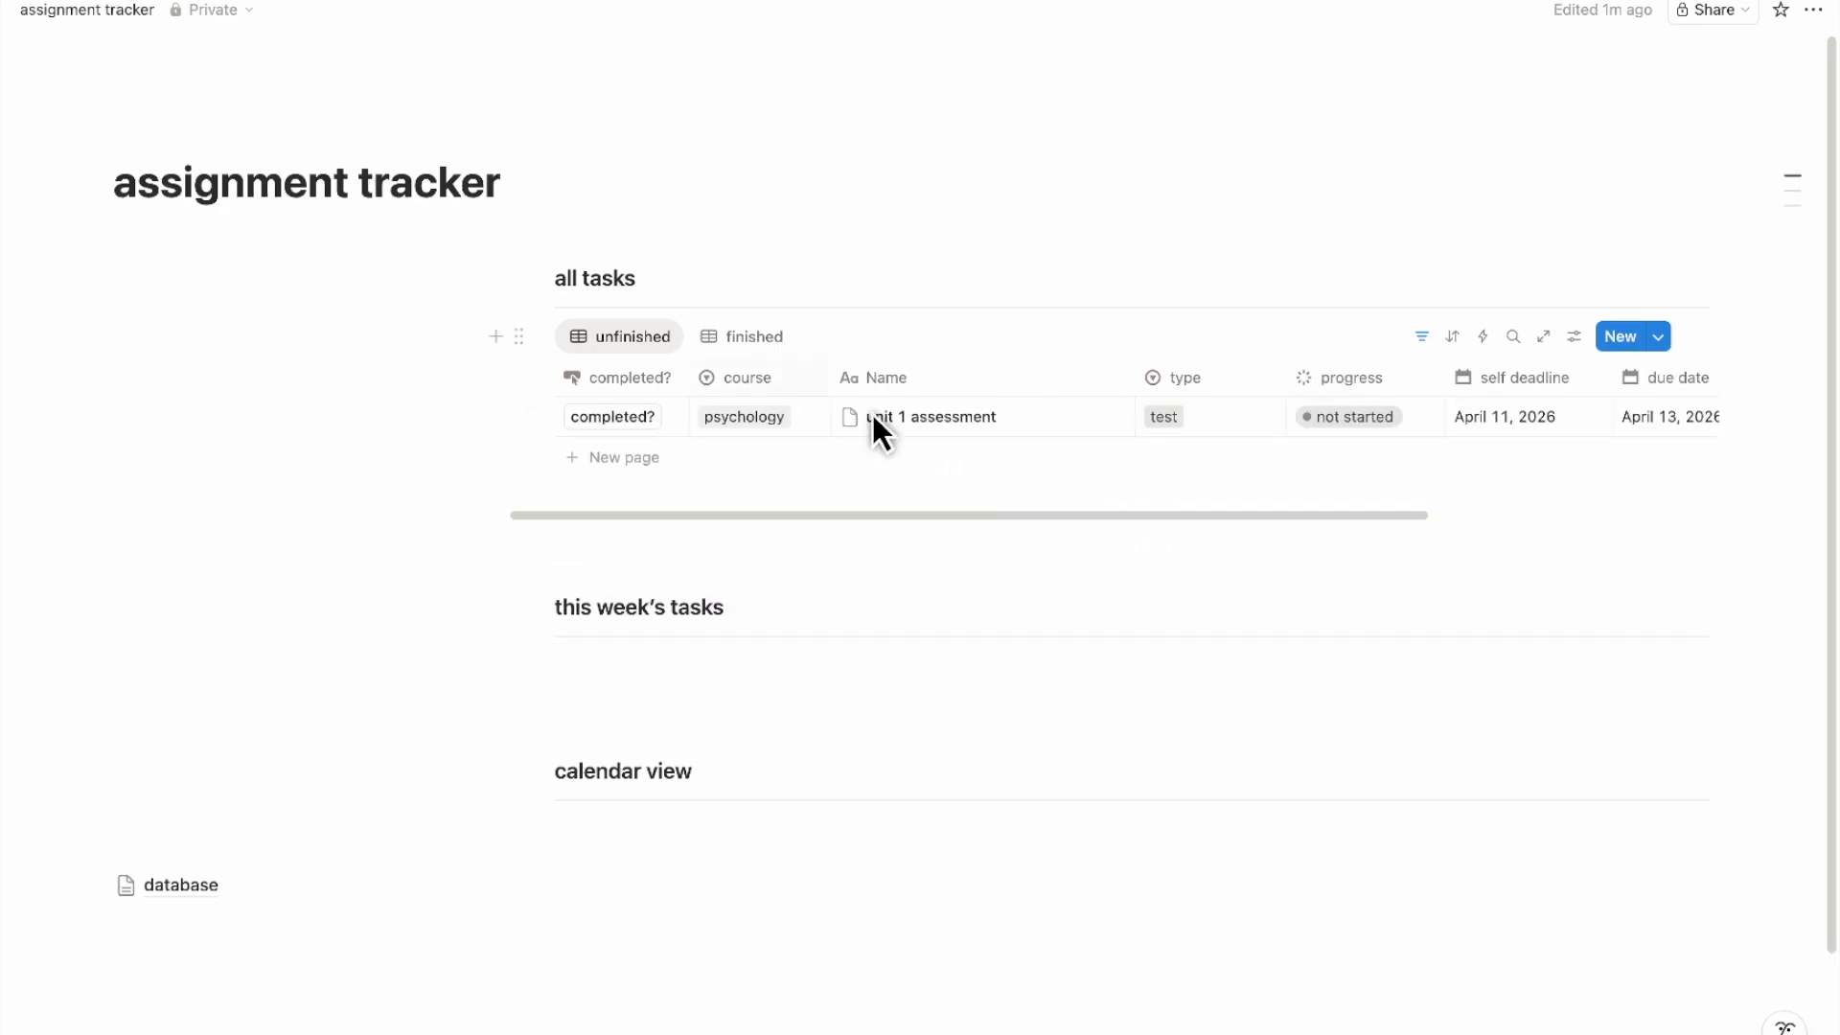
Filter the finished view of the all tasks database to entries whose progress is submitted
{"action": "left_click", "coordinate": [740, 343]}
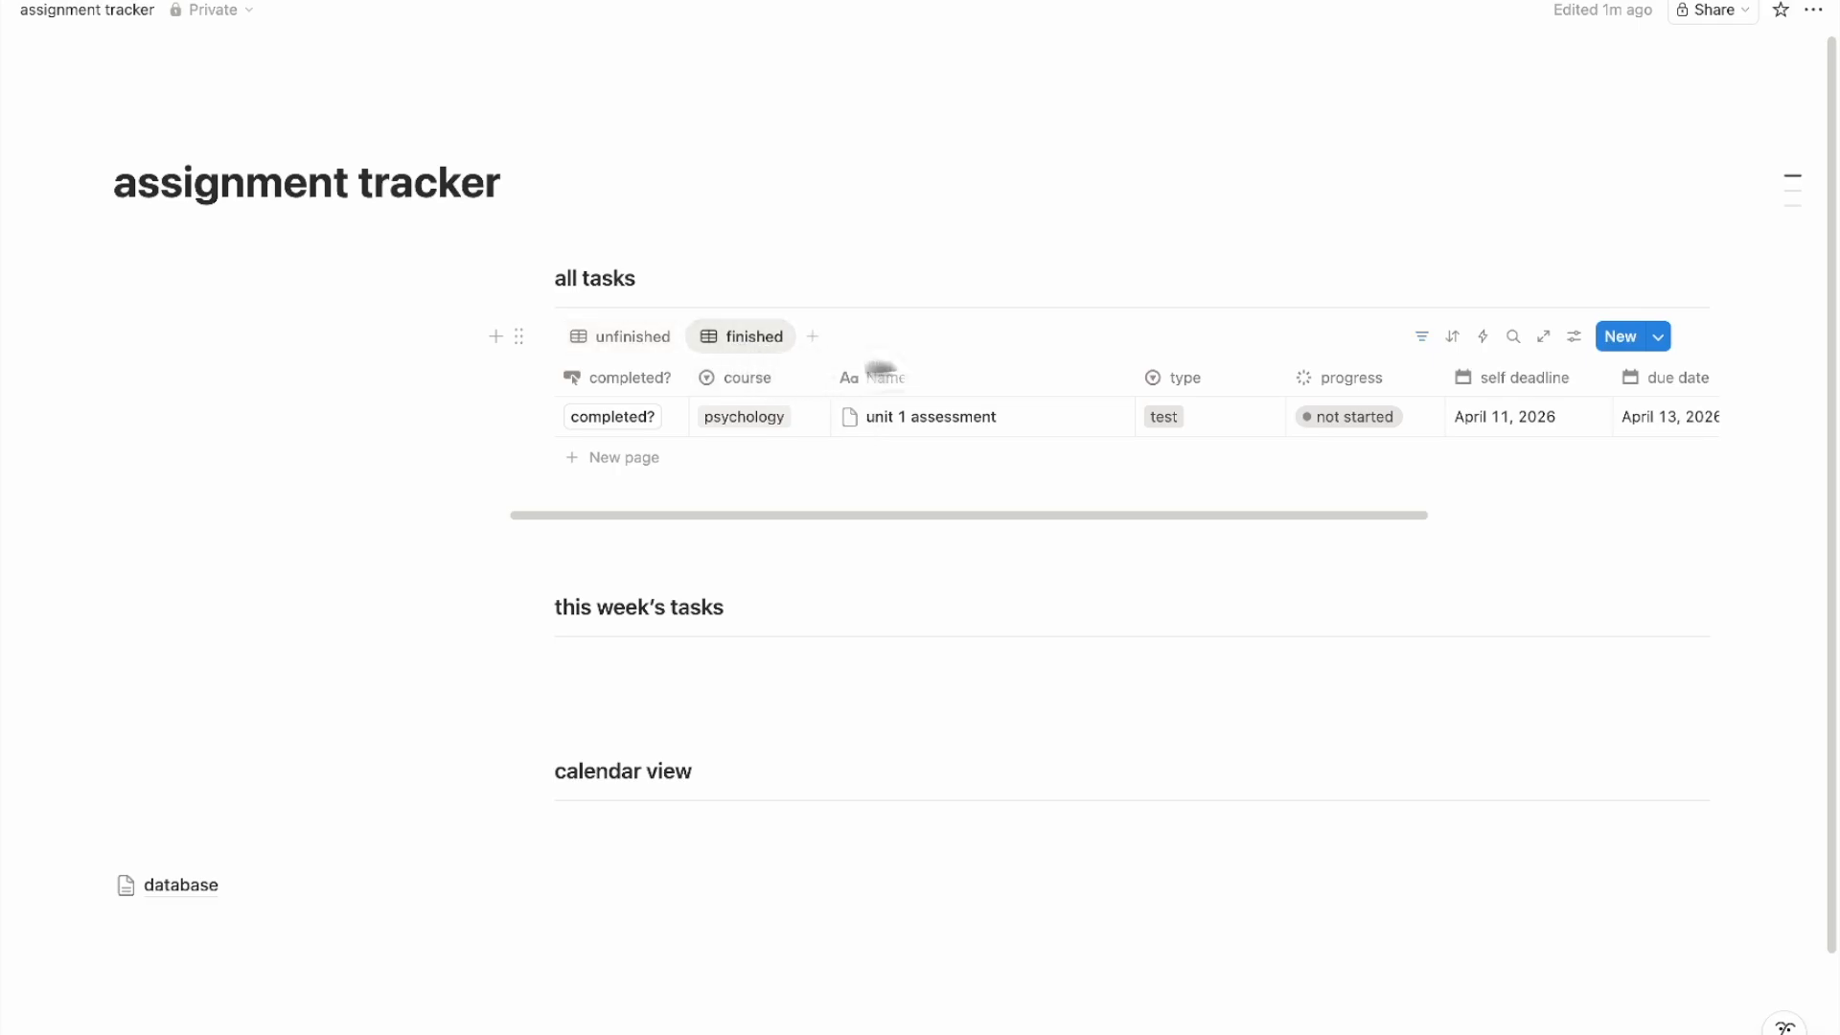
{"action": "left_click", "coordinate": [1420, 338]}
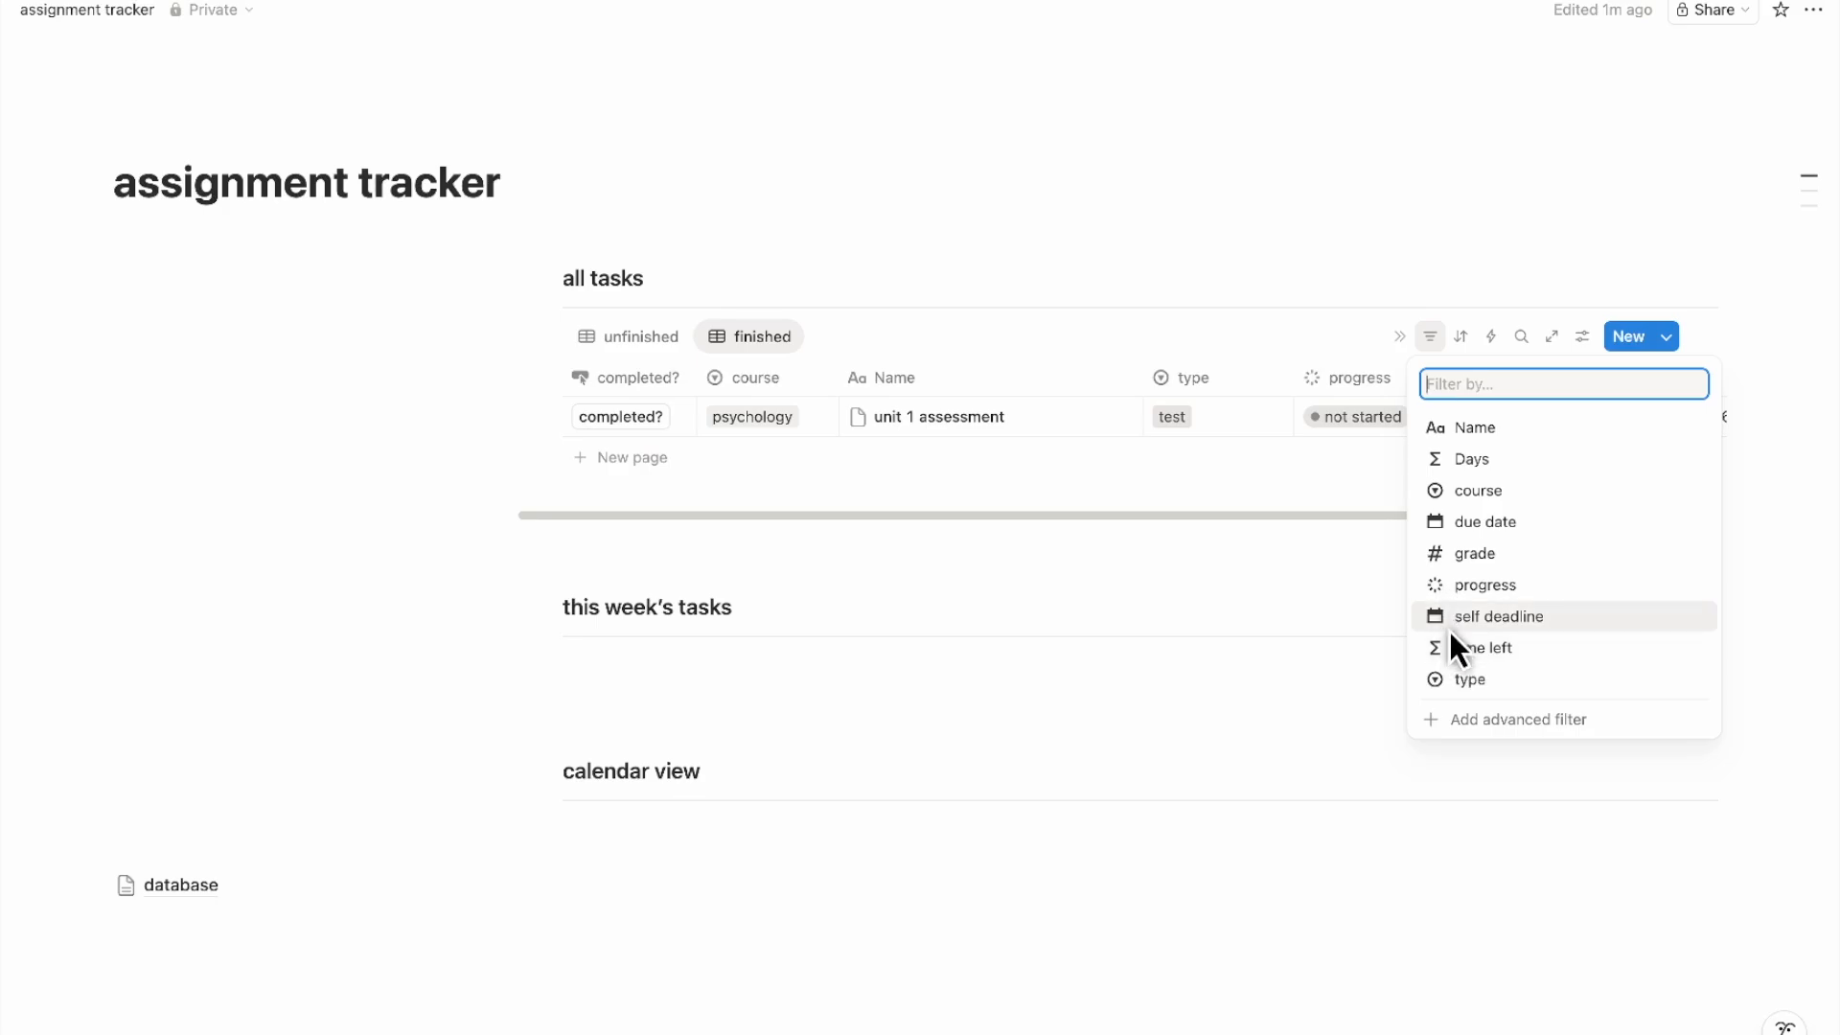
{"action": "left_click", "coordinate": [1456, 586]}
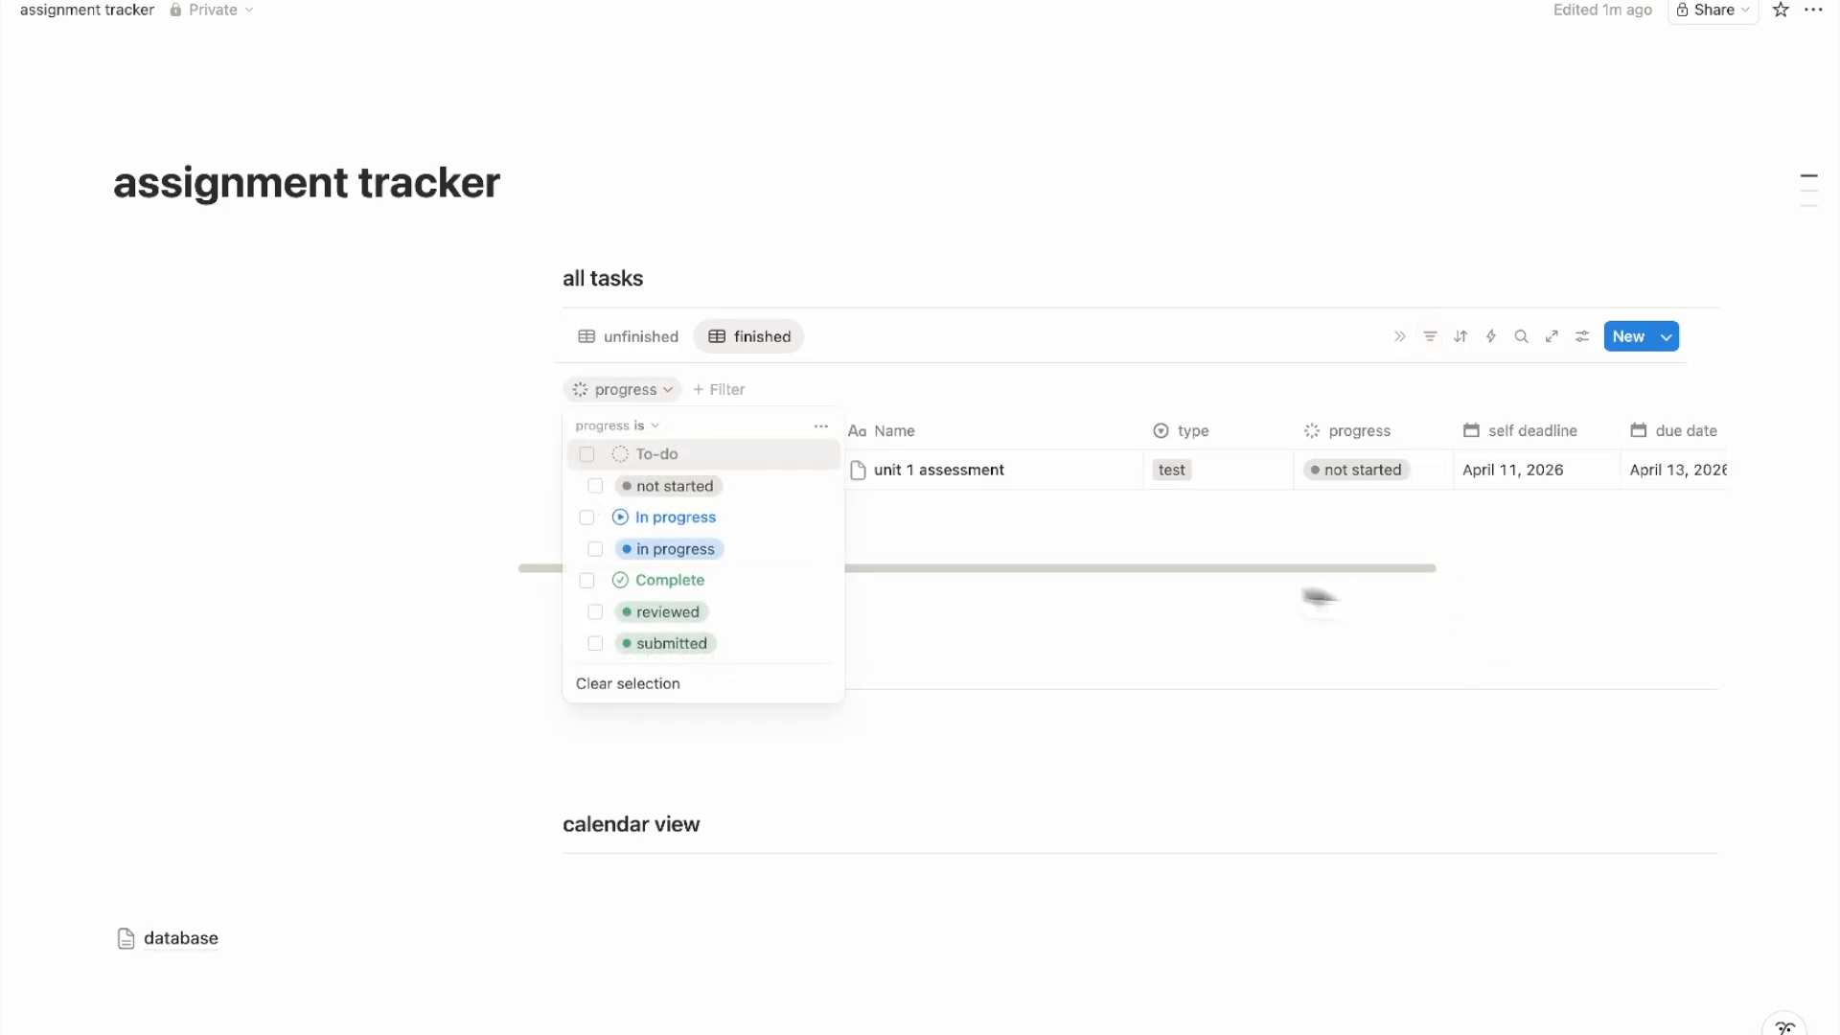
{"action": "left_click", "coordinate": [694, 647]}
{"action": "left_click", "coordinate": [1006, 676]}
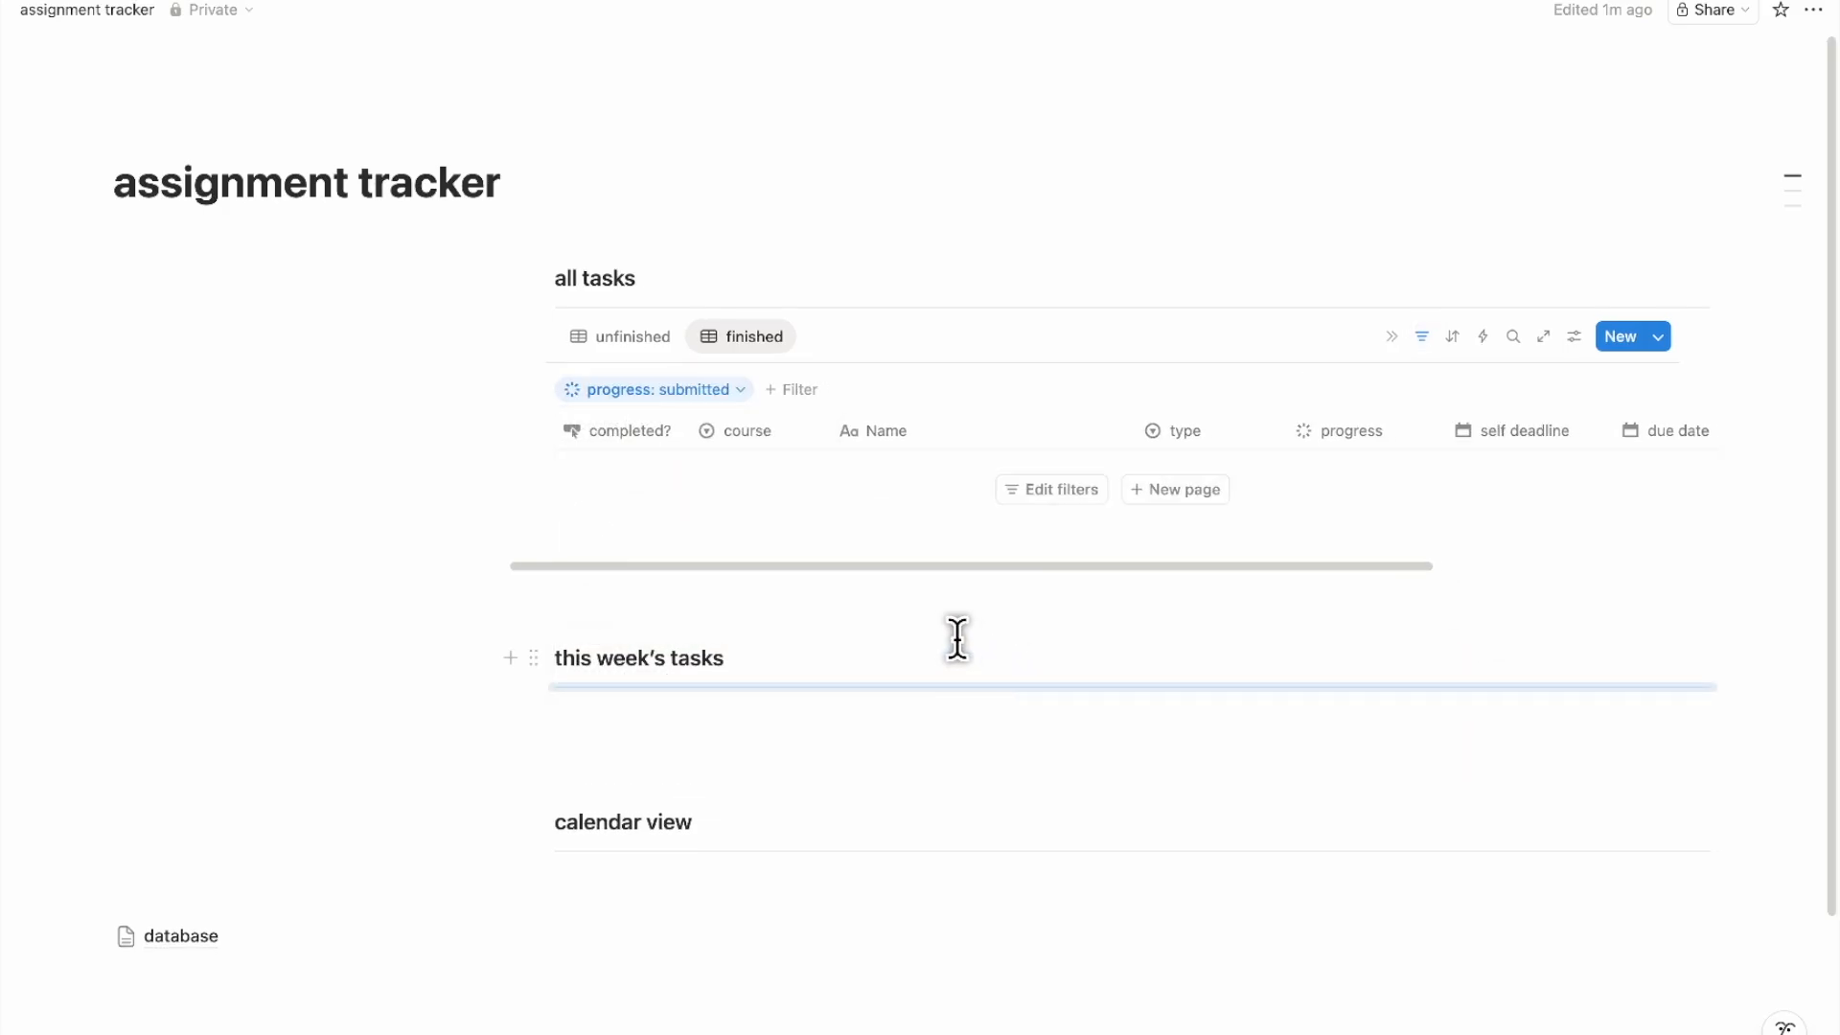
Collapse the finished view's filter bar and database tools, and return to the unfinished view
{"action": "left_click", "coordinate": [1422, 337]}
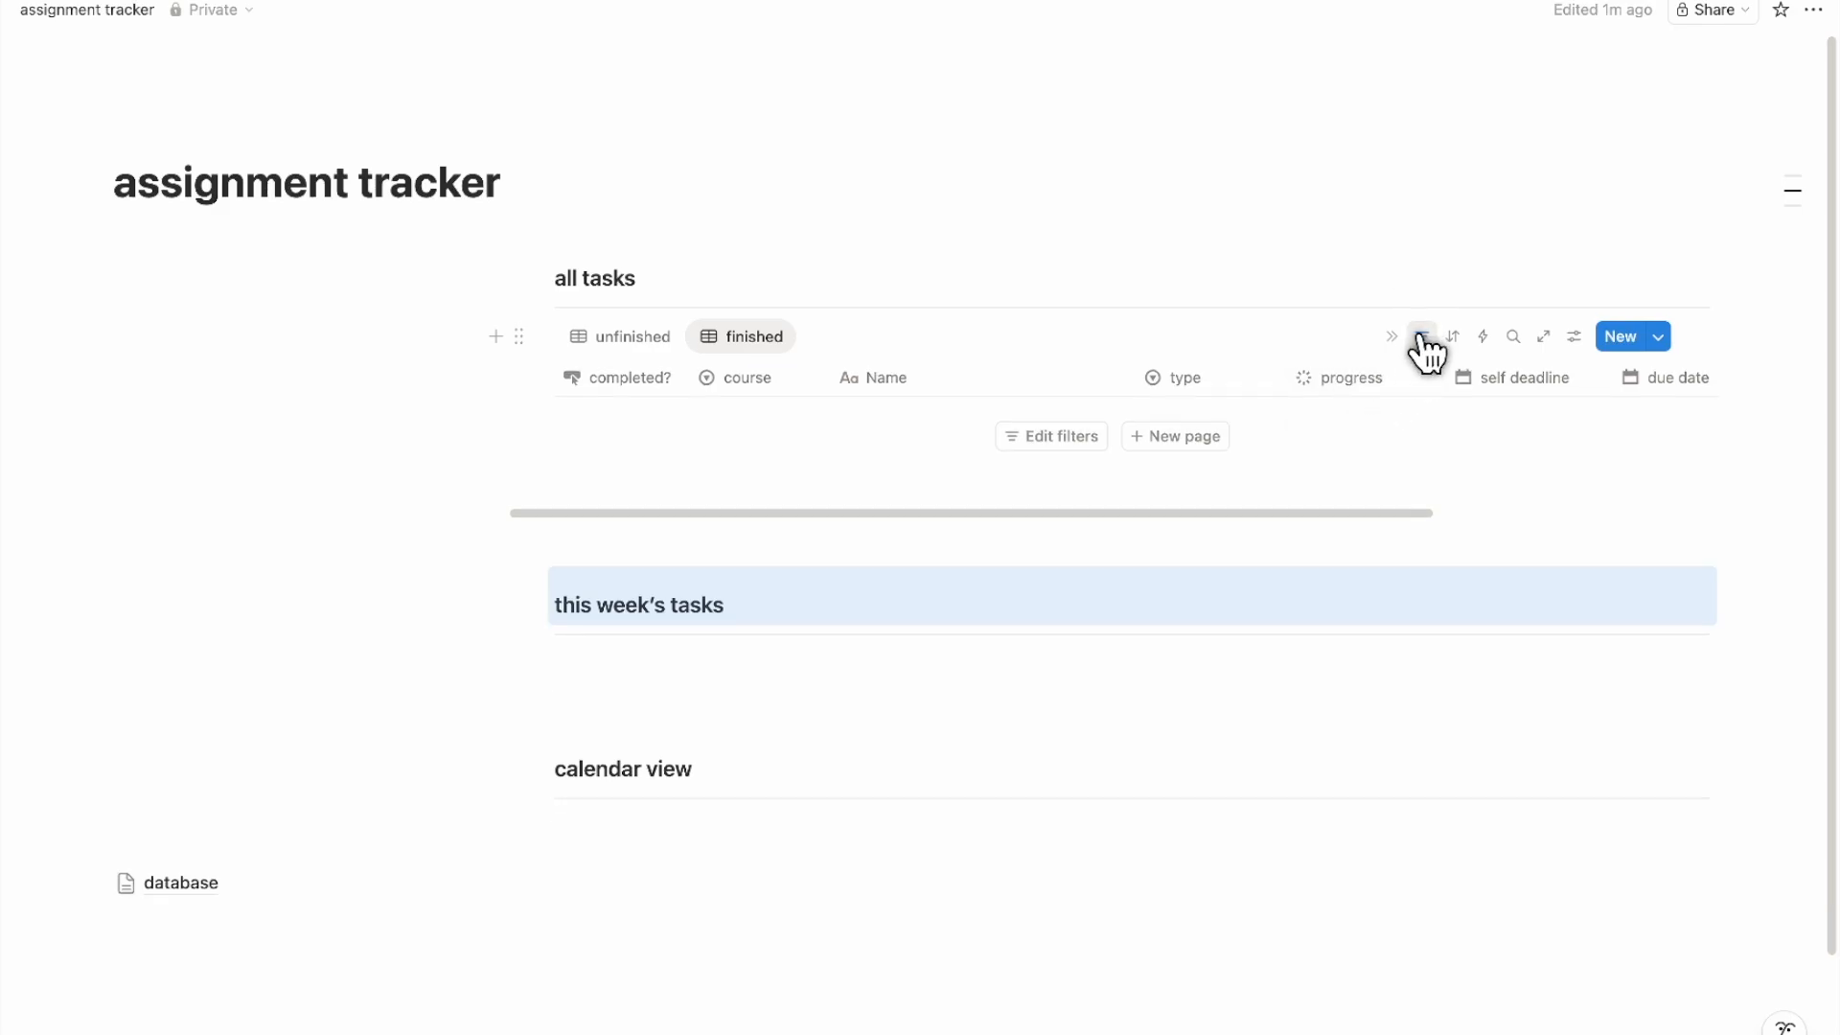
{"action": "left_click", "coordinate": [1399, 337]}
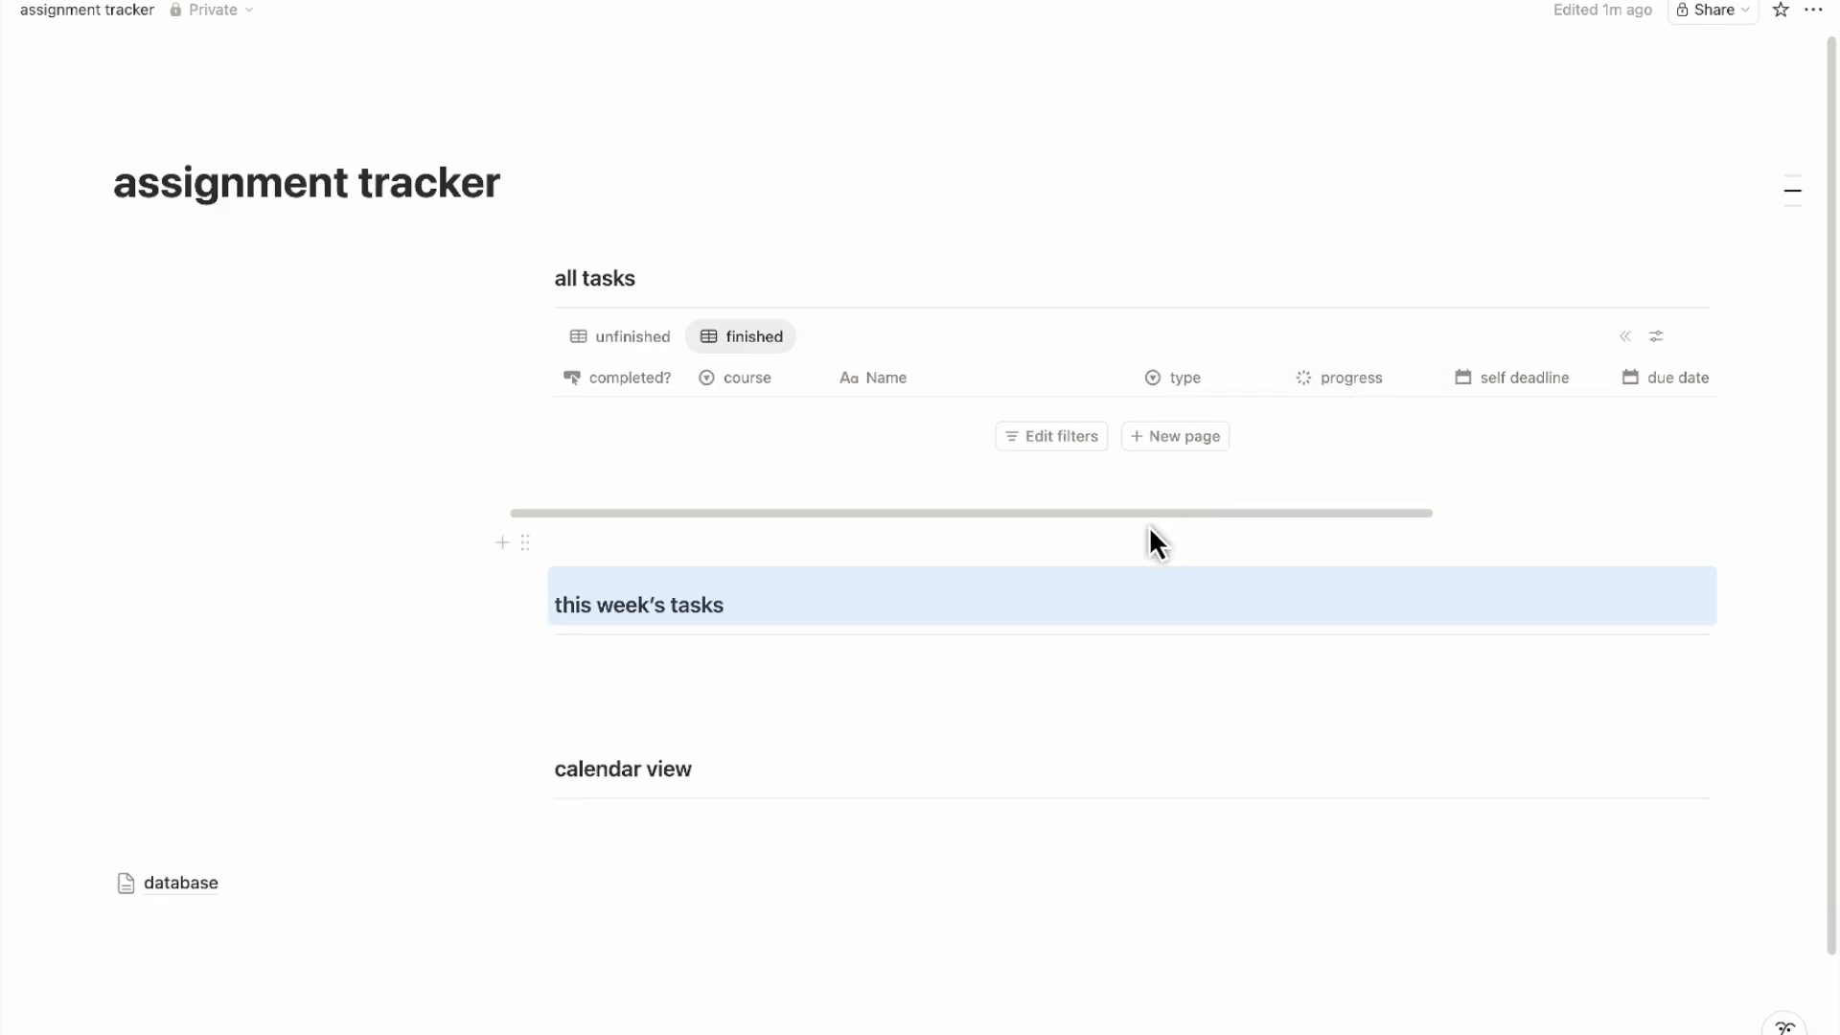
{"action": "left_click", "coordinate": [1014, 629]}
{"action": "left_click", "coordinate": [623, 336]}
Insert a linked view of the deadlines tracker data source under the this week's tasks heading
{"action": "left_click", "coordinate": [690, 664]}
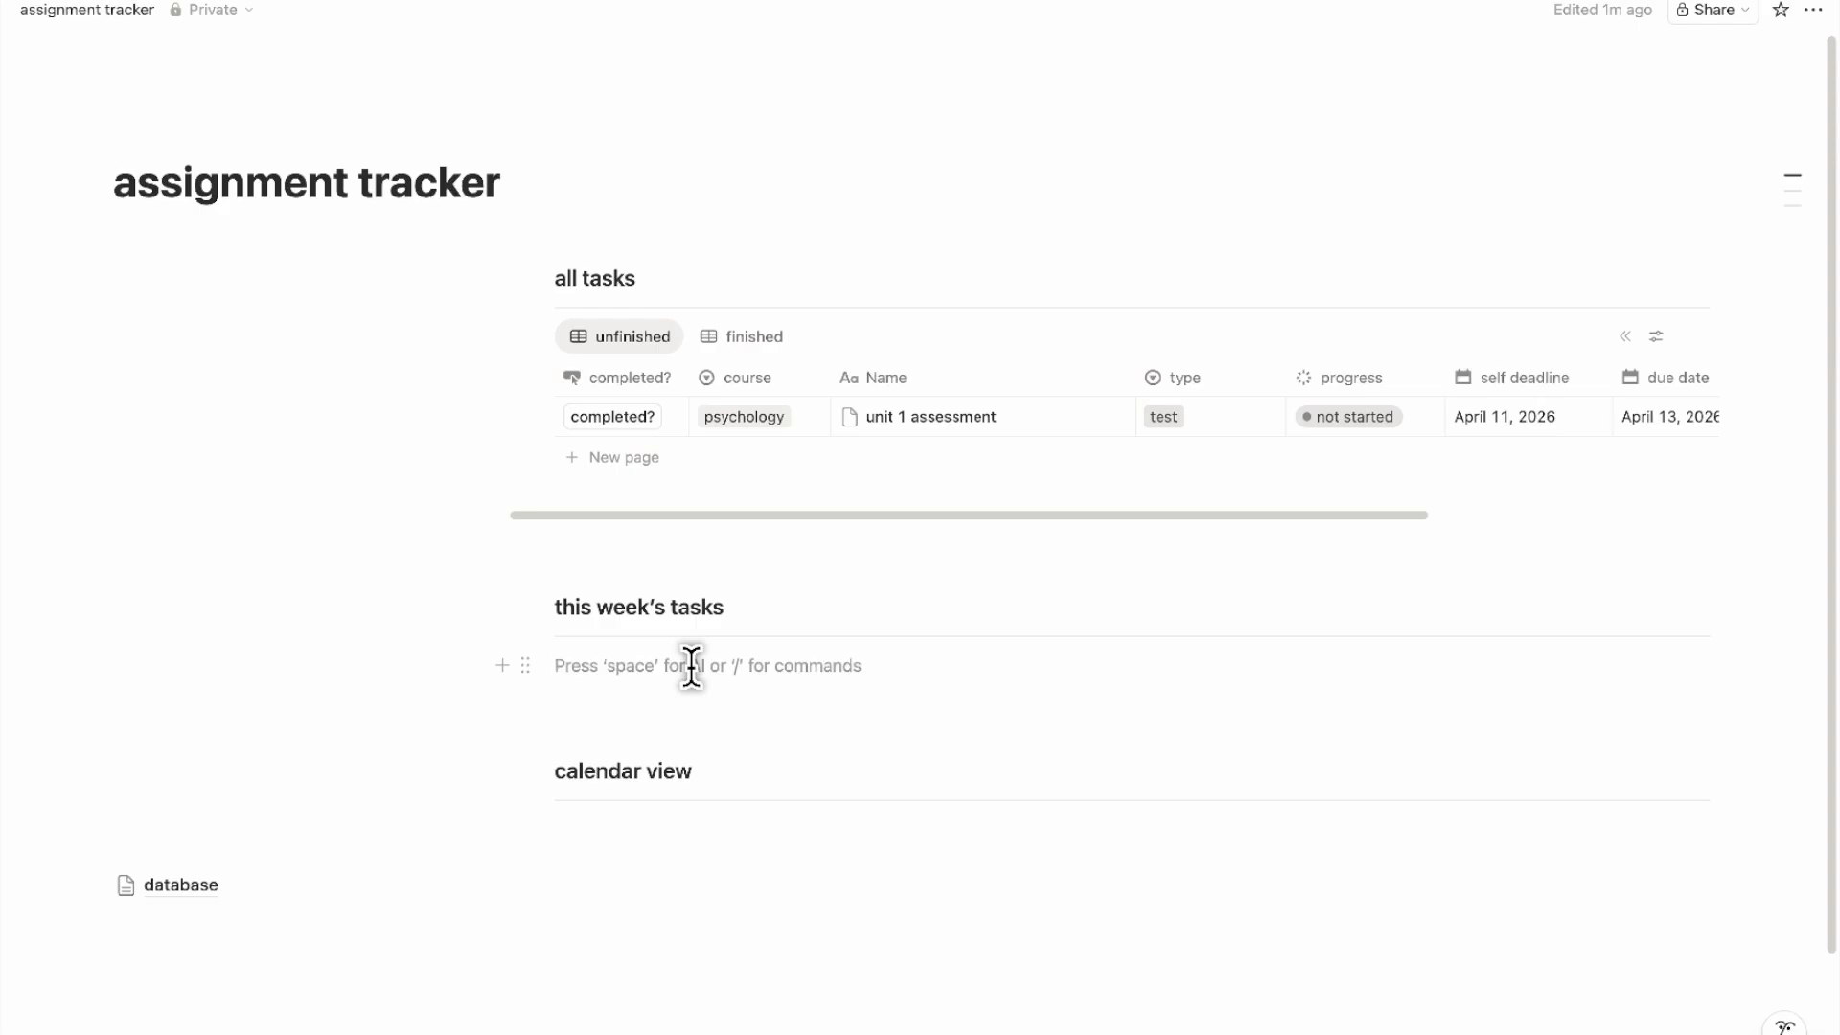
{"action": "type", "text": "/linkedview"}
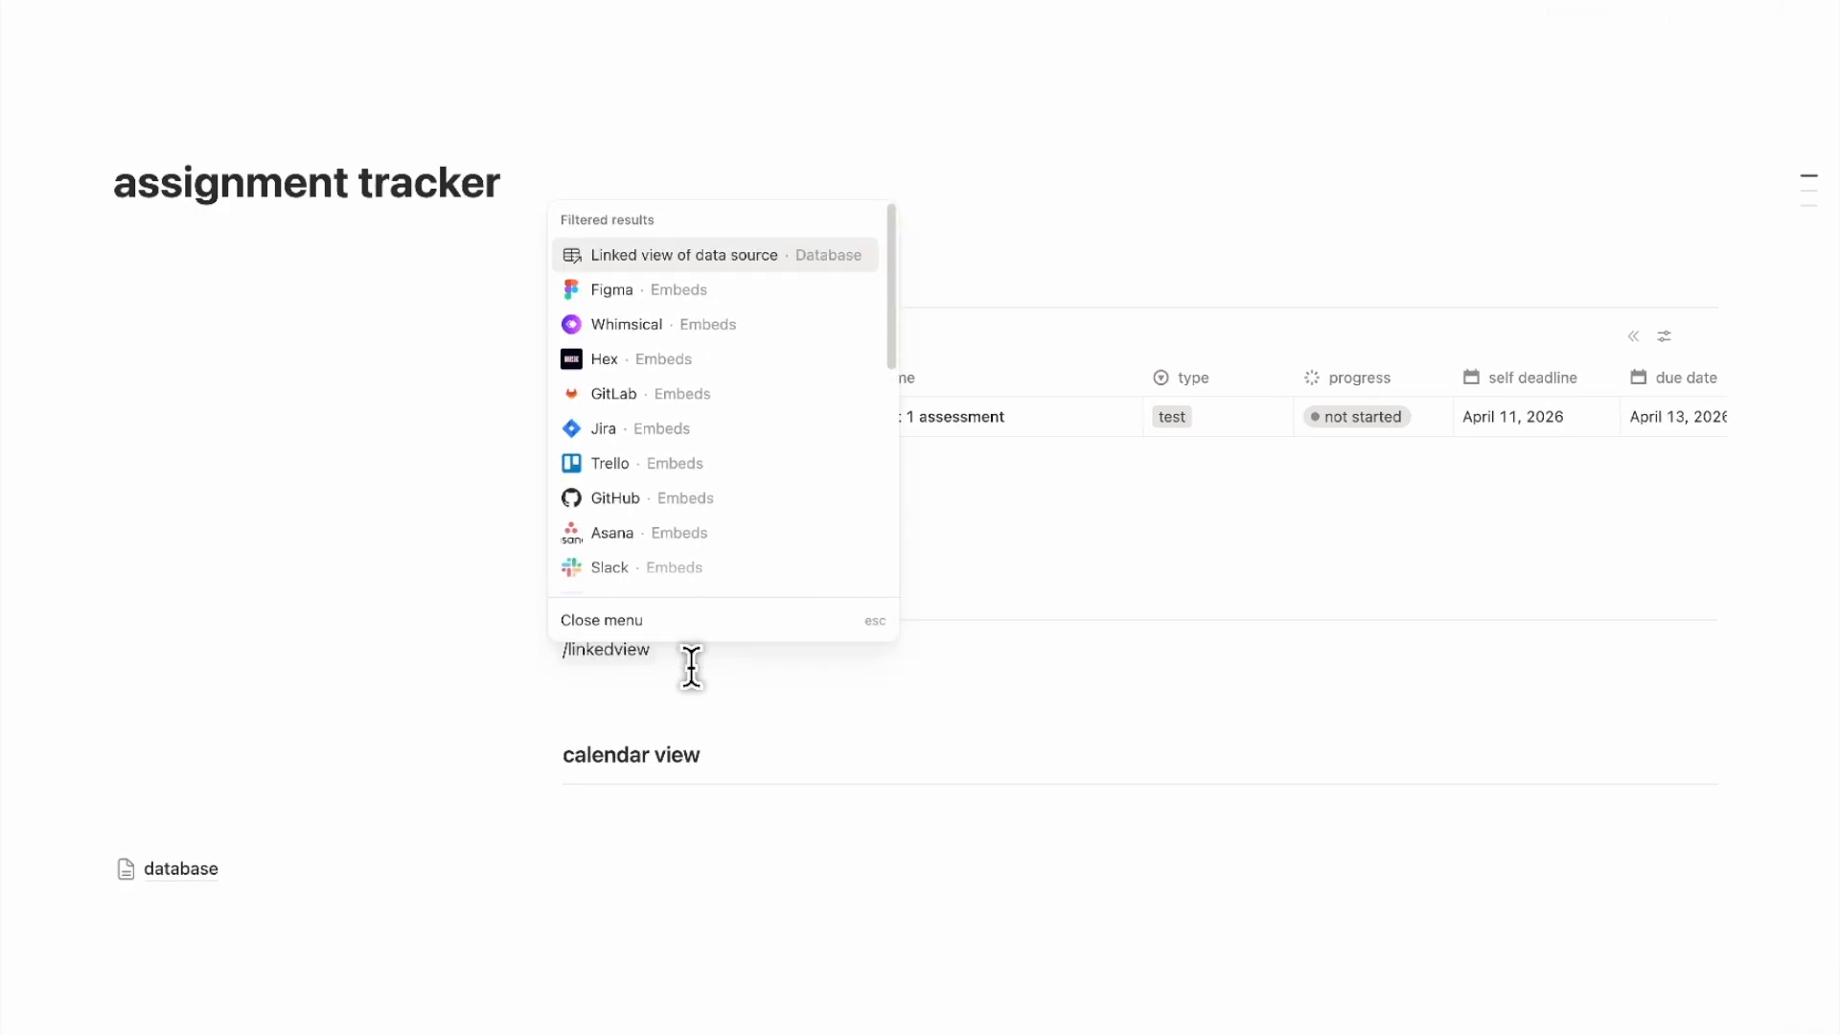
{"action": "key", "text": "Return"}
{"action": "type", "text": "dead"}
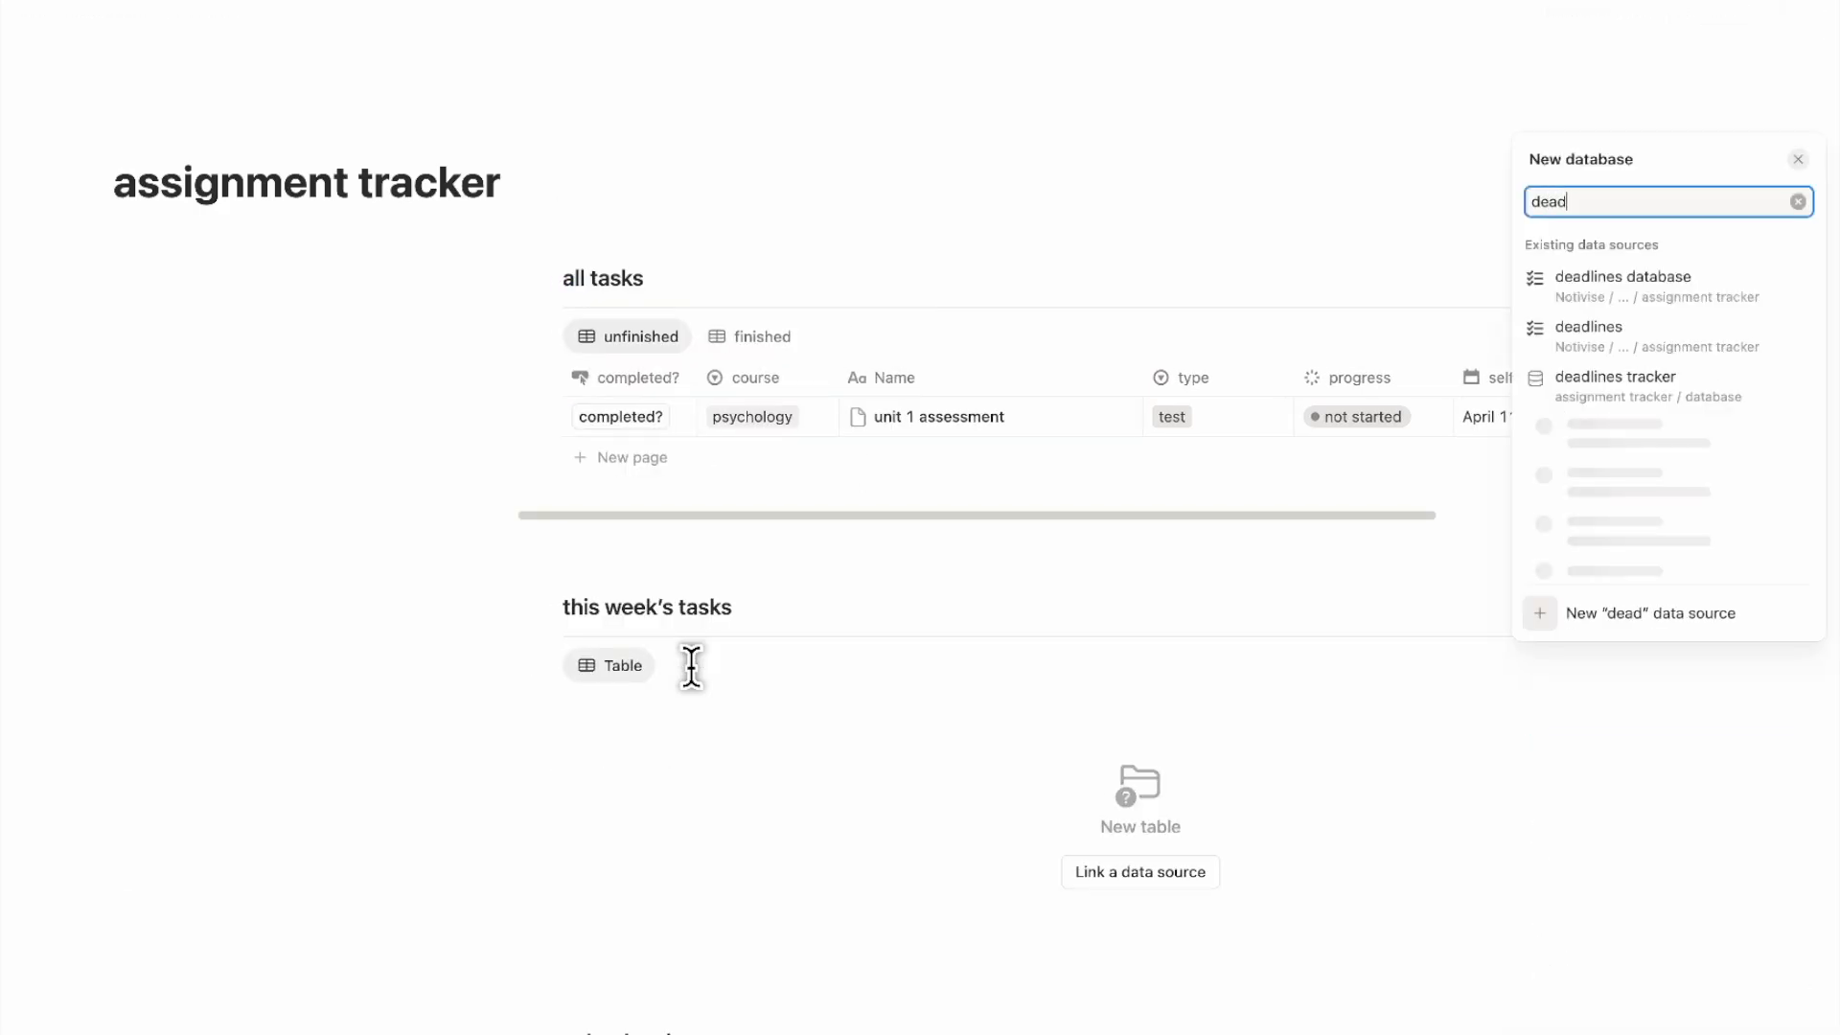
{"action": "type", "text": "lines tracker"}
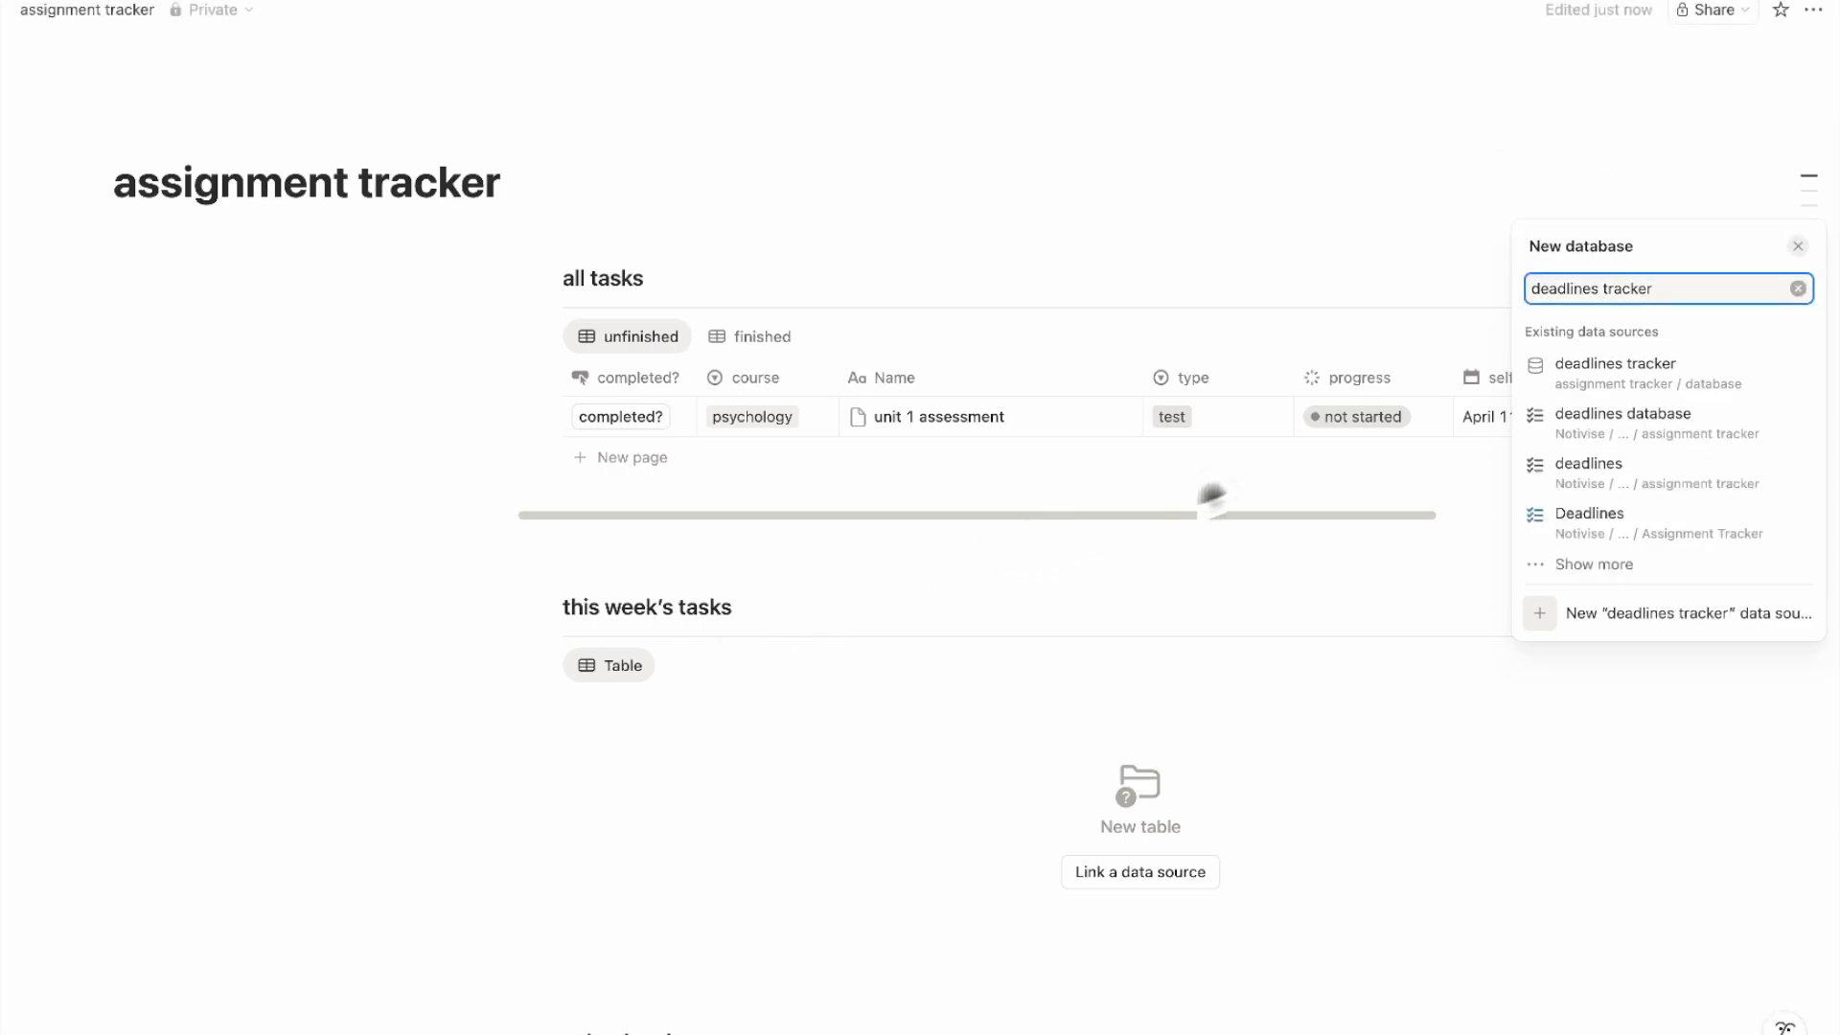
{"action": "left_click", "coordinate": [1661, 356]}
{"action": "left_click", "coordinate": [1665, 359]}
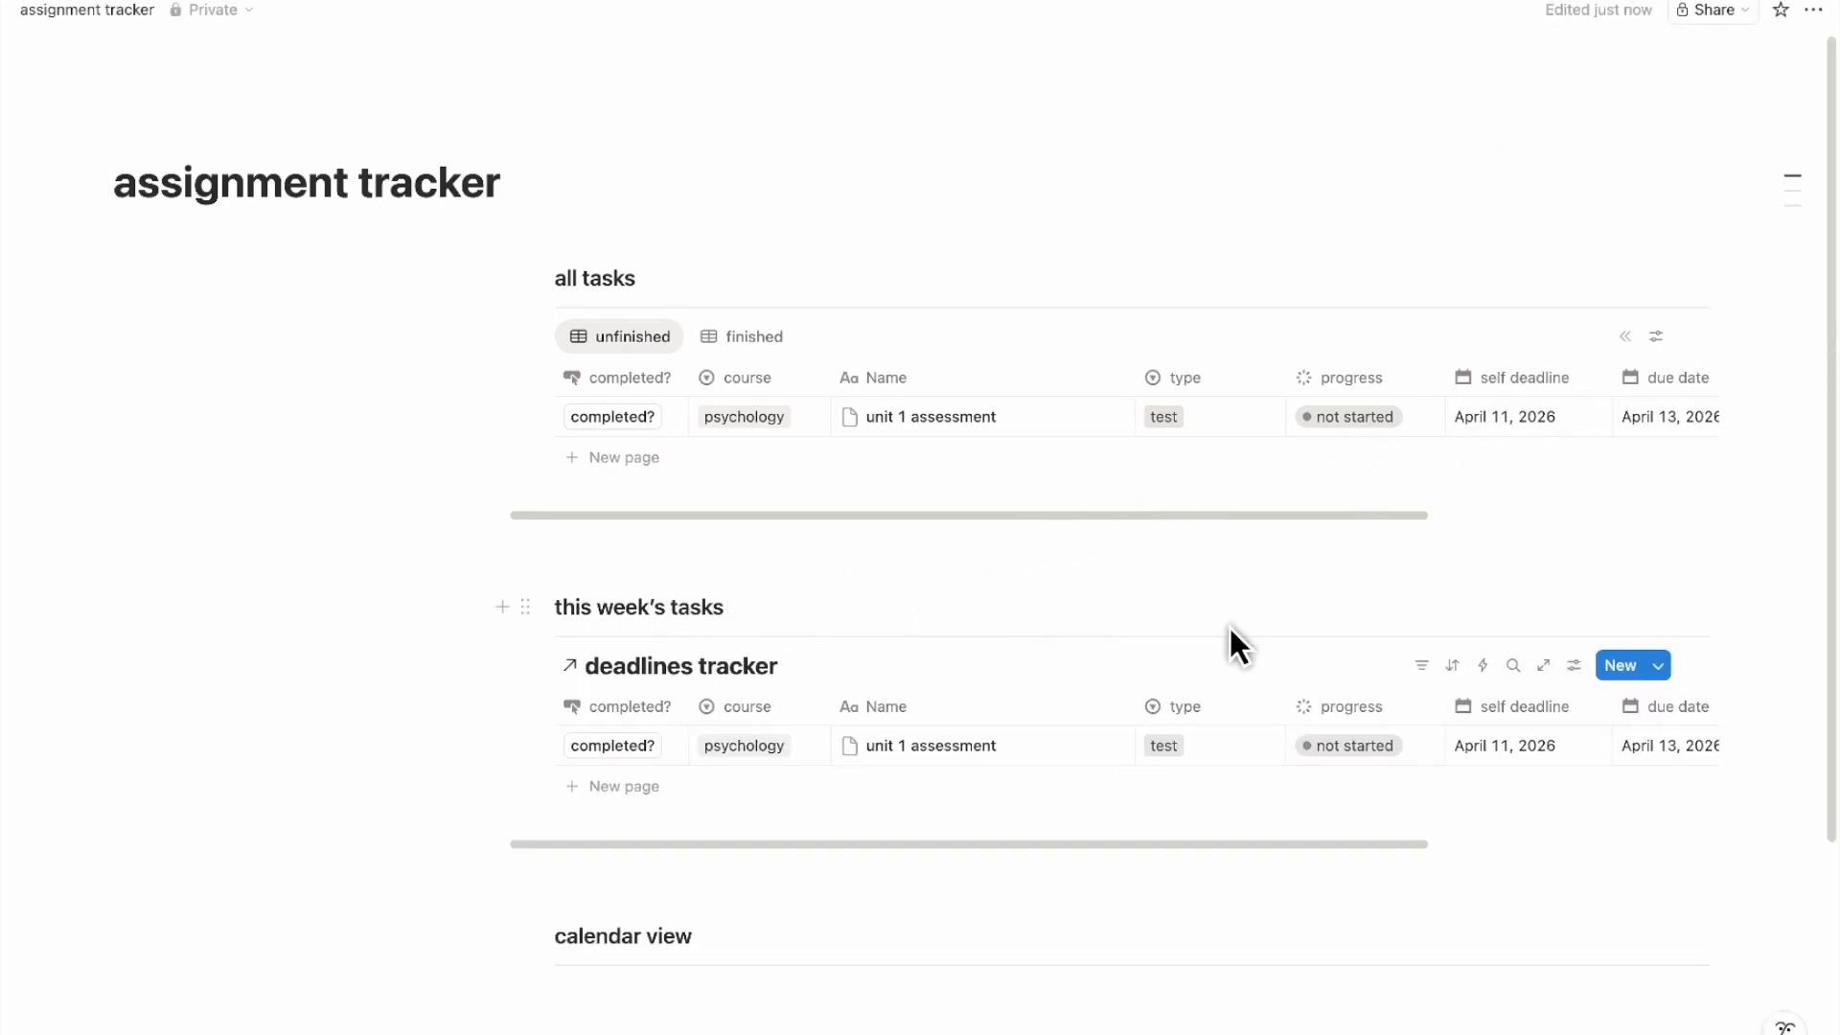
Change the layout of the this week's tasks database view to Board
{"action": "left_click", "coordinate": [1572, 665]}
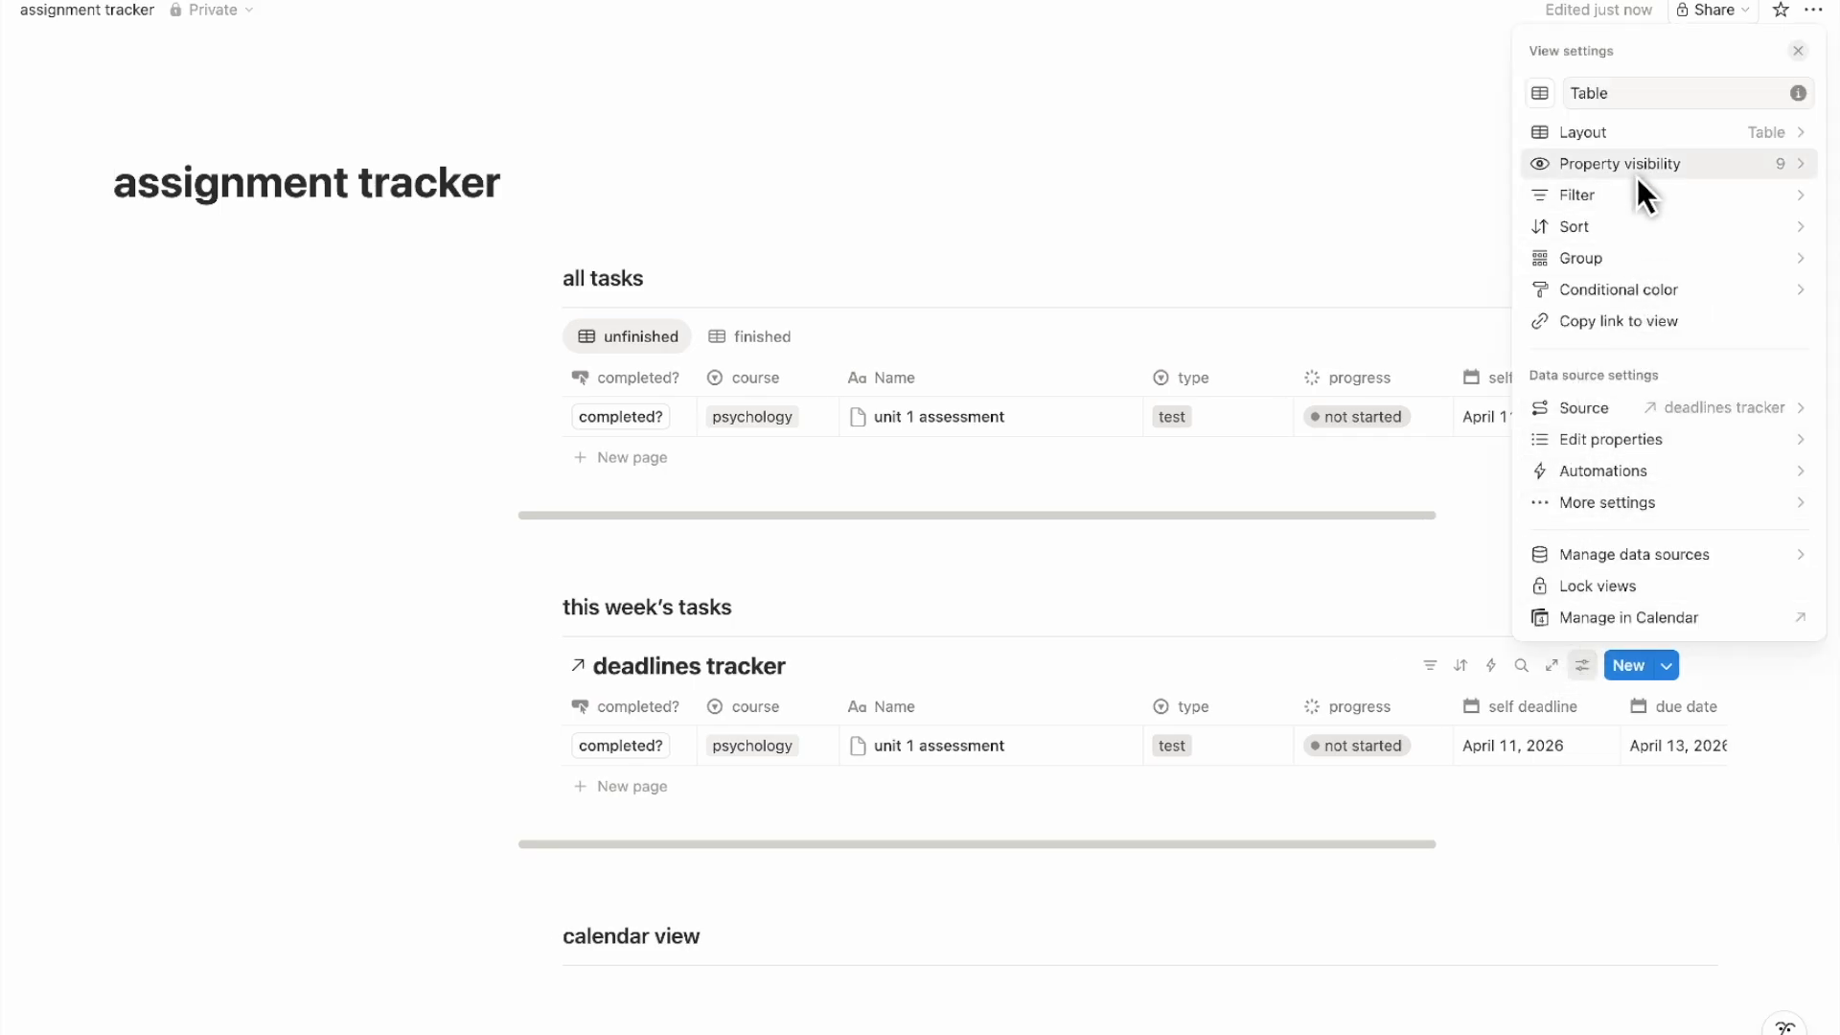
{"action": "left_click", "coordinate": [1635, 132]}
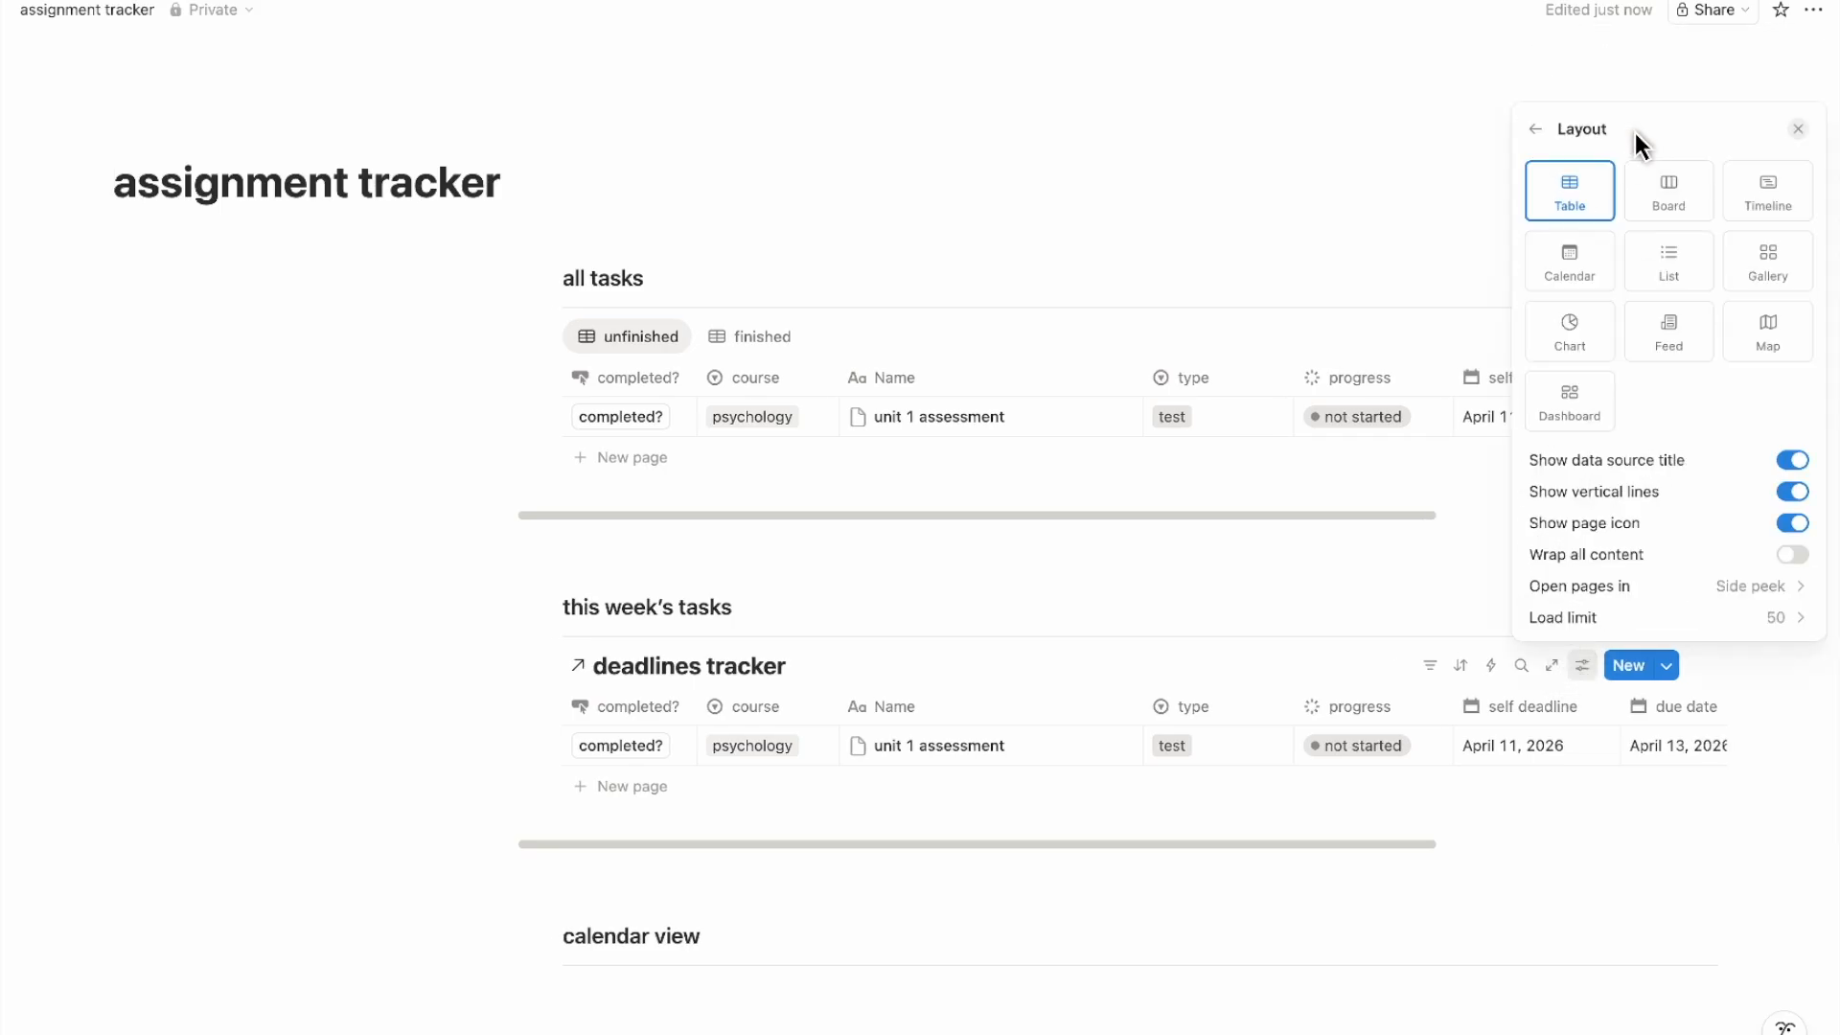
{"action": "left_click", "coordinate": [1673, 188]}
{"action": "left_click", "coordinate": [825, 584]}
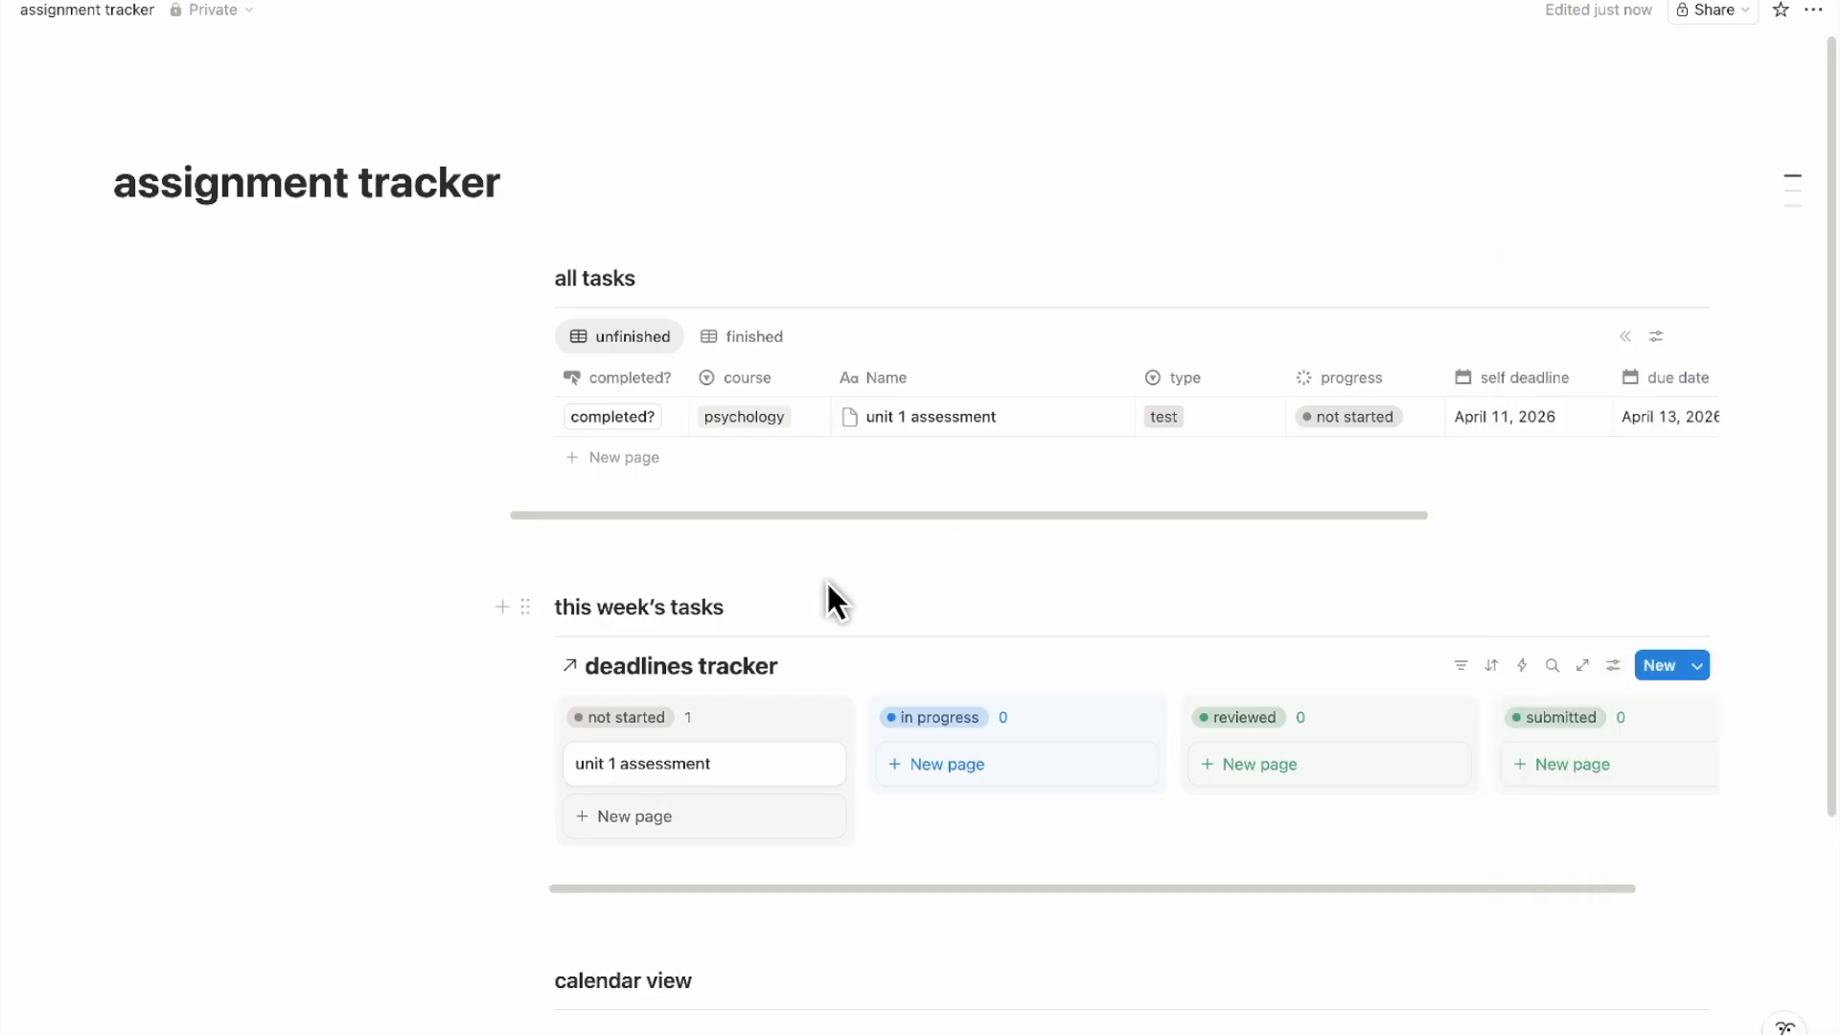
Test the board by moving the unit 1 assessment card to in progress, and undo that move
{"action": "scroll", "coordinate": [826, 579], "scroll_direction": "down", "scroll_amount": 4}
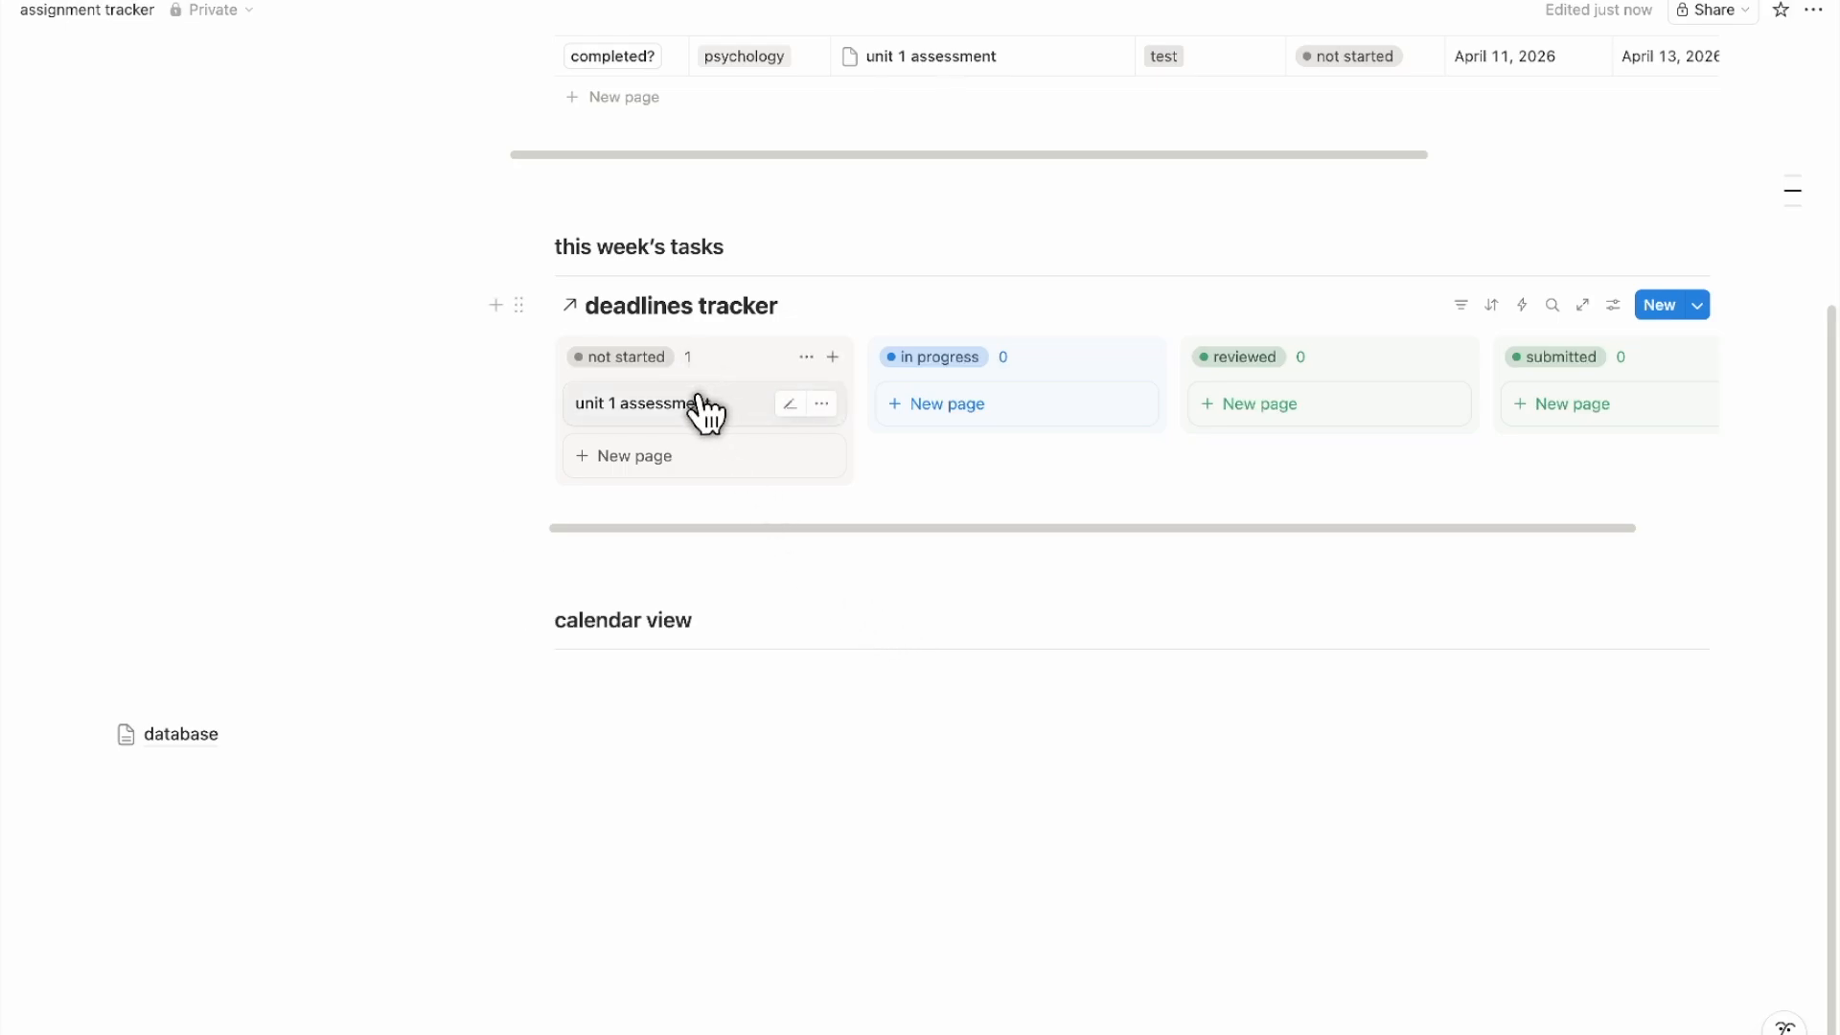
{"action": "scroll", "coordinate": [707, 403], "scroll_direction": "up", "scroll_amount": 4}
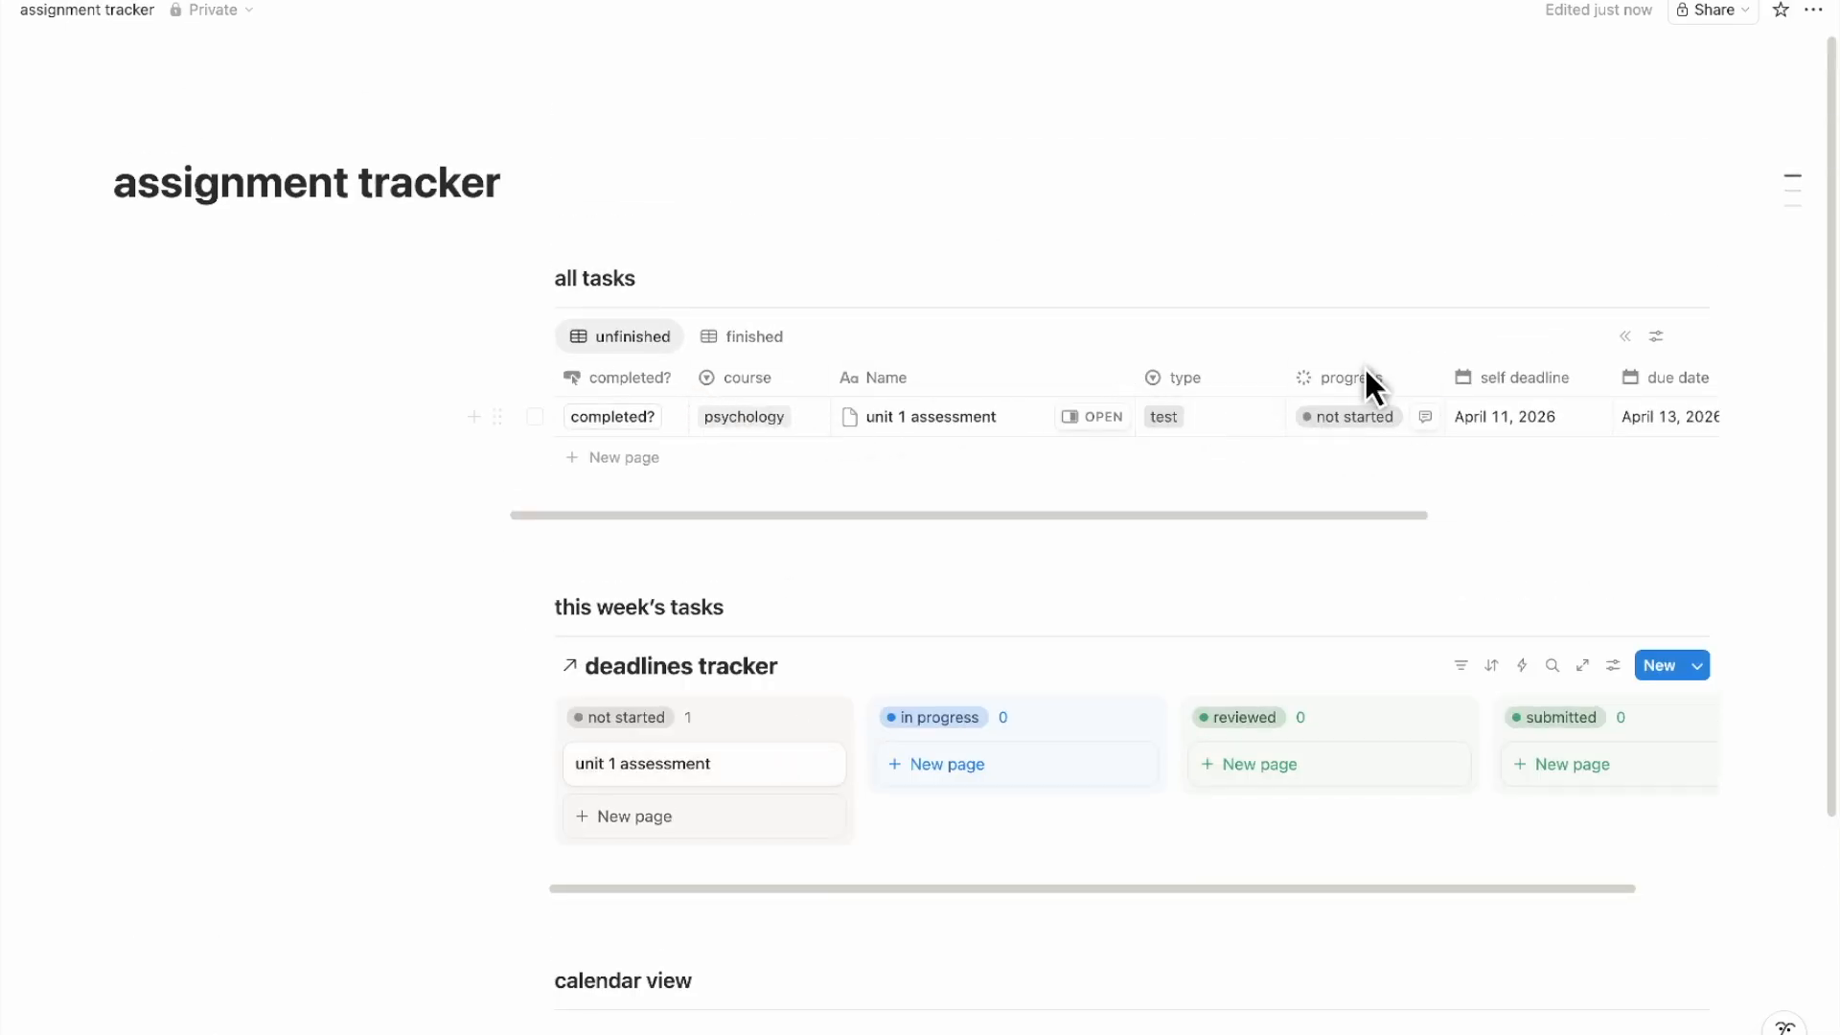
{"action": "scroll", "coordinate": [977, 532], "scroll_direction": "down", "scroll_amount": 4}
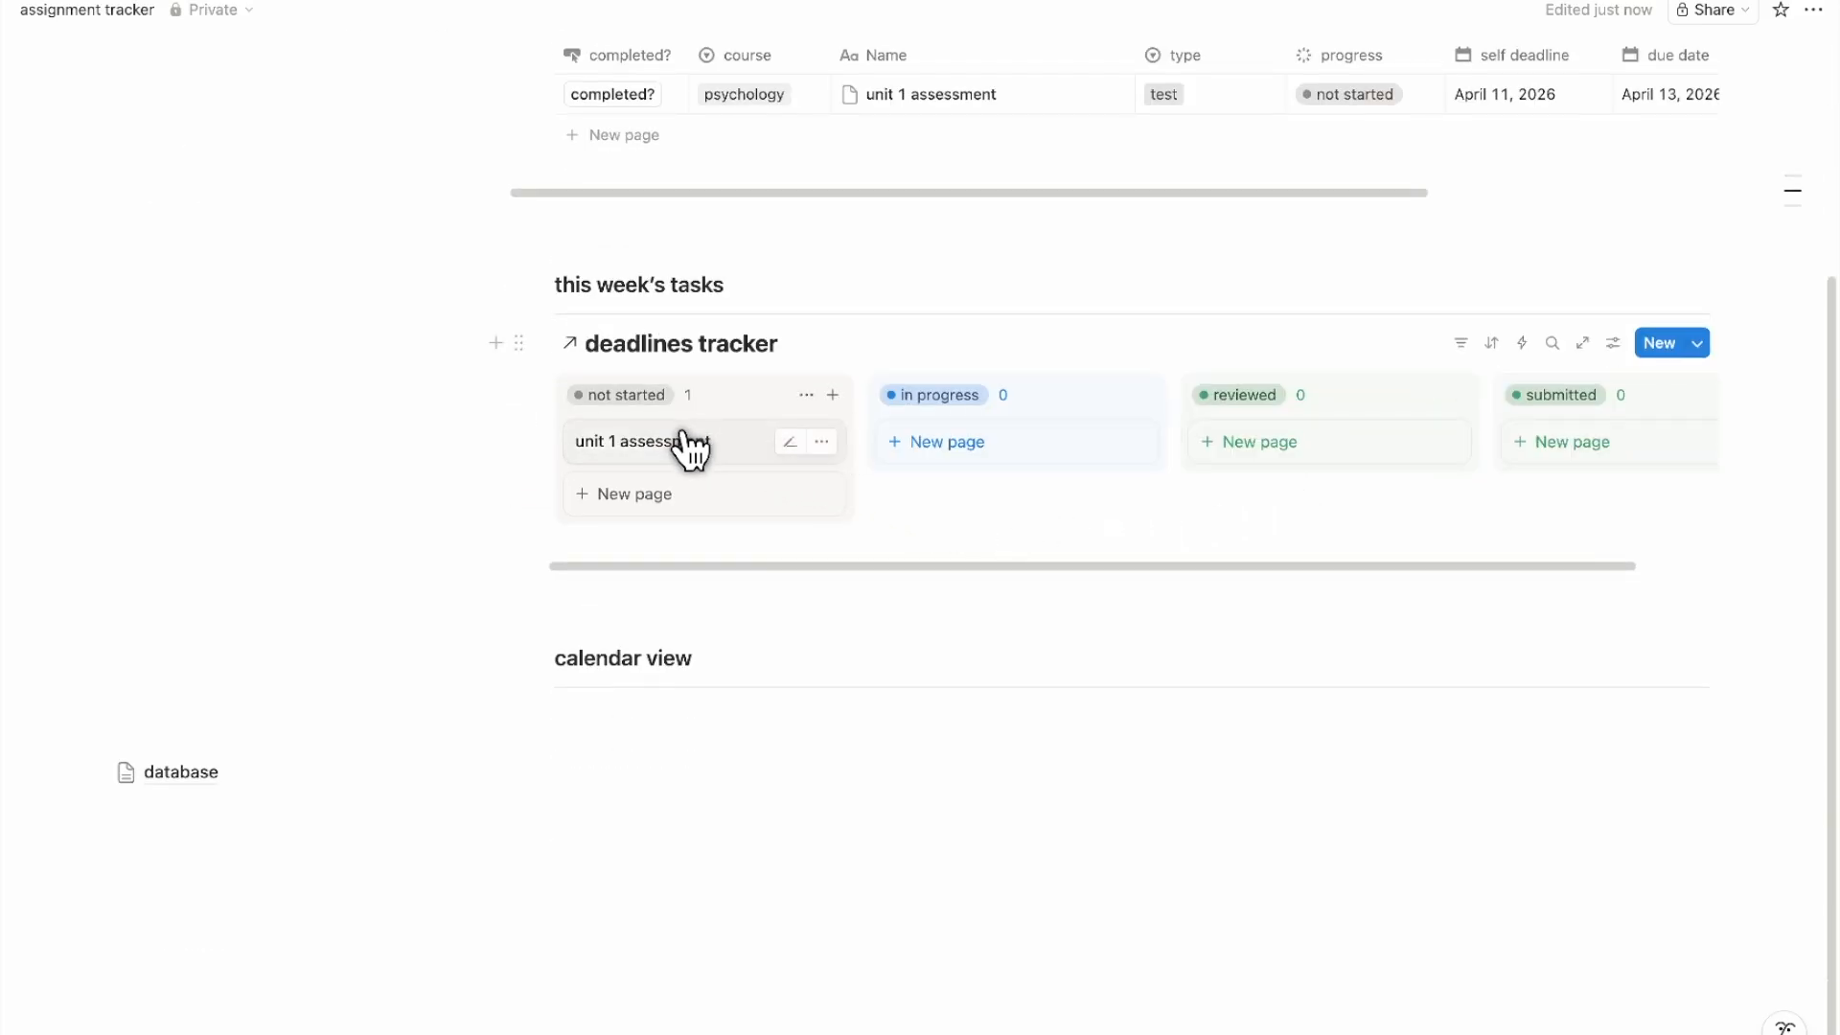
{"action": "left_click_drag", "start_coordinate": [684, 445], "coordinate": [1064, 440]}
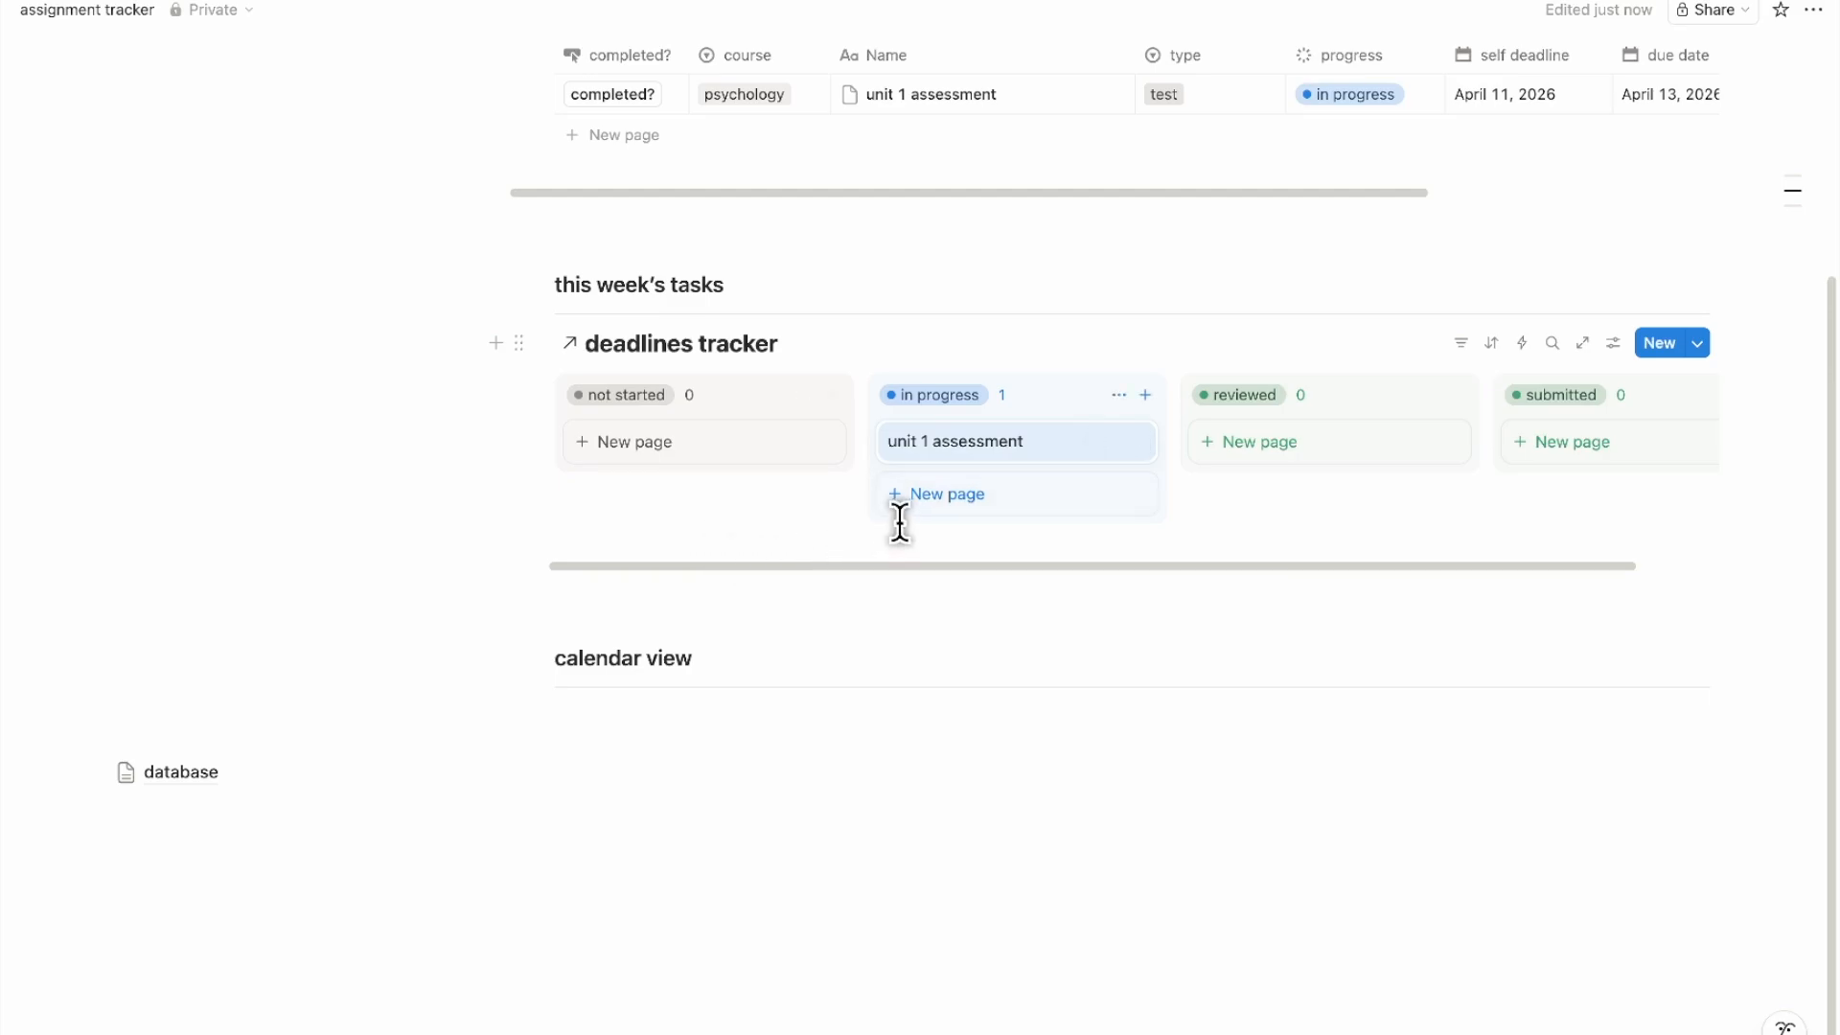
{"action": "key", "text": "super+z"}
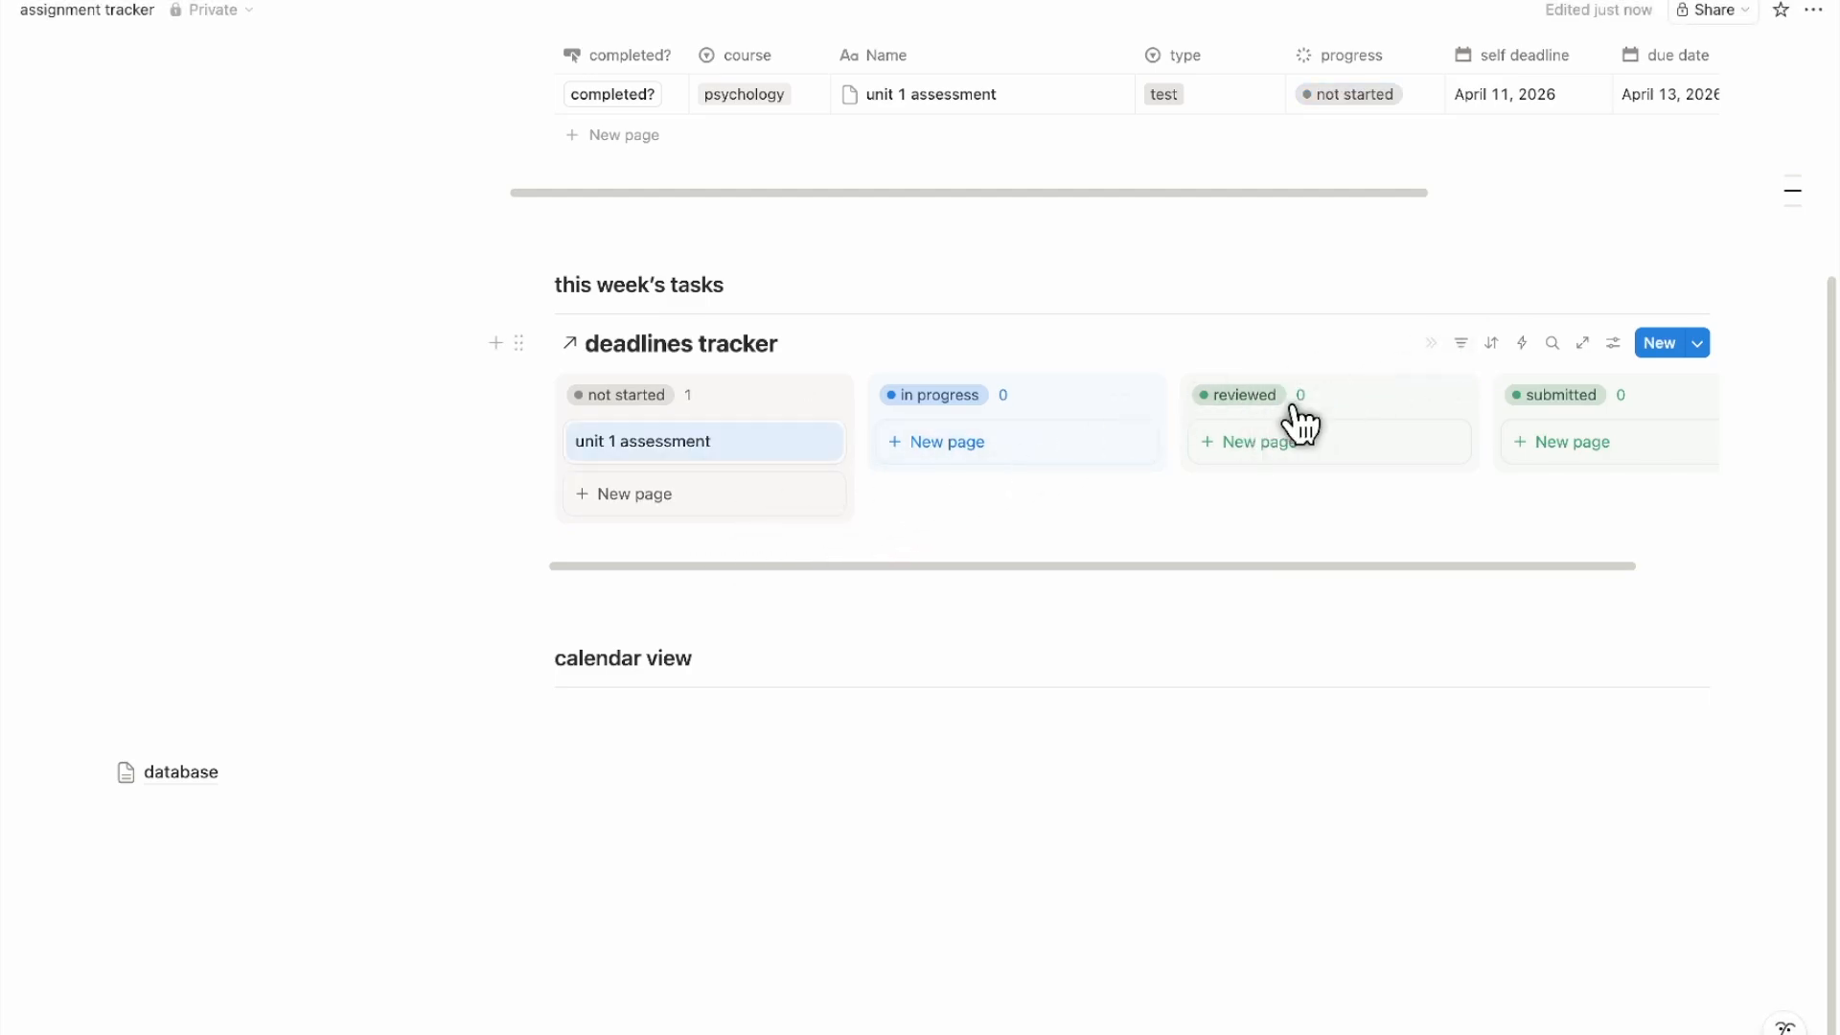
Filter the this week's tasks board by due date relative to today, This week, and hide its data source title
{"action": "left_click", "coordinate": [1460, 345]}
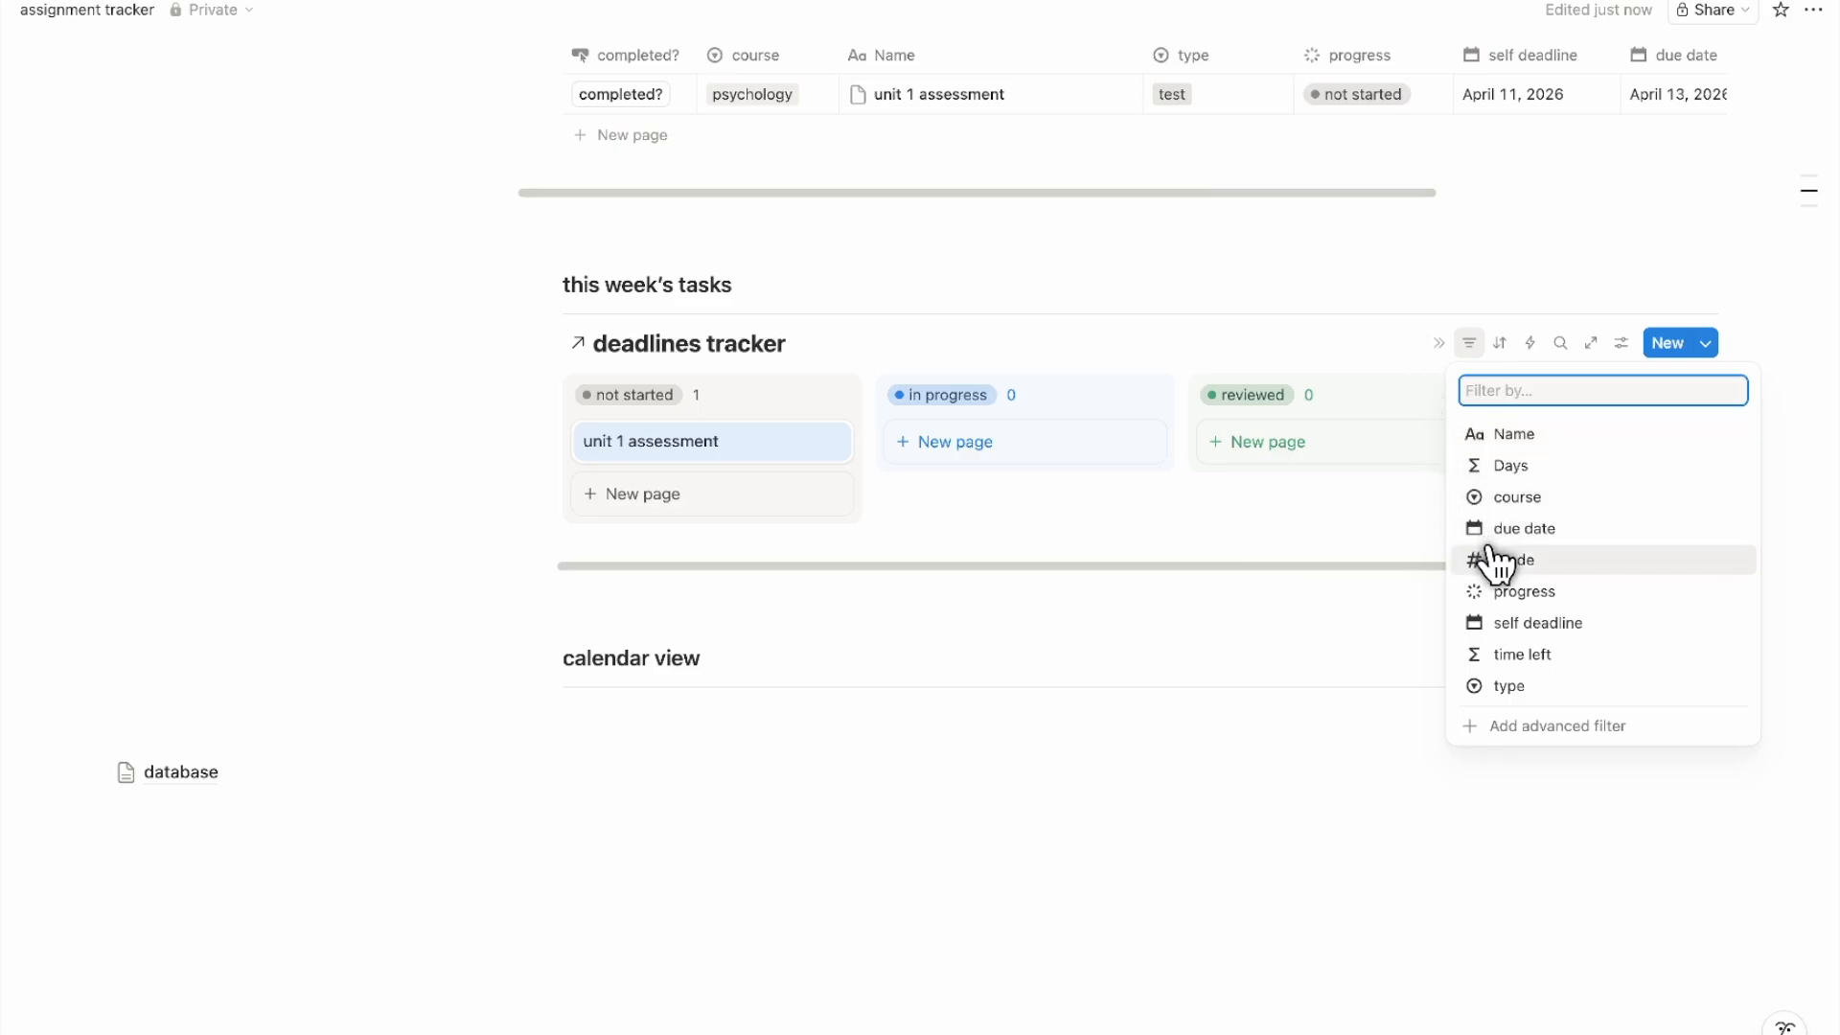
{"action": "left_click", "coordinate": [1524, 529]}
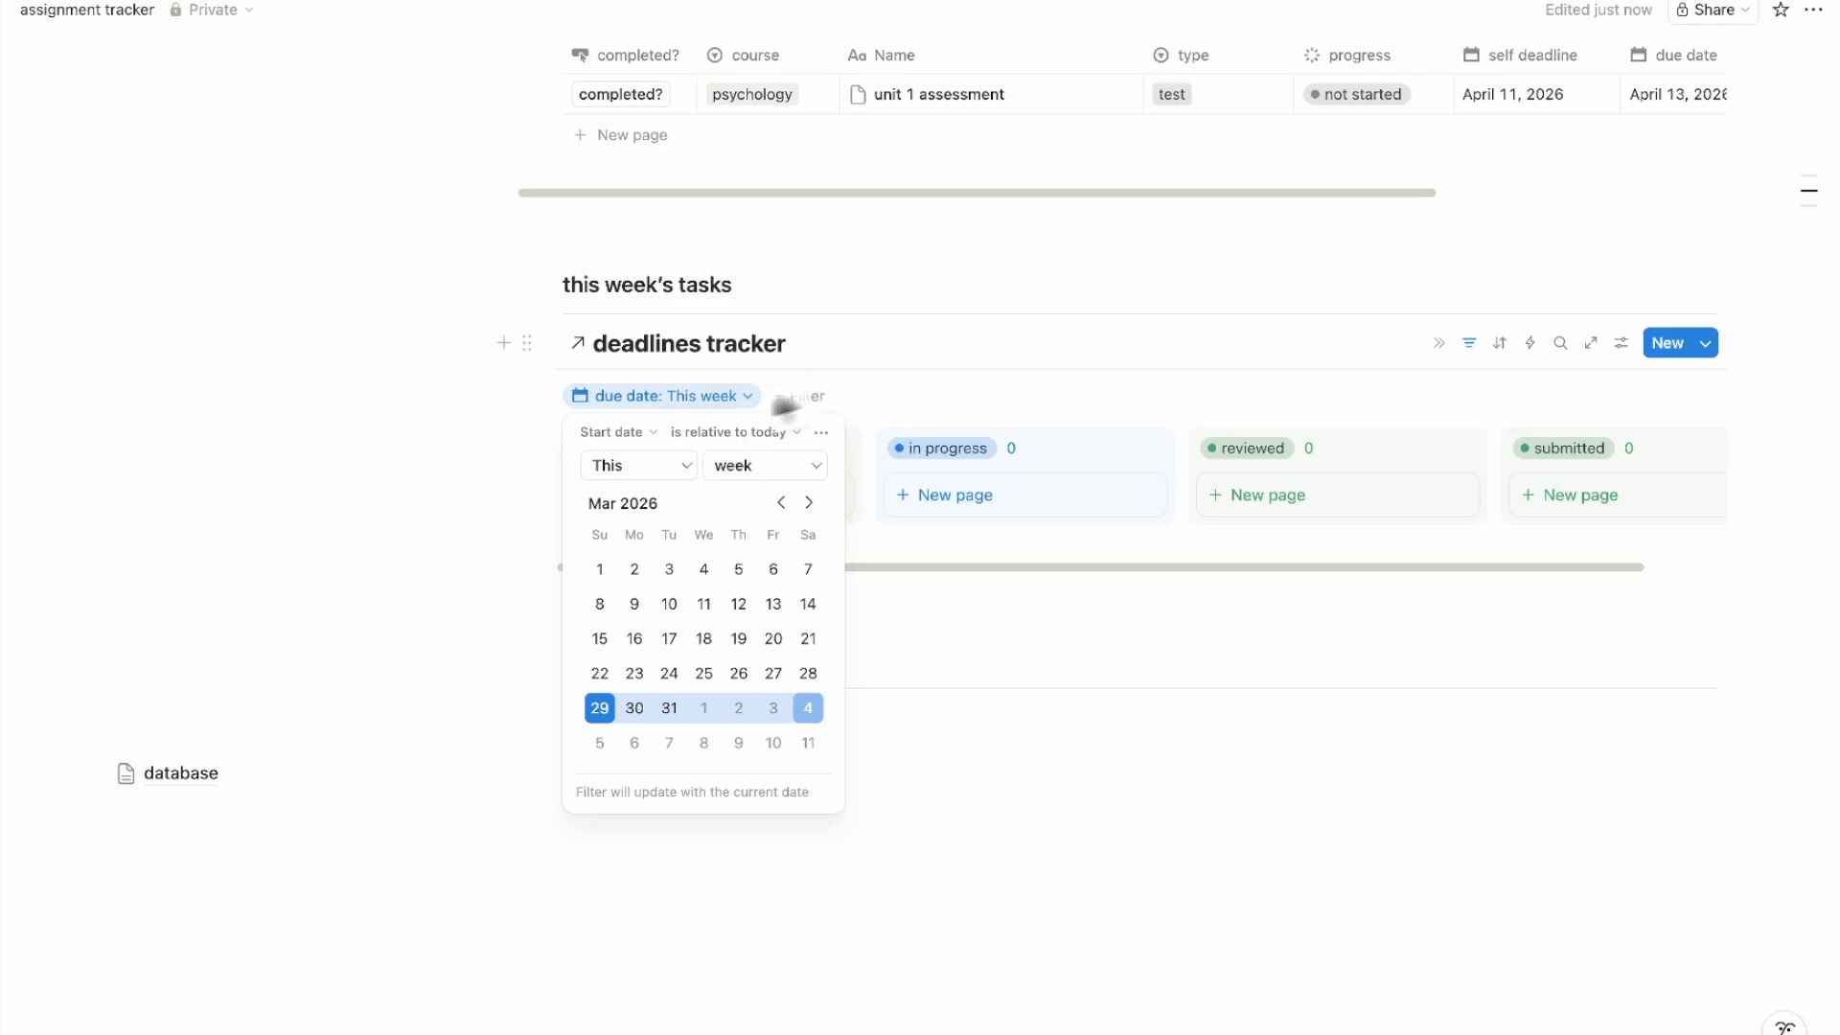
{"action": "left_click", "coordinate": [483, 468]}
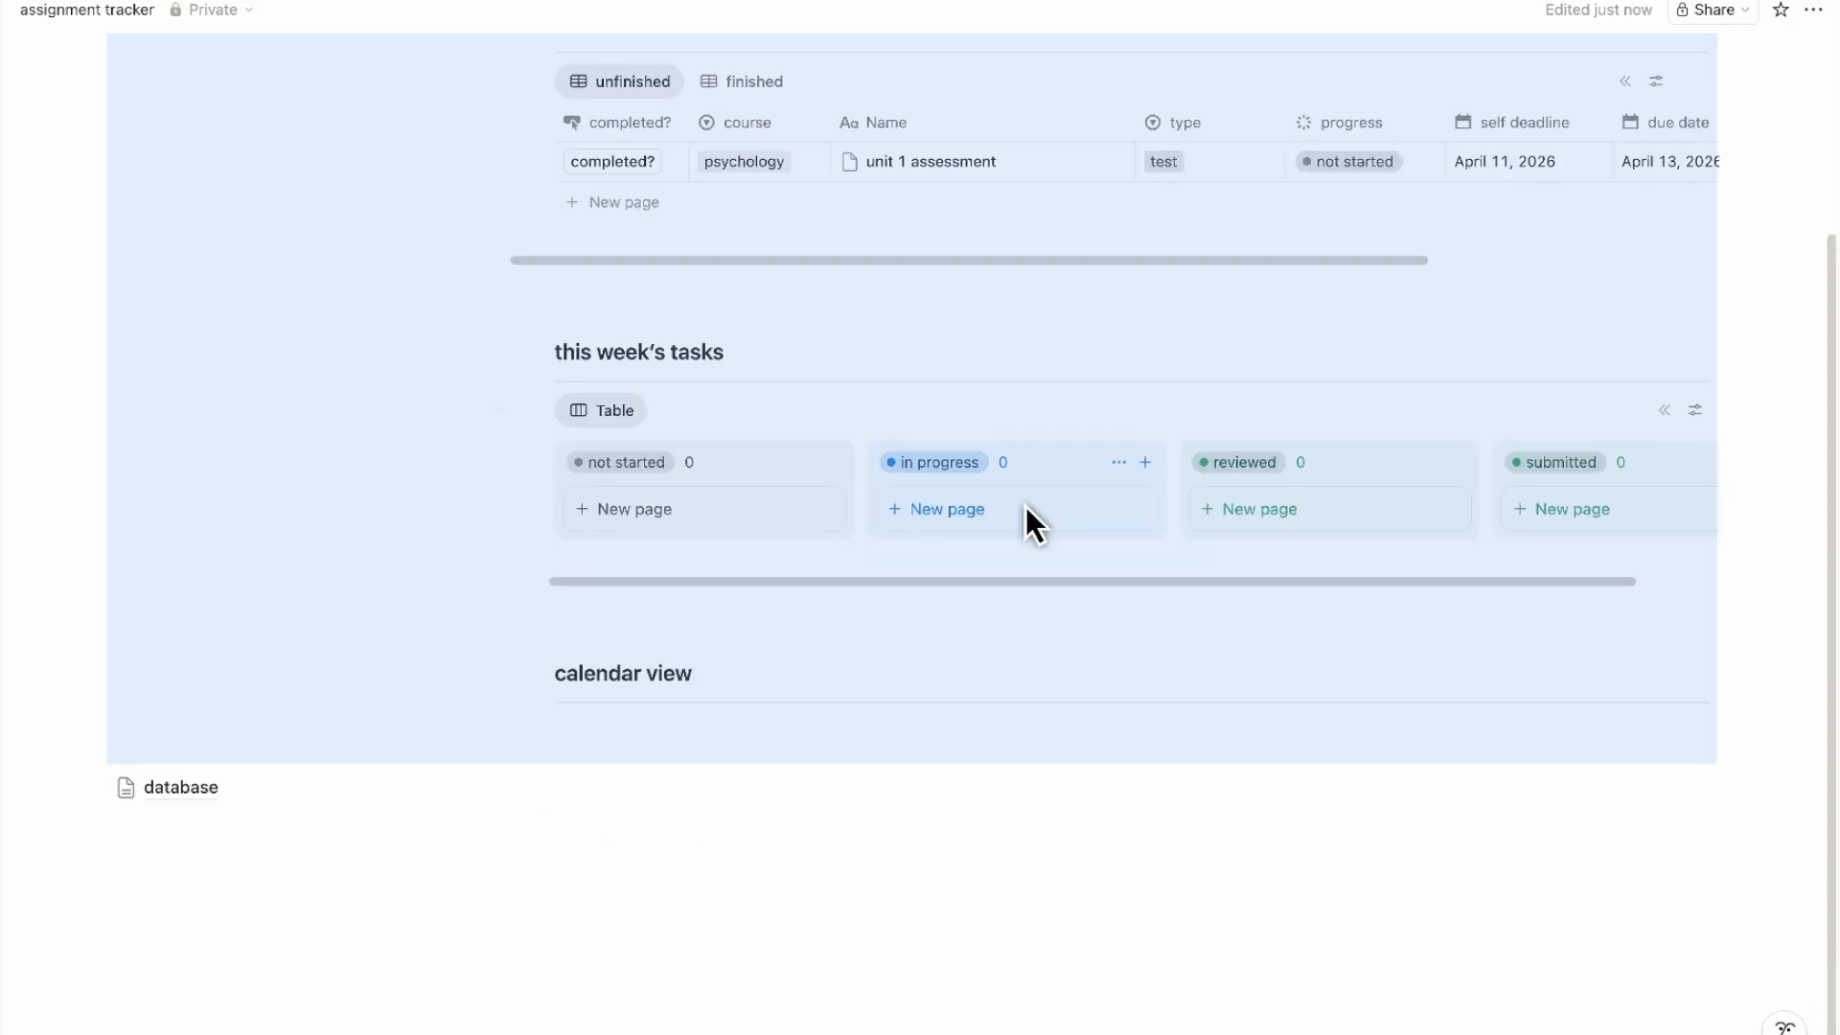
Insert a linked view of the deadlines tracker data source under the calendar view heading
{"action": "left_click", "coordinate": [973, 736]}
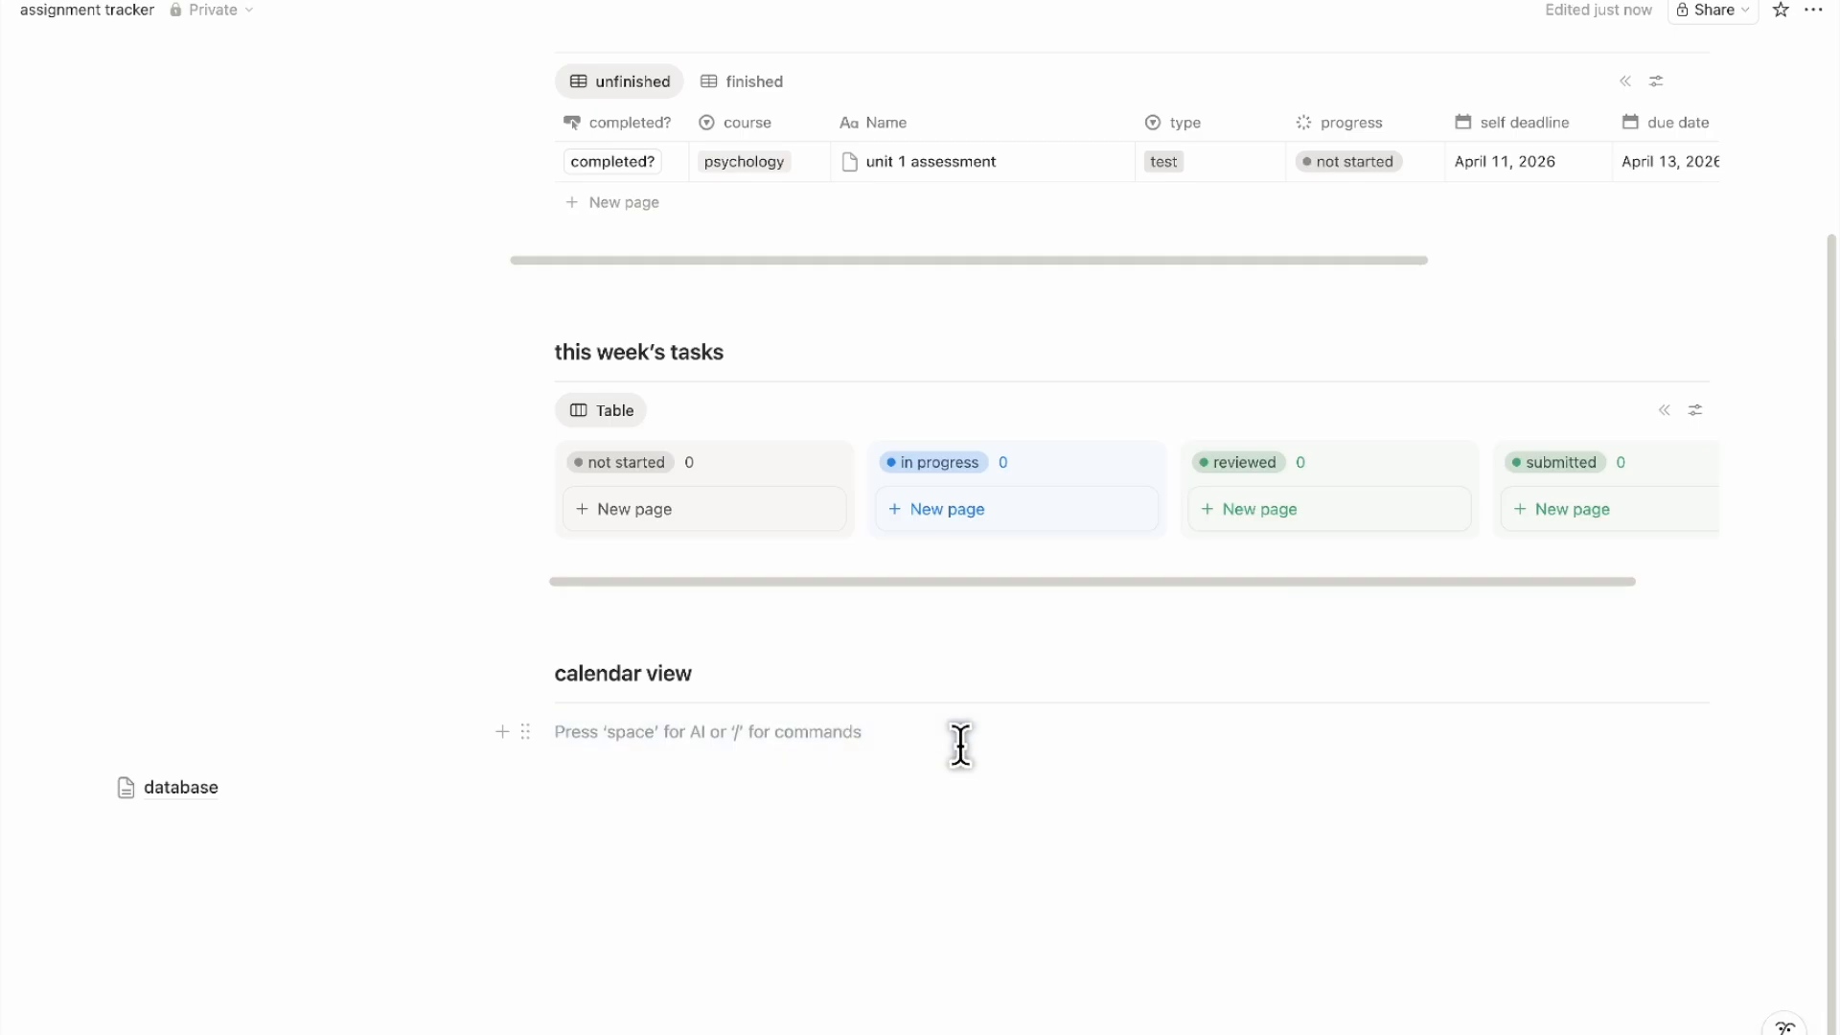
{"action": "type", "text": "/linked"}
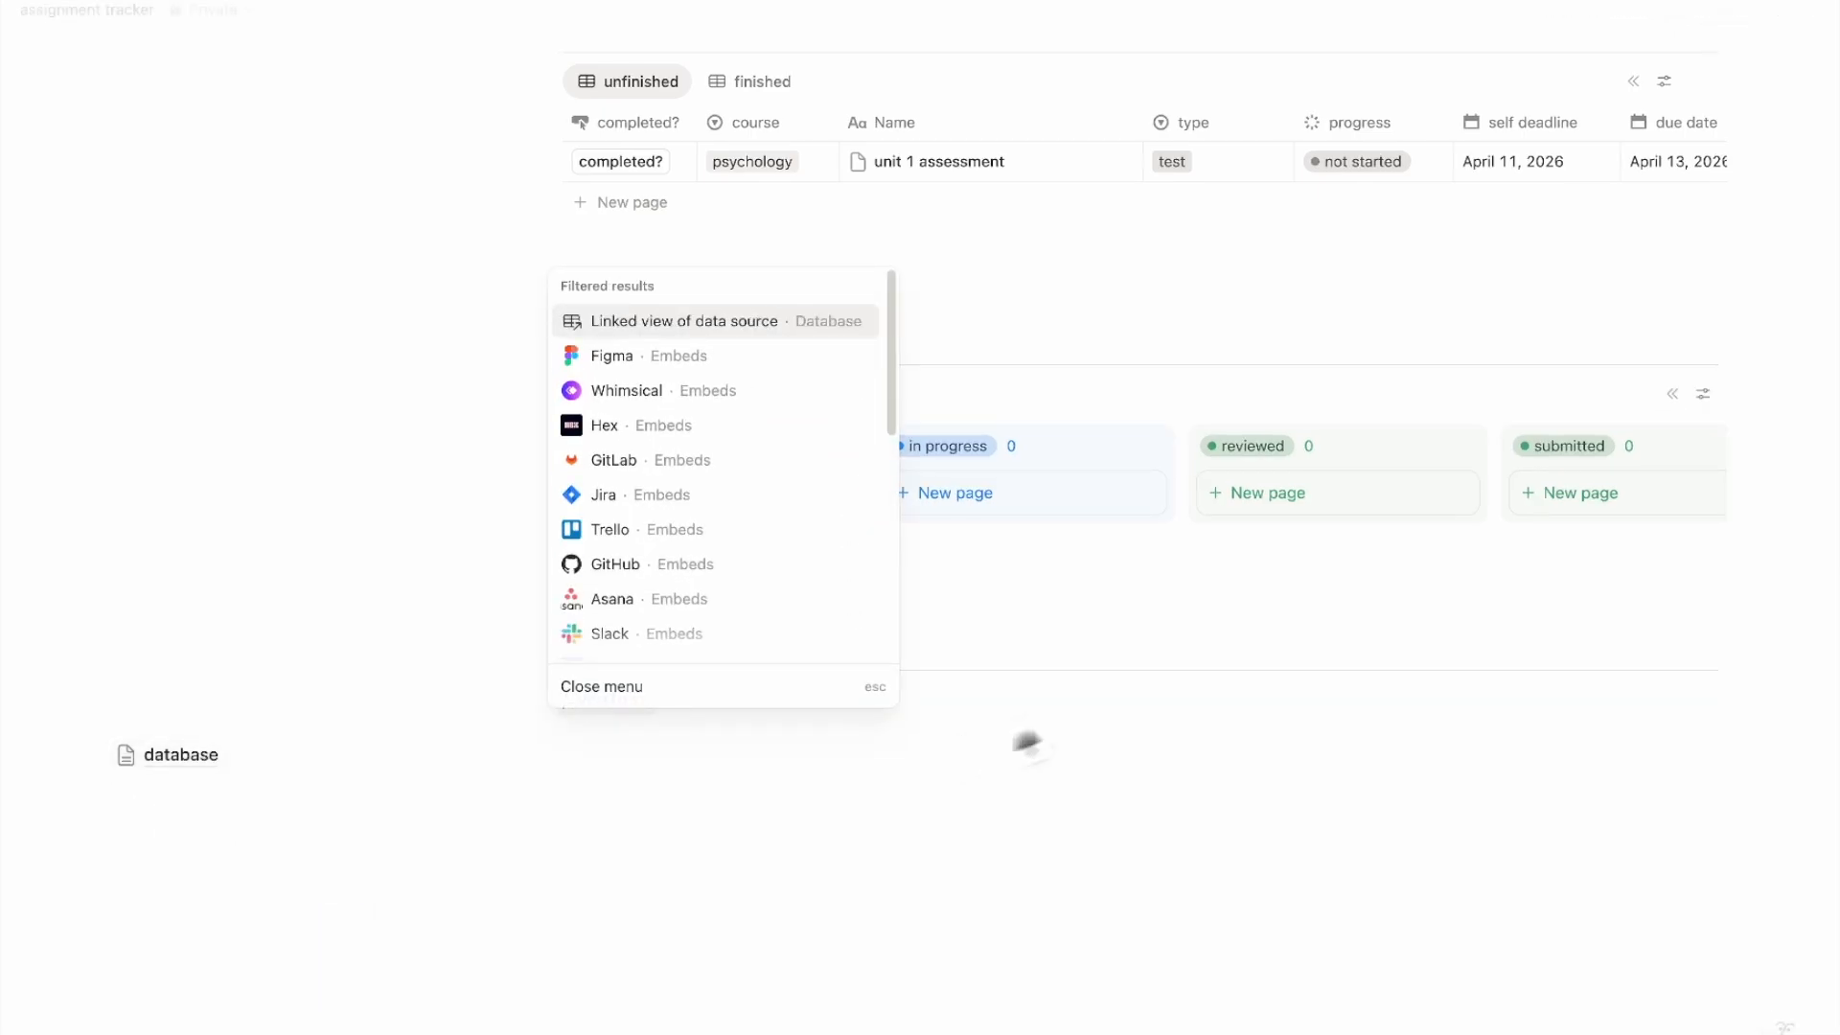
{"action": "key", "text": "Return"}
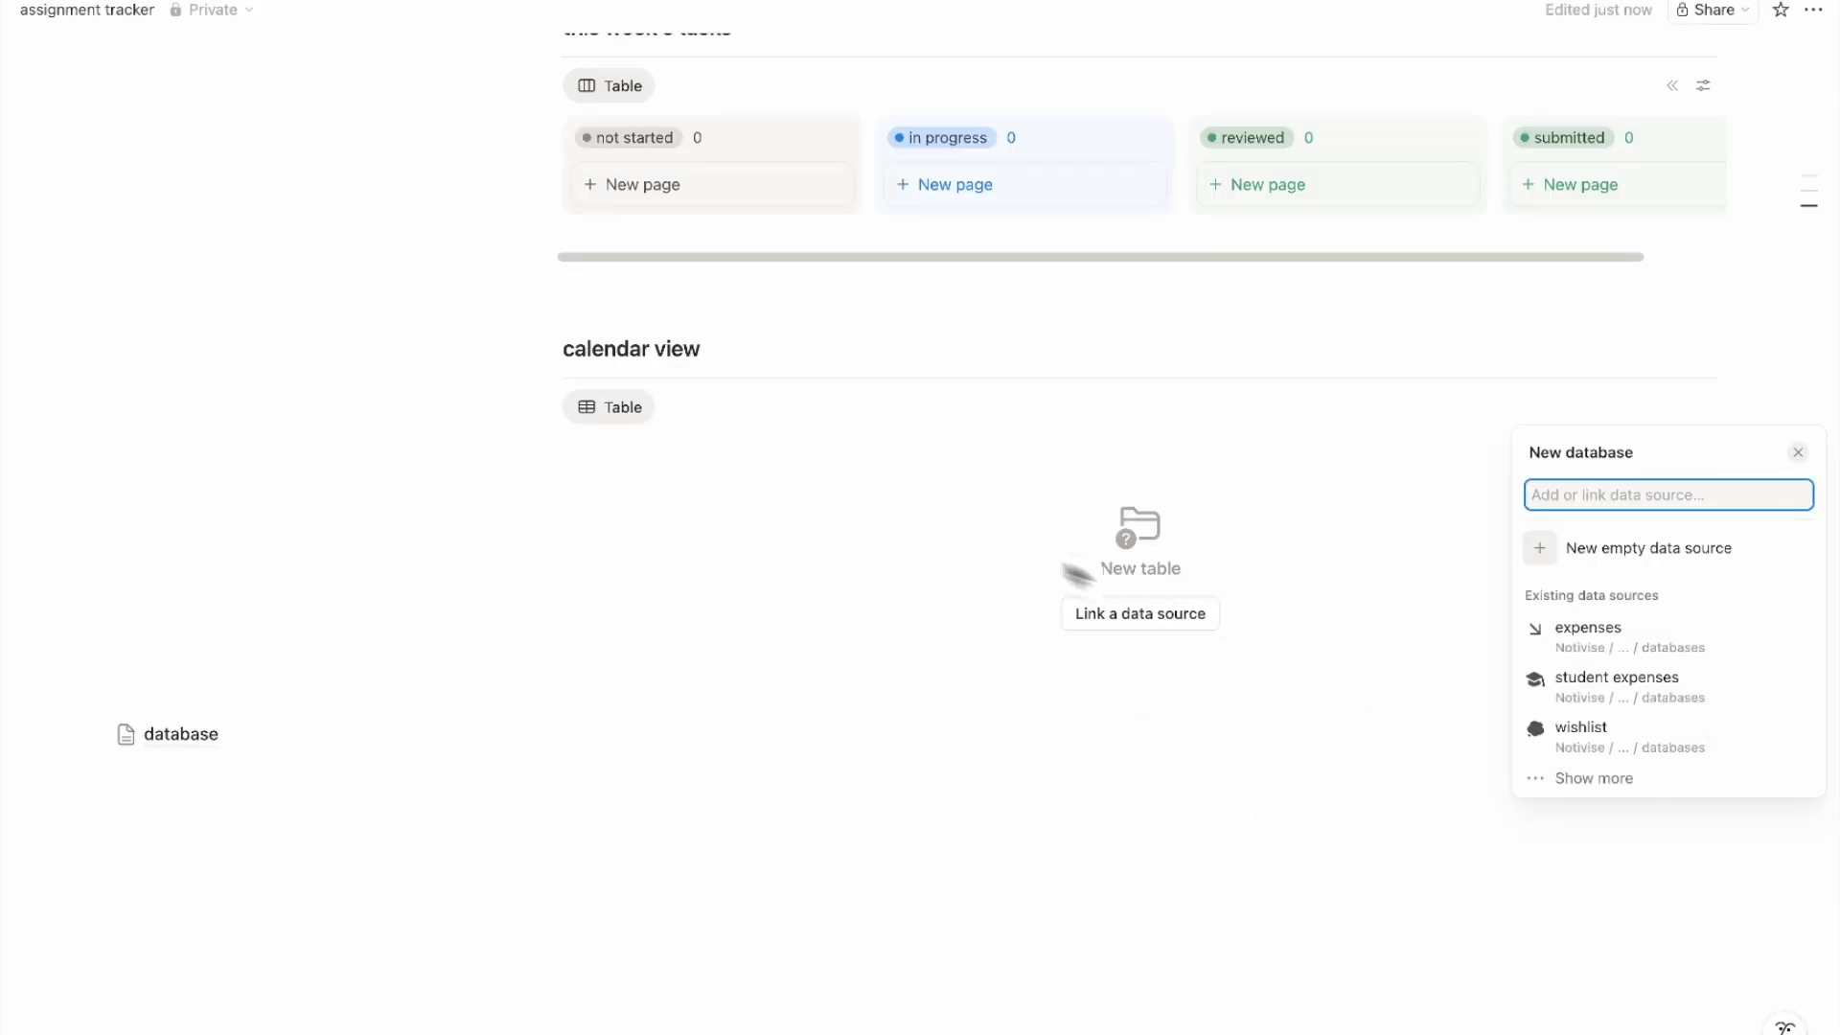
{"action": "type", "text": "deadlines tracker"}
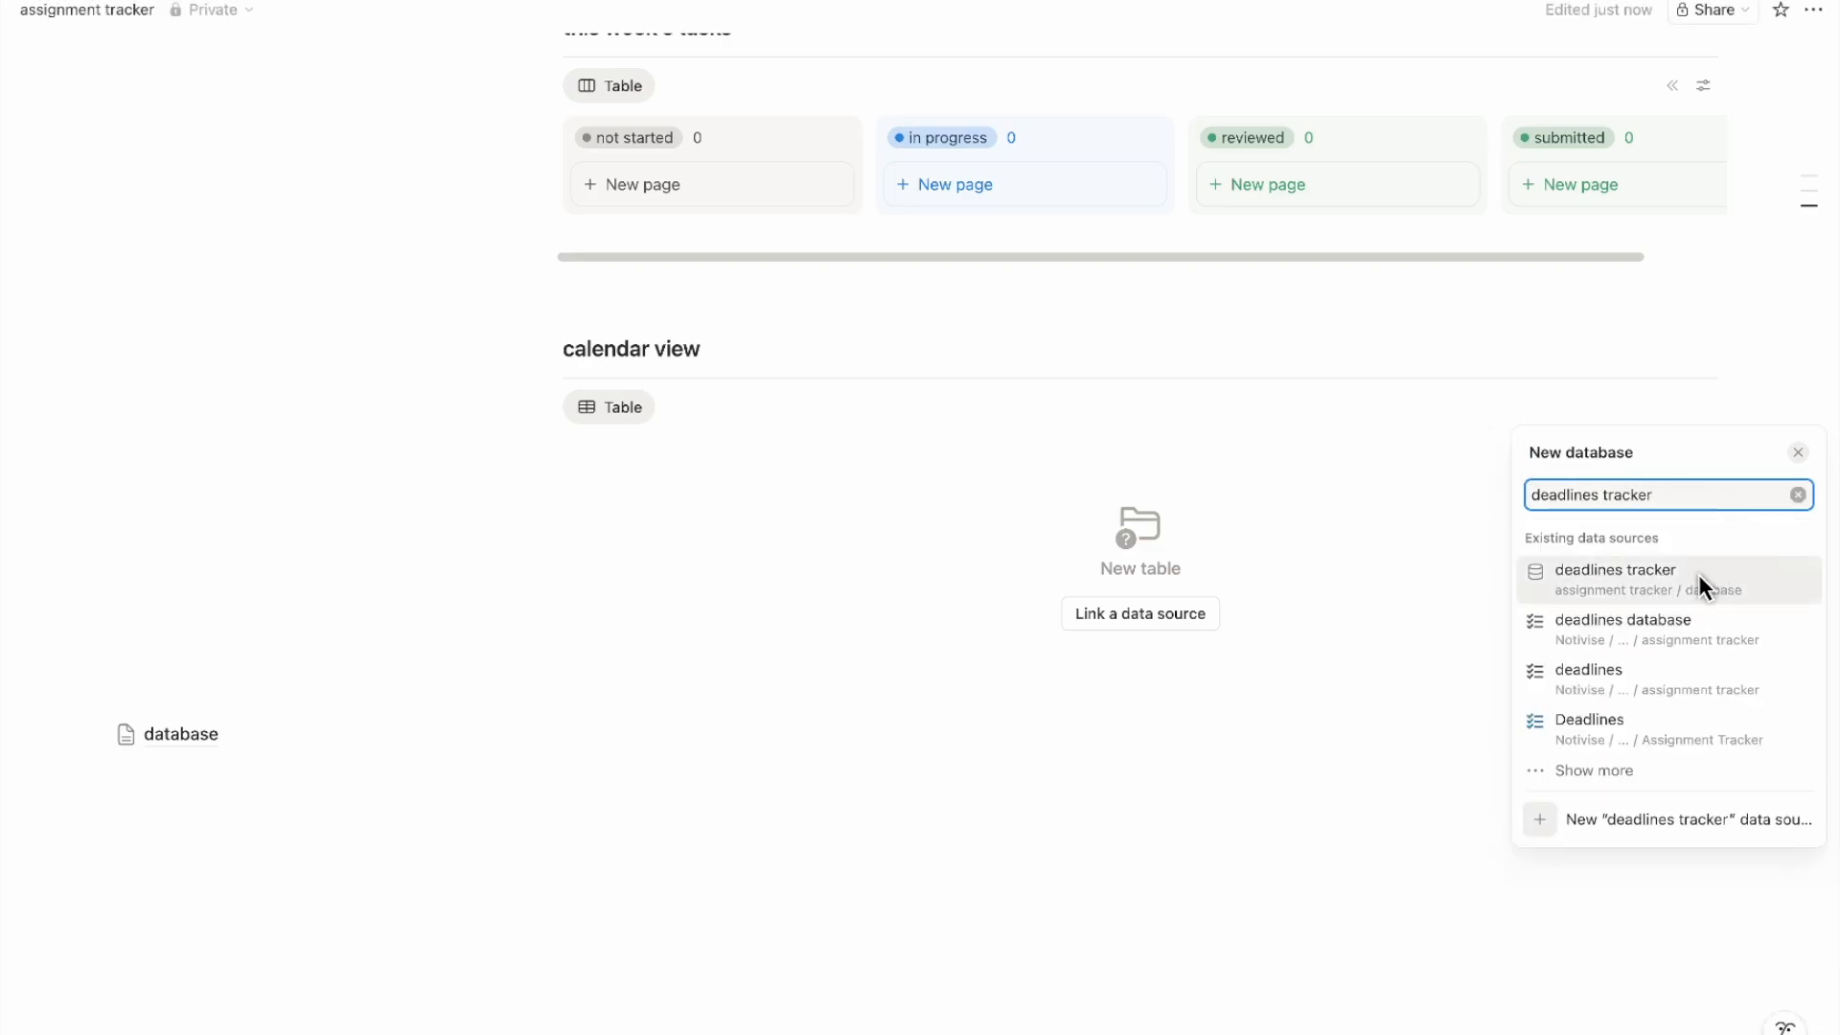
{"action": "left_click", "coordinate": [1700, 575]}
{"action": "left_click", "coordinate": [801, 710]}
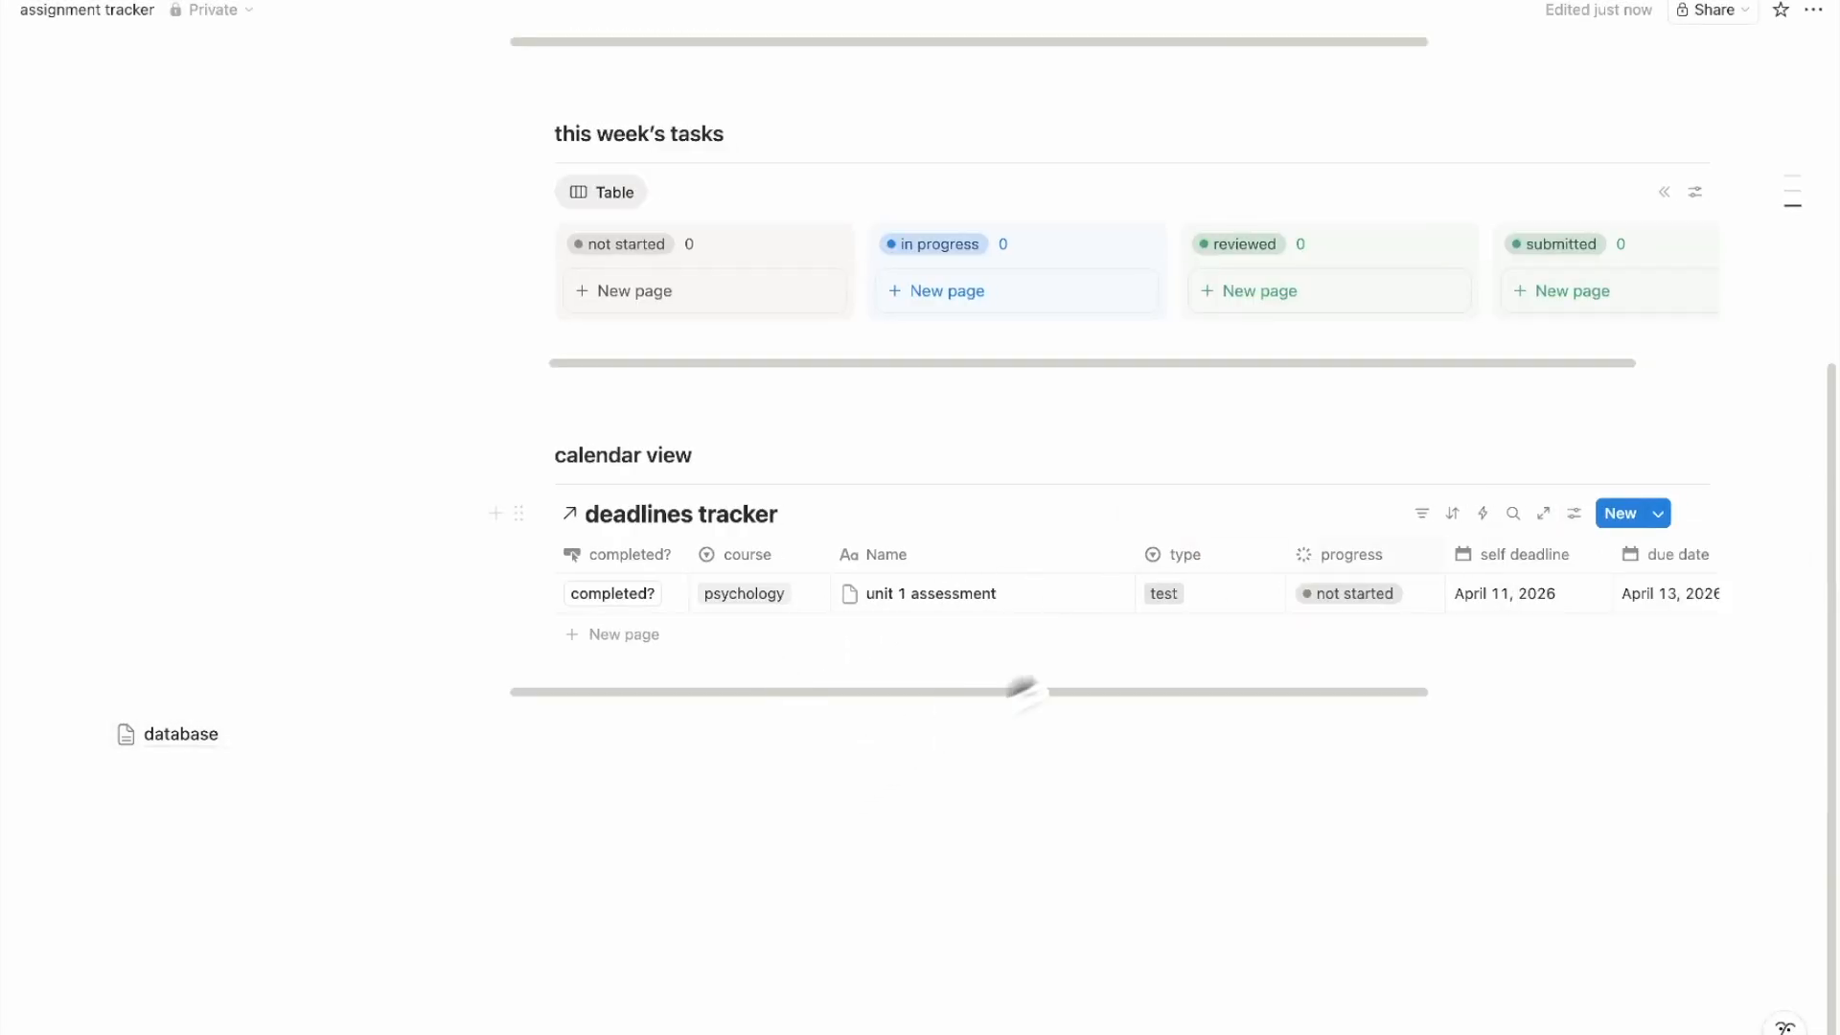
Change the linked view under the calendar view heading to the Calendar layout and hide its data source title
{"action": "left_click", "coordinate": [1574, 514]}
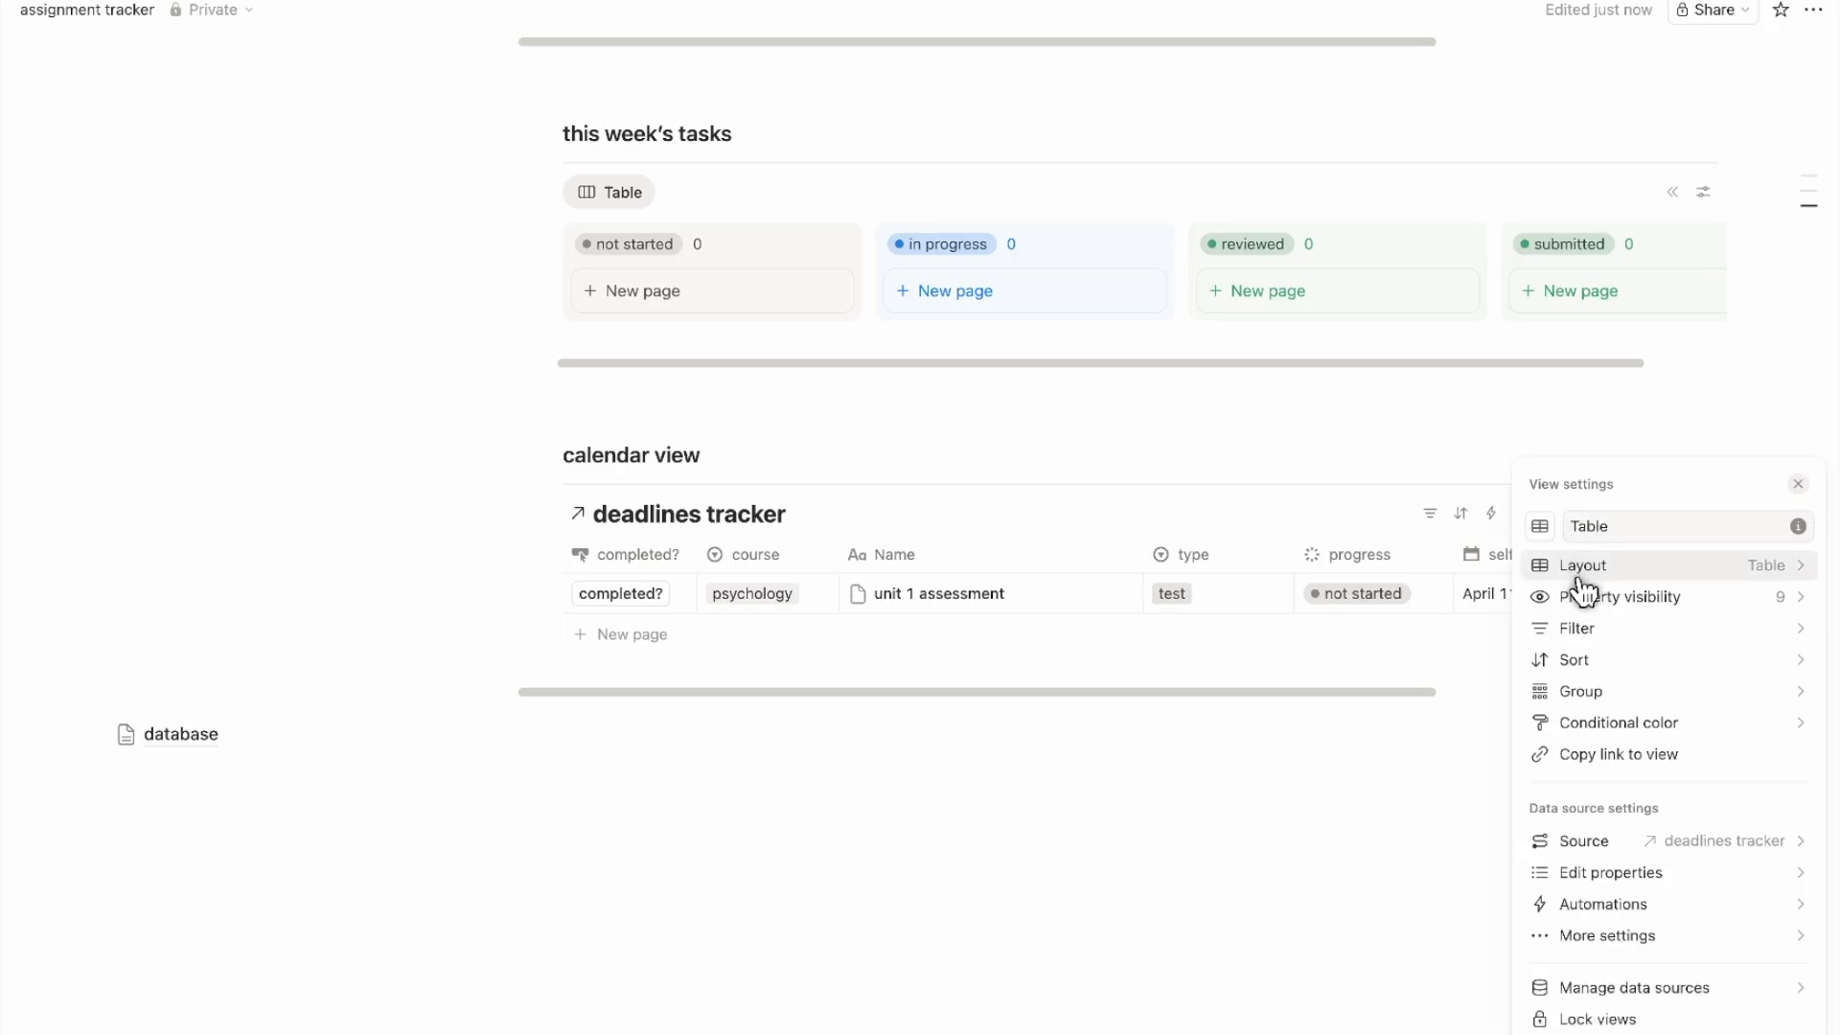
{"action": "left_click", "coordinate": [1578, 575]}
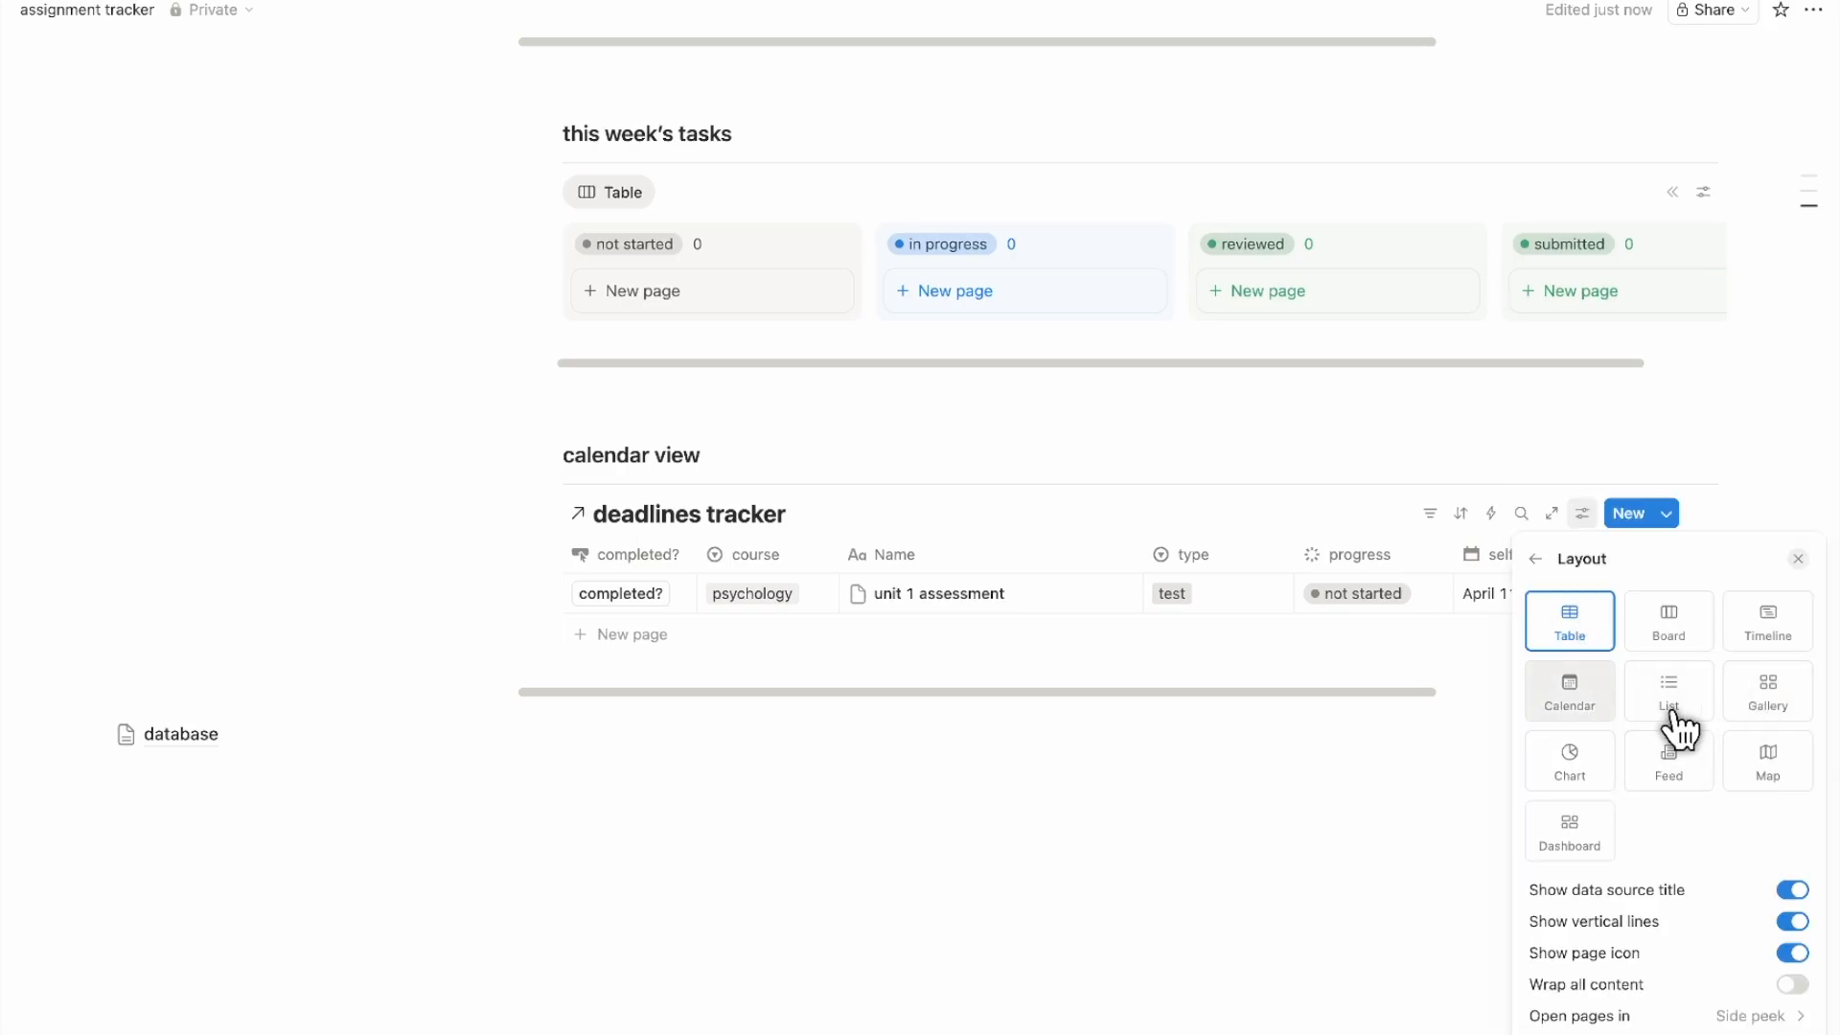
{"action": "left_click", "coordinate": [1568, 695]}
{"action": "left_click", "coordinate": [1319, 526]}
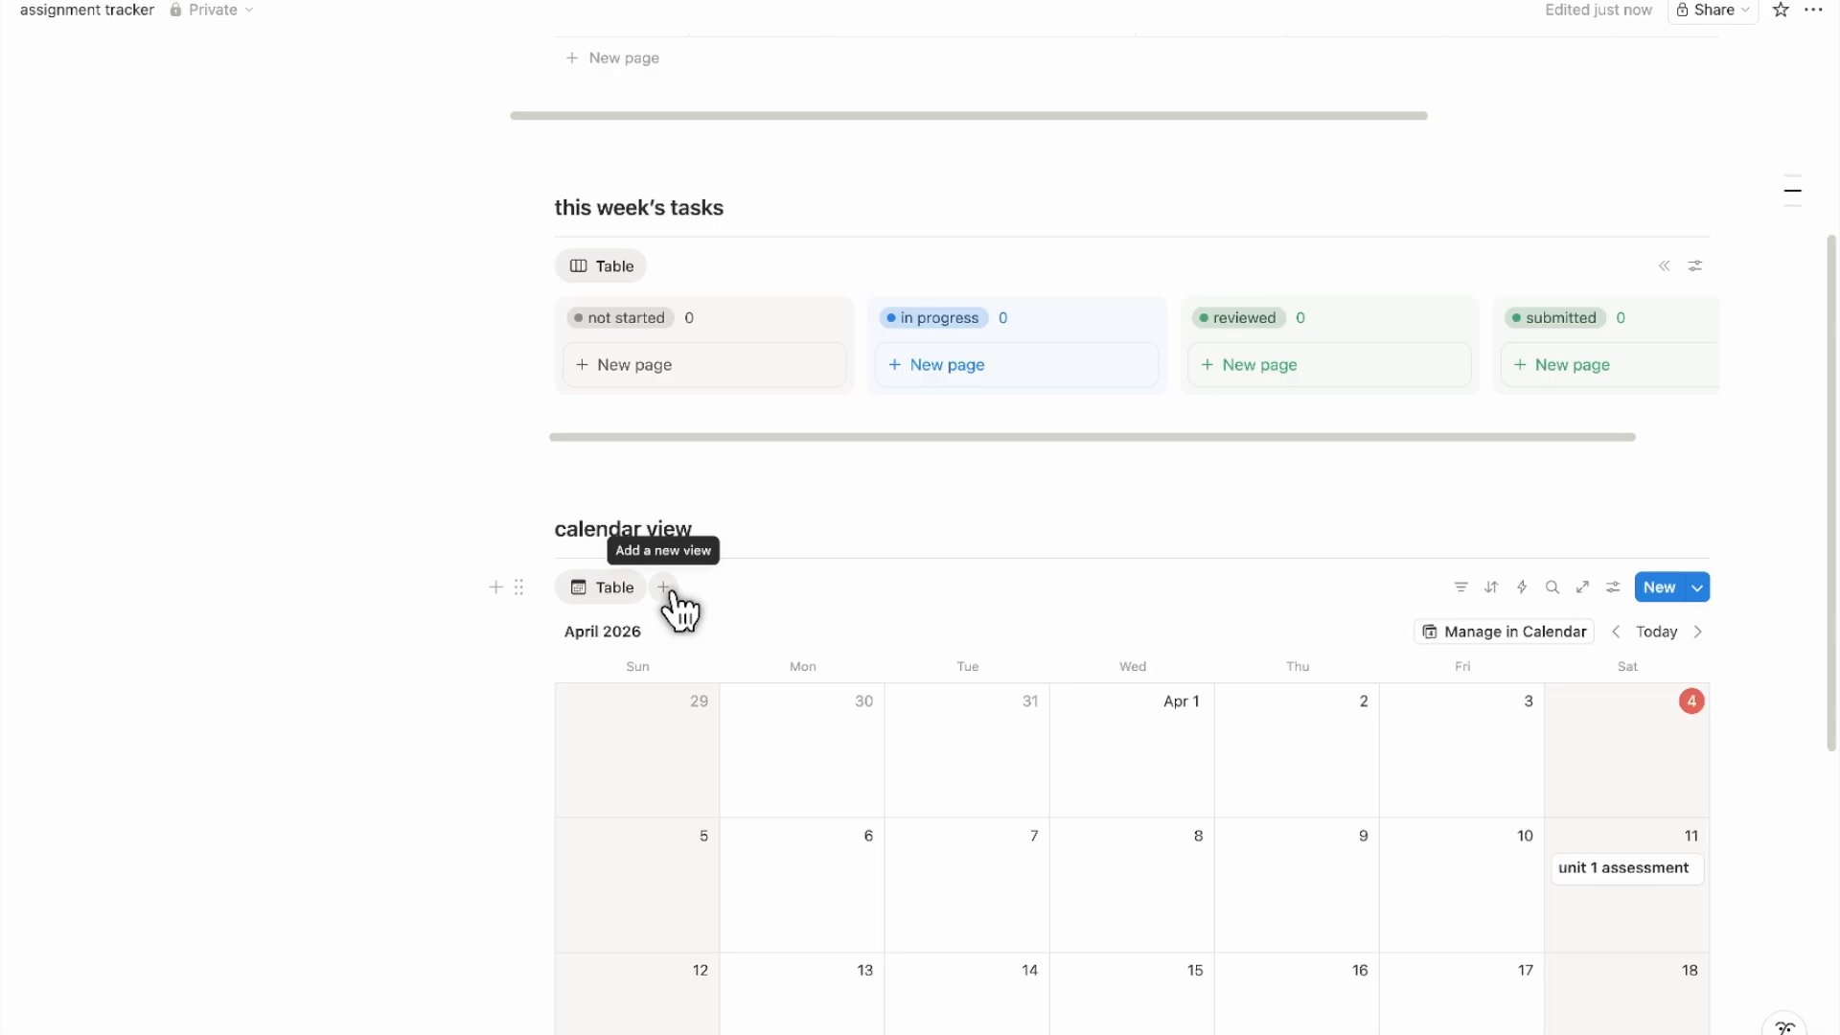
Rename the calendar section's database view as "self deadlines"
{"action": "left_click", "coordinate": [606, 589]}
{"action": "left_click", "coordinate": [648, 628]}
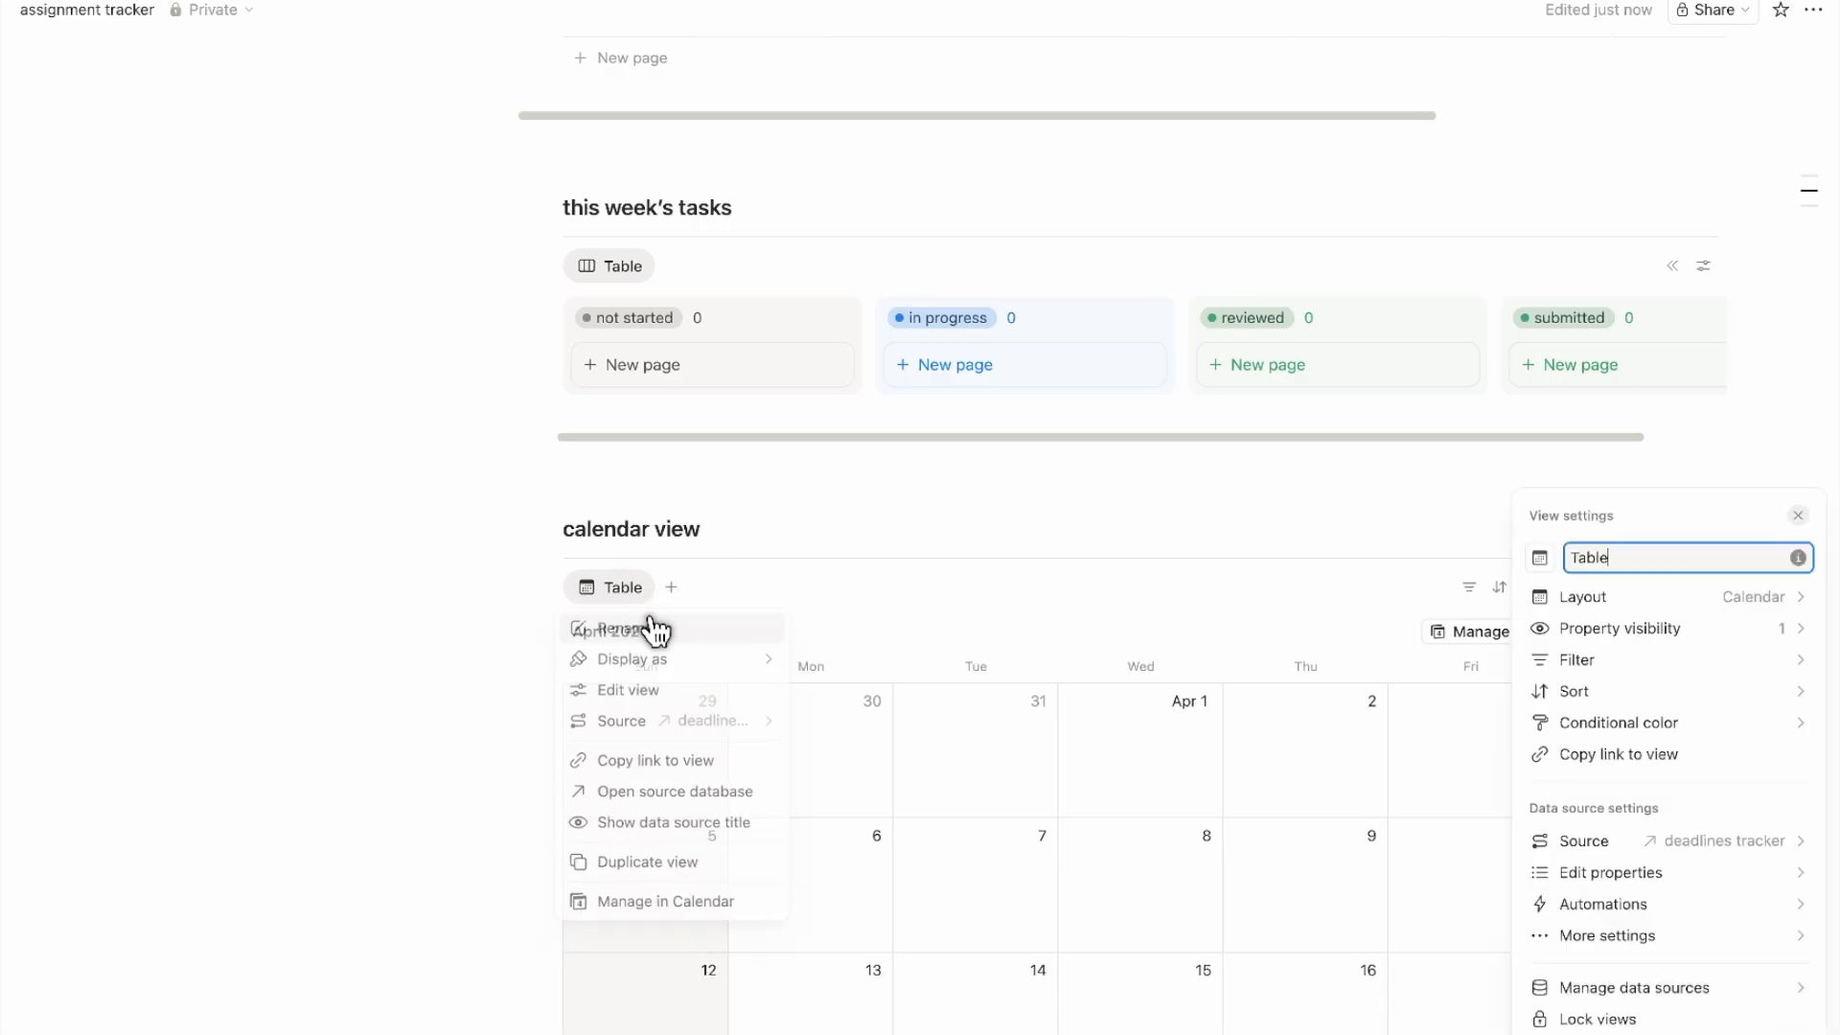
{"action": "key", "text": "ctrl+a"}
{"action": "type", "text": "se"}
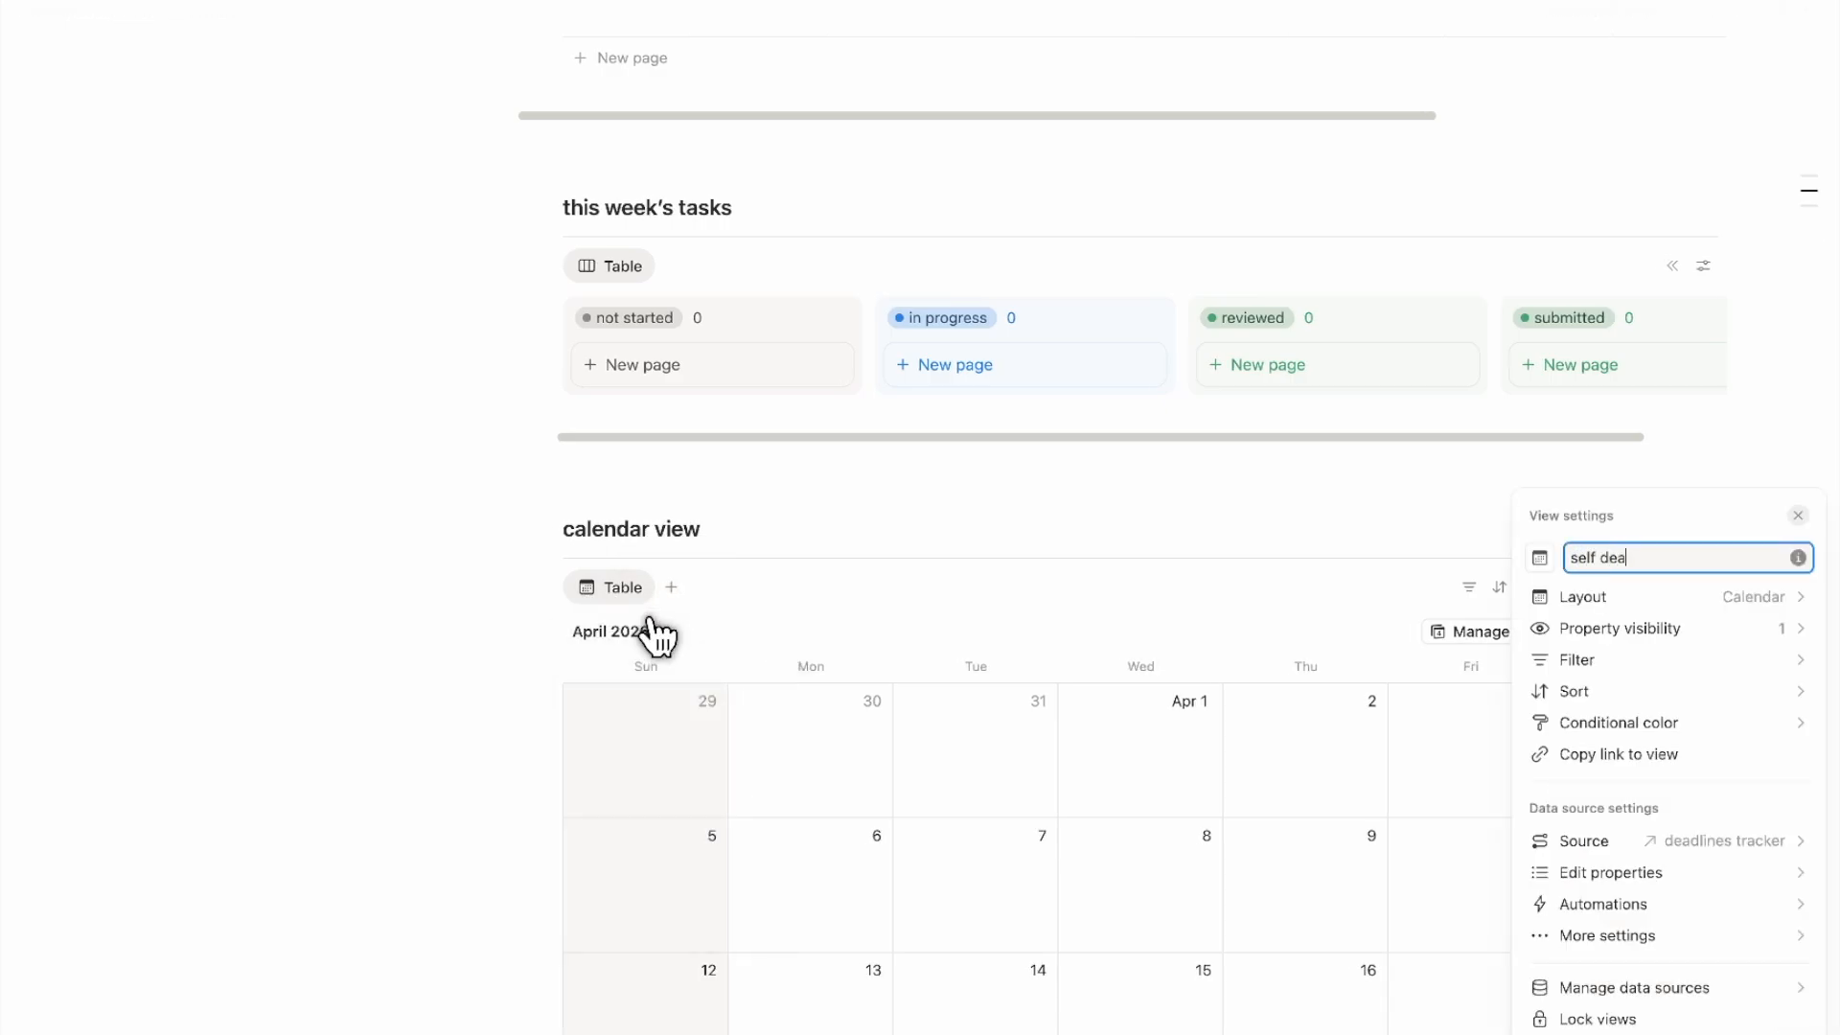
{"action": "left_click", "coordinate": [739, 595]}
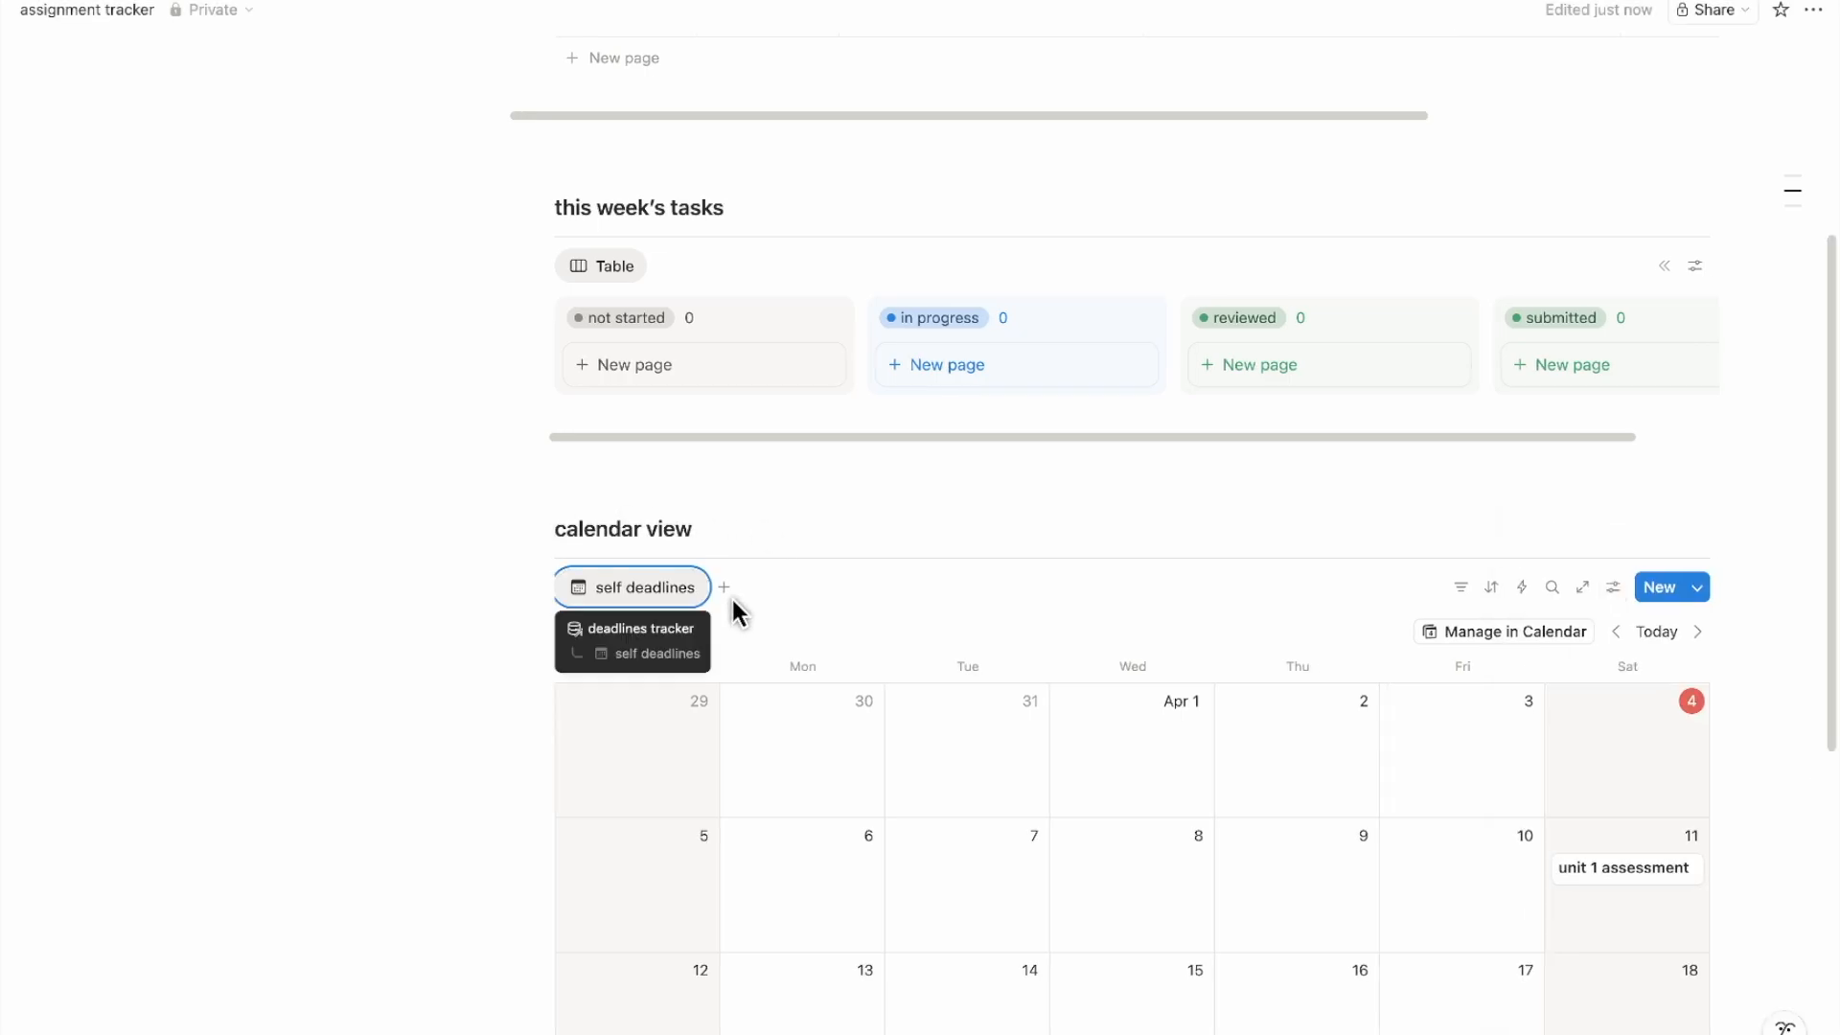
Add a second Calendar view beside self deadlines in the calendar section and name it "actual deadline"
{"action": "left_click", "coordinate": [724, 588]}
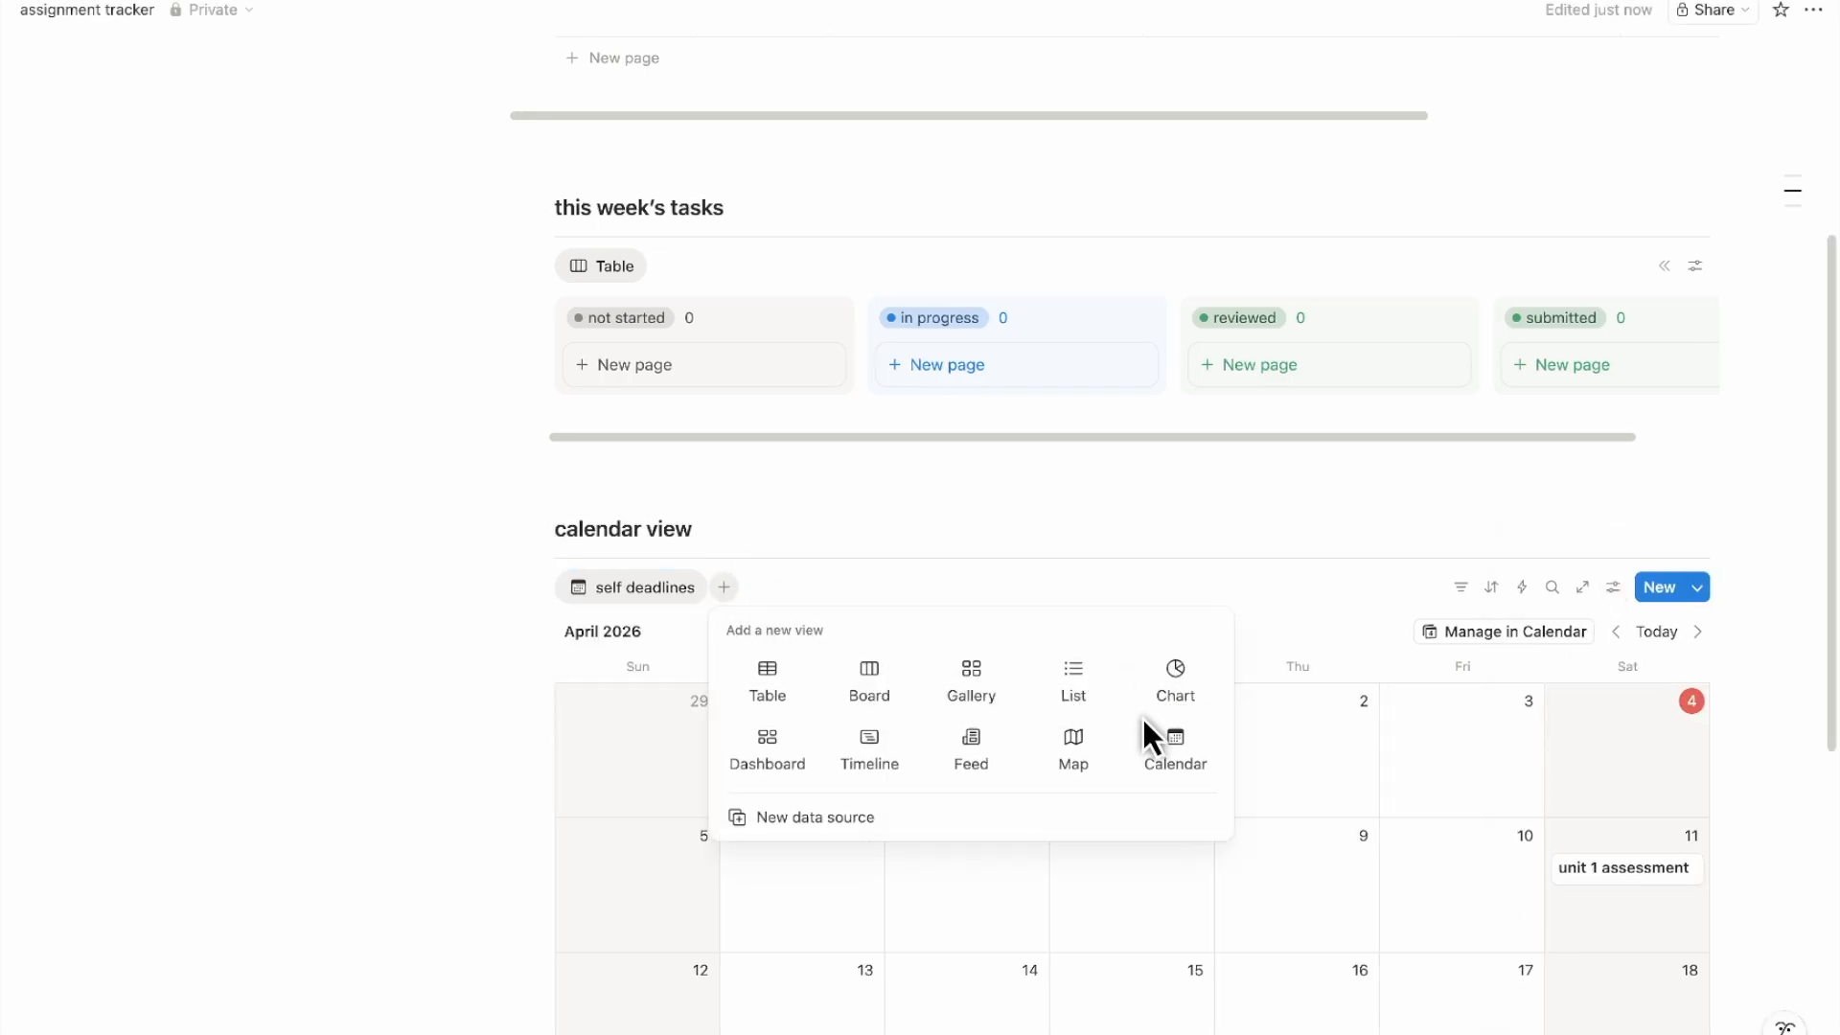
{"action": "left_click", "coordinate": [1176, 743]}
{"action": "key", "text": "Escape"}
{"action": "left_click", "coordinate": [752, 584]}
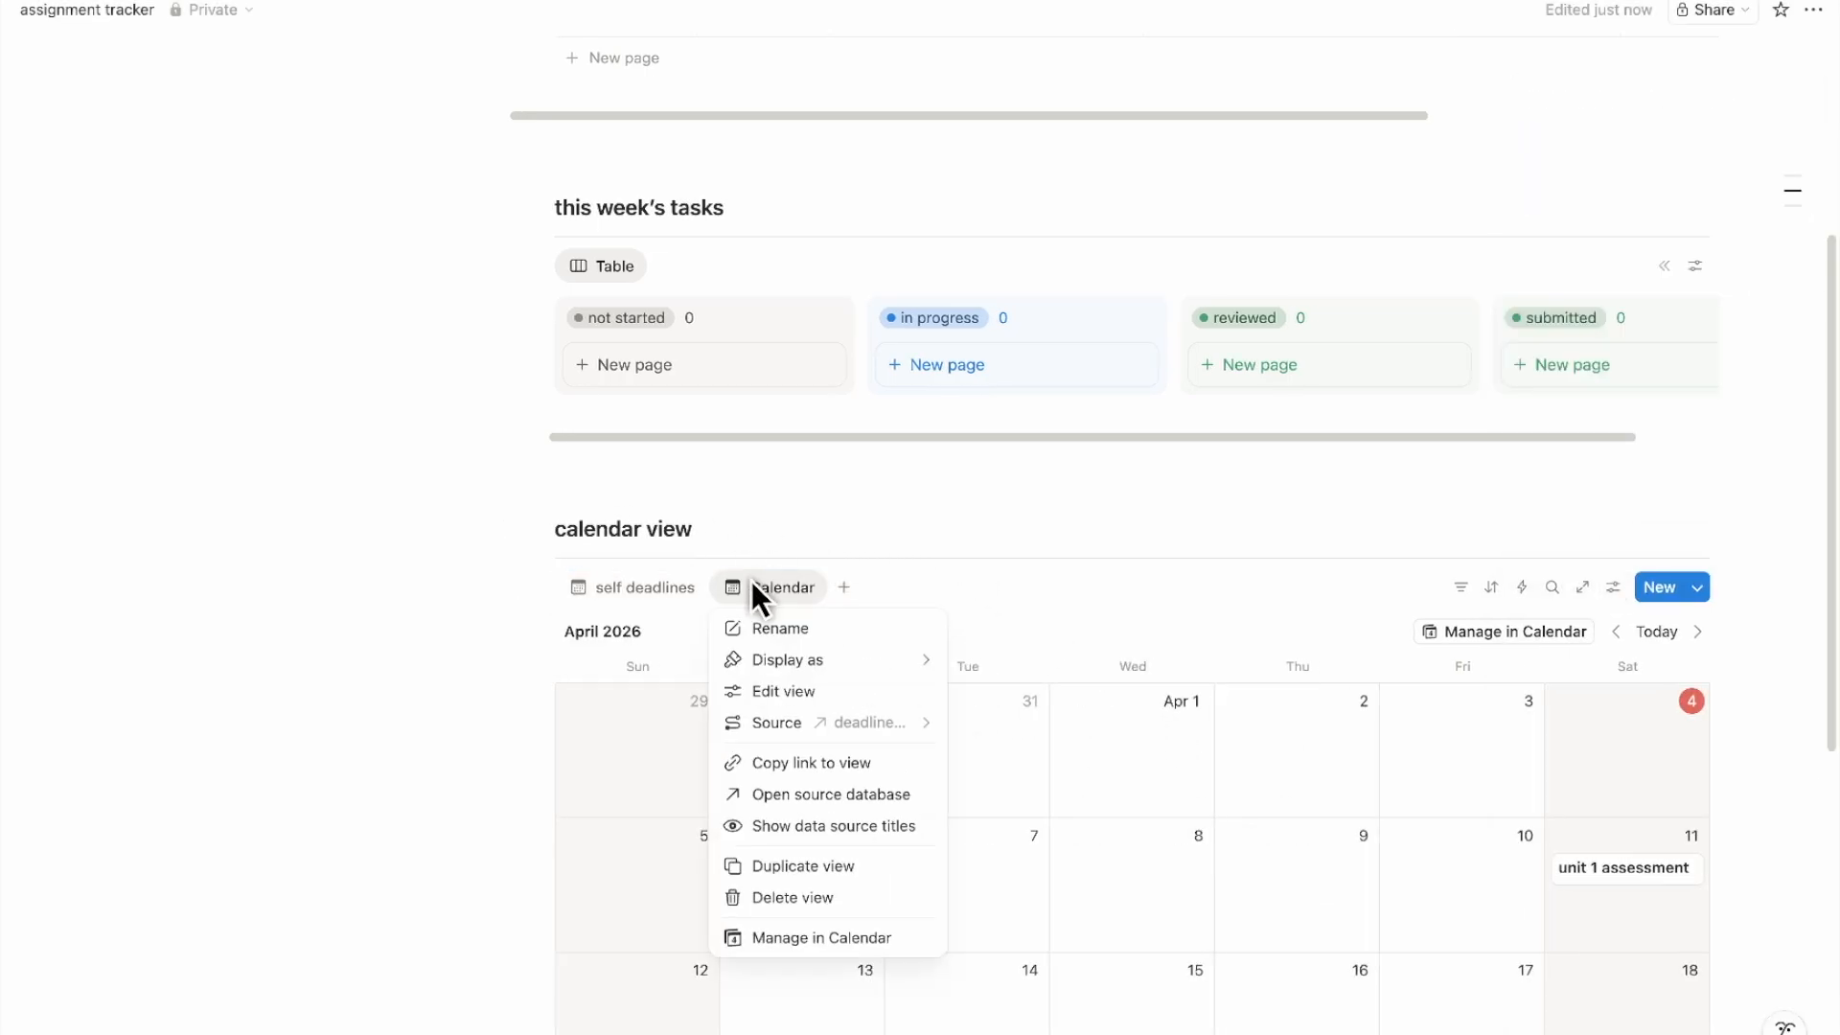
{"action": "left_click", "coordinate": [778, 629]}
{"action": "type", "text": "actual deadl"}
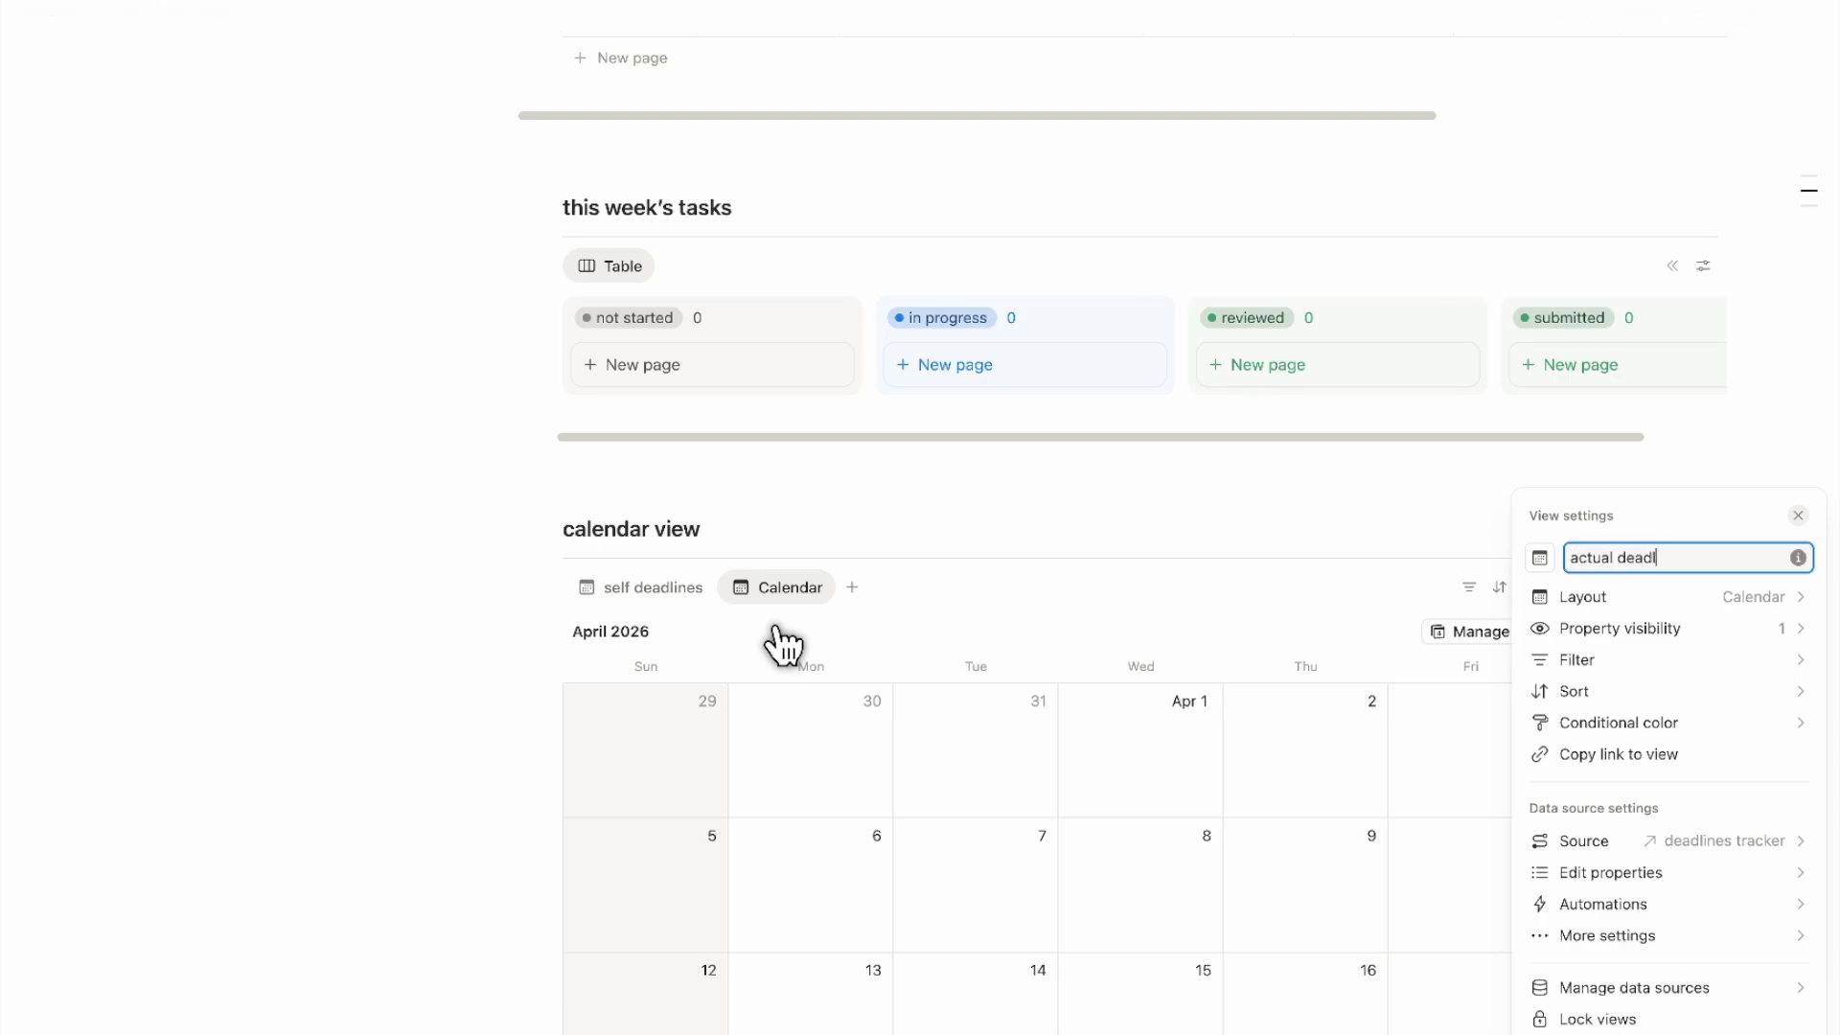
{"action": "left_click", "coordinate": [505, 587]}
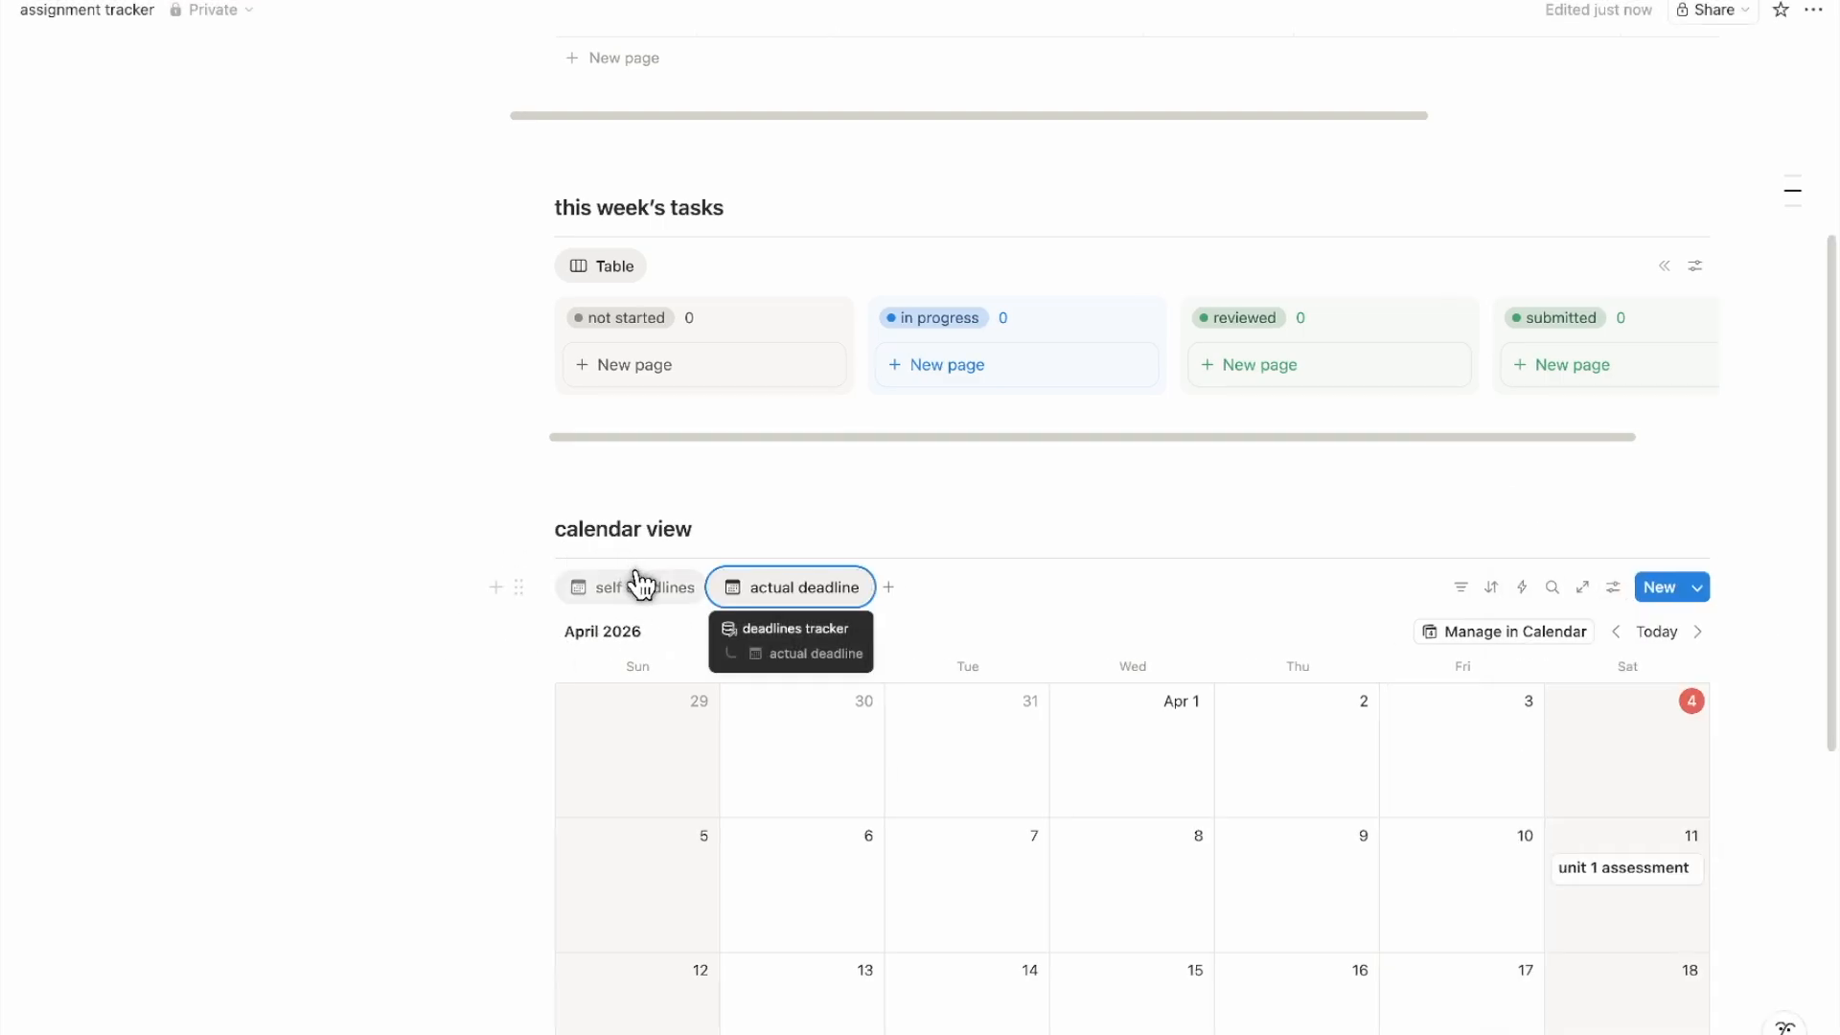
Check the self deadlines calendar's layout options and make the course, due date and progress properties visible on its entries
{"action": "left_click", "coordinate": [658, 599]}
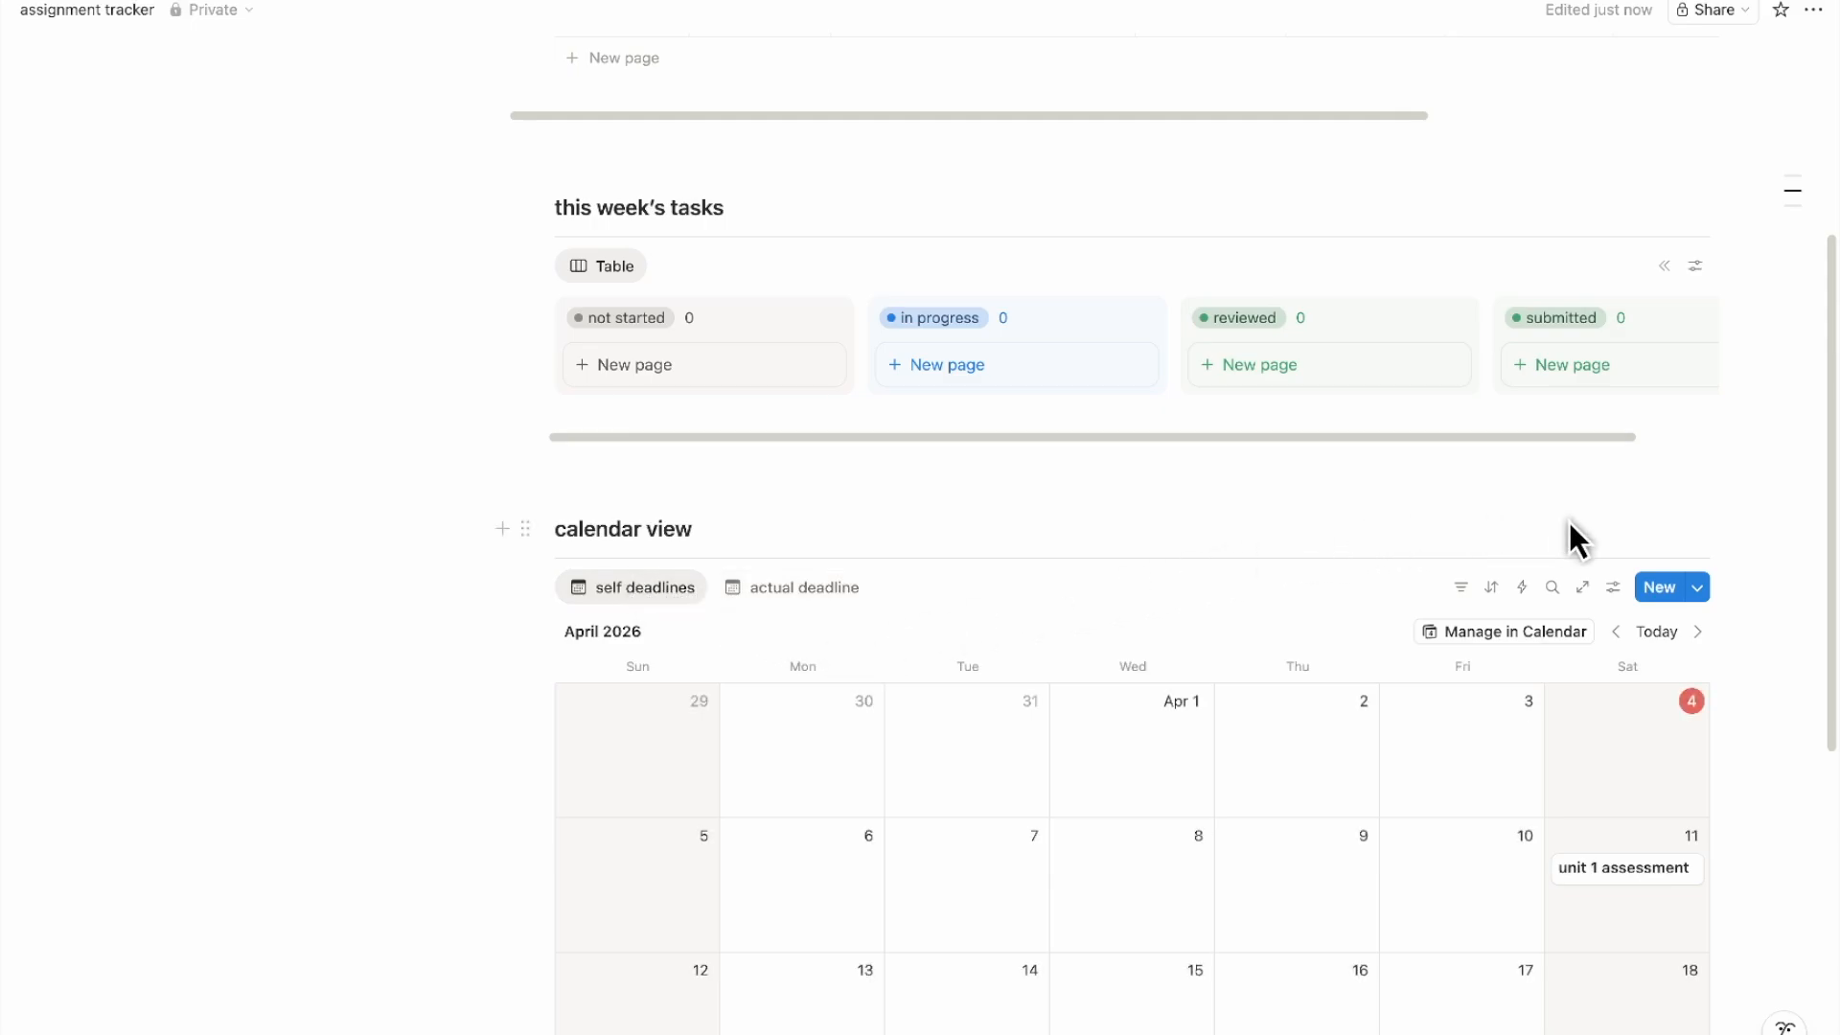
{"action": "scroll", "coordinate": [1457, 577], "scroll_direction": "down", "scroll_amount": 1}
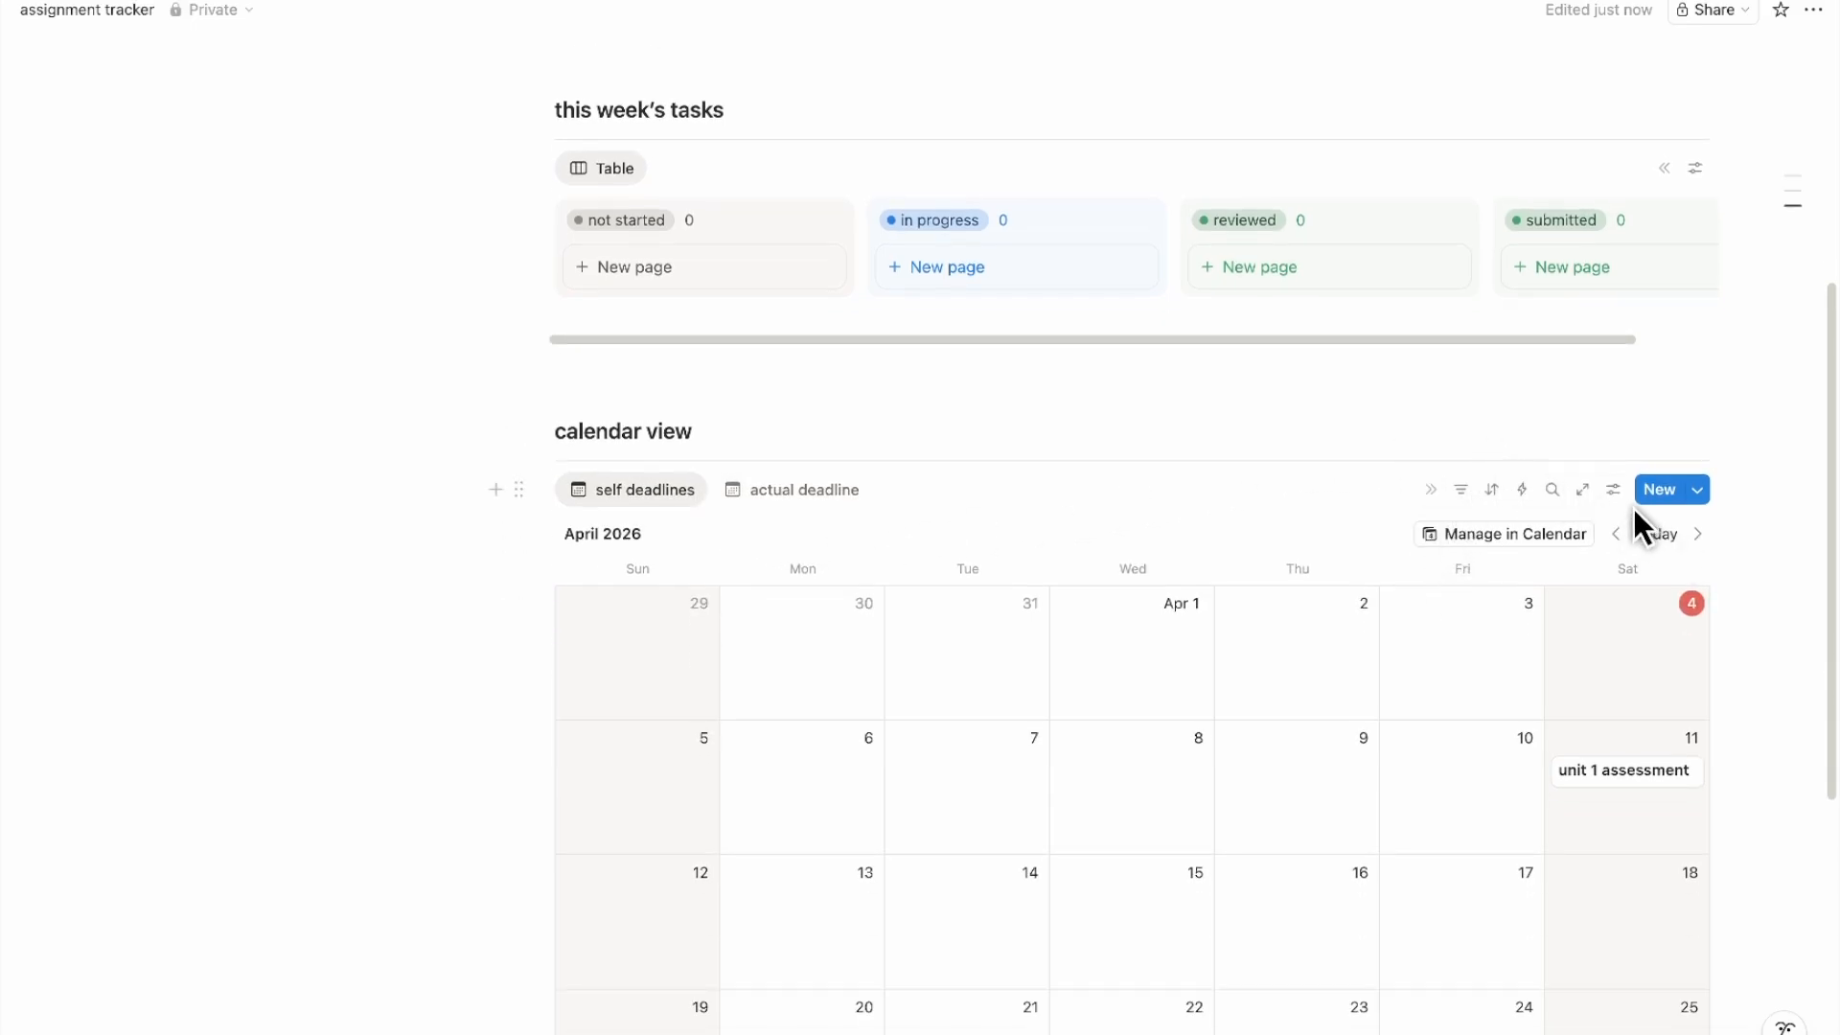
{"action": "left_click", "coordinate": [1610, 491]}
{"action": "left_click", "coordinate": [1628, 603]}
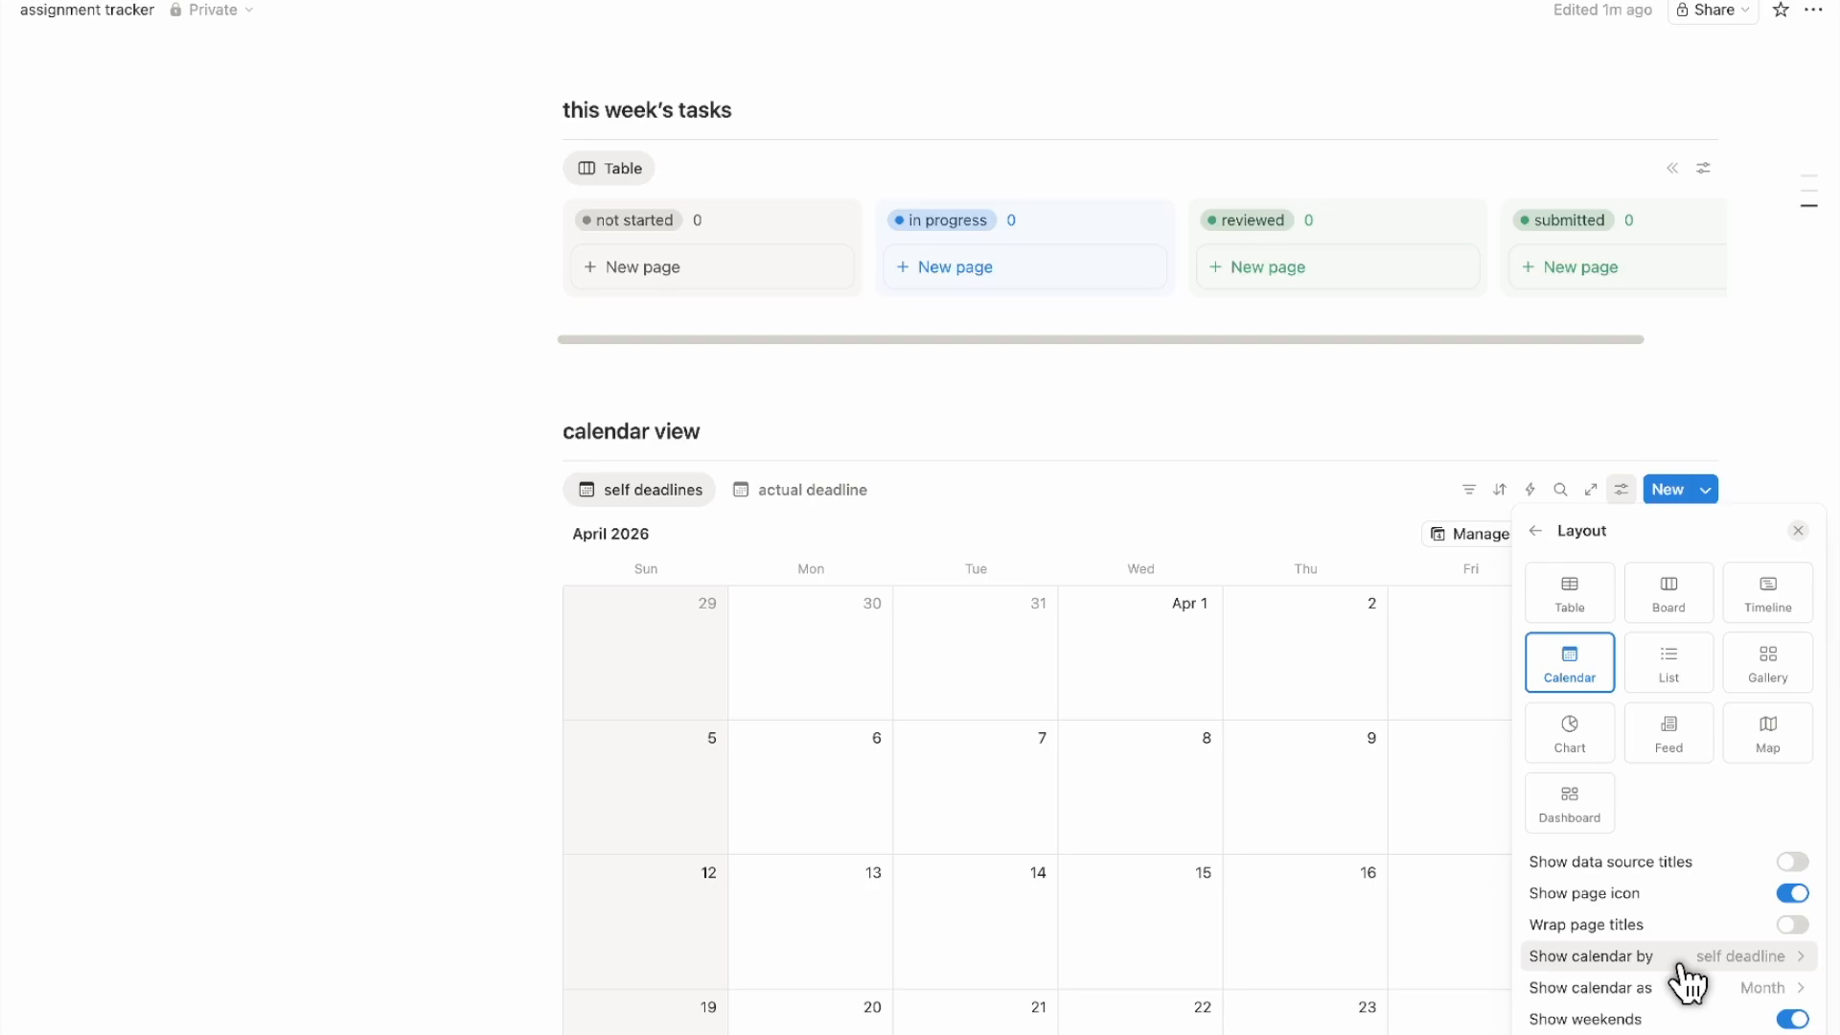
{"action": "left_click", "coordinate": [1535, 531]}
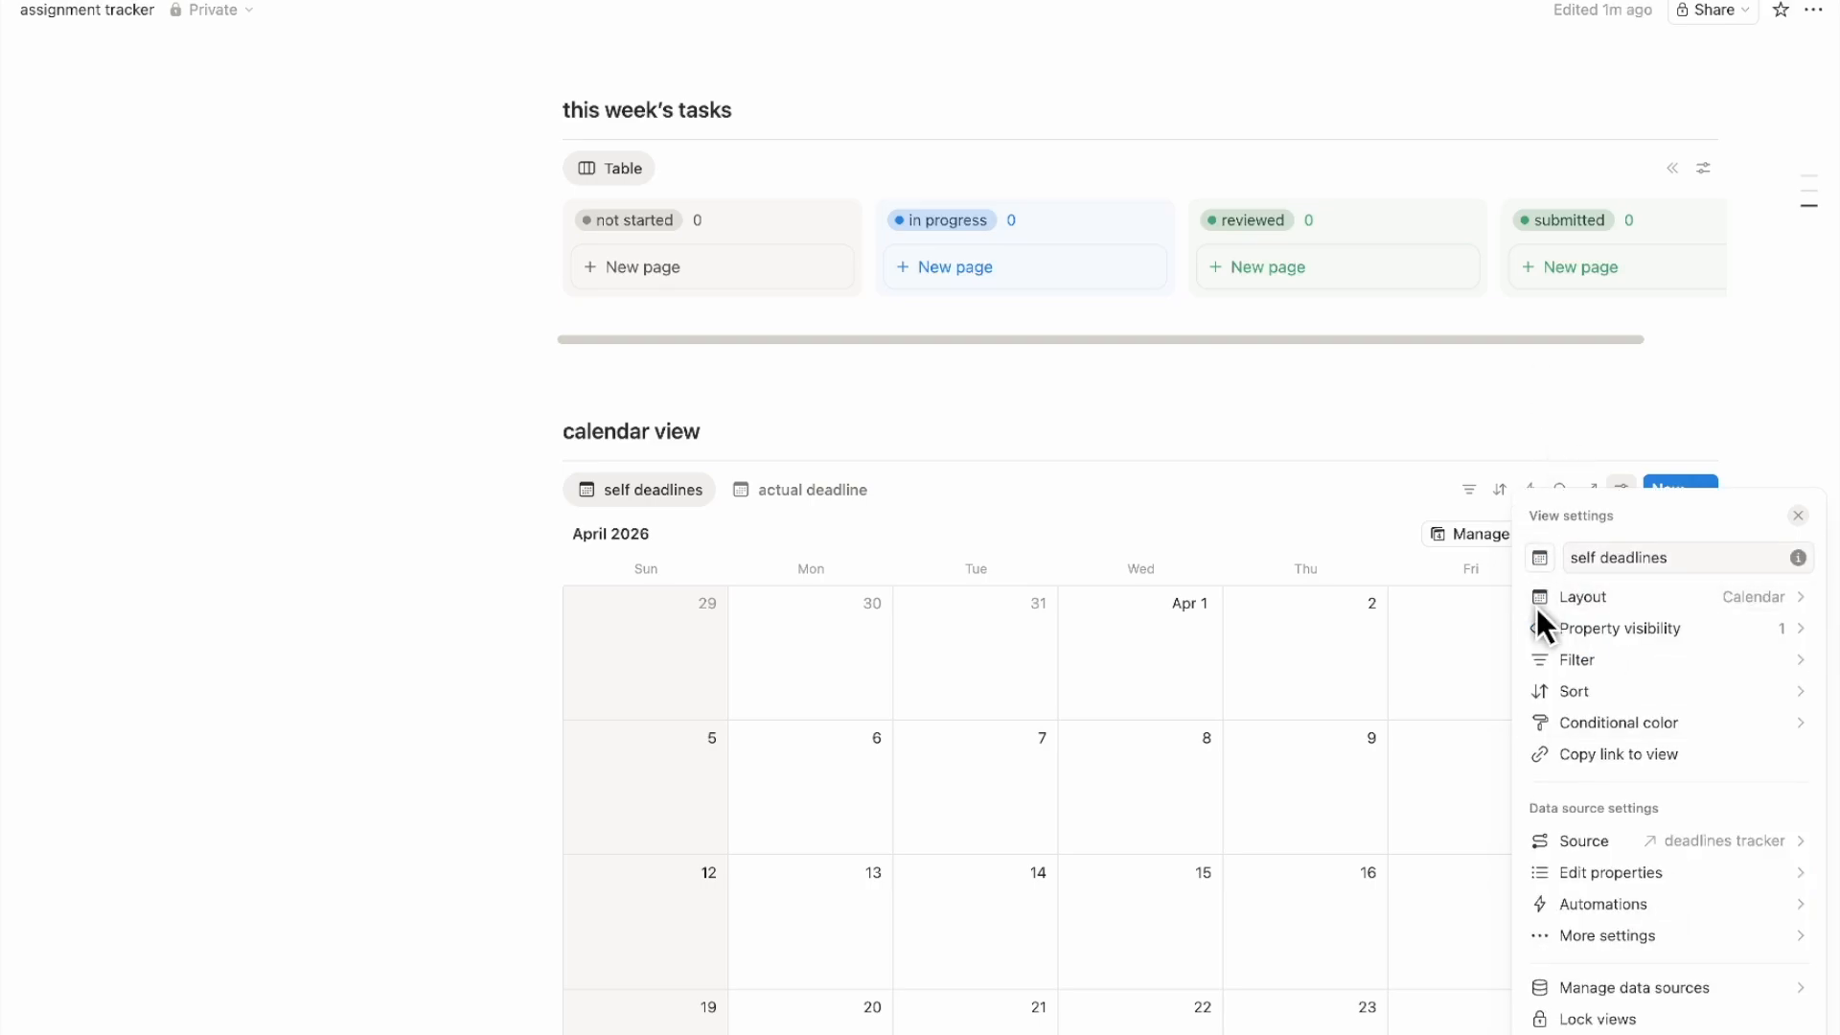
{"action": "left_click", "coordinate": [1586, 633]}
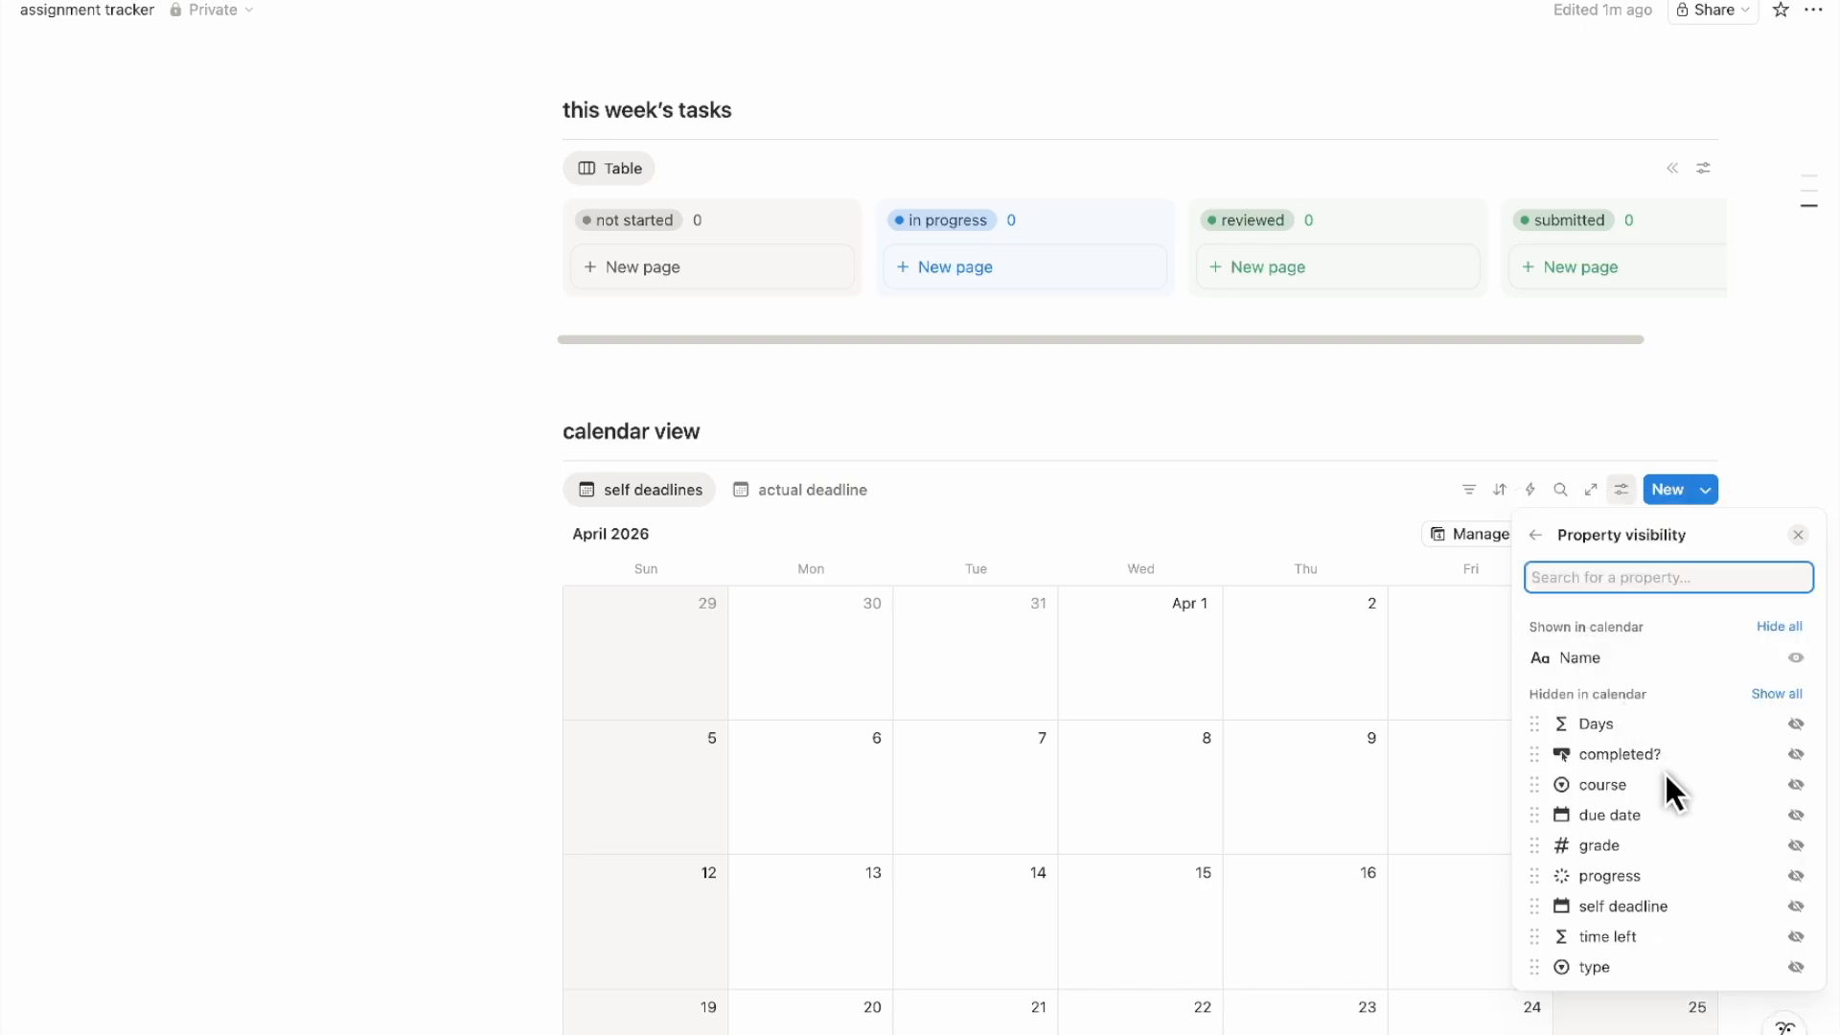
{"action": "left_click", "coordinate": [1796, 785]}
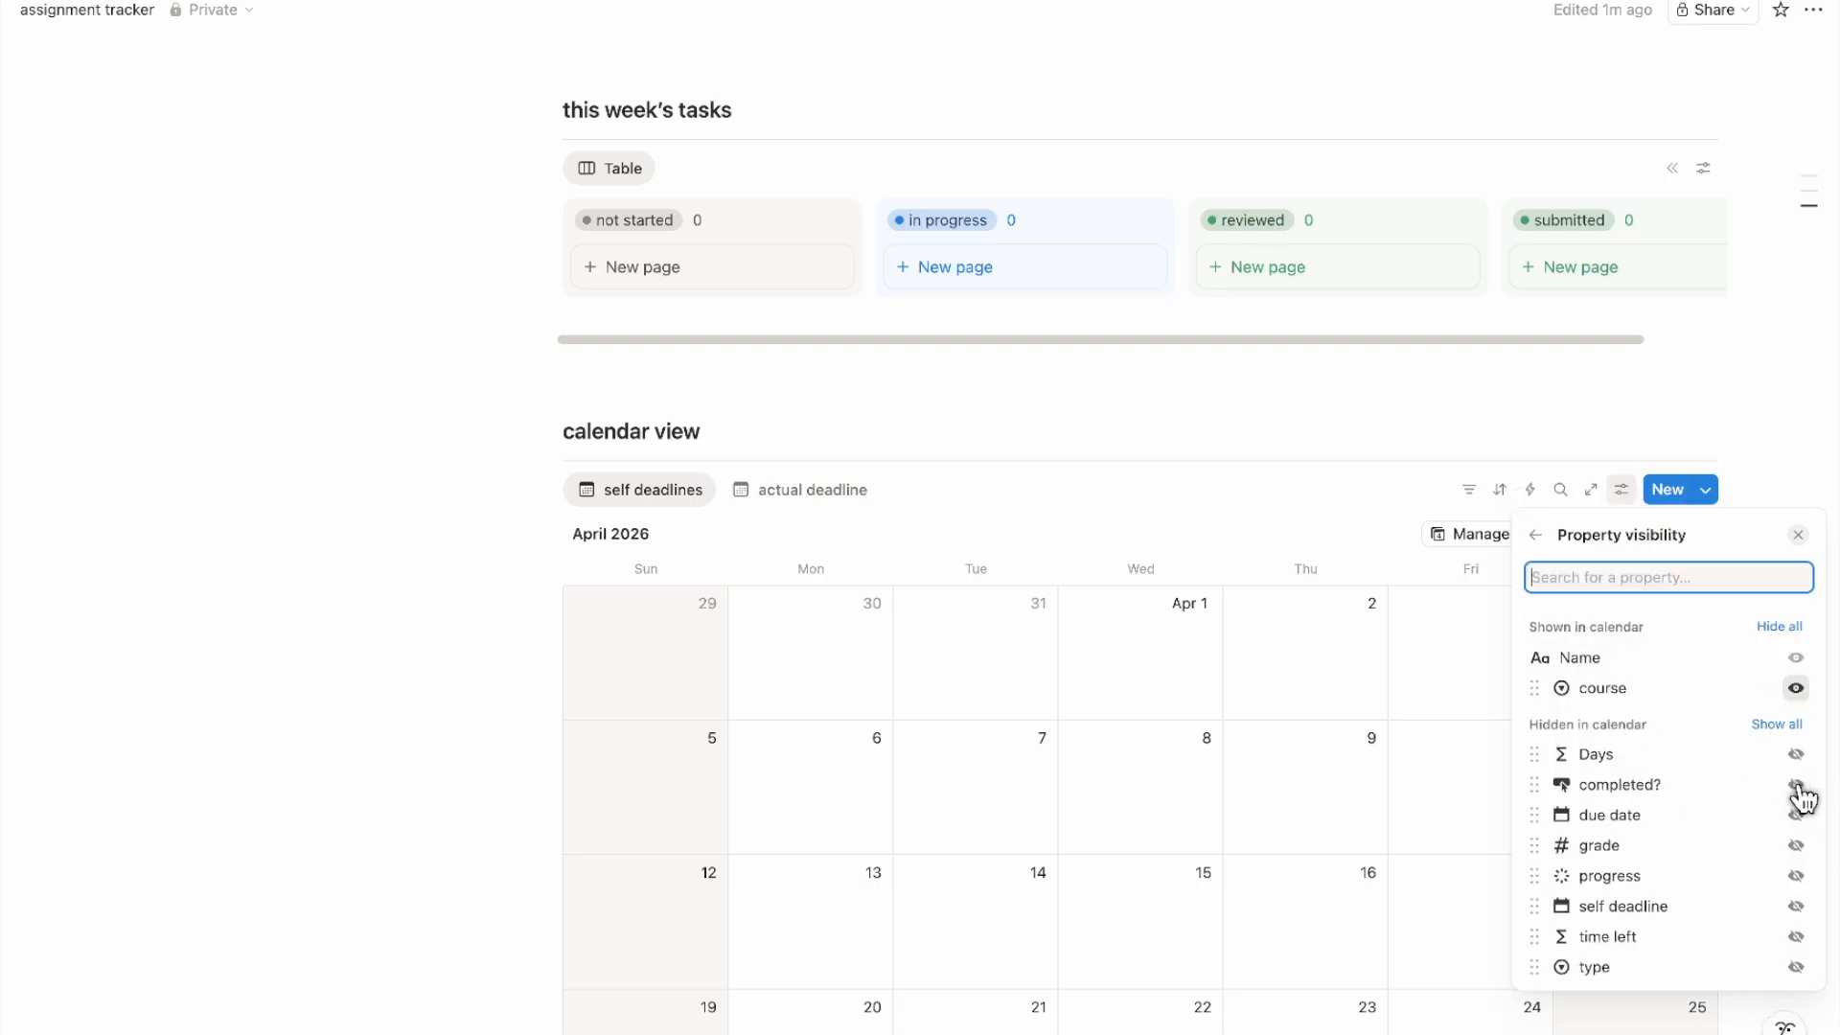
{"action": "left_click", "coordinate": [1797, 815]}
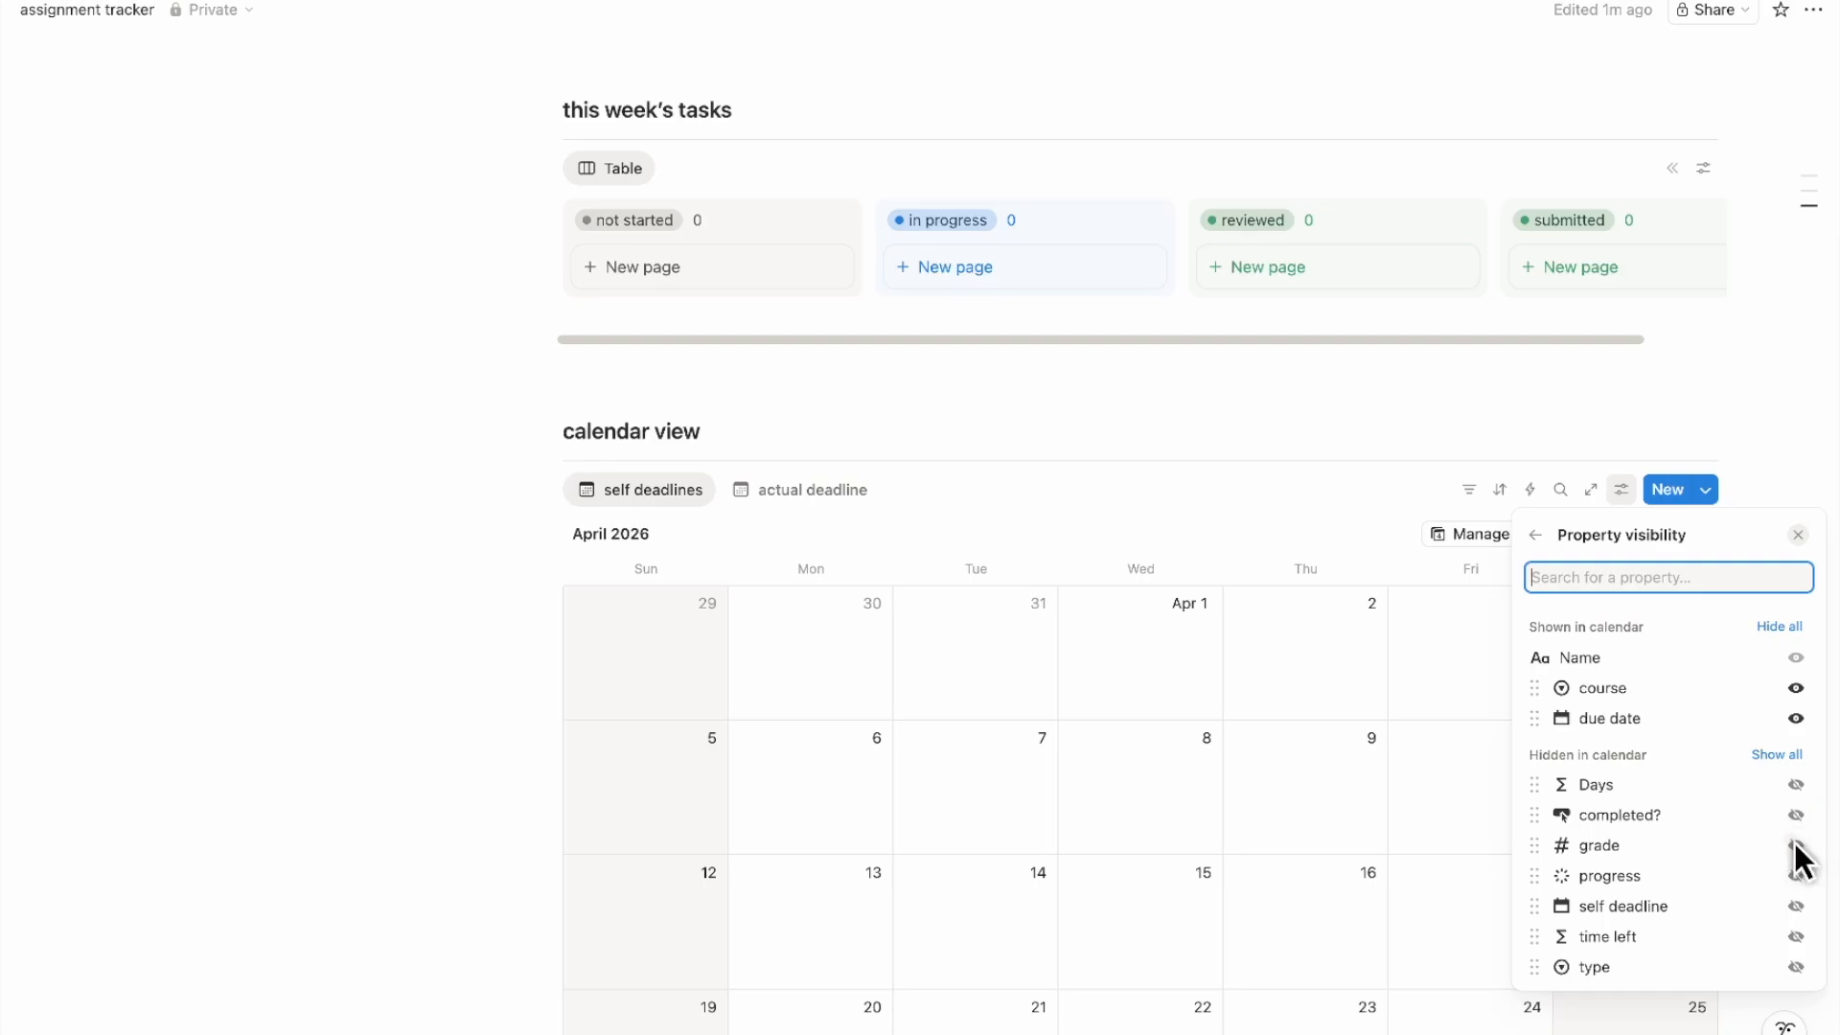
{"action": "left_click", "coordinate": [1795, 876]}
{"action": "left_click", "coordinate": [1308, 489]}
{"action": "scroll", "coordinate": [1262, 539], "scroll_direction": "down", "scroll_amount": 5}
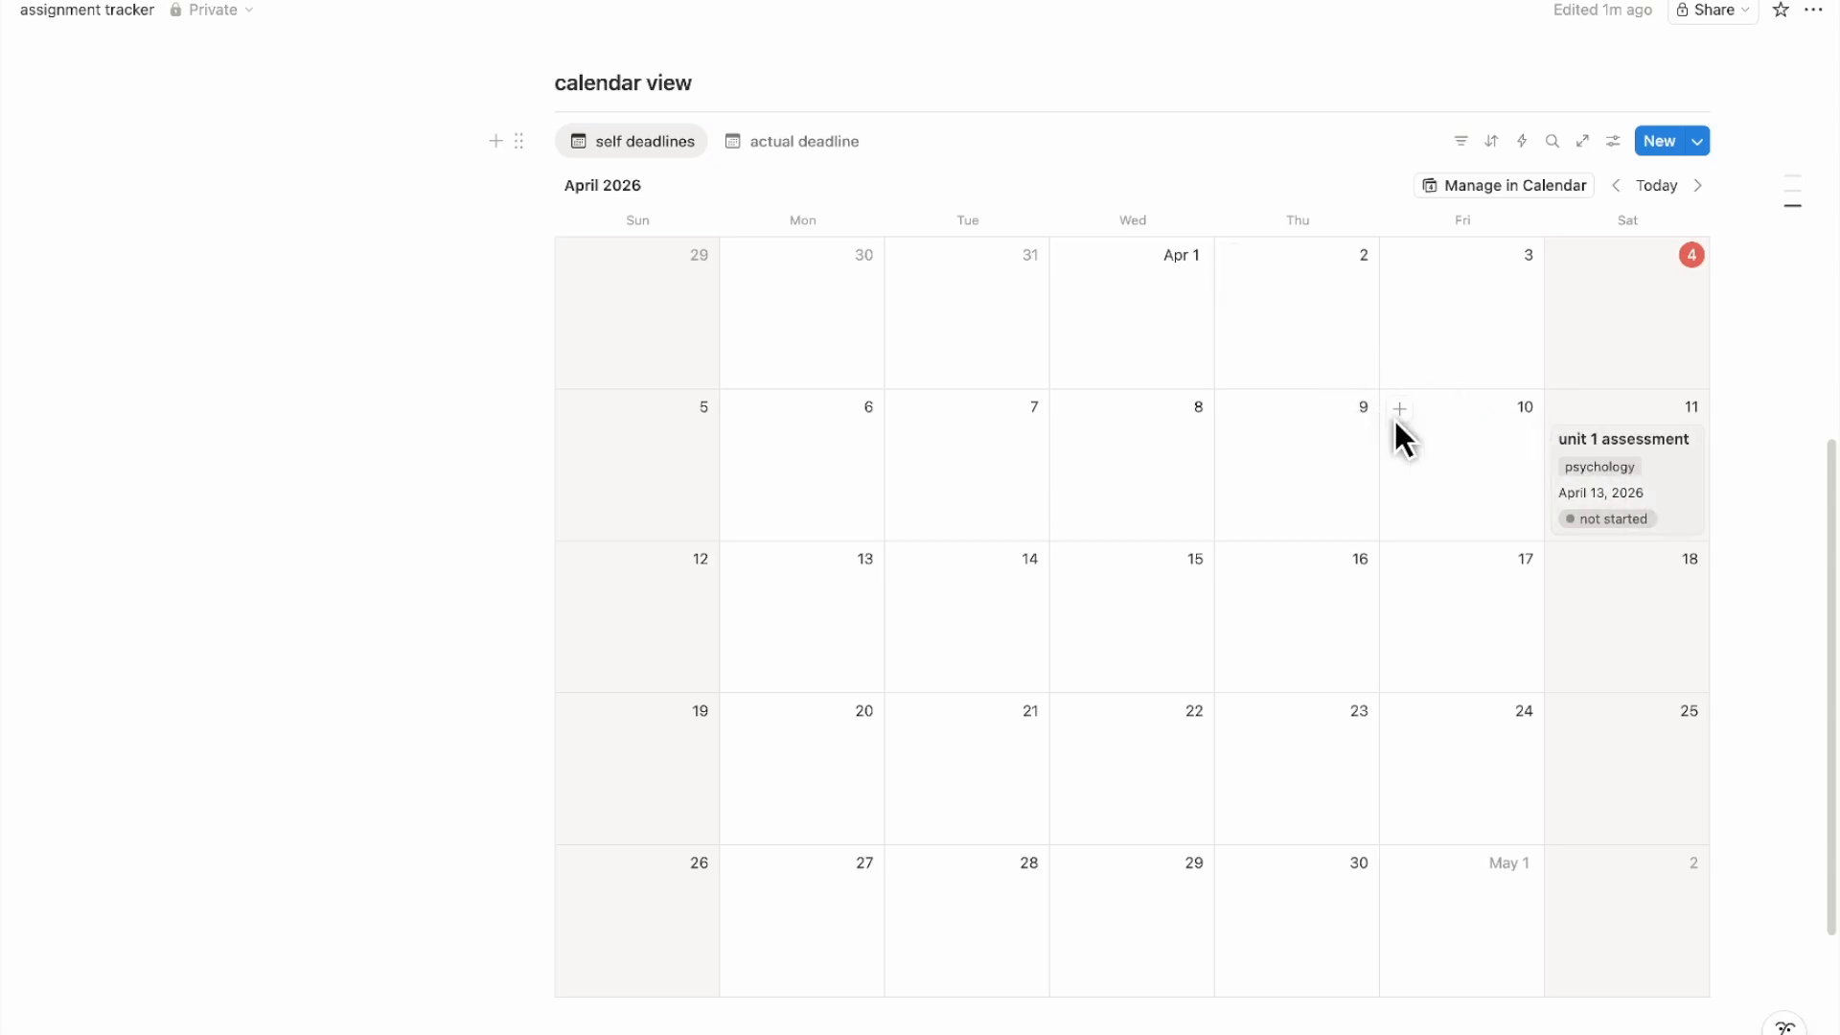
Set the actual deadline calendar to show its entries by due date
{"action": "left_click", "coordinate": [762, 151]}
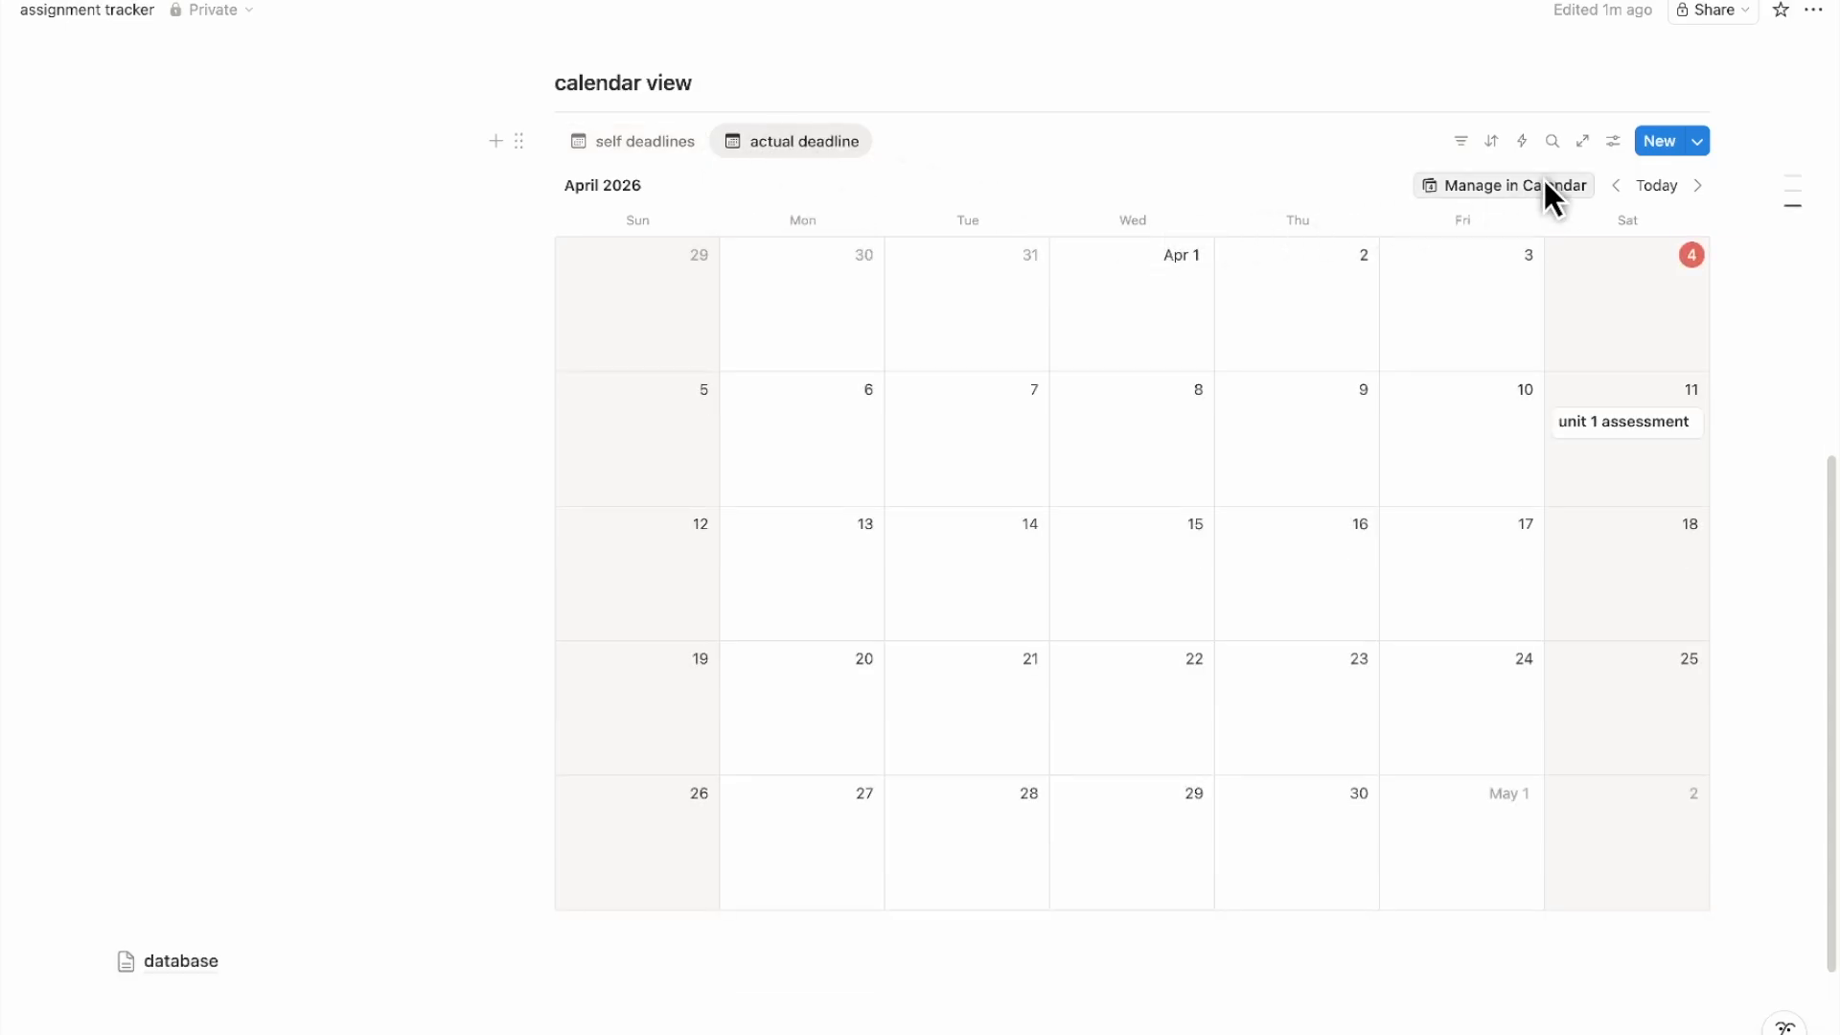
{"action": "left_click", "coordinate": [1614, 144]}
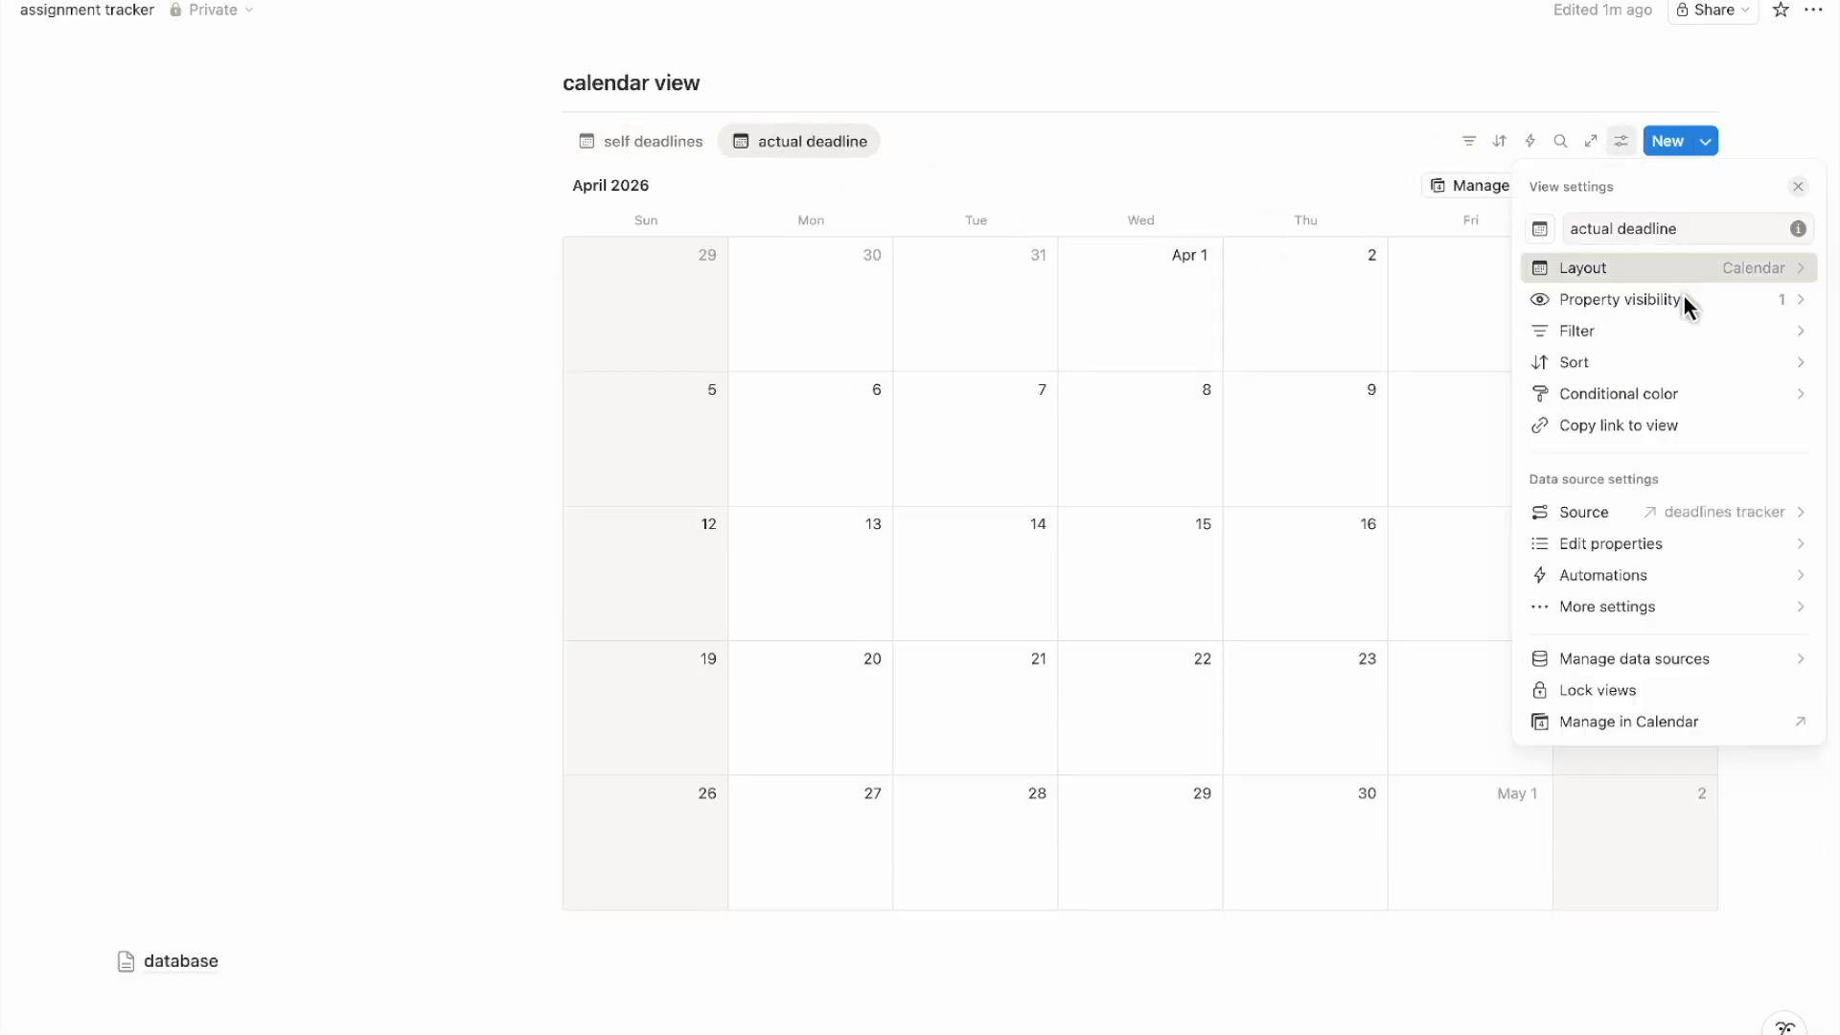
{"action": "left_click", "coordinate": [1627, 268]}
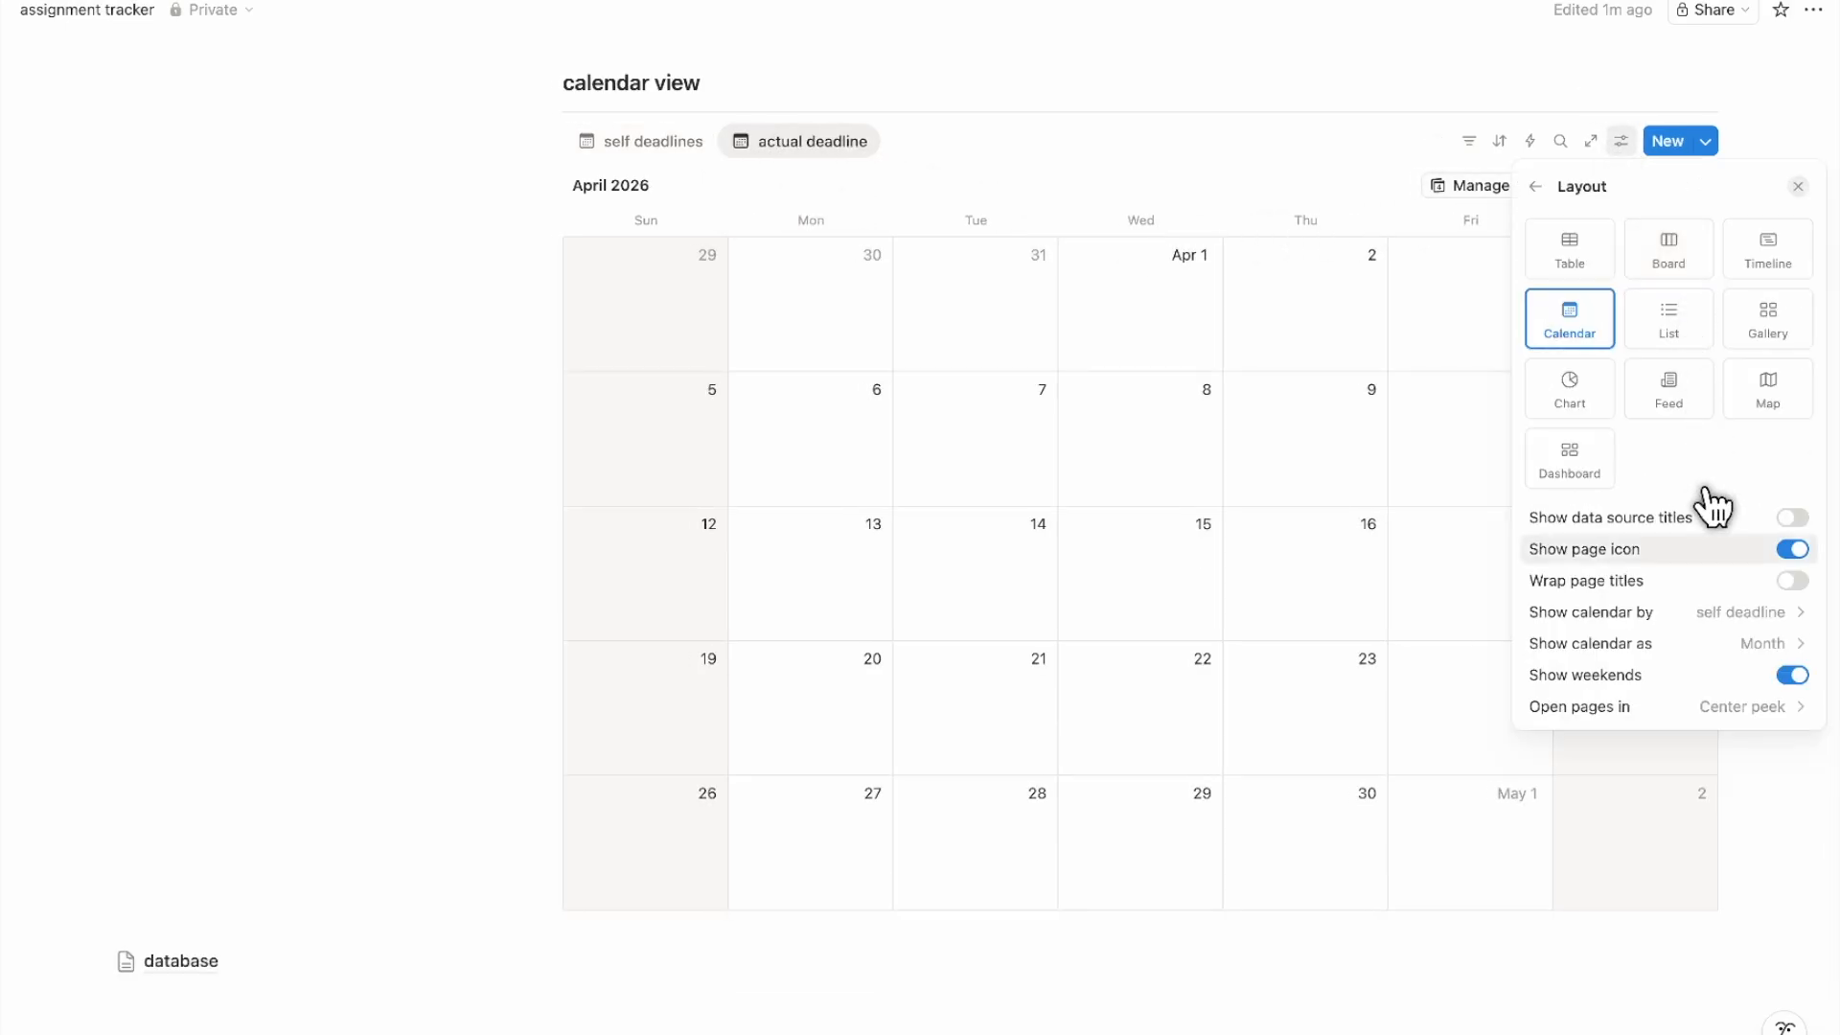
{"action": "left_click", "coordinate": [1698, 618]}
{"action": "left_click", "coordinate": [1664, 701]}
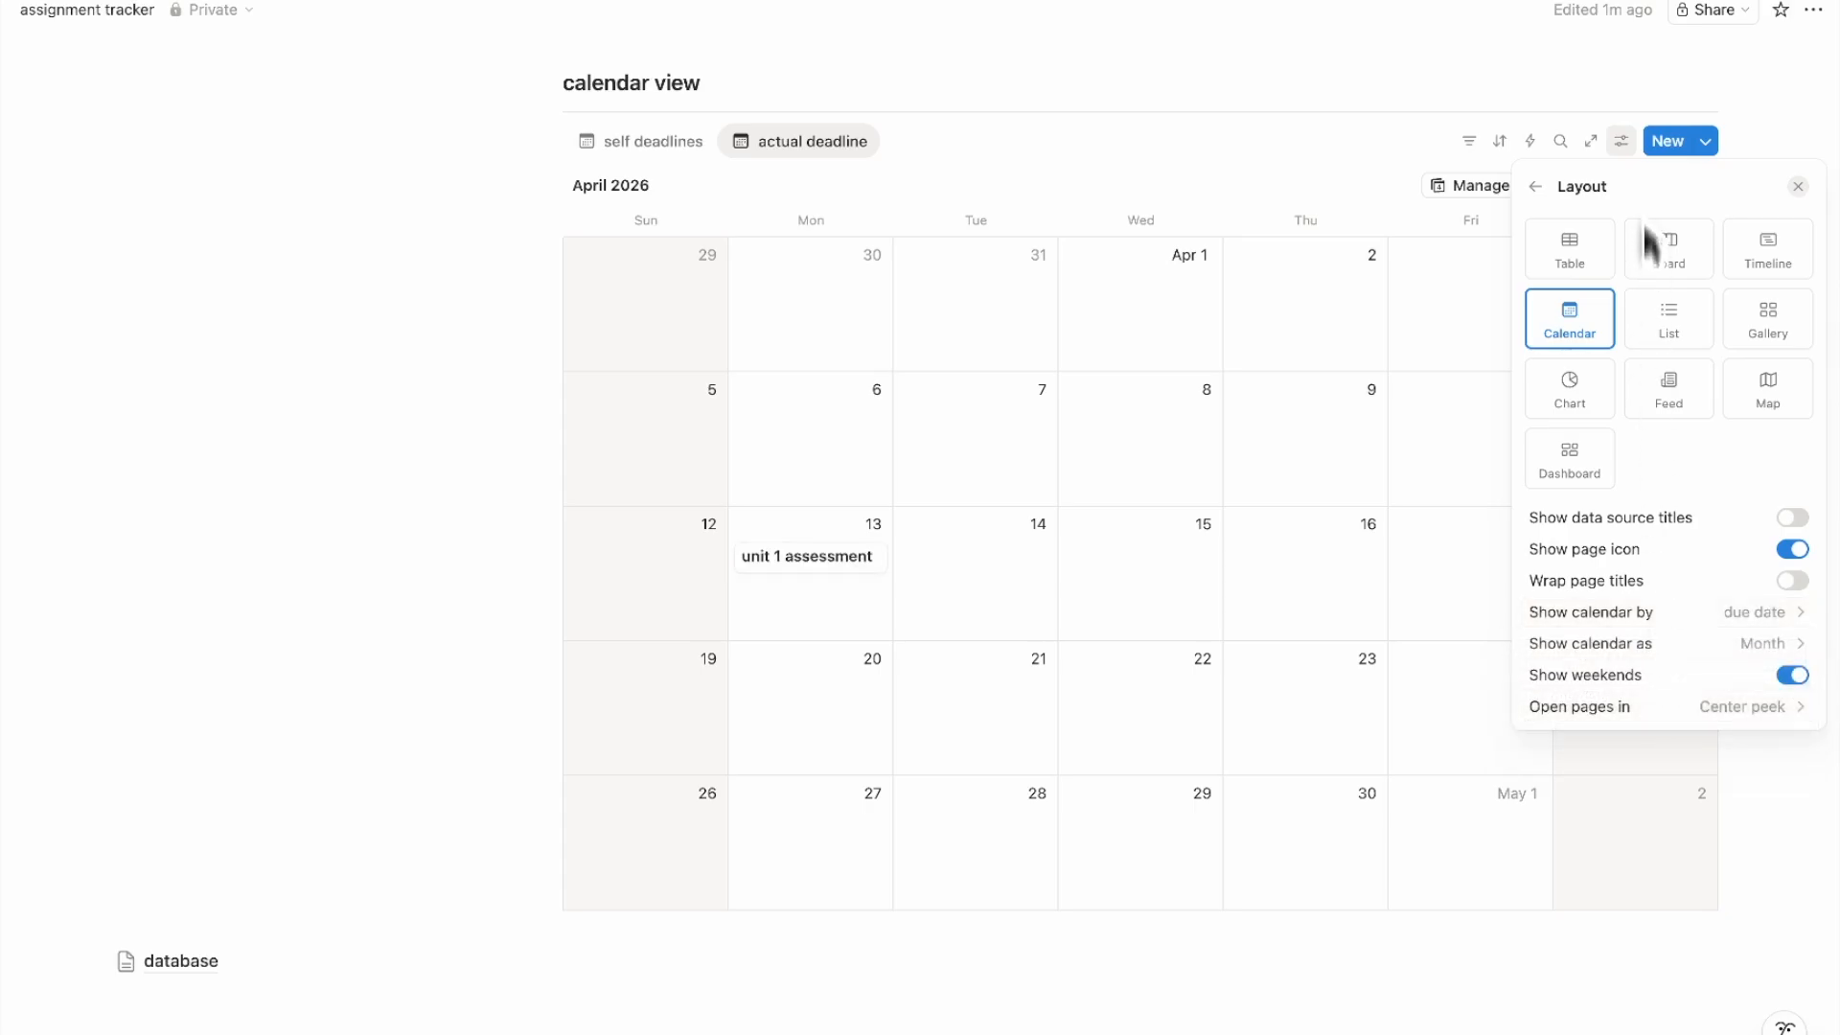
Make the course, due date and progress properties visible on the actual deadline calendar
{"action": "left_click", "coordinate": [1536, 186]}
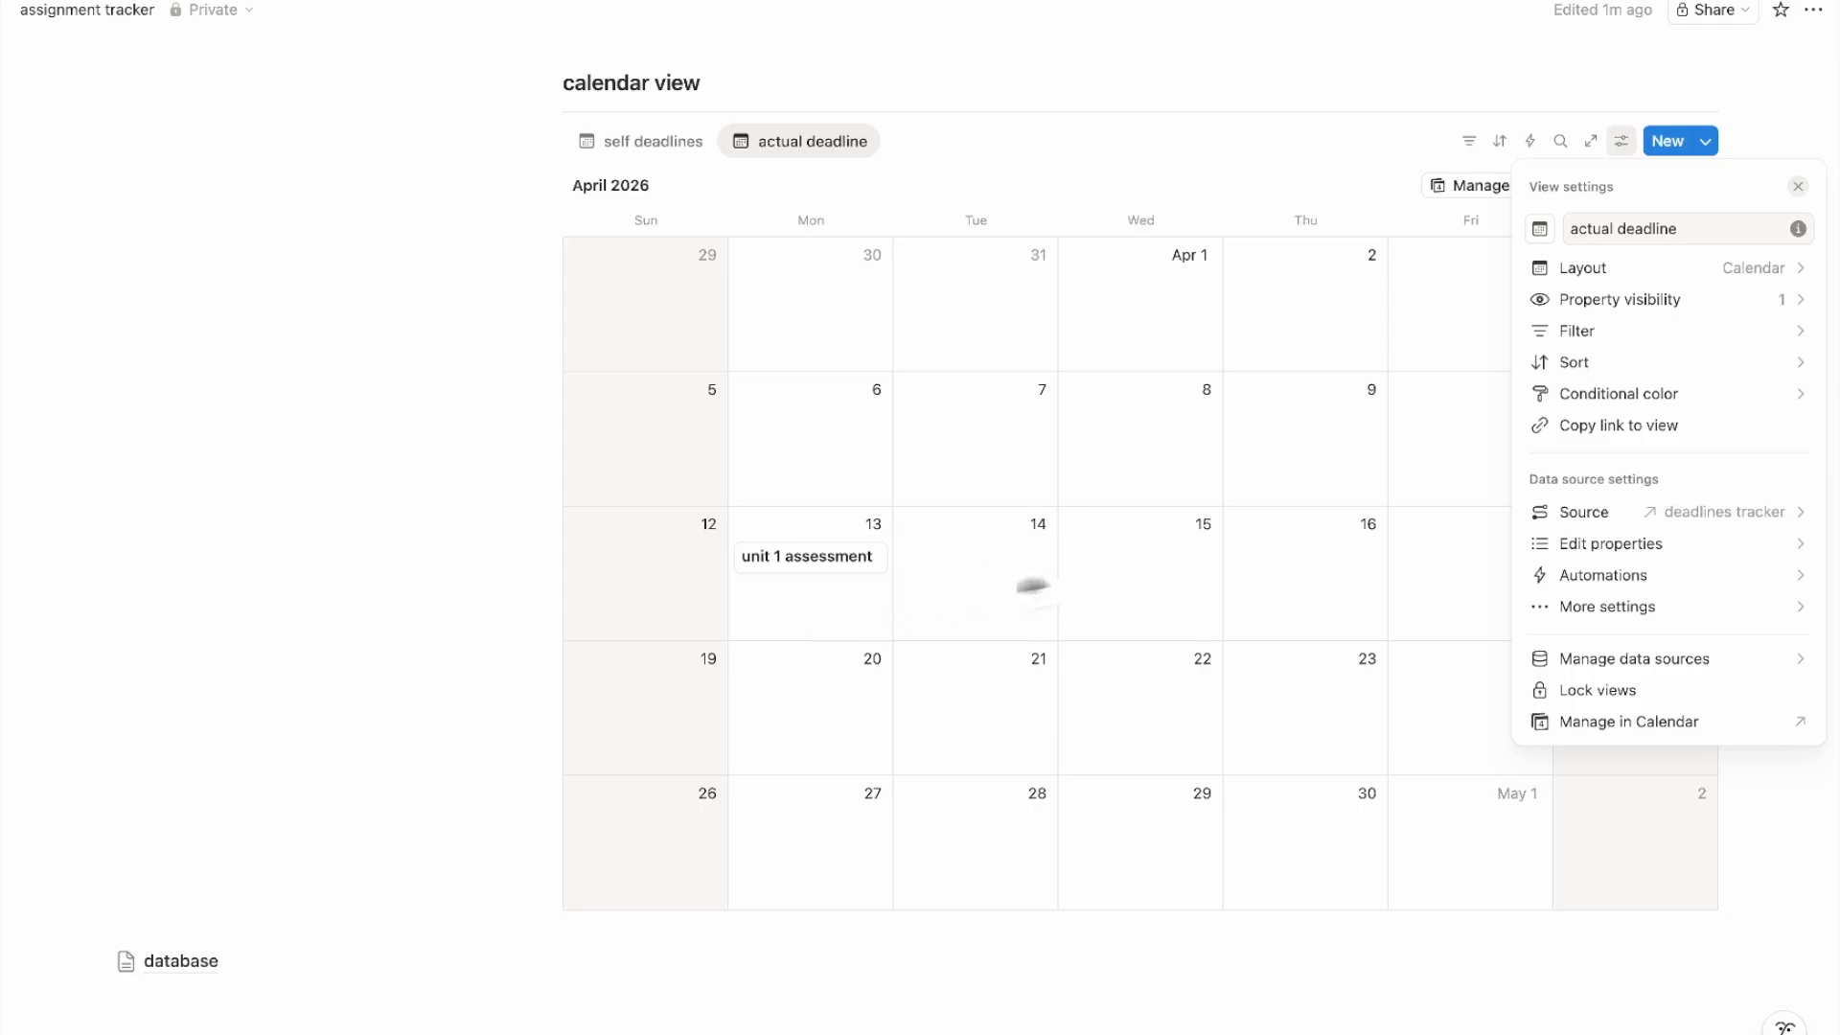
{"action": "left_click", "coordinate": [1634, 300]}
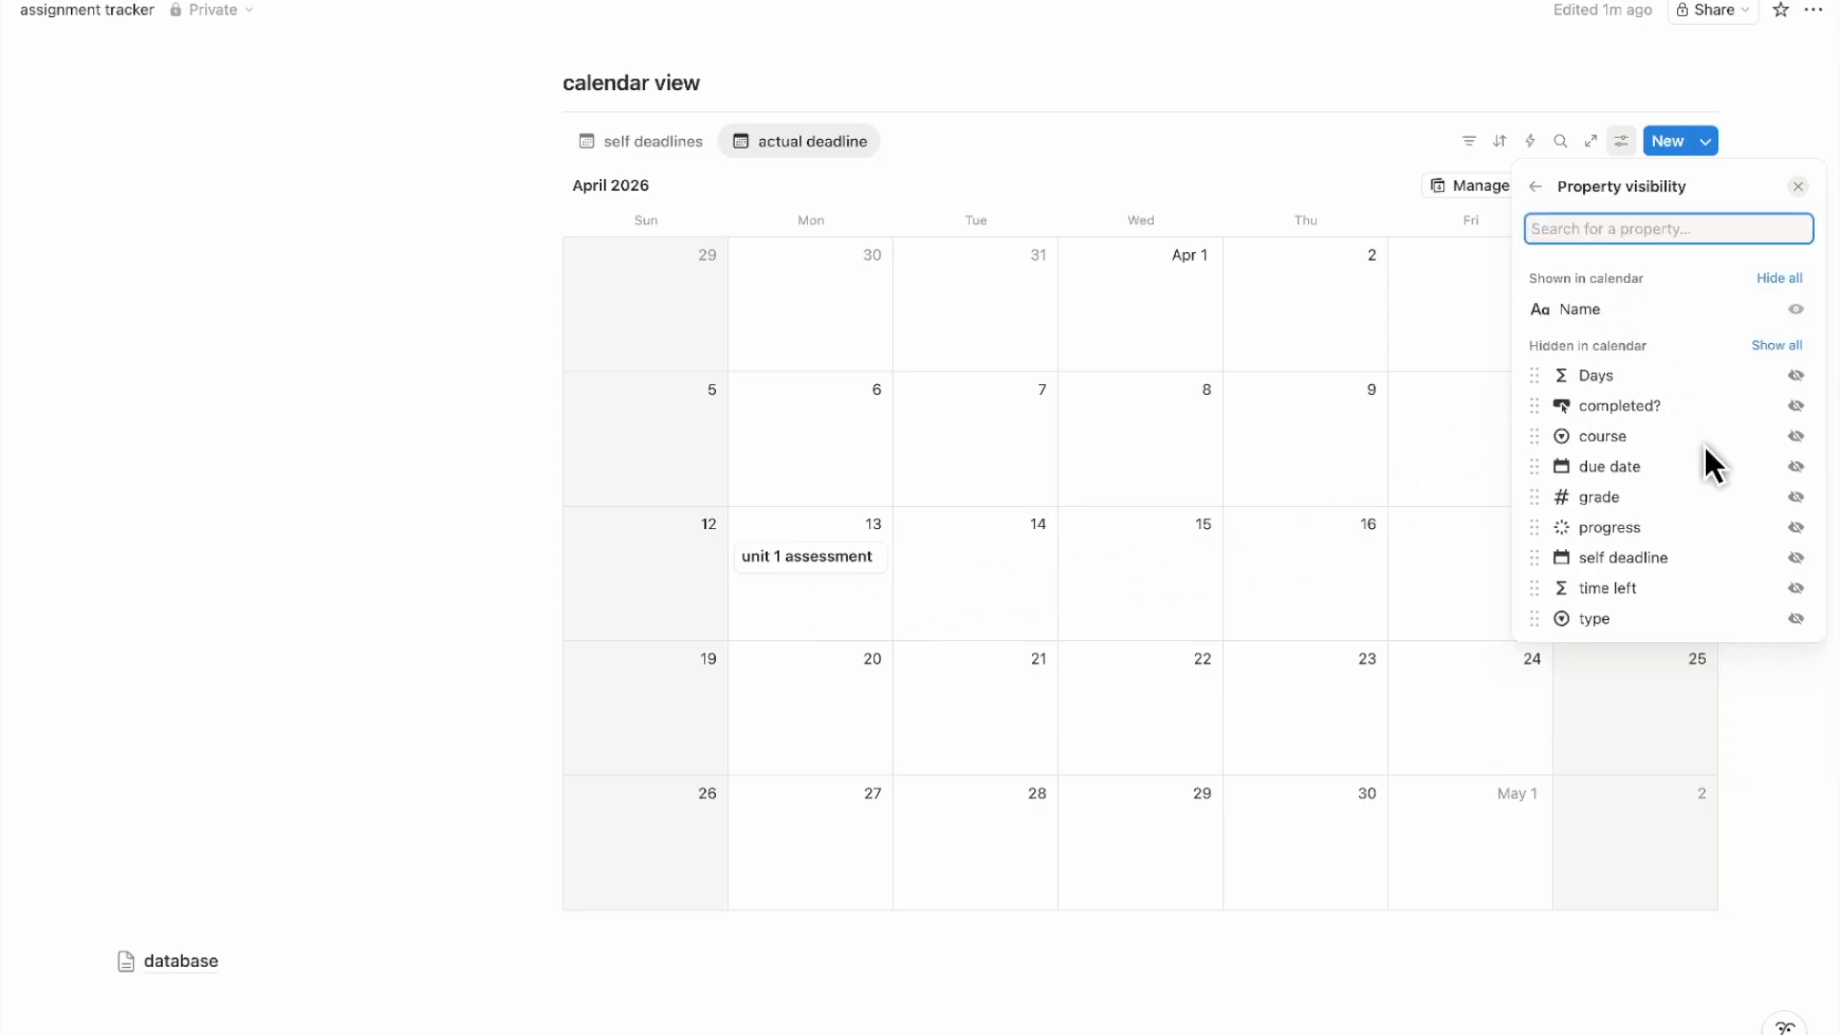
{"action": "left_click", "coordinate": [1796, 436]}
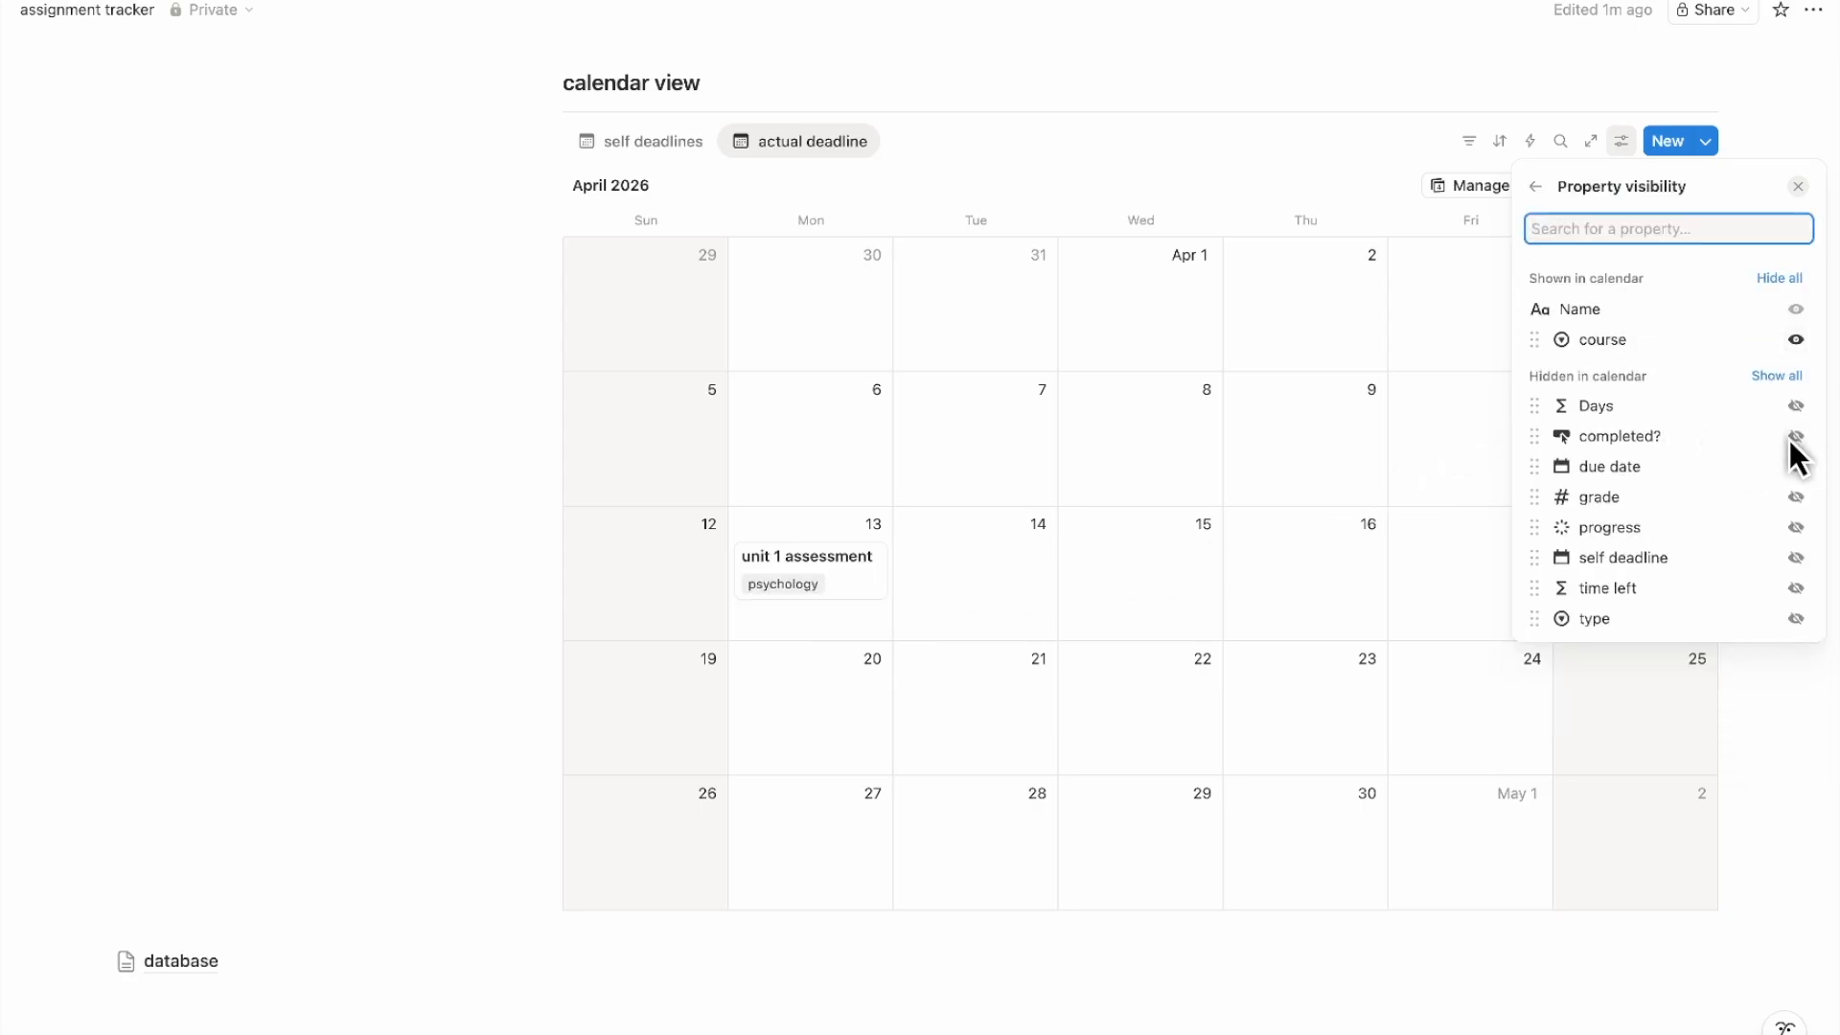
{"action": "left_click", "coordinate": [1795, 465]}
{"action": "left_click", "coordinate": [1797, 527]}
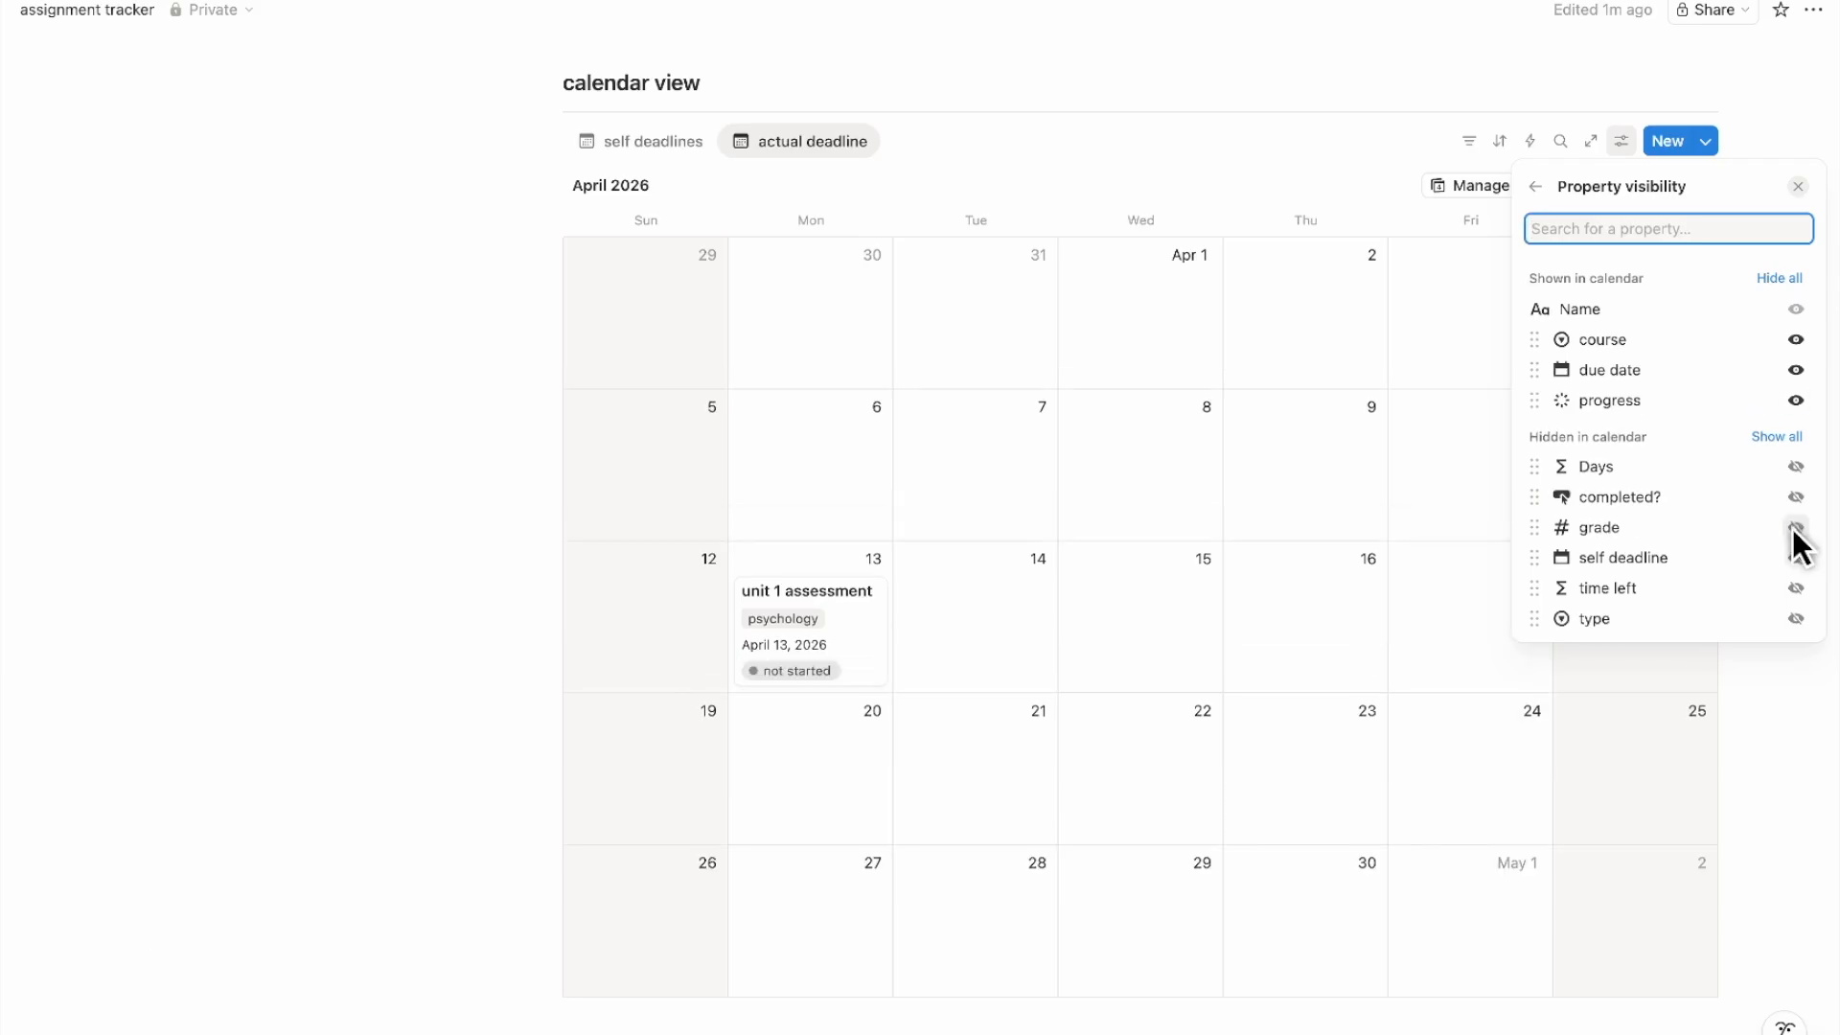
{"action": "left_click", "coordinate": [1231, 451]}
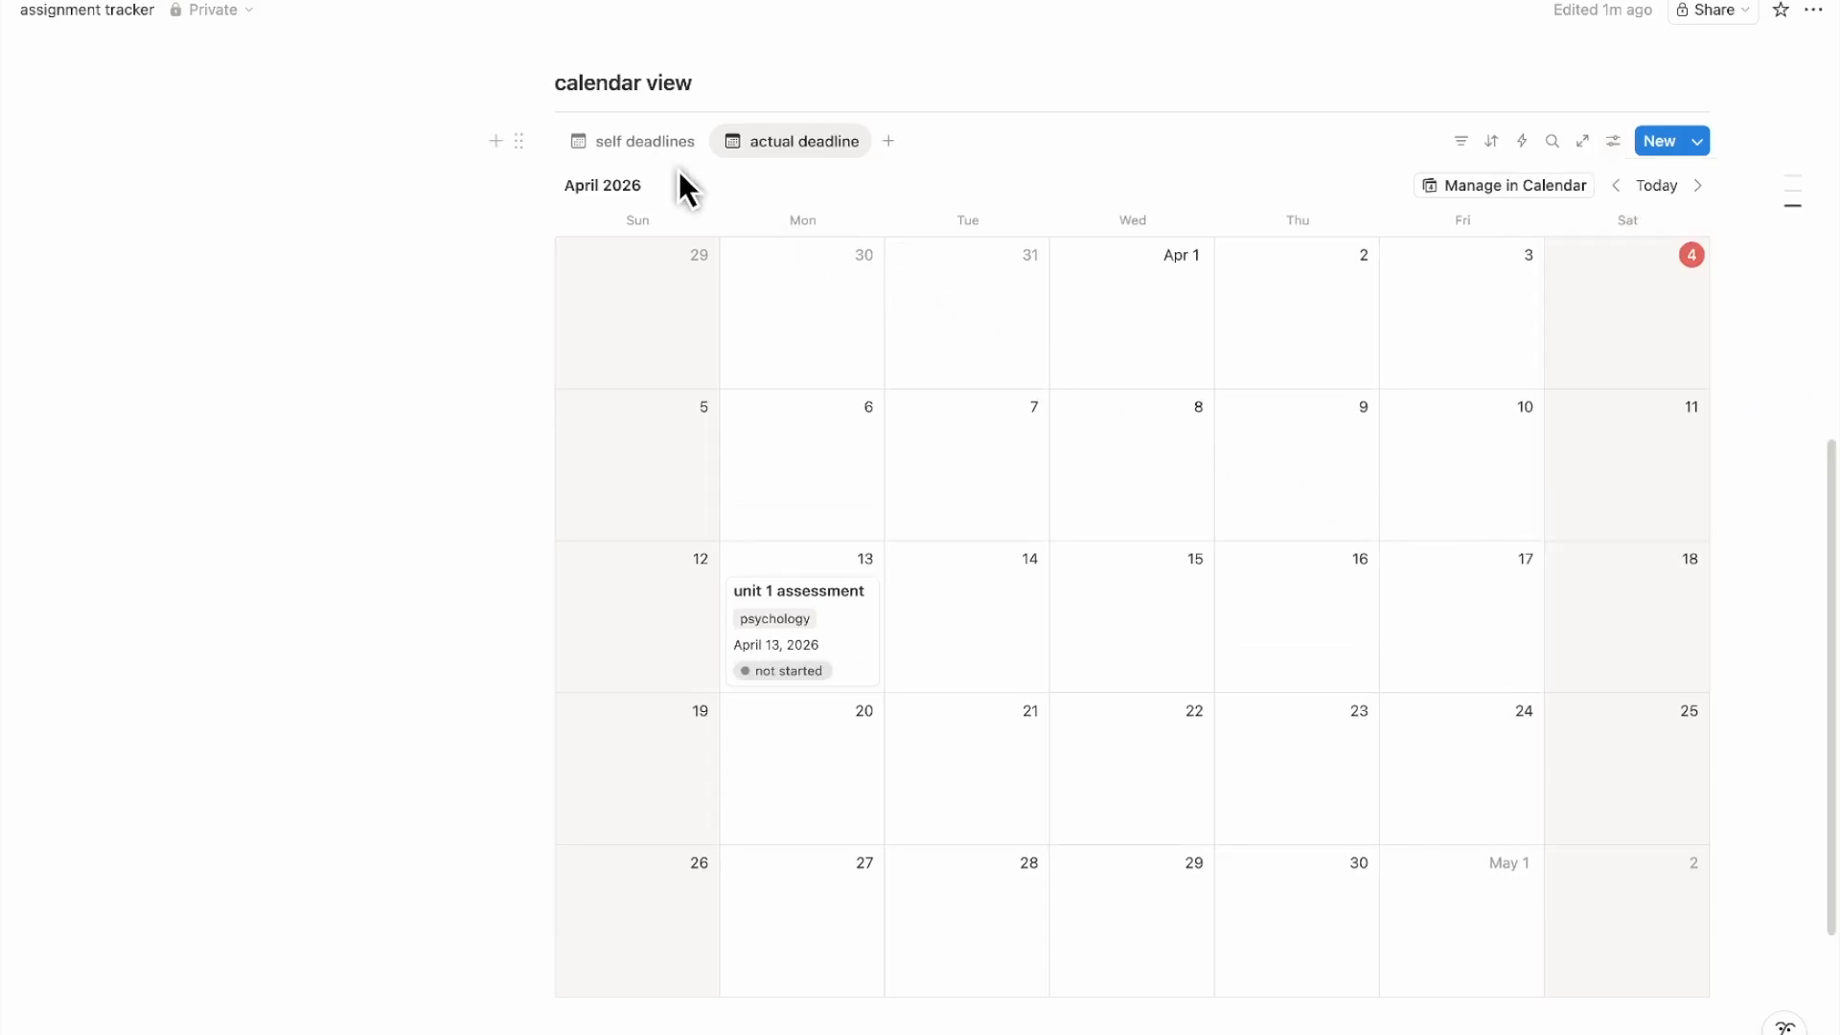
Switch the calendar section back to the self deadlines view and look over the whole assignment tracker page
{"action": "left_click", "coordinate": [644, 143]}
{"action": "scroll", "coordinate": [673, 270], "scroll_direction": "up", "scroll_amount": 8}
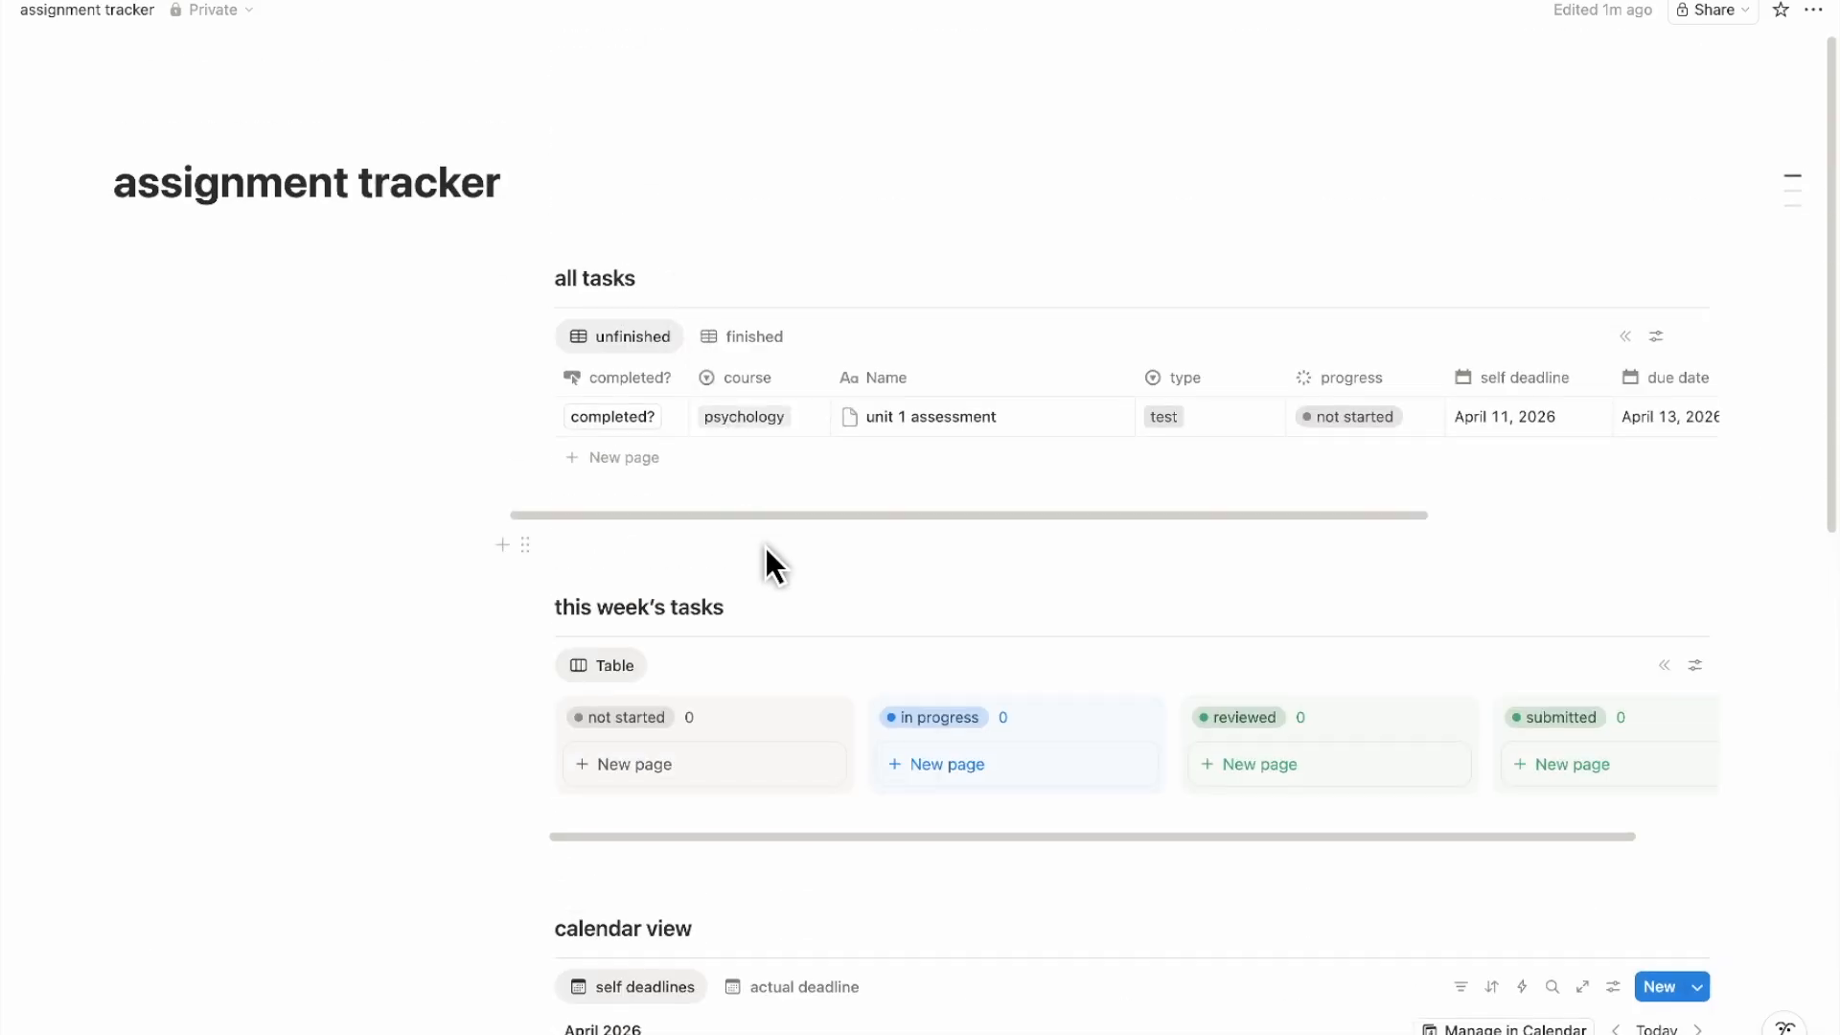
{"action": "scroll", "coordinate": [830, 548], "scroll_direction": "down", "scroll_amount": 8}
{"action": "scroll", "coordinate": [859, 640], "scroll_direction": "up", "scroll_amount": 8}
{"action": "scroll", "coordinate": [821, 507], "scroll_direction": "down", "scroll_amount": 3}
{"action": "scroll", "coordinate": [618, 508], "scroll_direction": "up", "scroll_amount": 4}
Add a Heading 3 "grades overview" with a divider below it in the empty column beside the all tasks section
{"action": "left_click", "coordinate": [213, 367]}
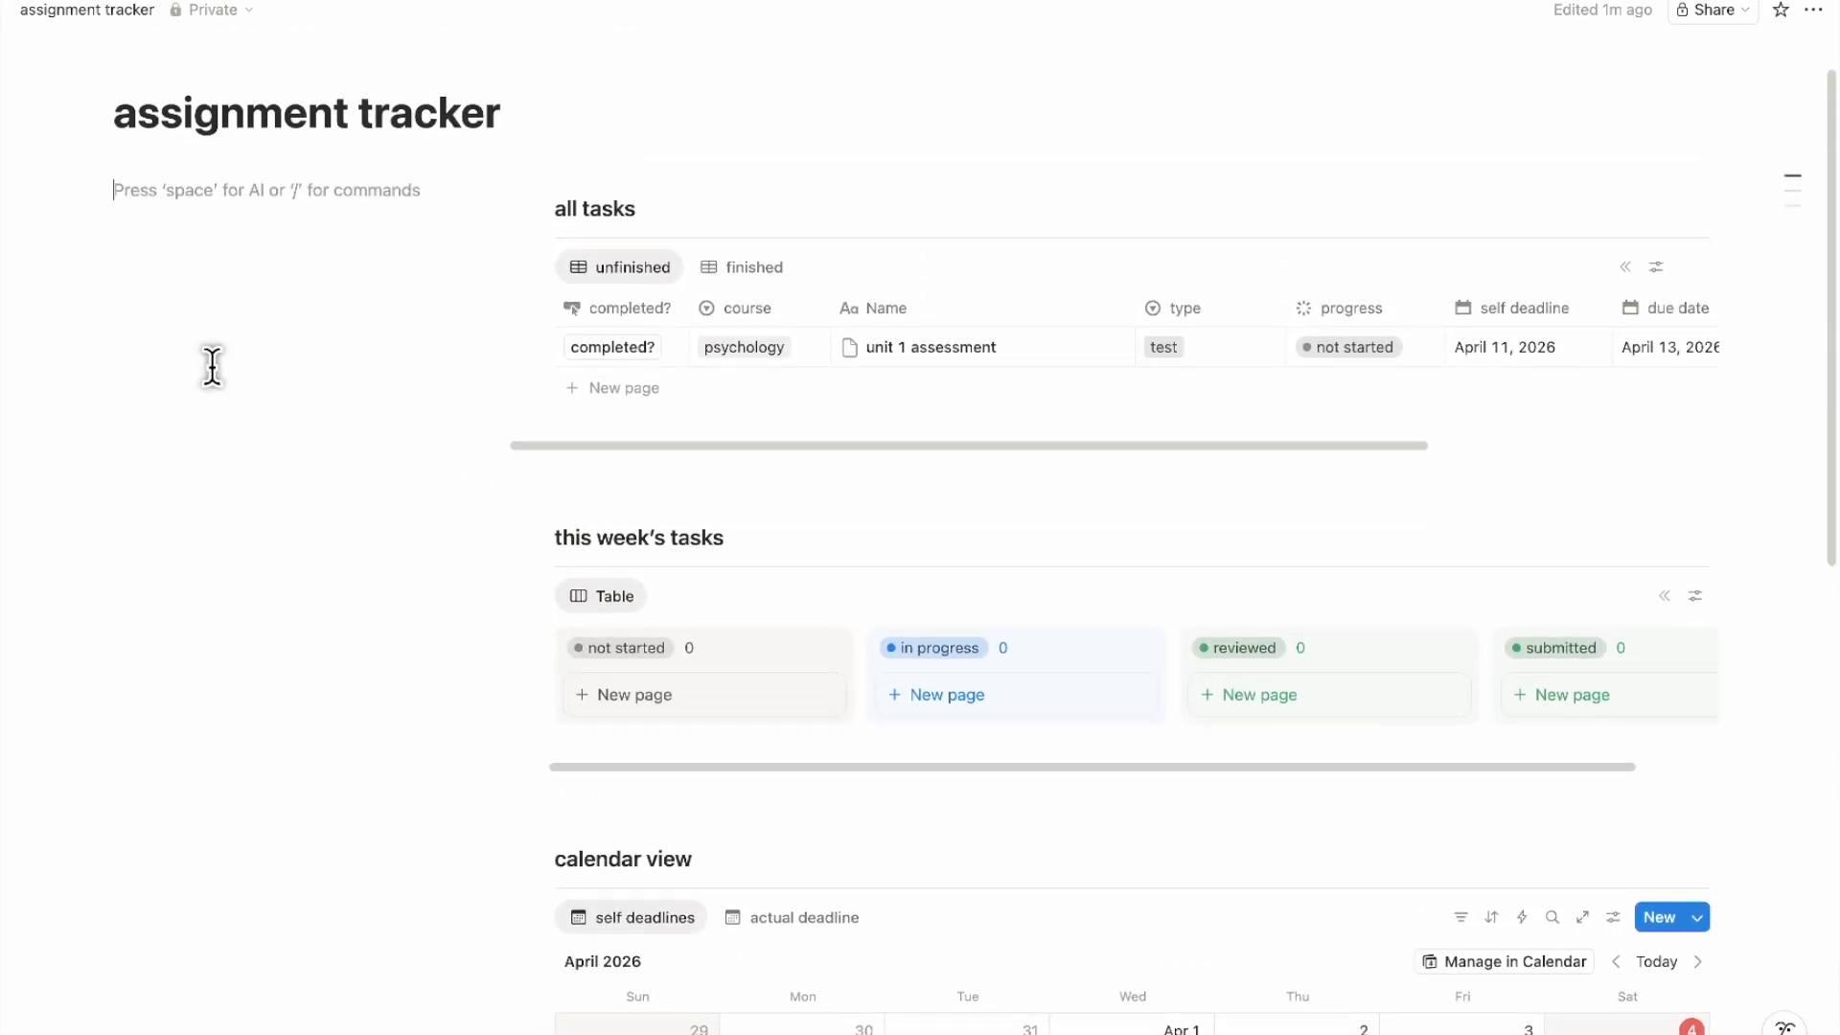
{"action": "type", "text": "/h3"}
{"action": "key", "text": "Return"}
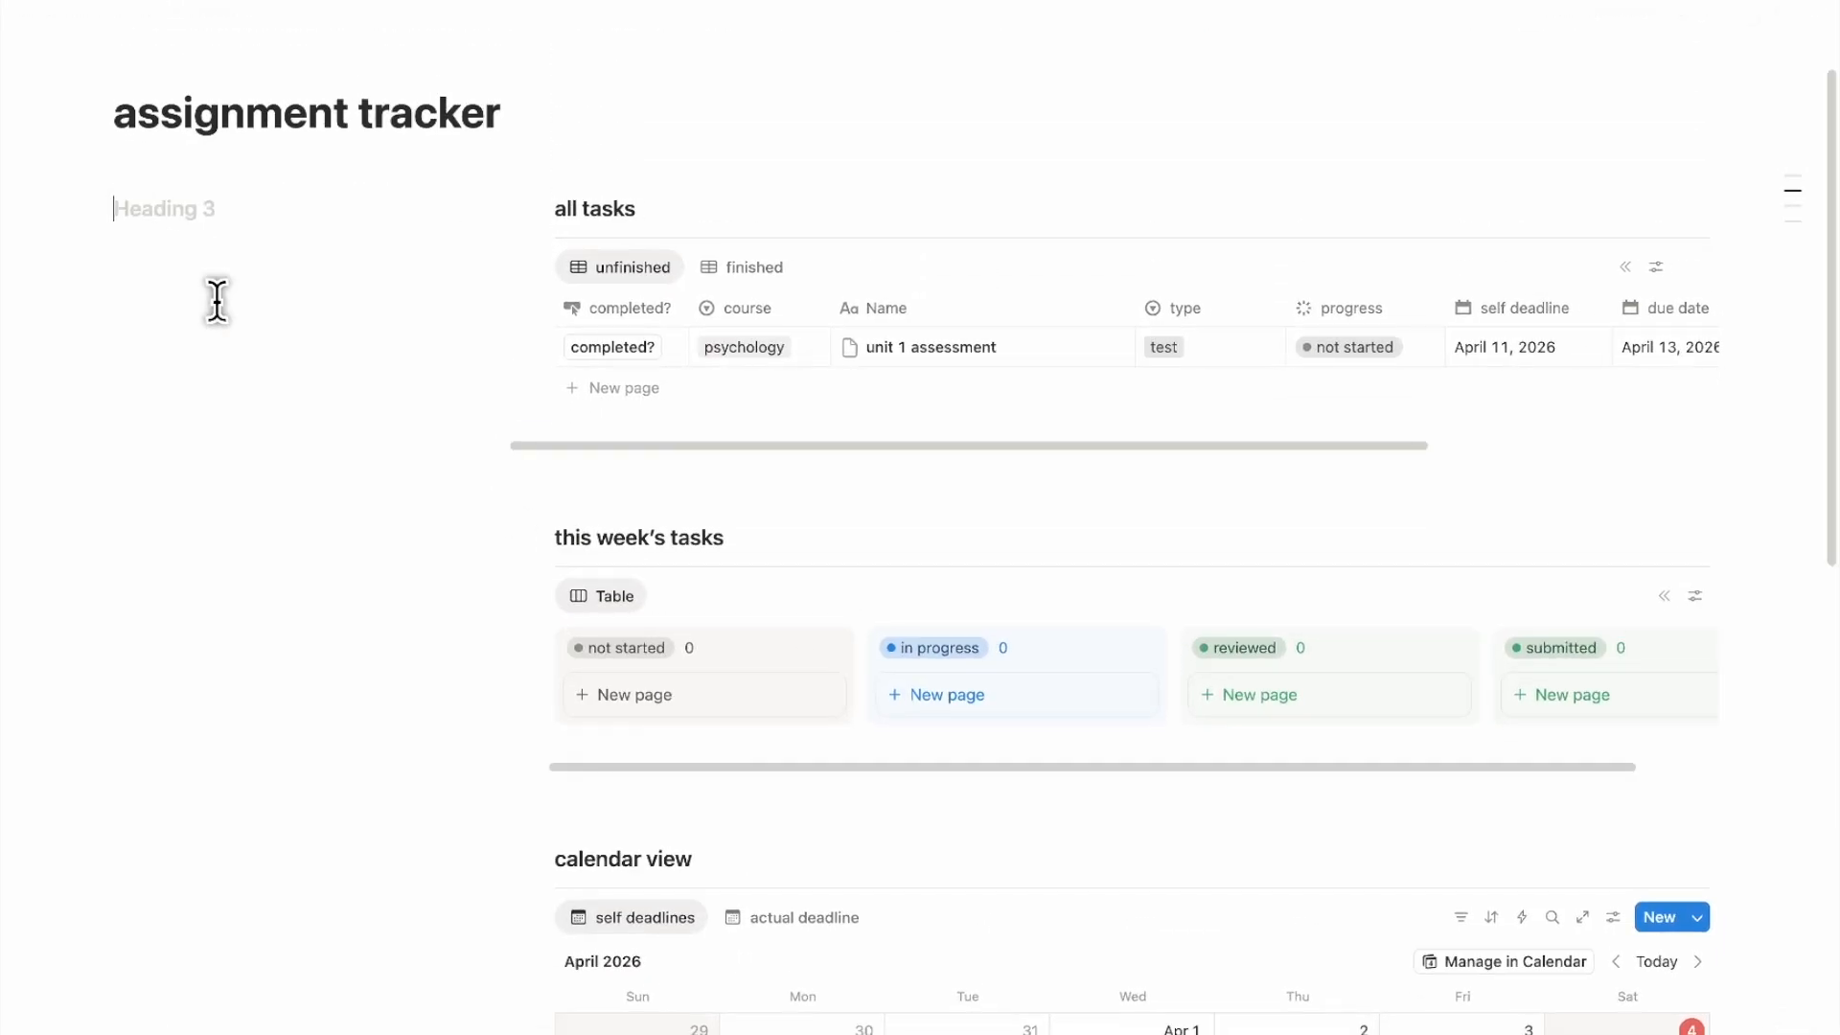
{"action": "type", "text": "grades overview"}
{"action": "key", "text": "Return"}
{"action": "type", "text": "---"}
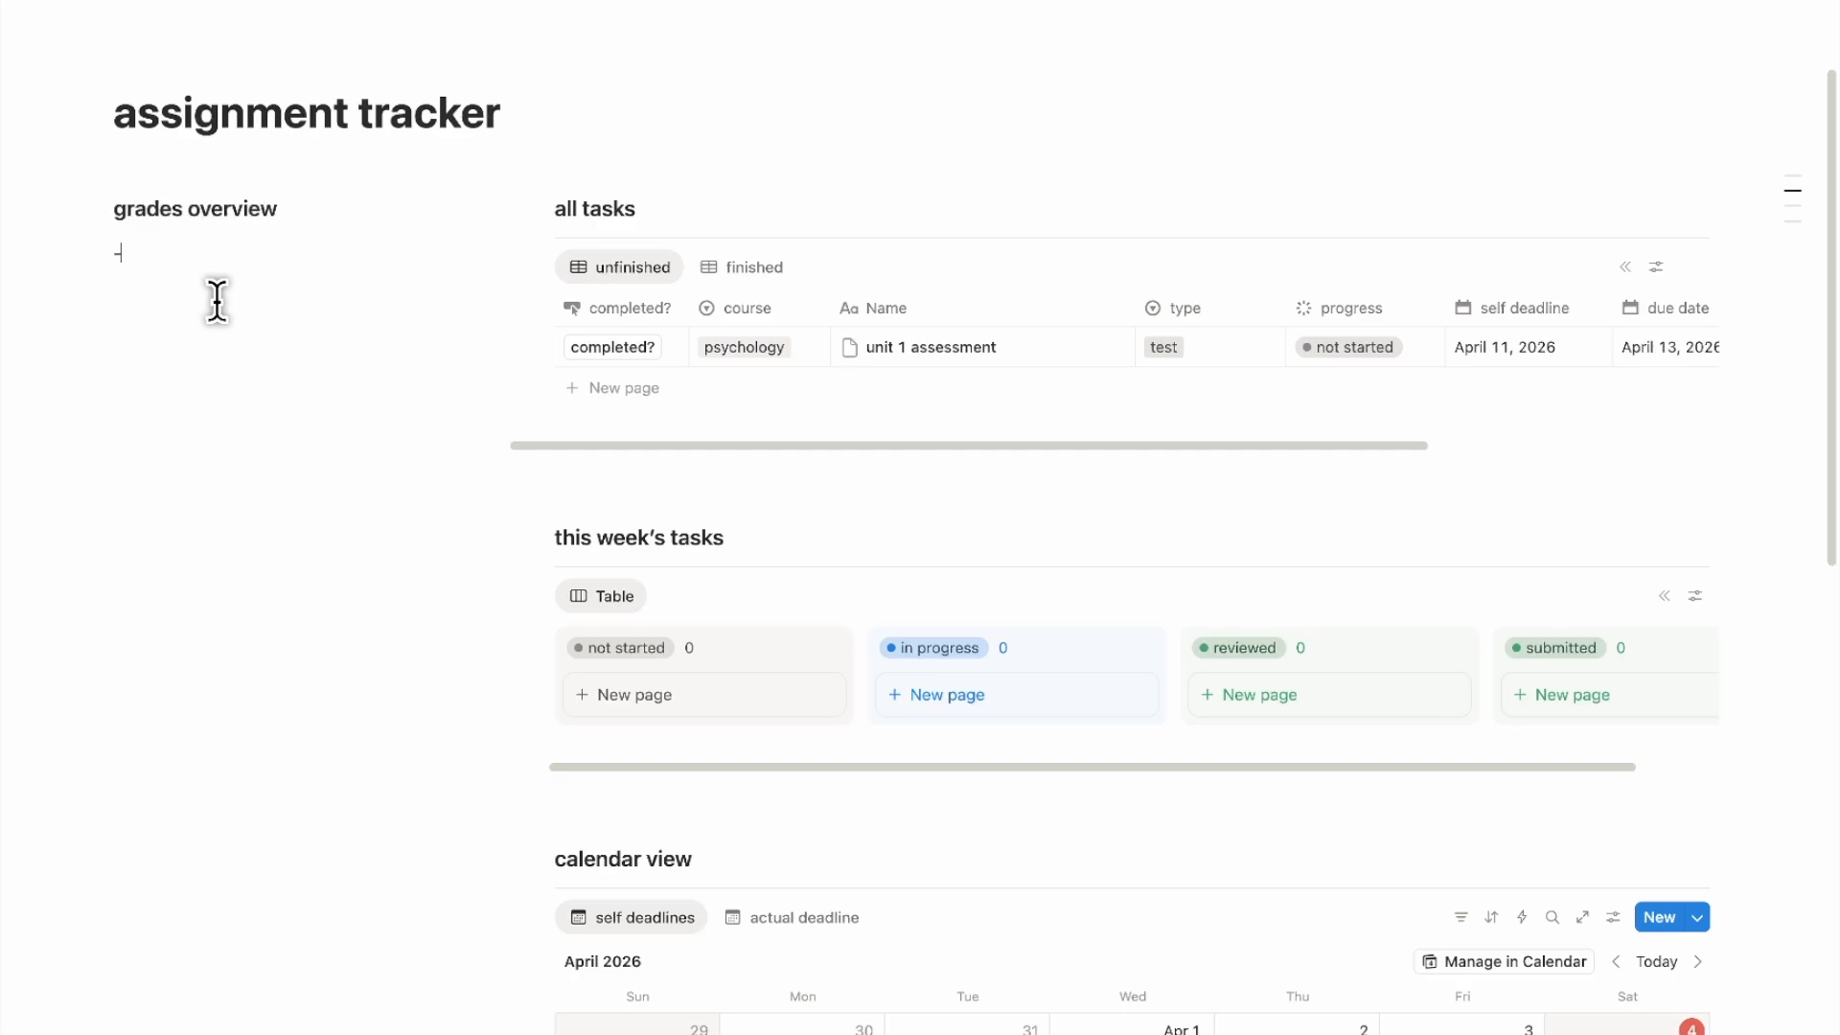
Leave blank lines below grades overview and add a "playlist" heading with a divider under it
{"action": "key", "text": "Return"}
{"action": "key", "text": "Return"}
{"action": "key", "text": "Return"}
{"action": "type", "text": "/"}
{"action": "key", "text": "Return"}
{"action": "type", "text": "playlist"}
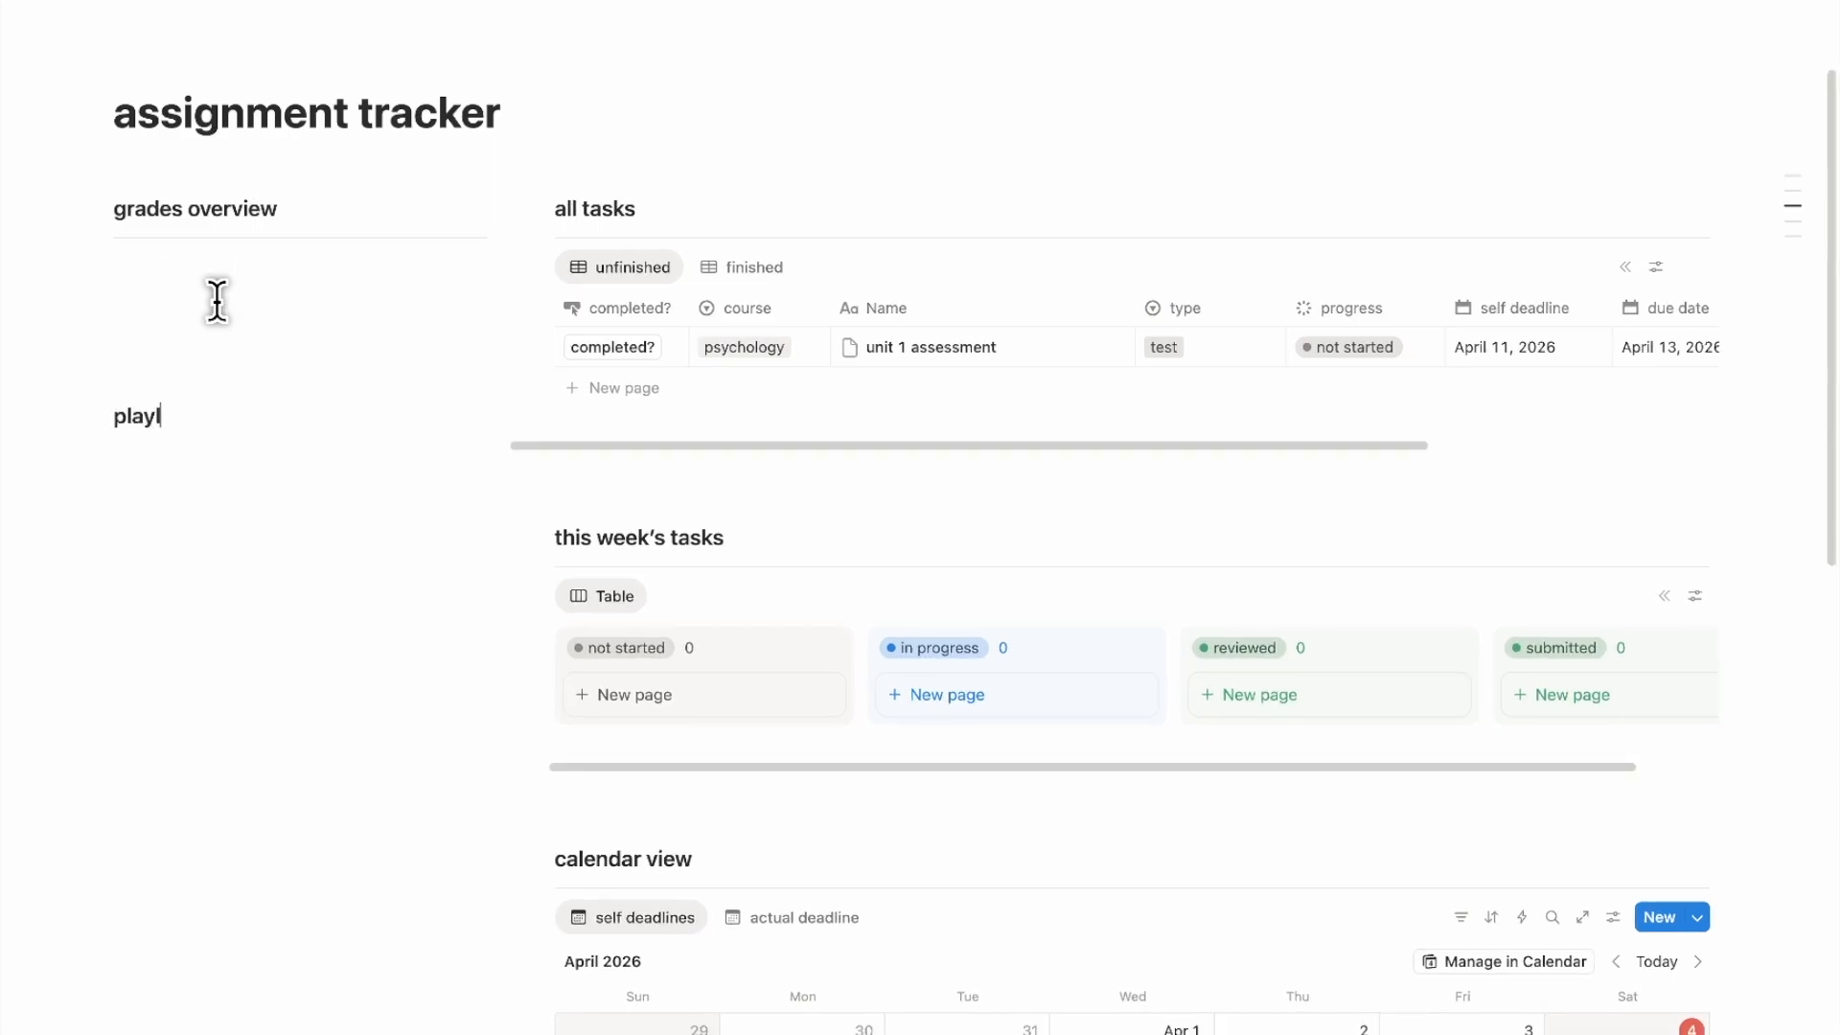
{"action": "key", "text": "Return"}
{"action": "type", "text": "---"}
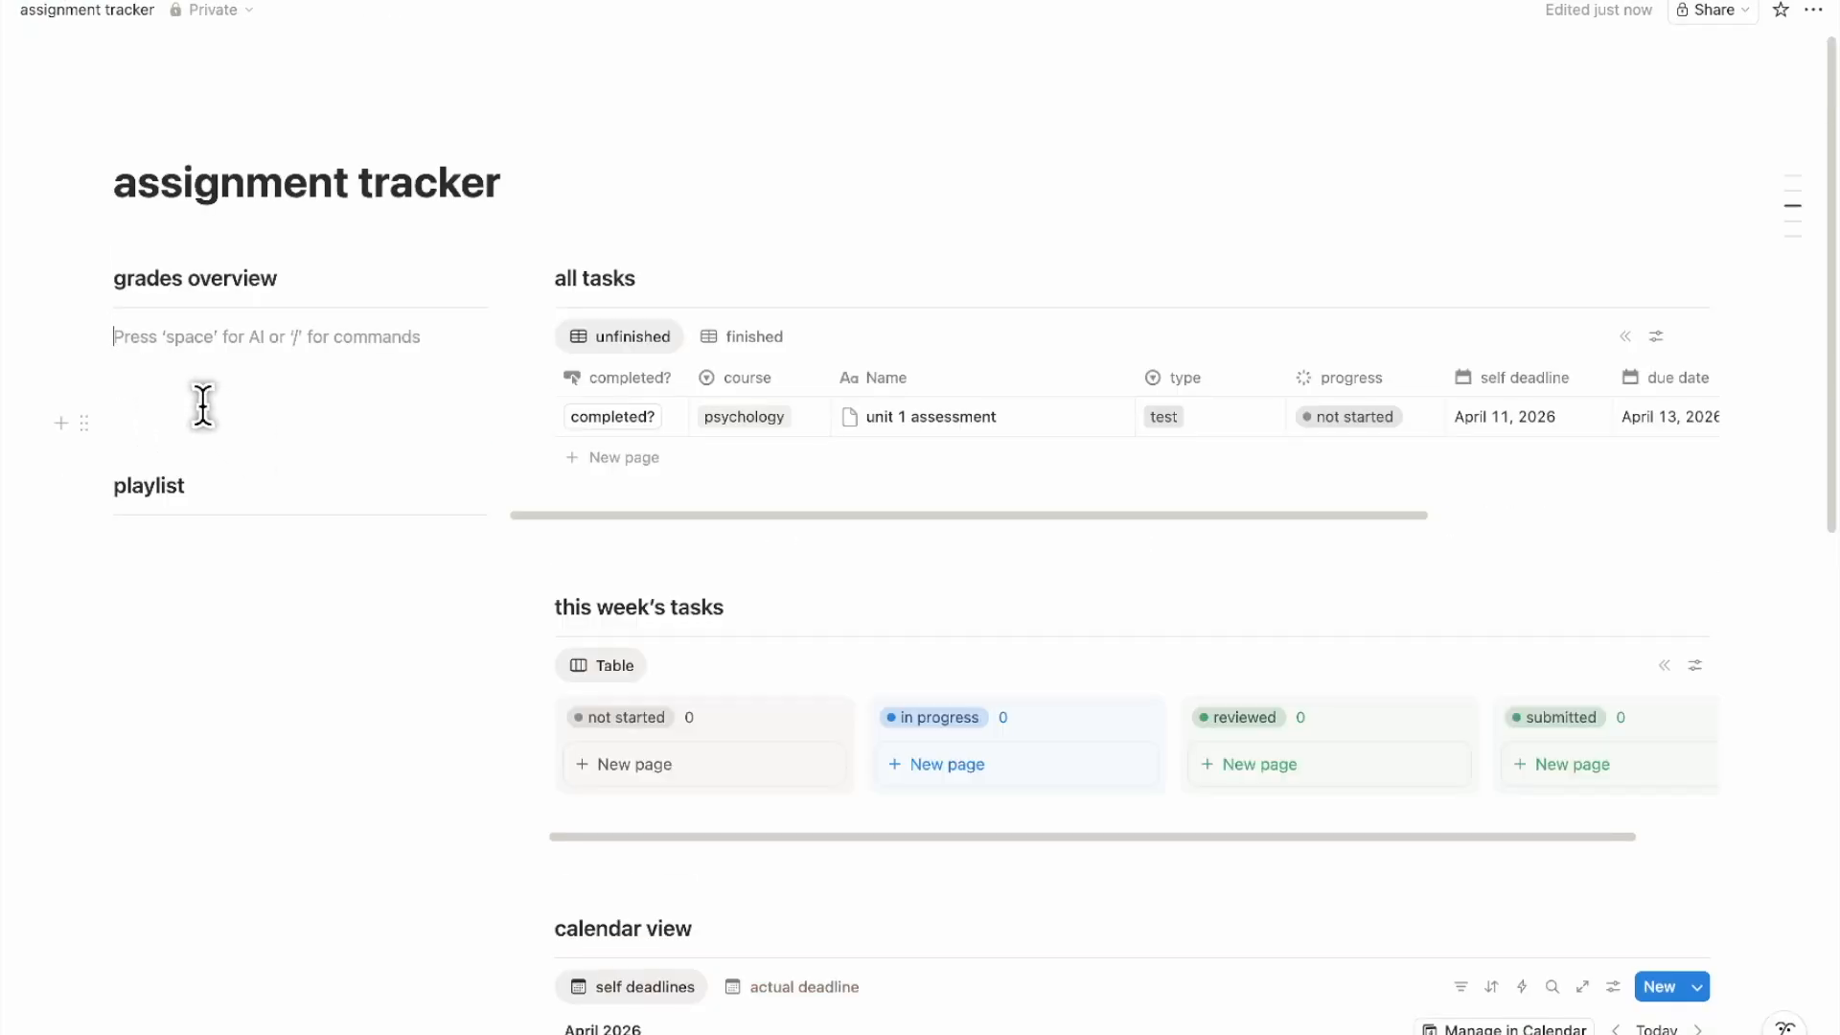
Insert a donut chart database block under the grades overview heading
{"action": "type", "text": "/"}
{"action": "key", "text": "Escape"}
{"action": "key", "text": "BackSpace"}
{"action": "type", "text": "/chart"}
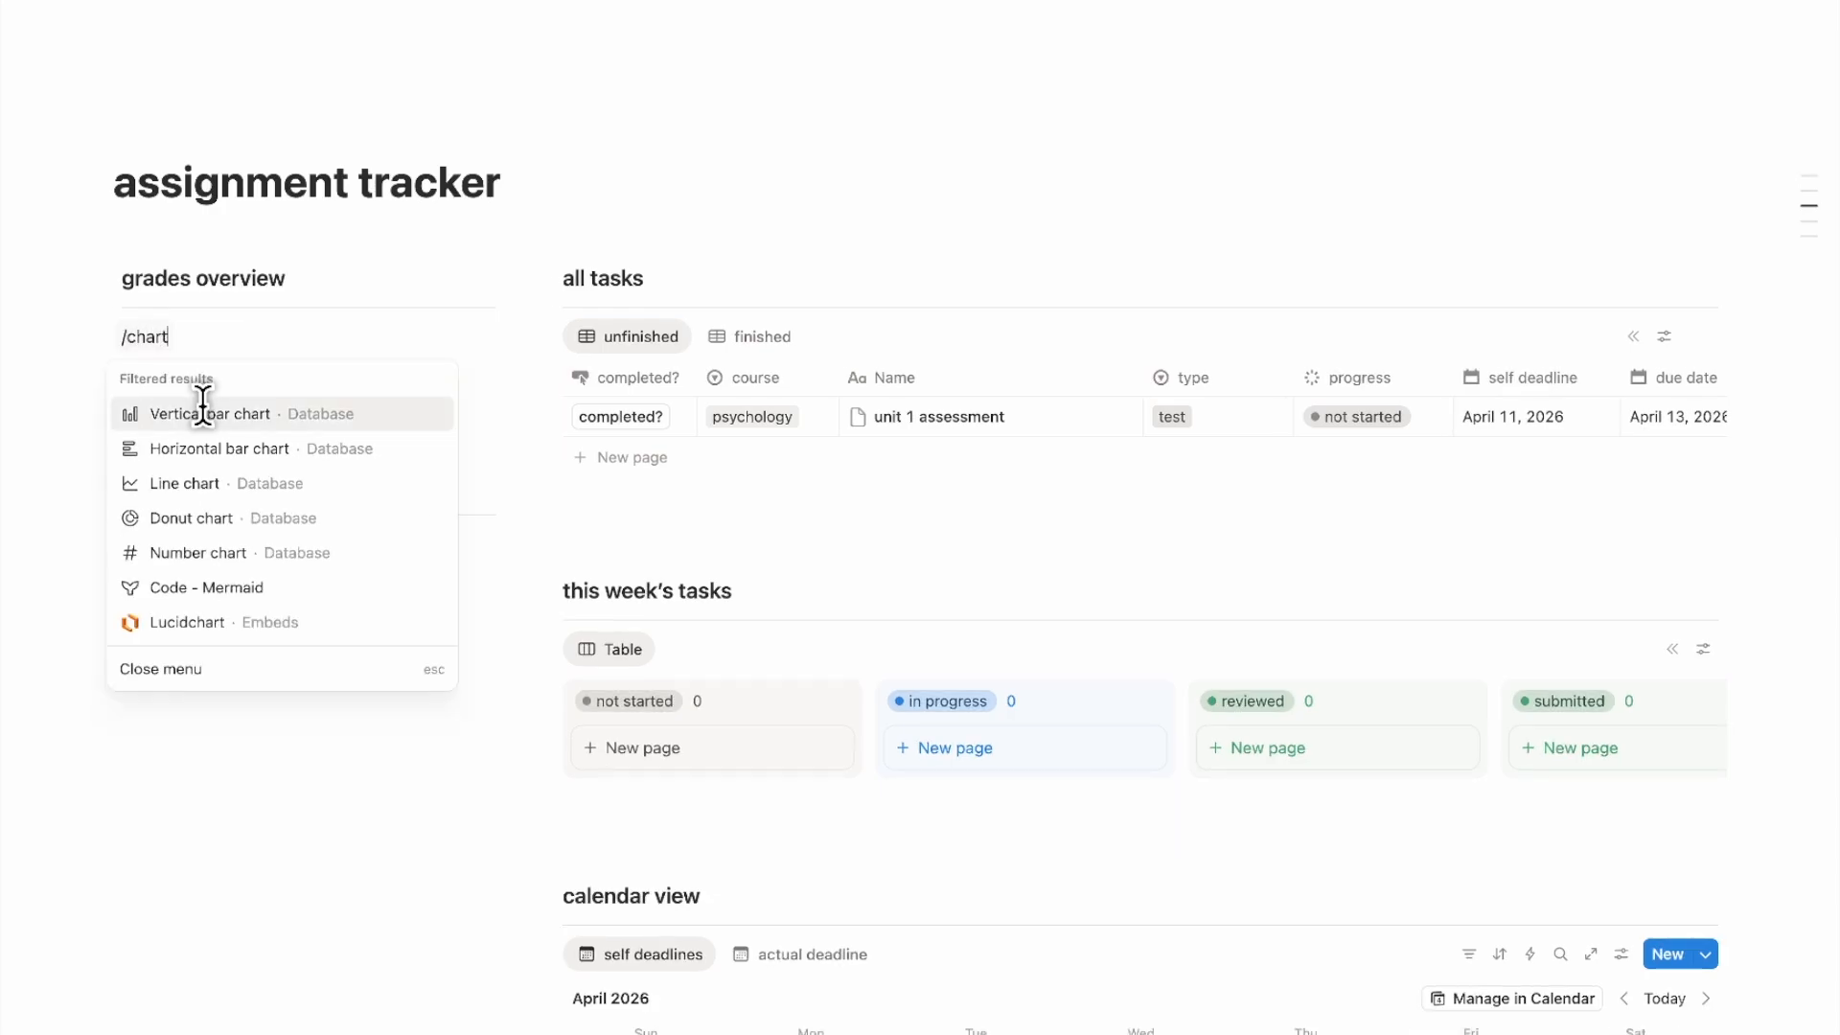
{"action": "left_click", "coordinate": [226, 523]}
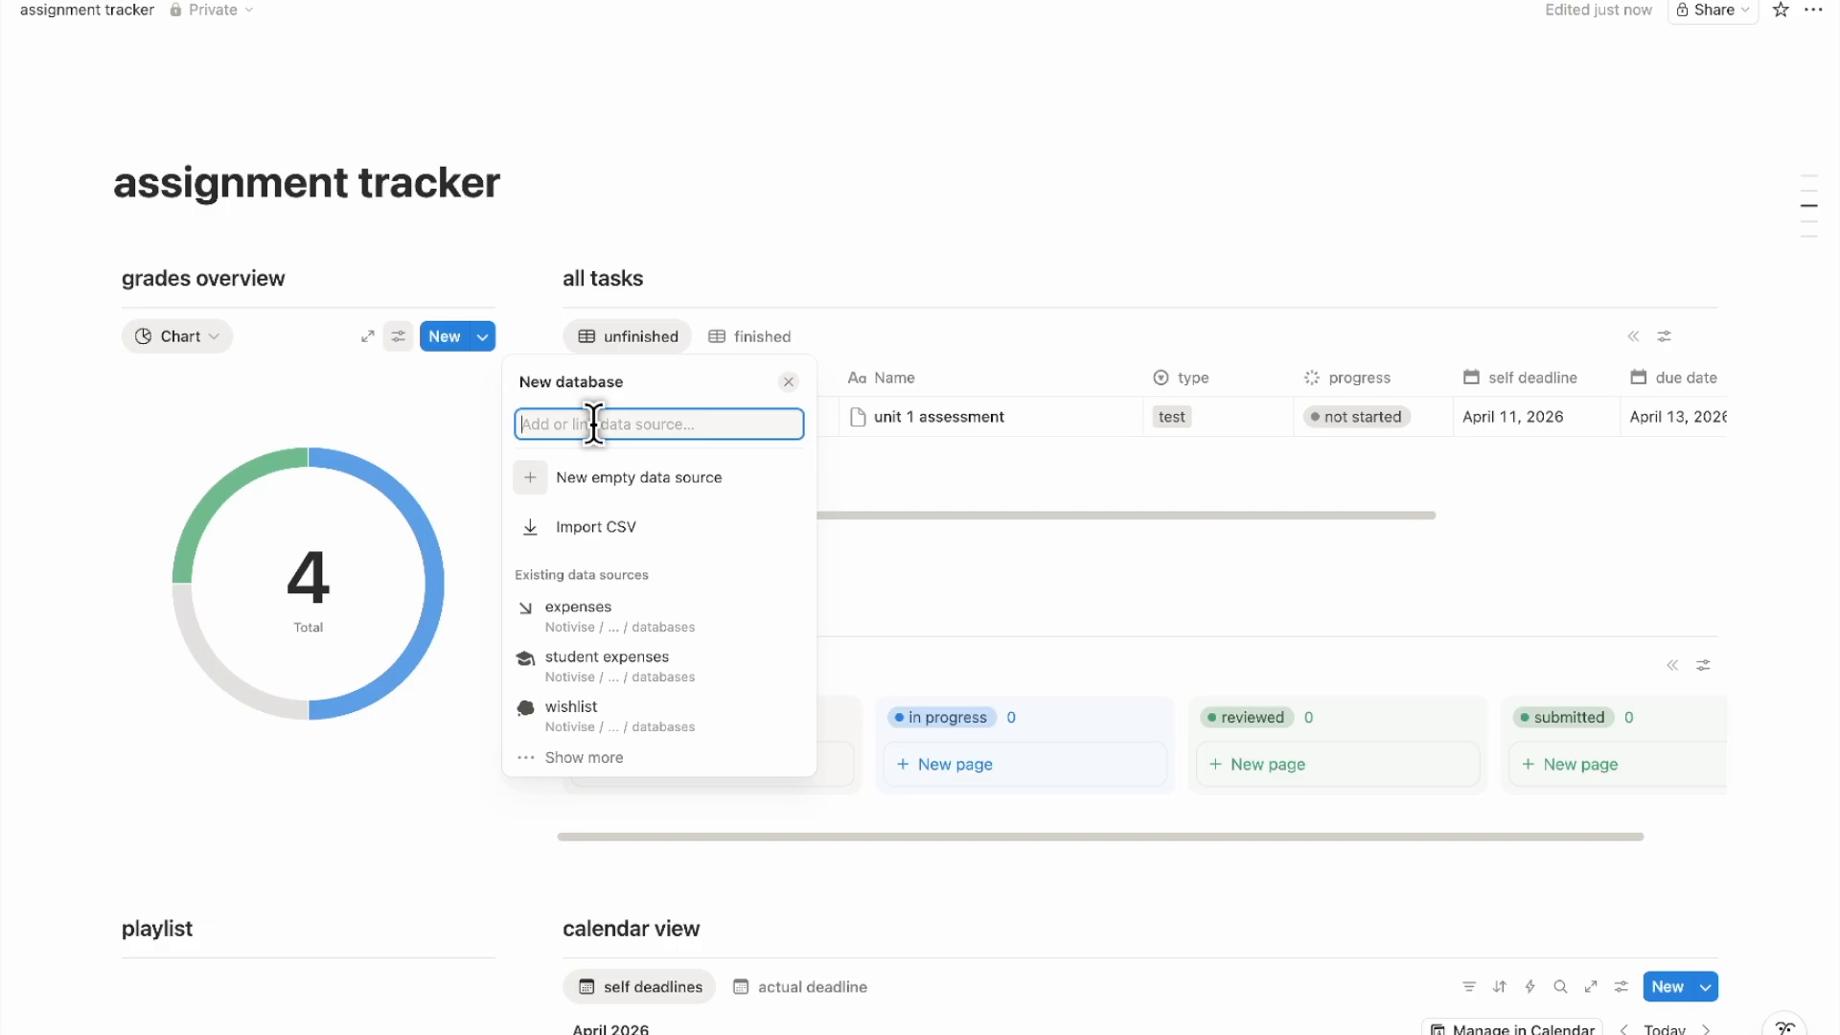
Link the donut chart to the existing deadlines tracker data source
{"action": "type", "text": "deadlines dra"}
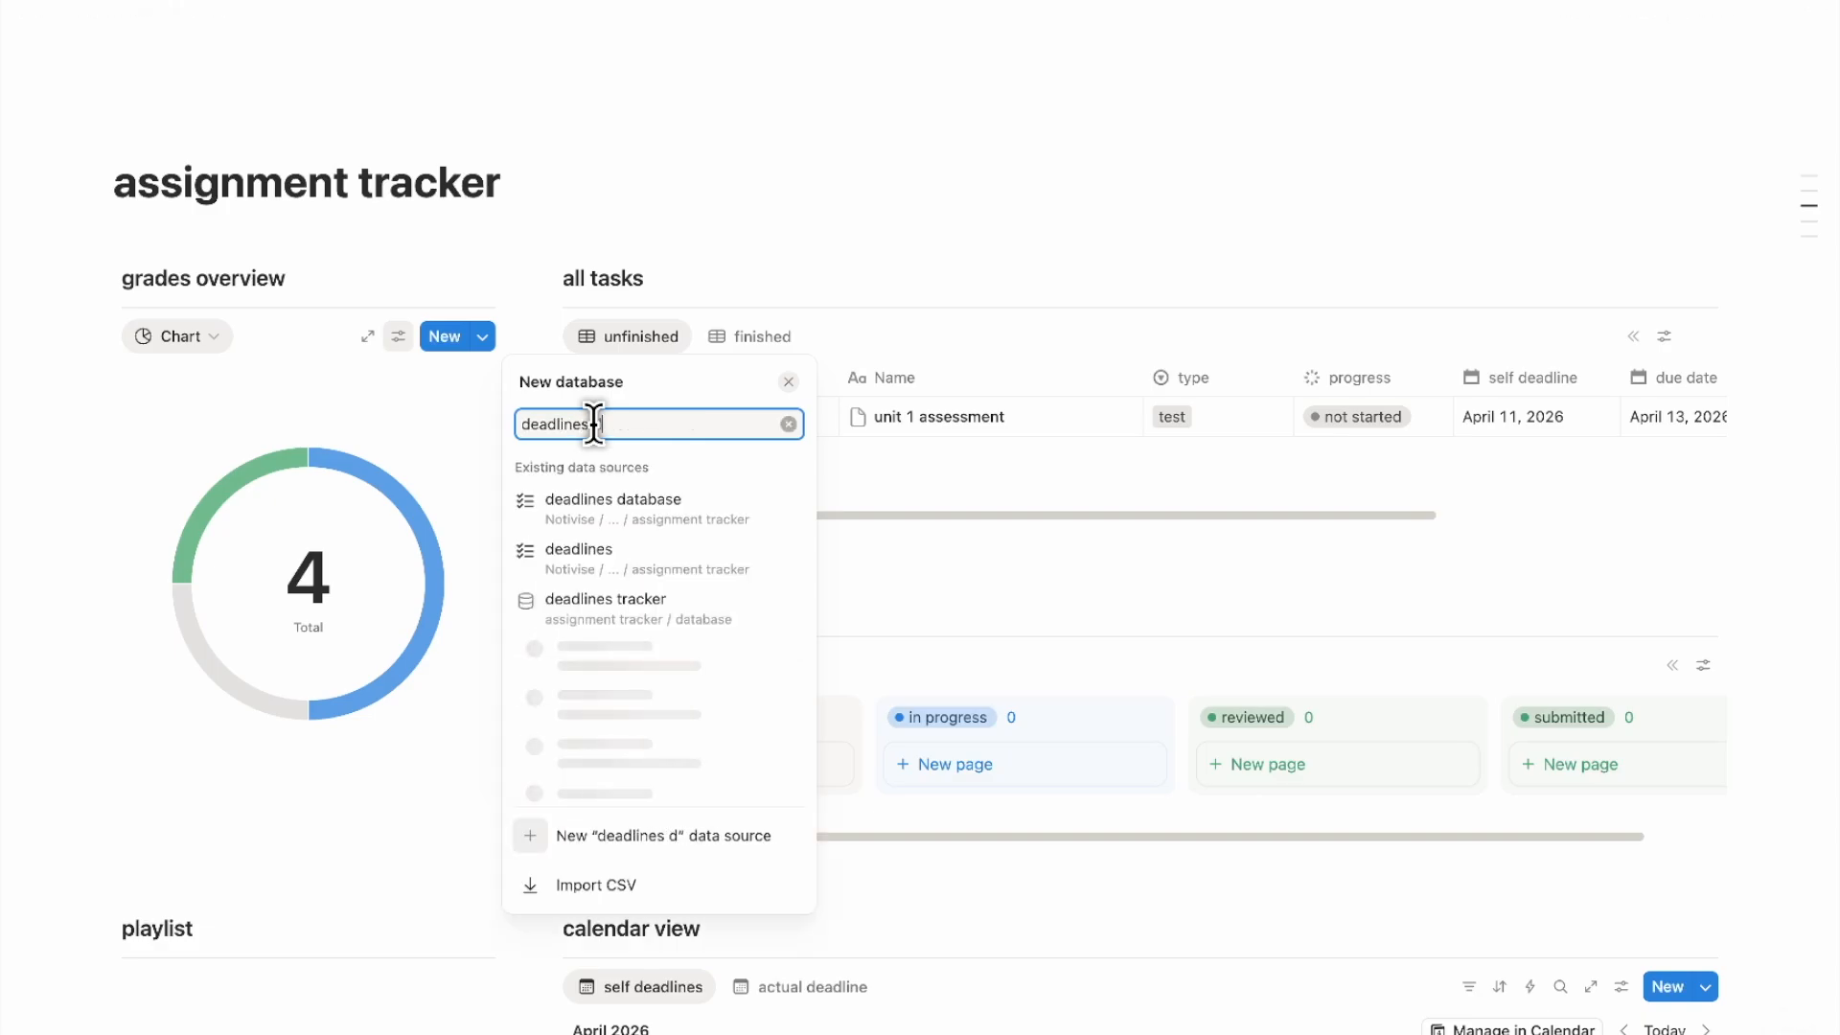
{"action": "key", "text": "BackSpace"}
{"action": "key", "text": "BackSpace"}
{"action": "key", "text": "BackSpace"}
{"action": "type", "text": "tracker"}
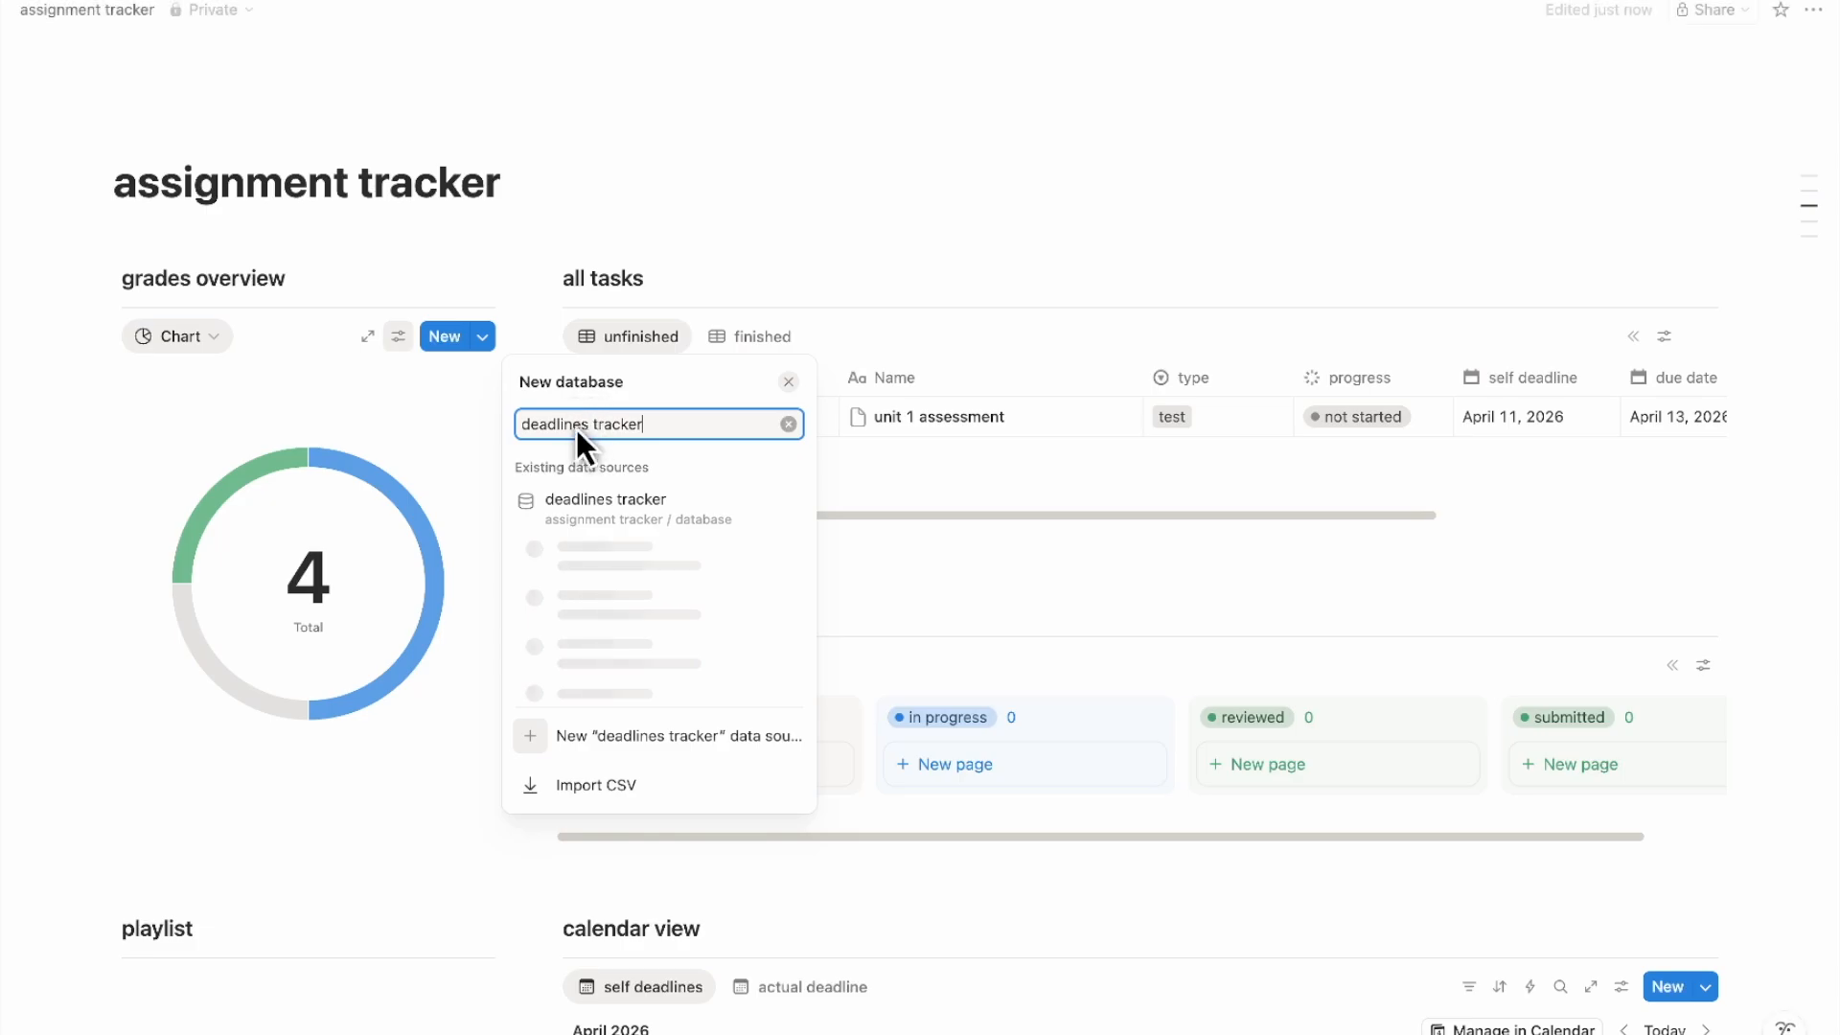
{"action": "left_click", "coordinate": [625, 503]}
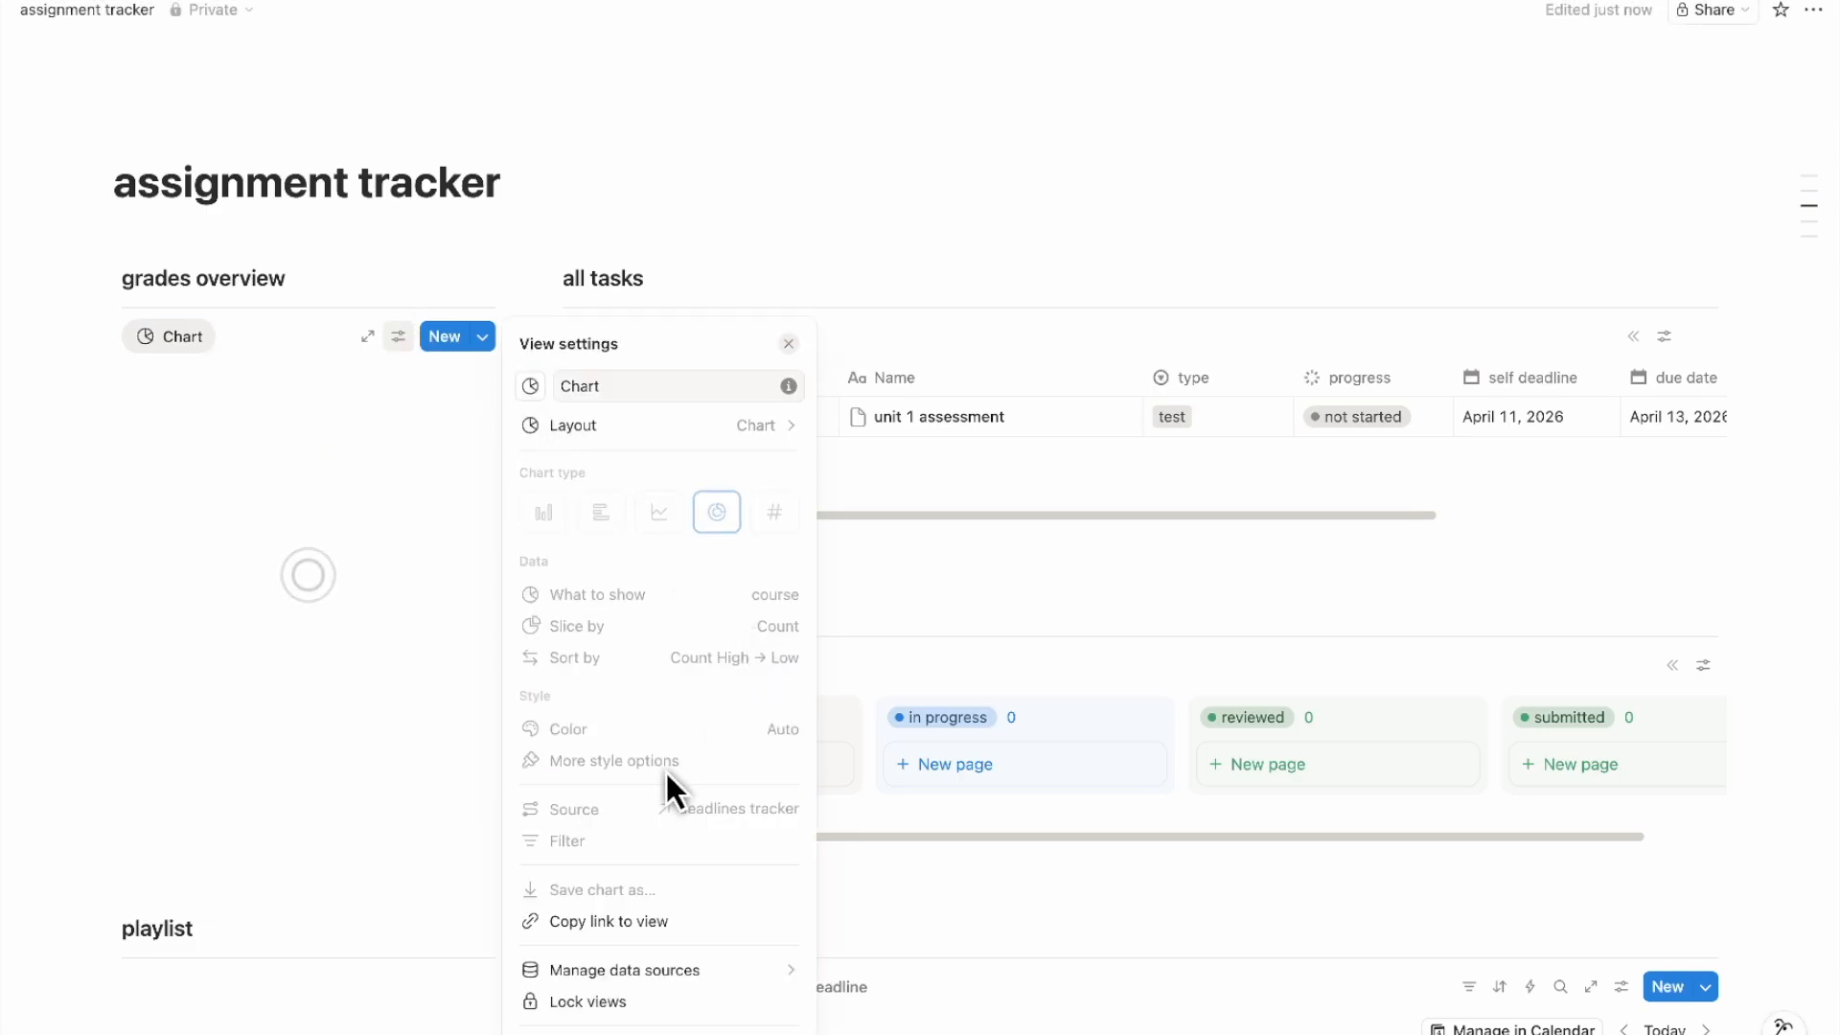
{"action": "left_click", "coordinate": [345, 448]}
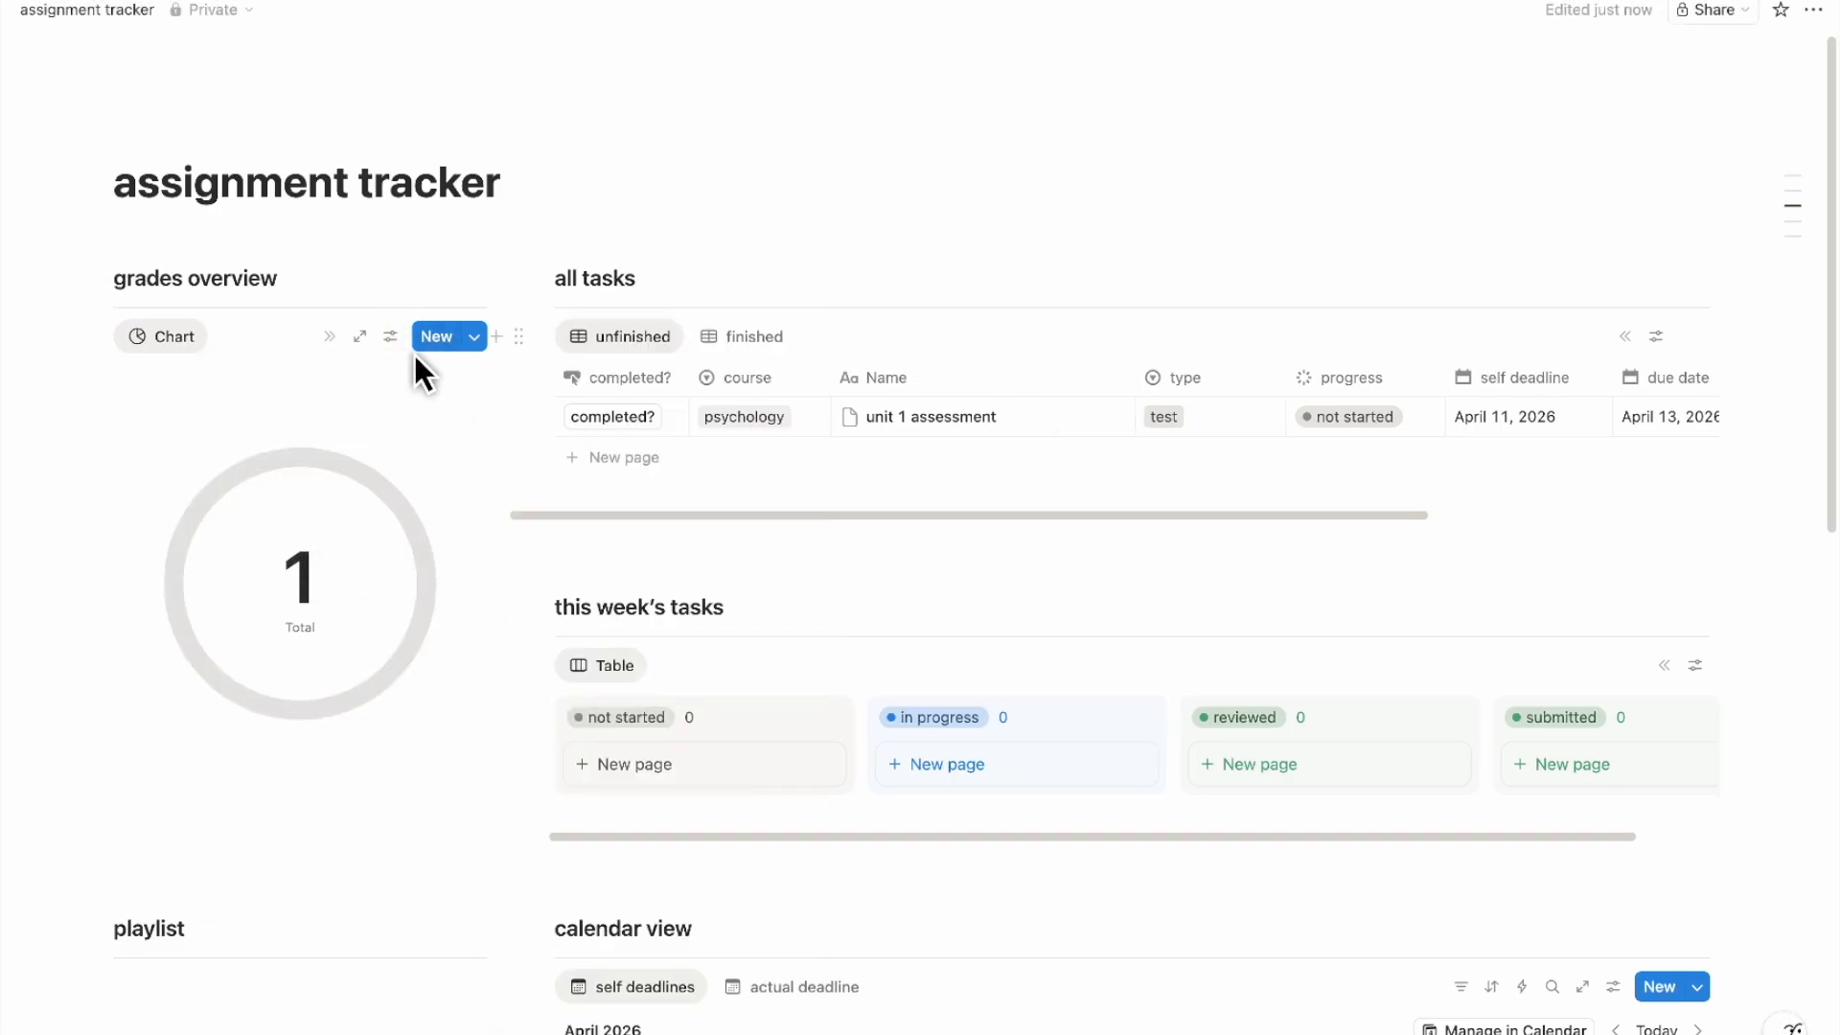
Set the grades overview donut chart to show grade and filter it to tasks whose progress is submitted
{"action": "left_click", "coordinate": [384, 337]}
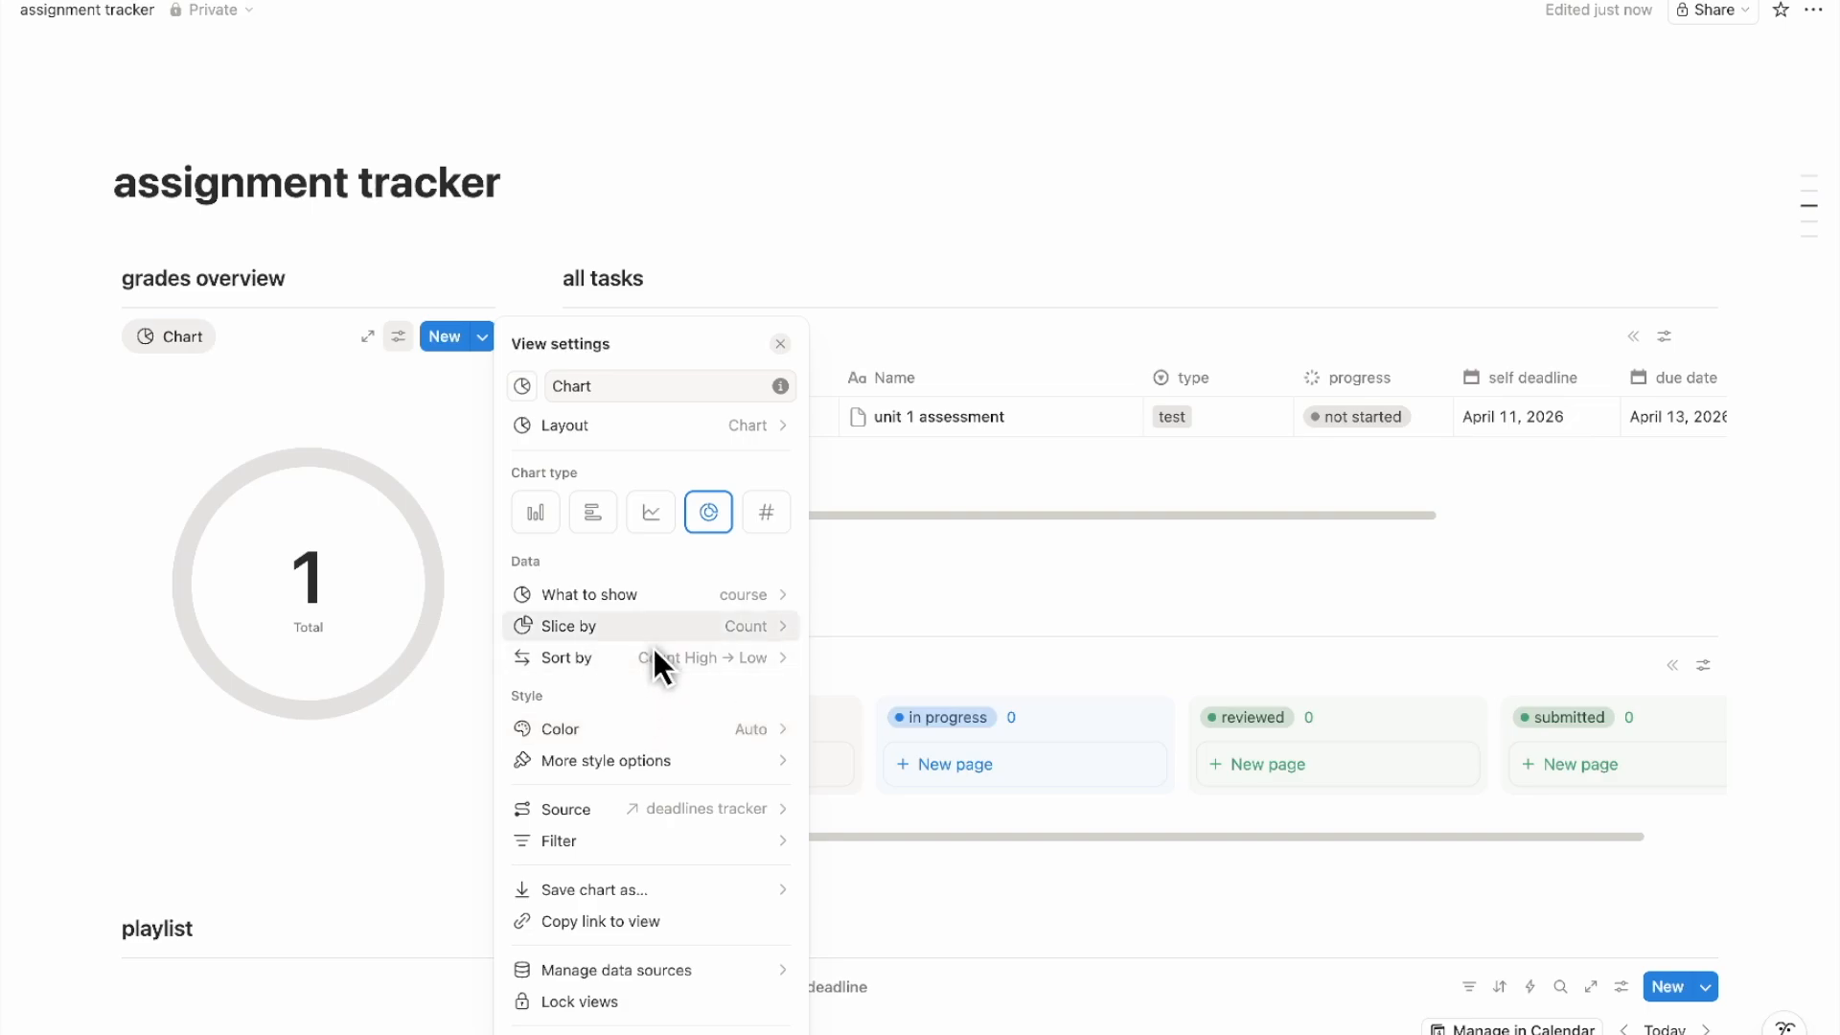
{"action": "left_click", "coordinate": [687, 606]}
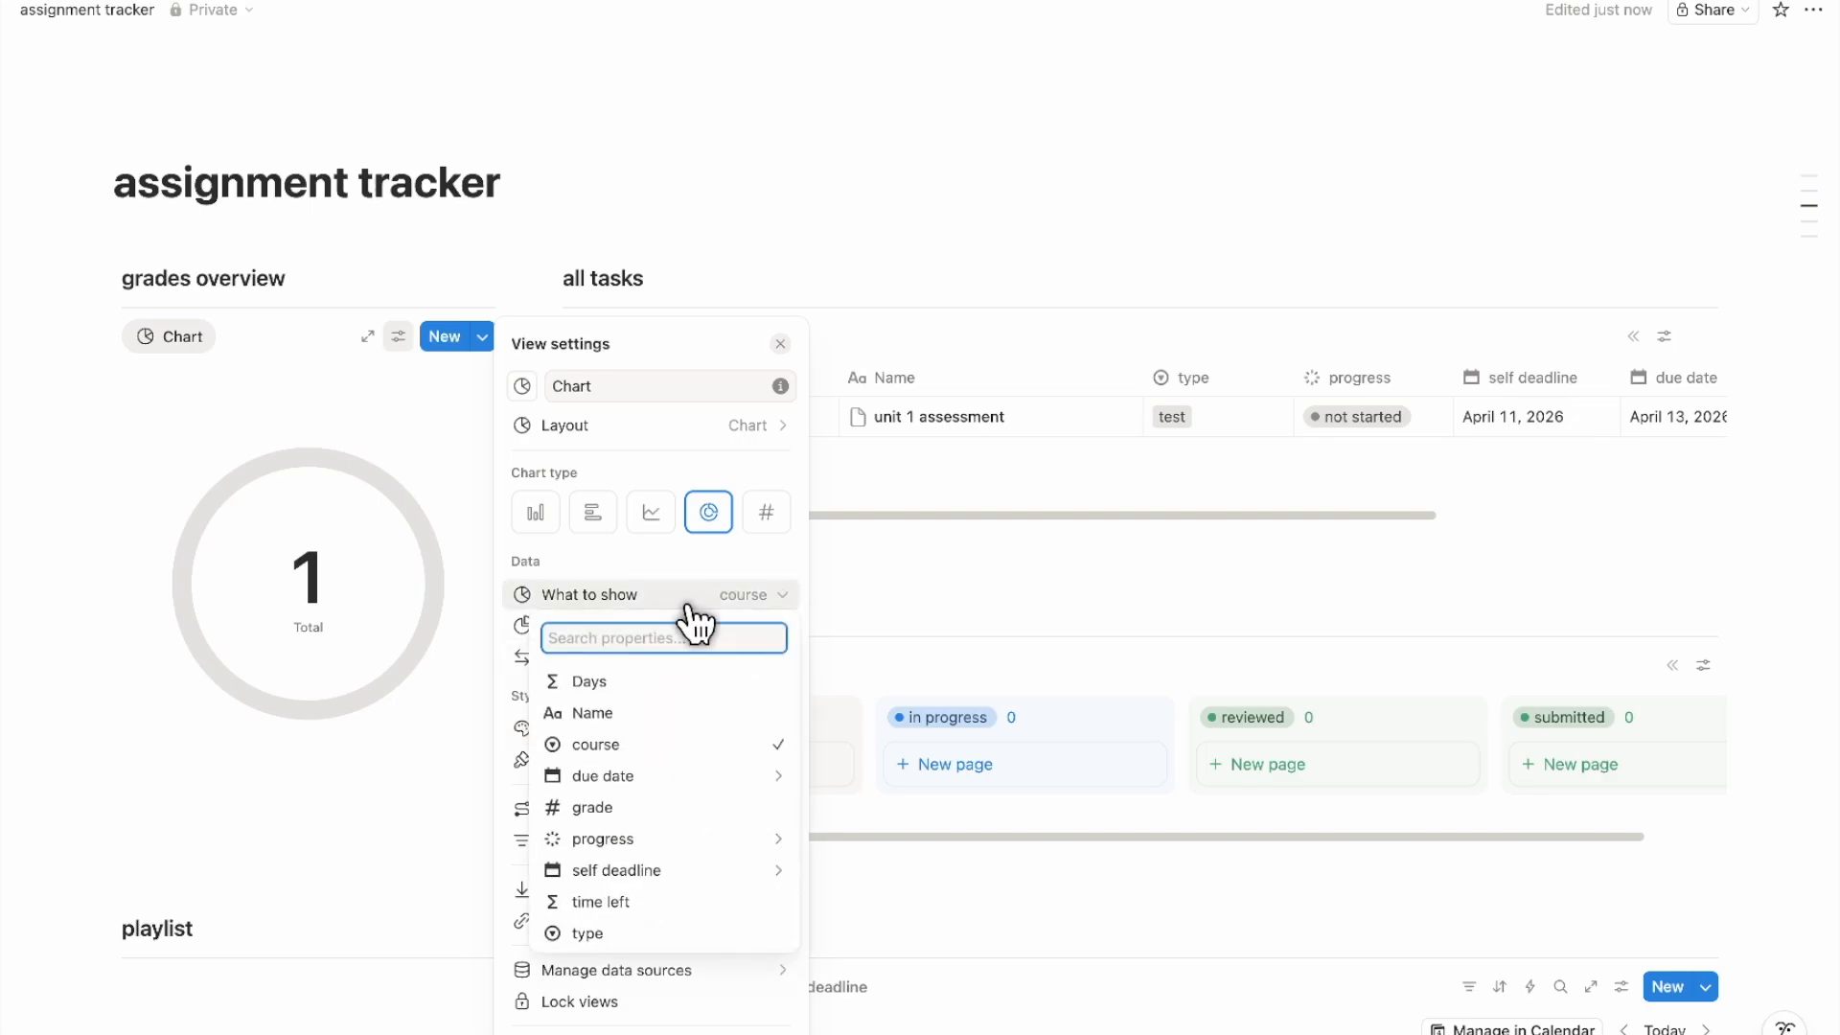
{"action": "left_click", "coordinate": [670, 809]}
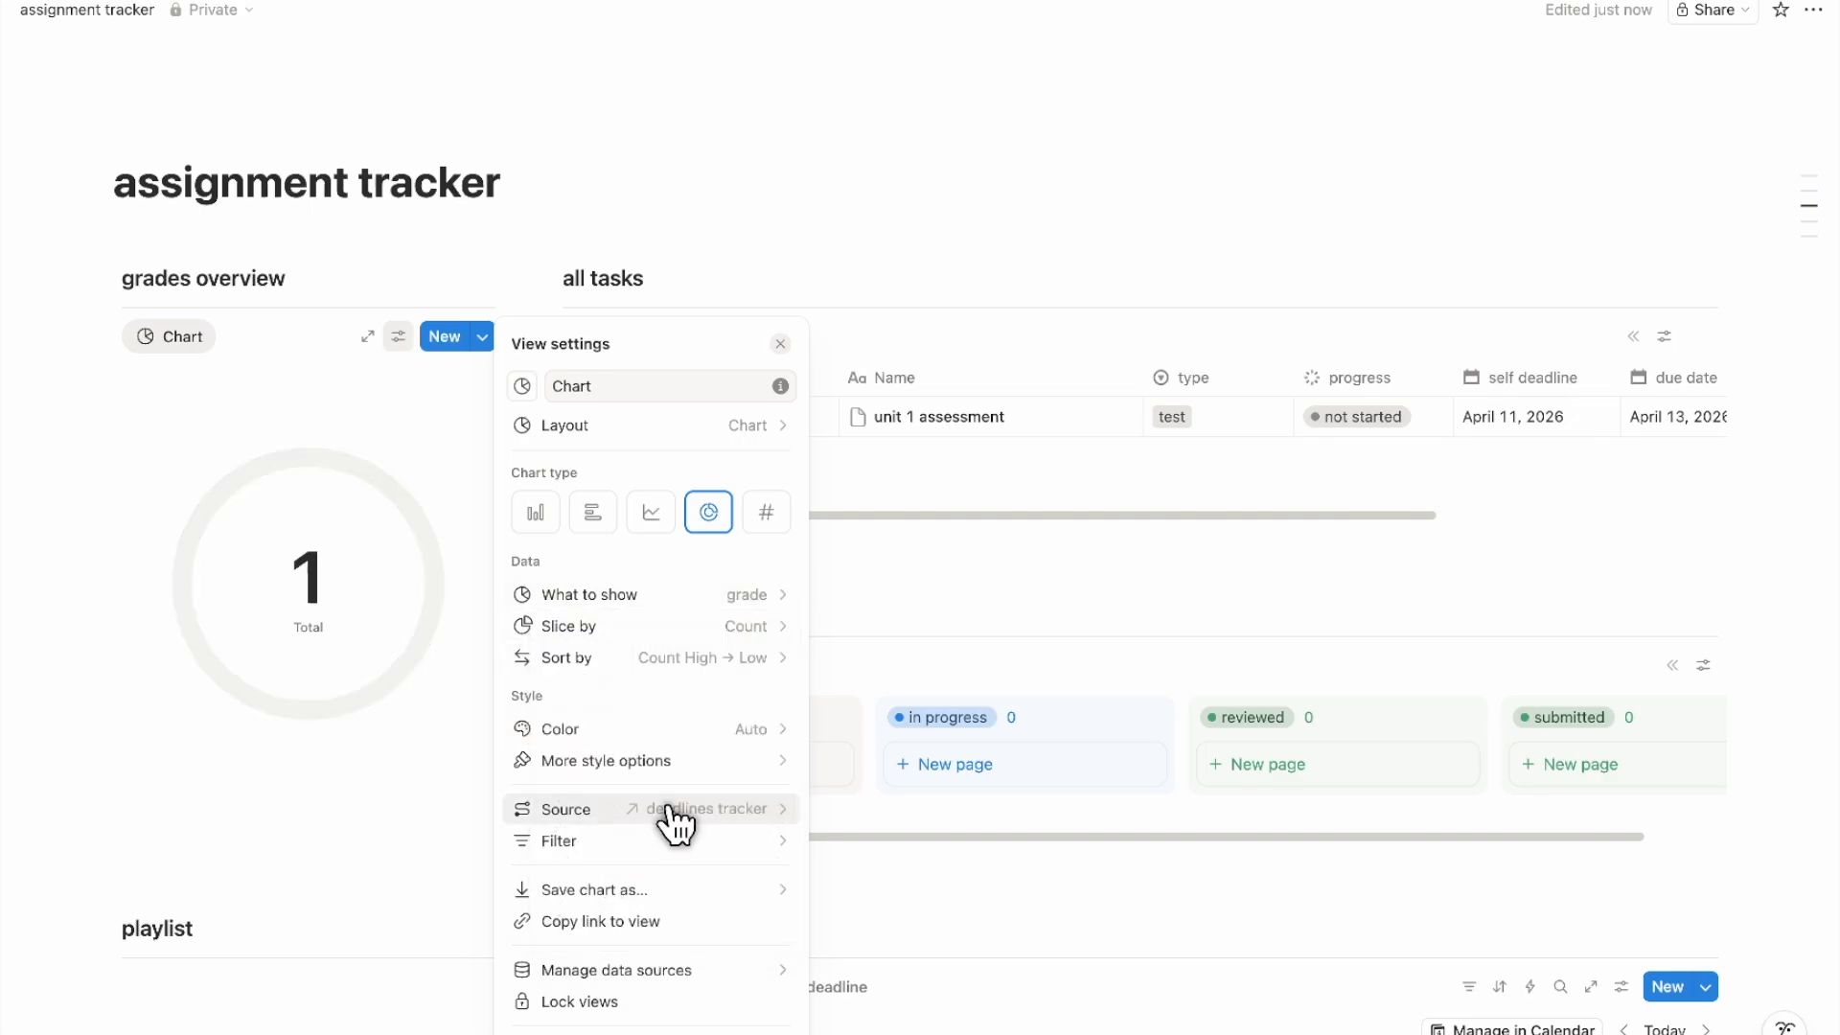
{"action": "left_click", "coordinate": [738, 841]}
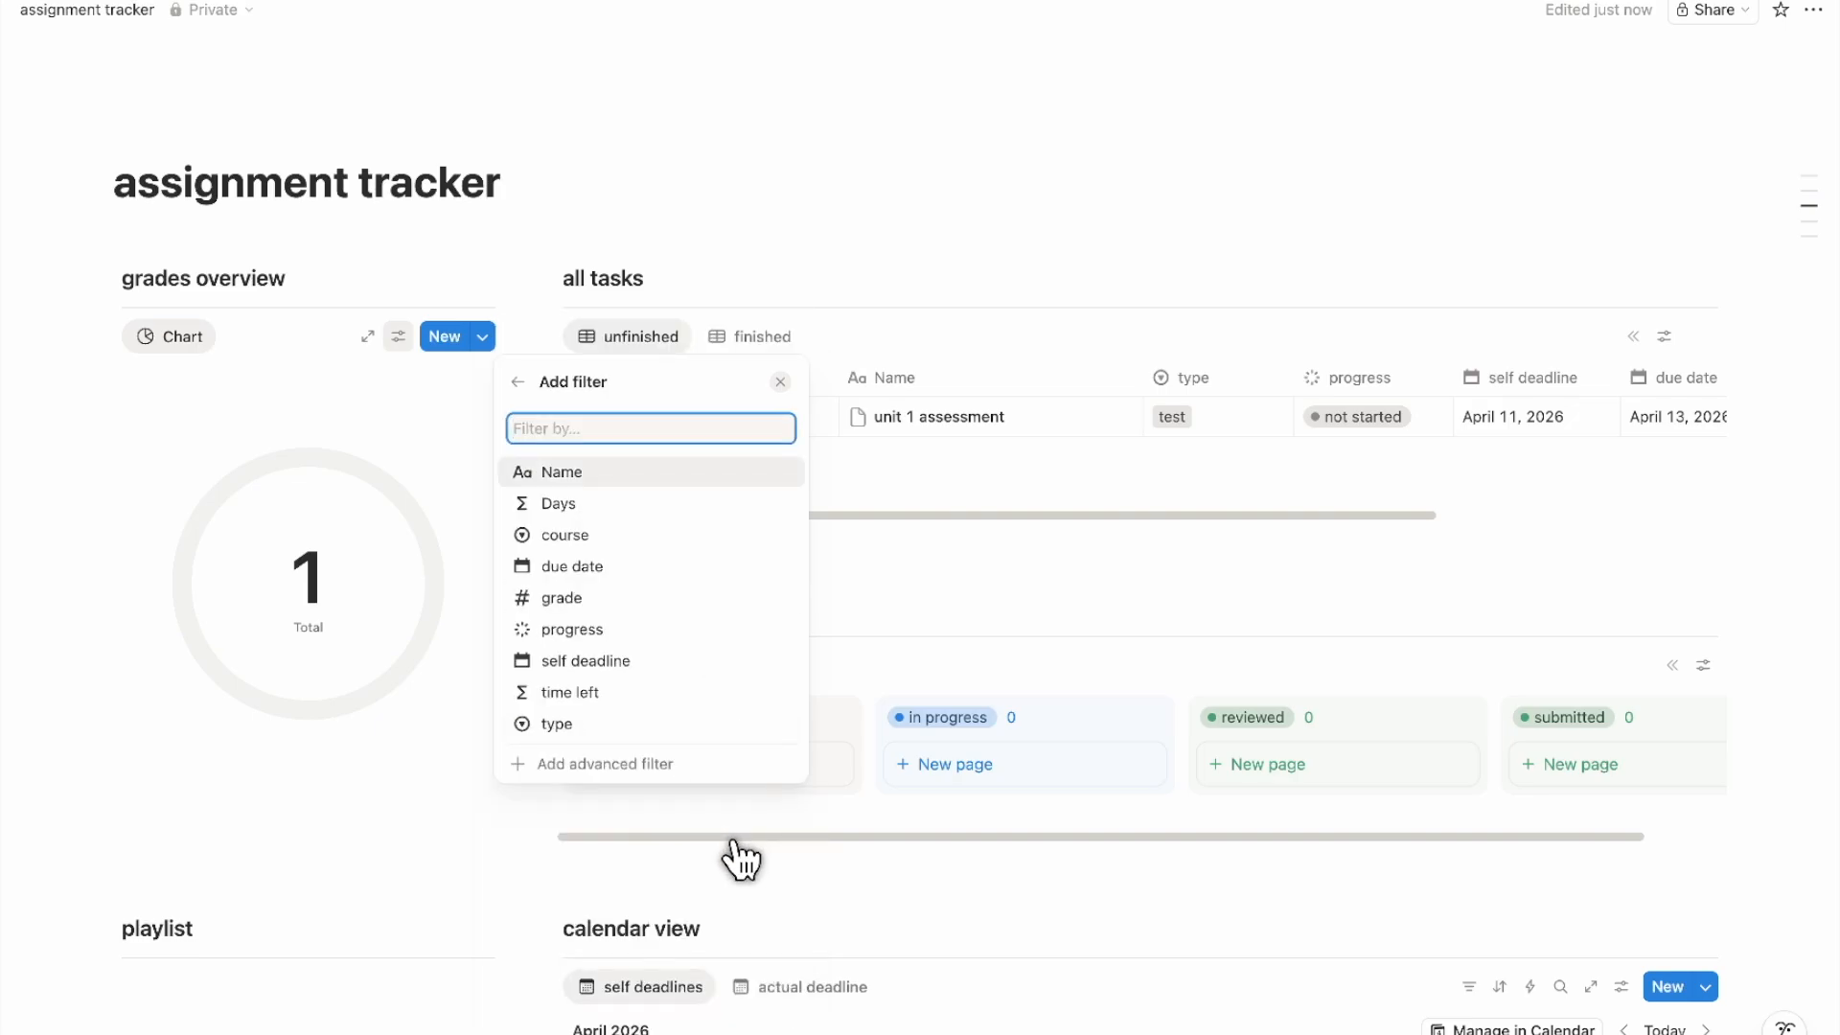
{"action": "left_click", "coordinate": [618, 634]}
{"action": "left_click", "coordinate": [626, 681]}
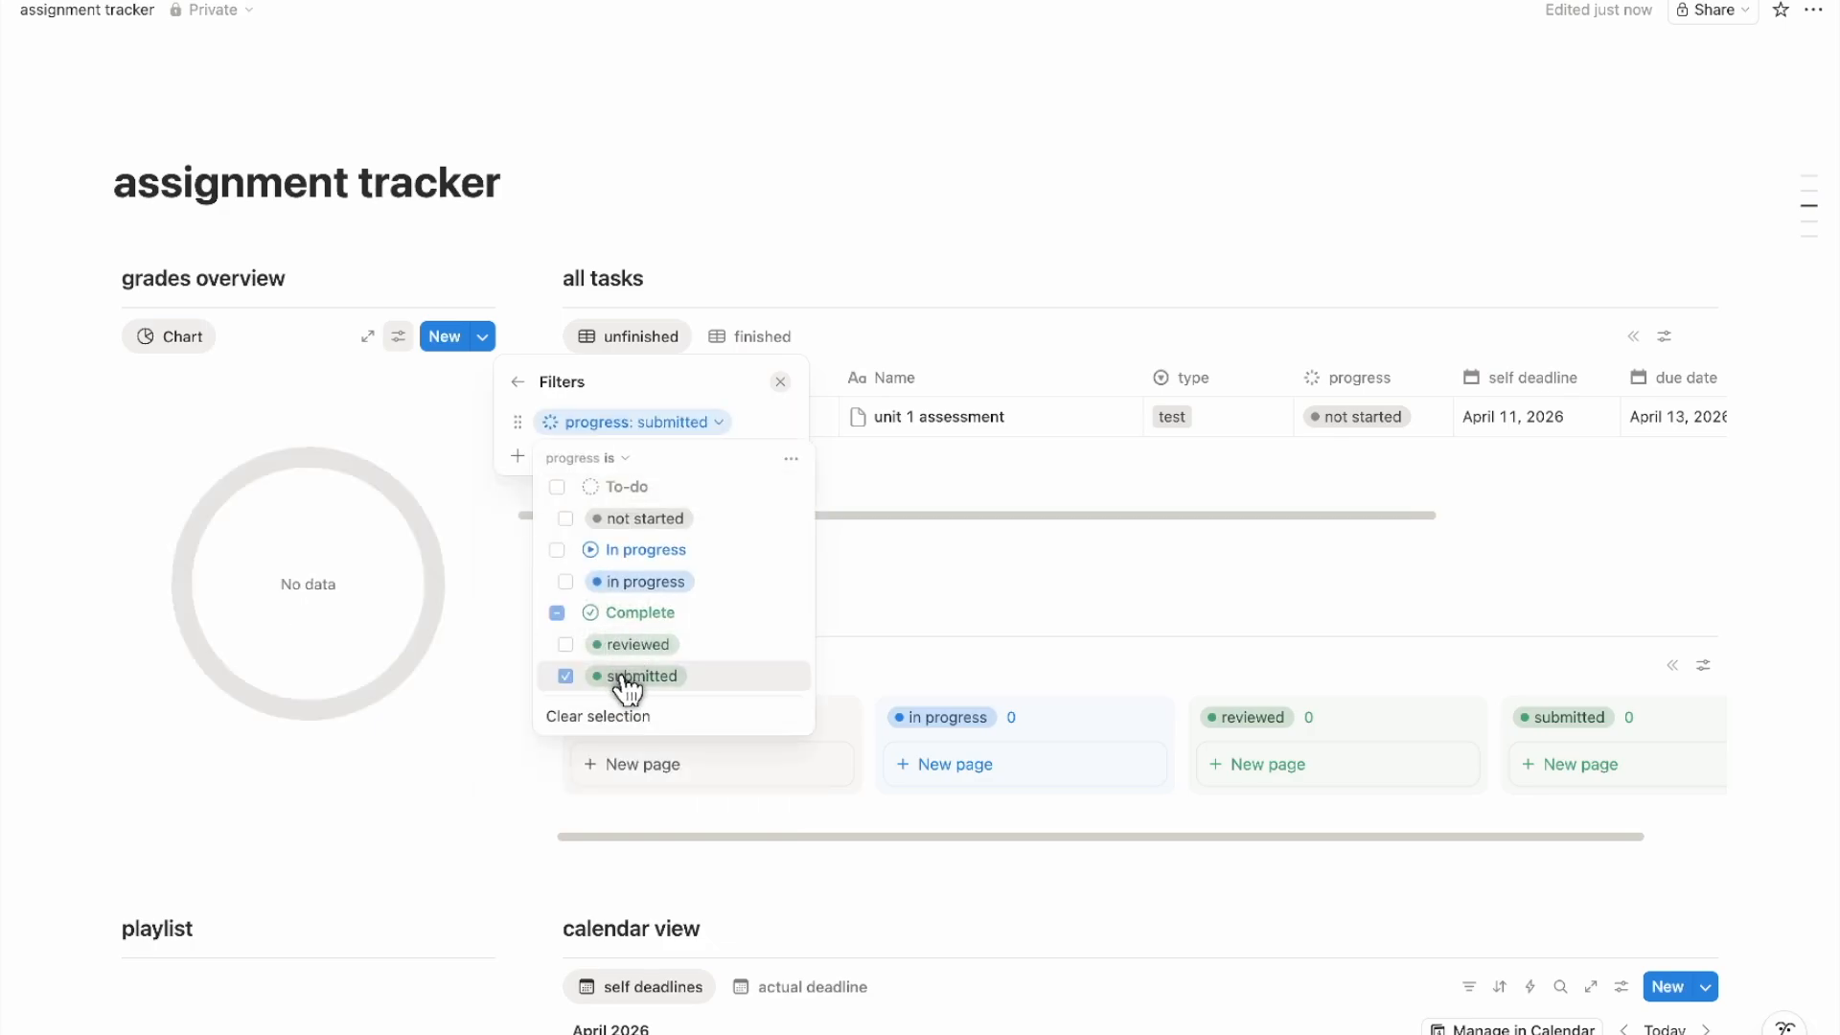
{"action": "left_click", "coordinate": [518, 381]}
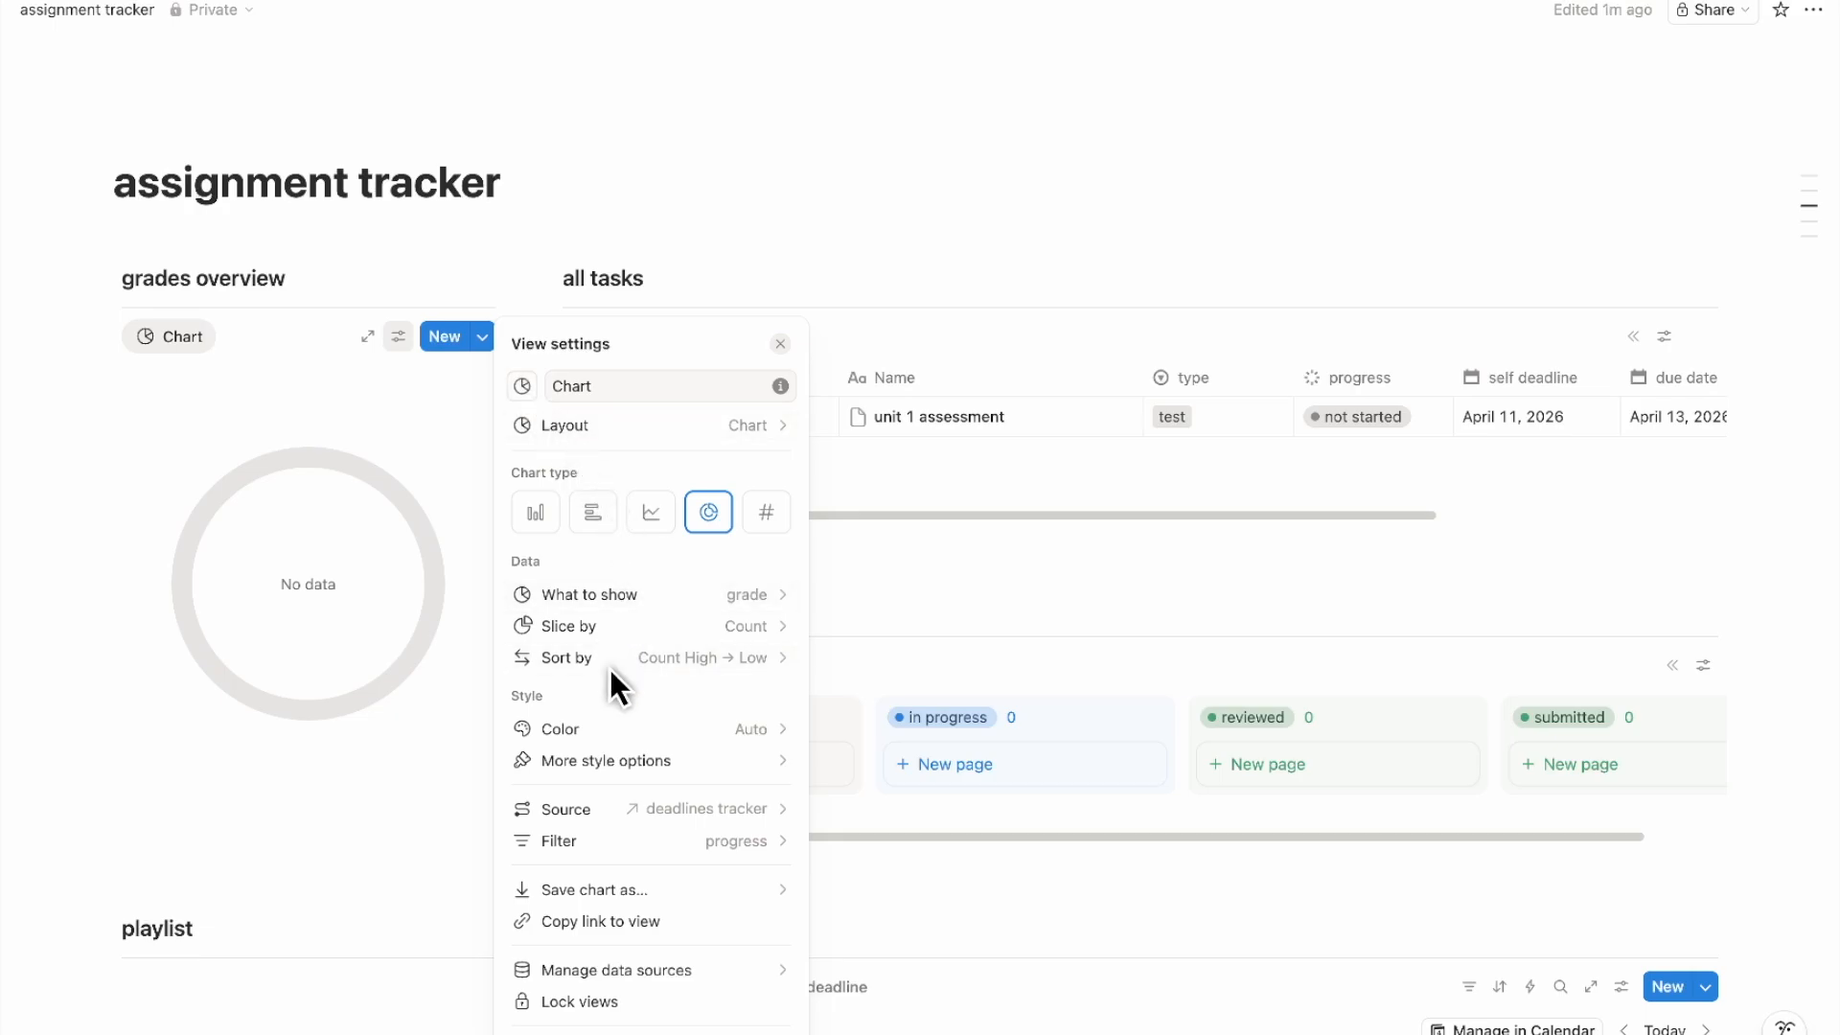
Add a type filter to the grades chart for exam, group project, presentation, research project and test
{"action": "left_click", "coordinate": [686, 844]}
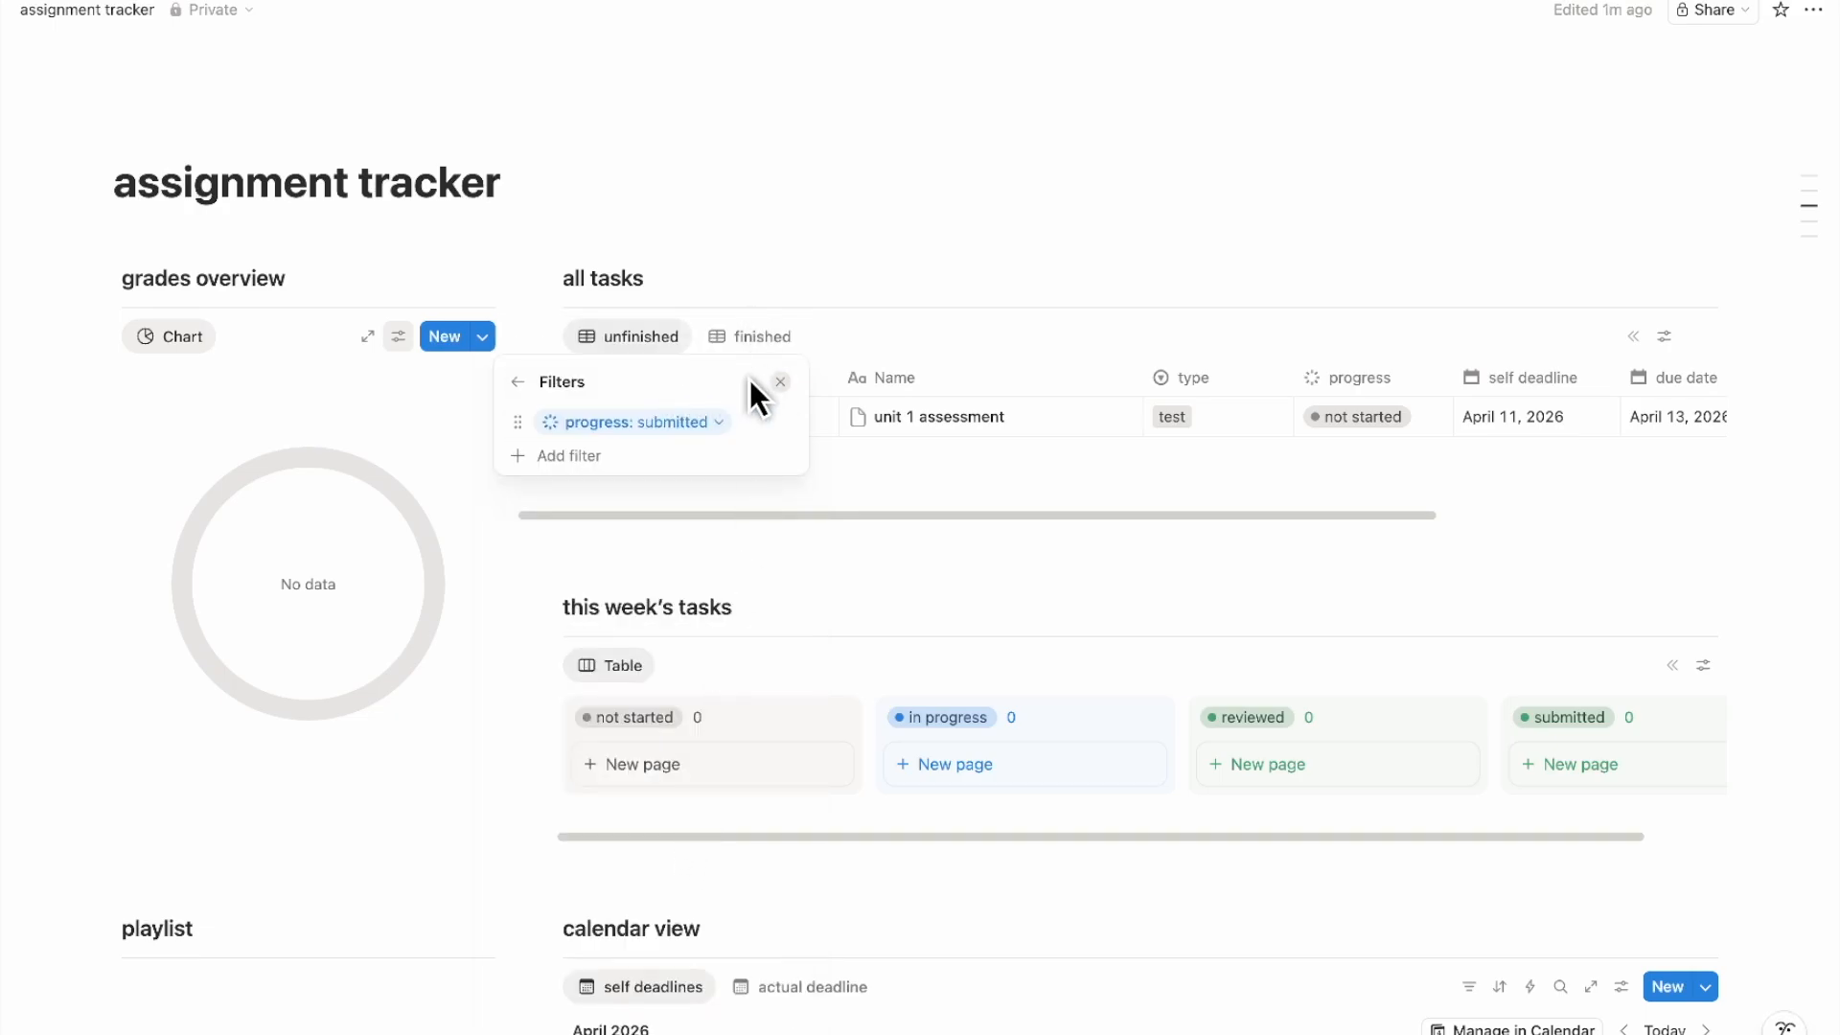
{"action": "left_click", "coordinate": [527, 455]}
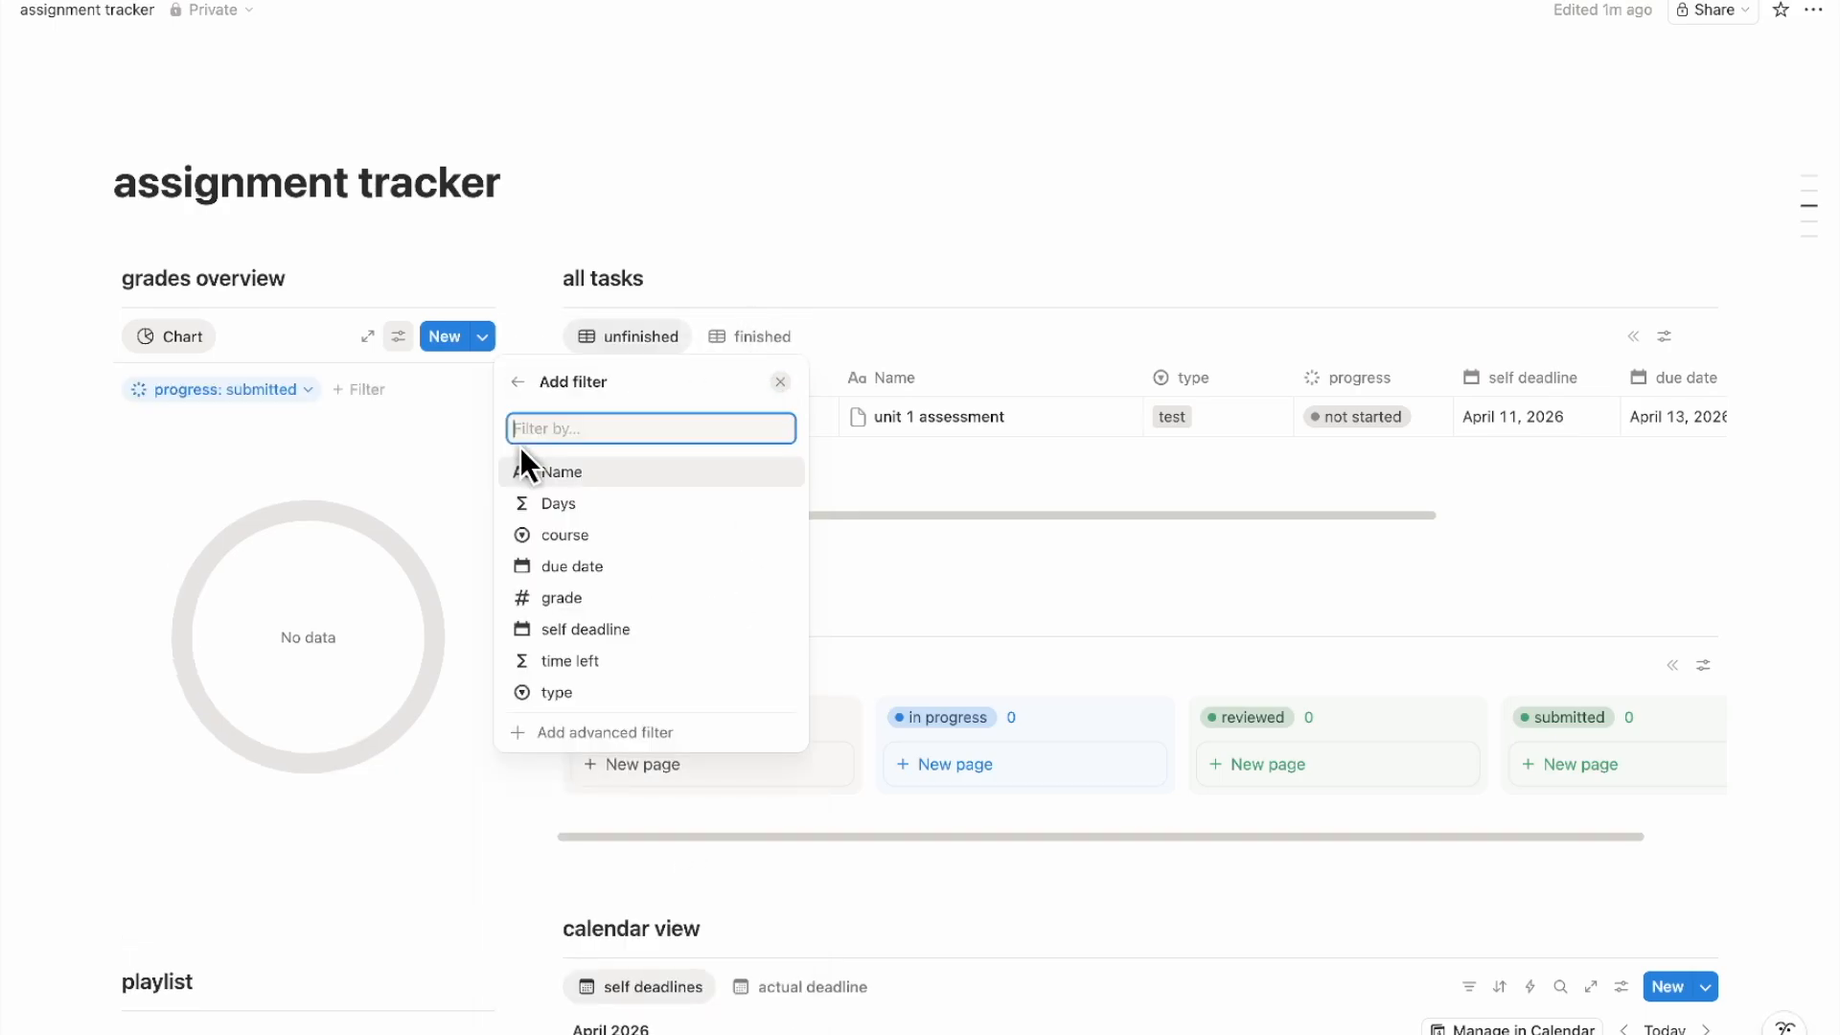
{"action": "left_click", "coordinate": [598, 686]}
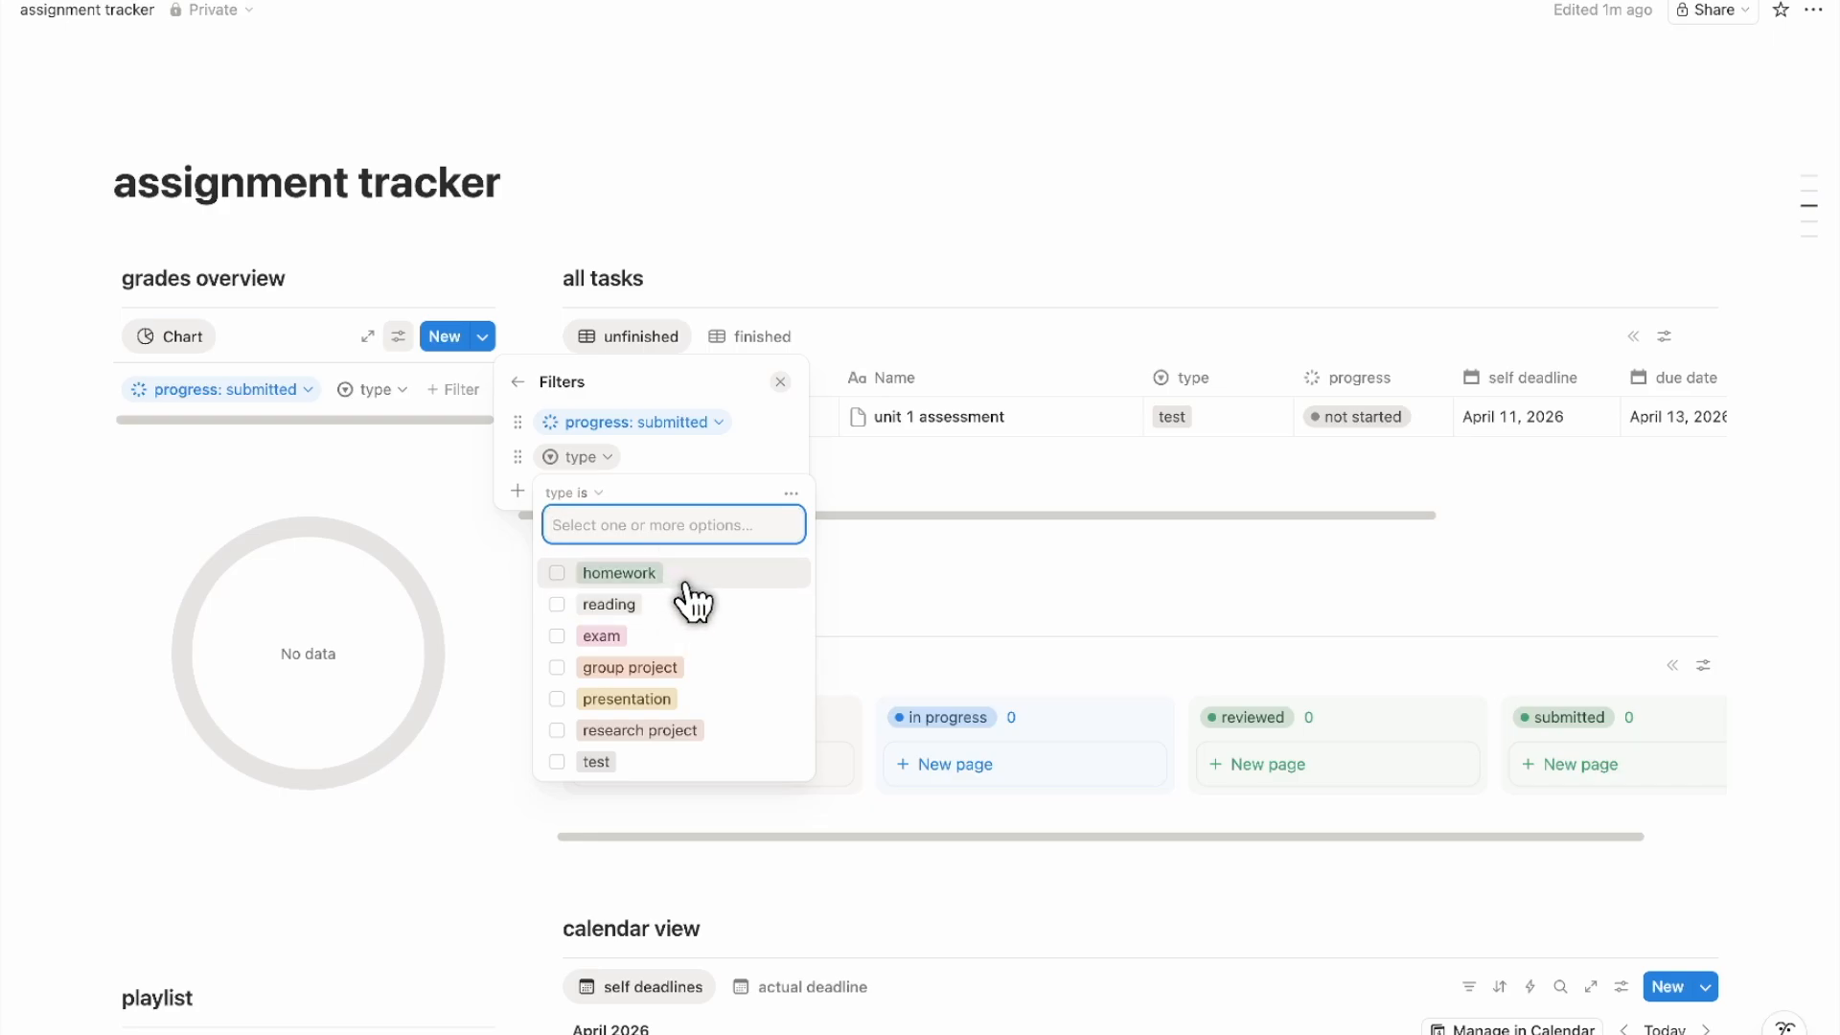
{"action": "left_click", "coordinate": [688, 636]}
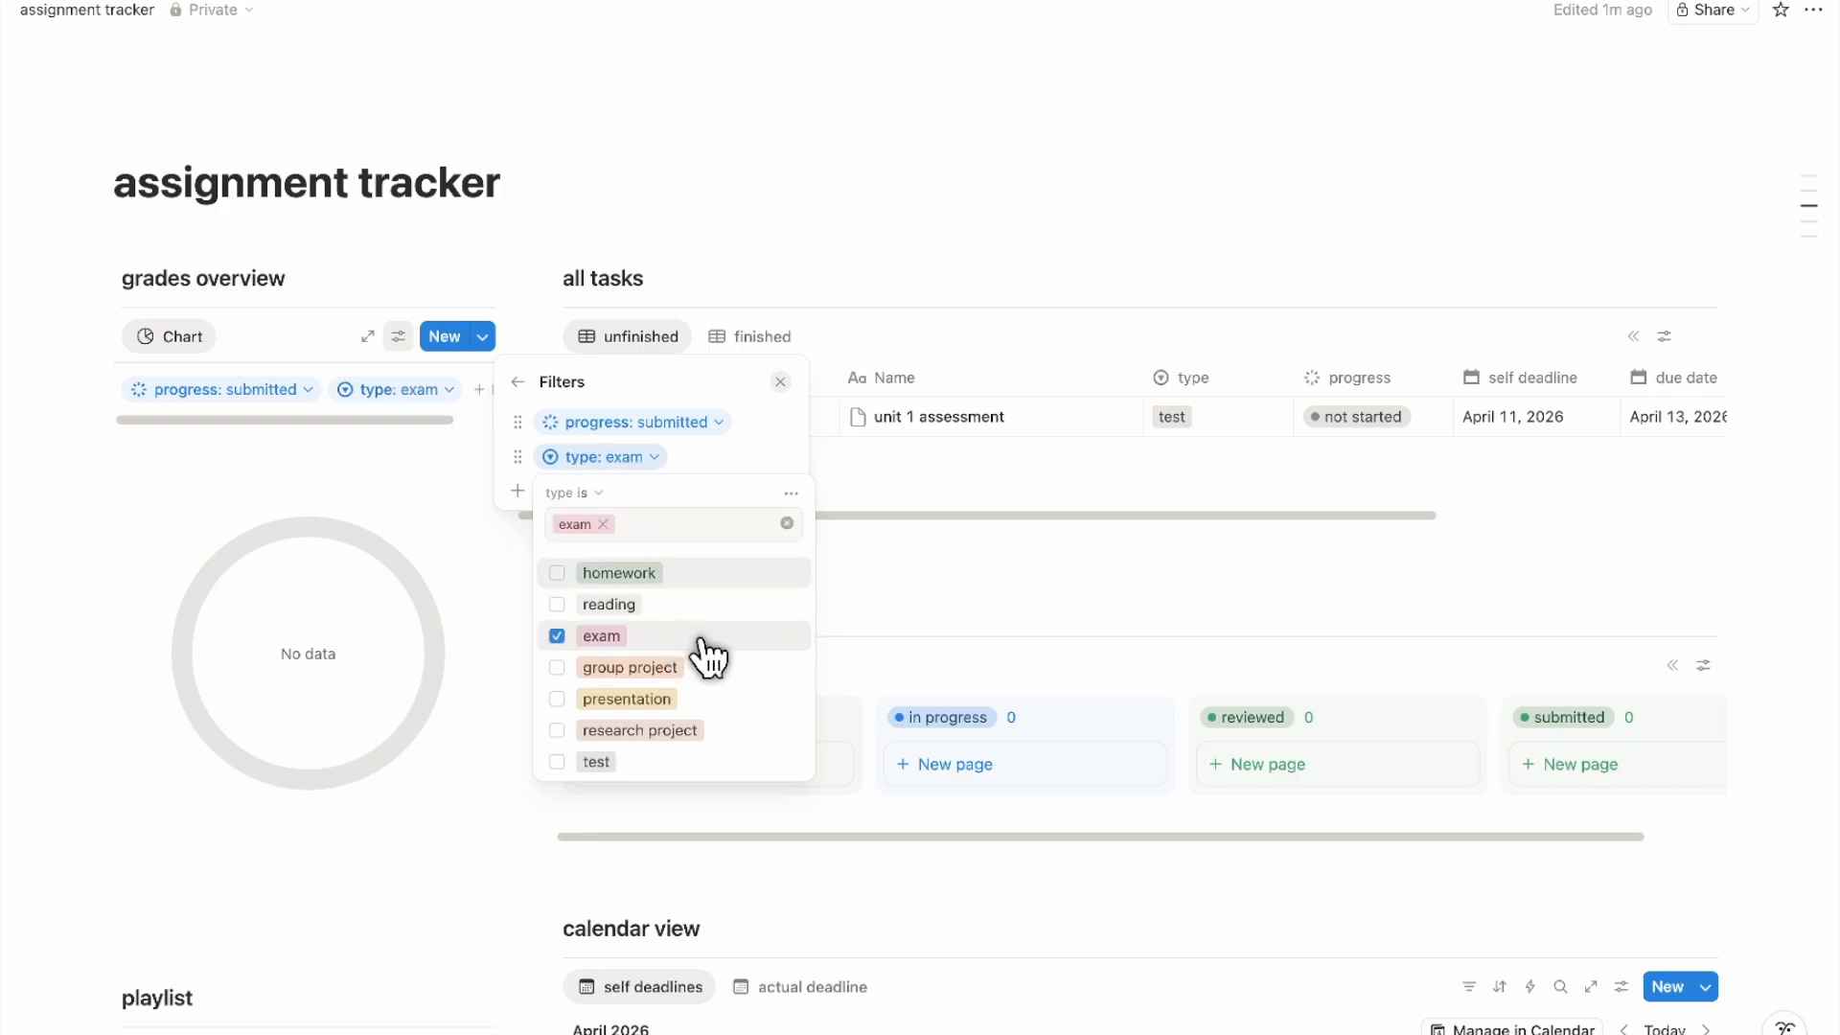
{"action": "left_click", "coordinate": [706, 670]}
{"action": "left_click", "coordinate": [717, 725]}
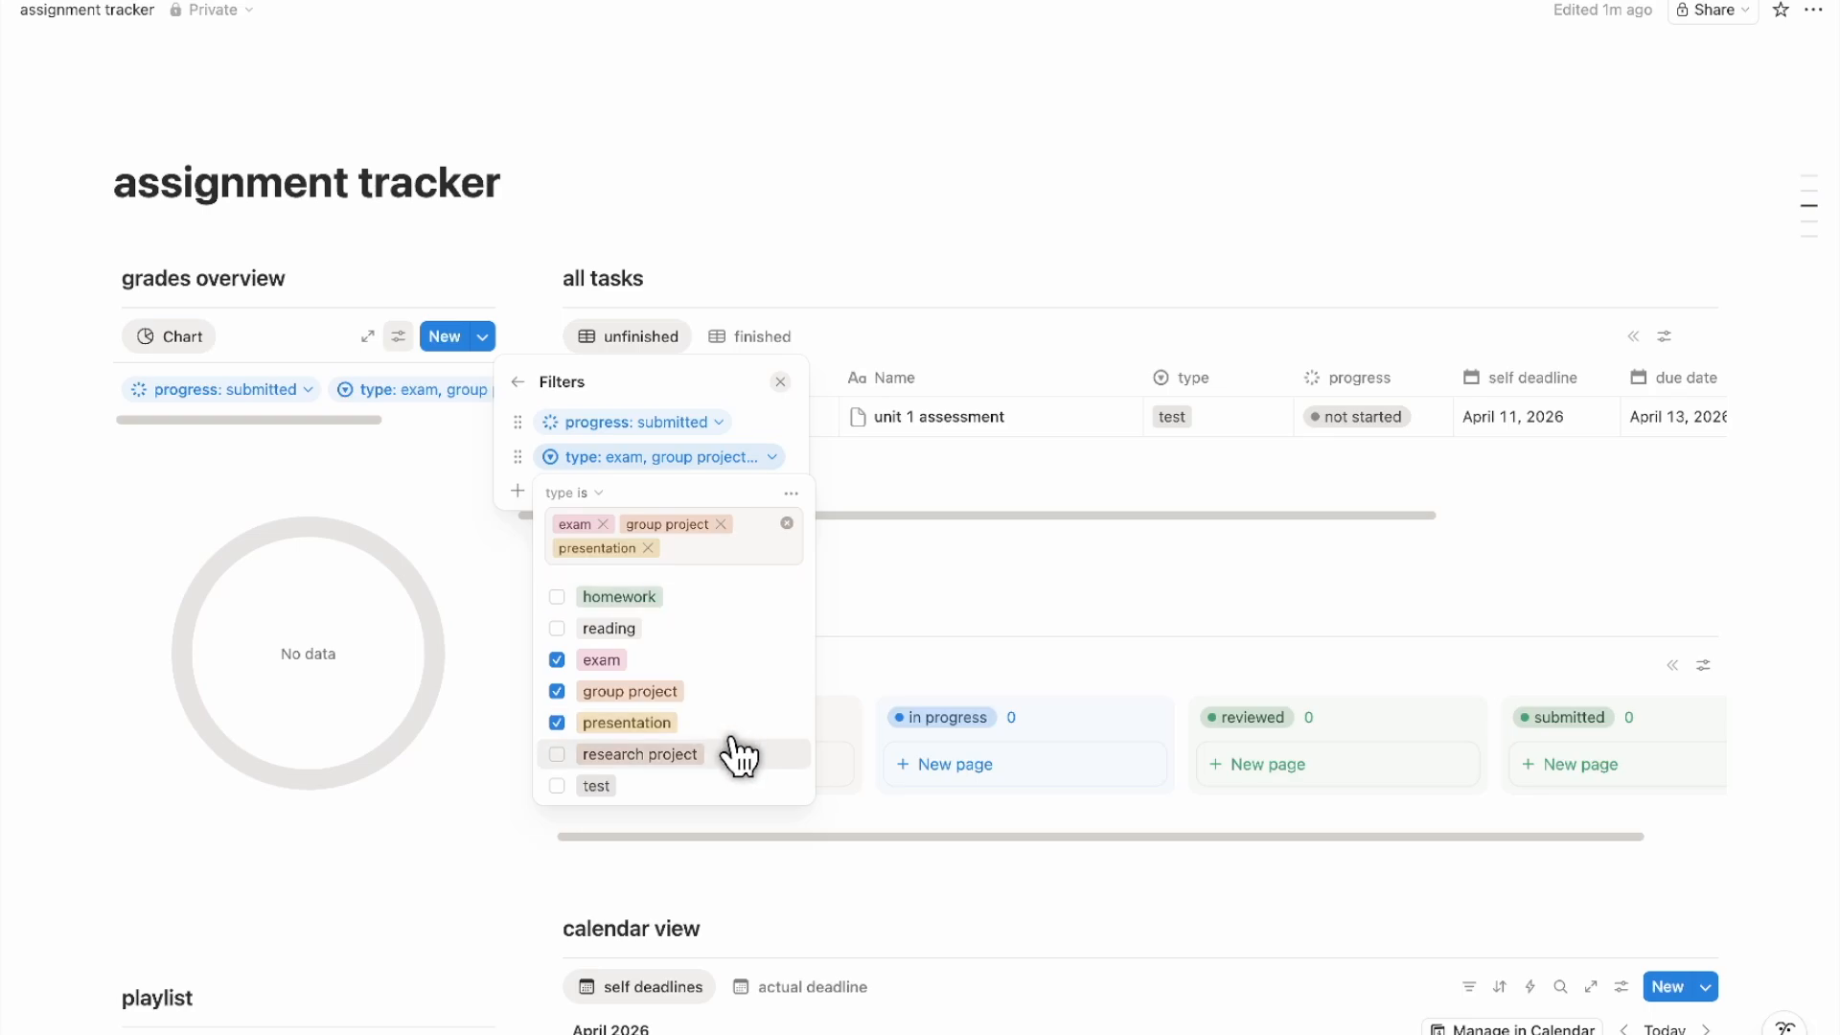
{"action": "left_click", "coordinate": [732, 762]}
{"action": "left_click", "coordinate": [730, 811]}
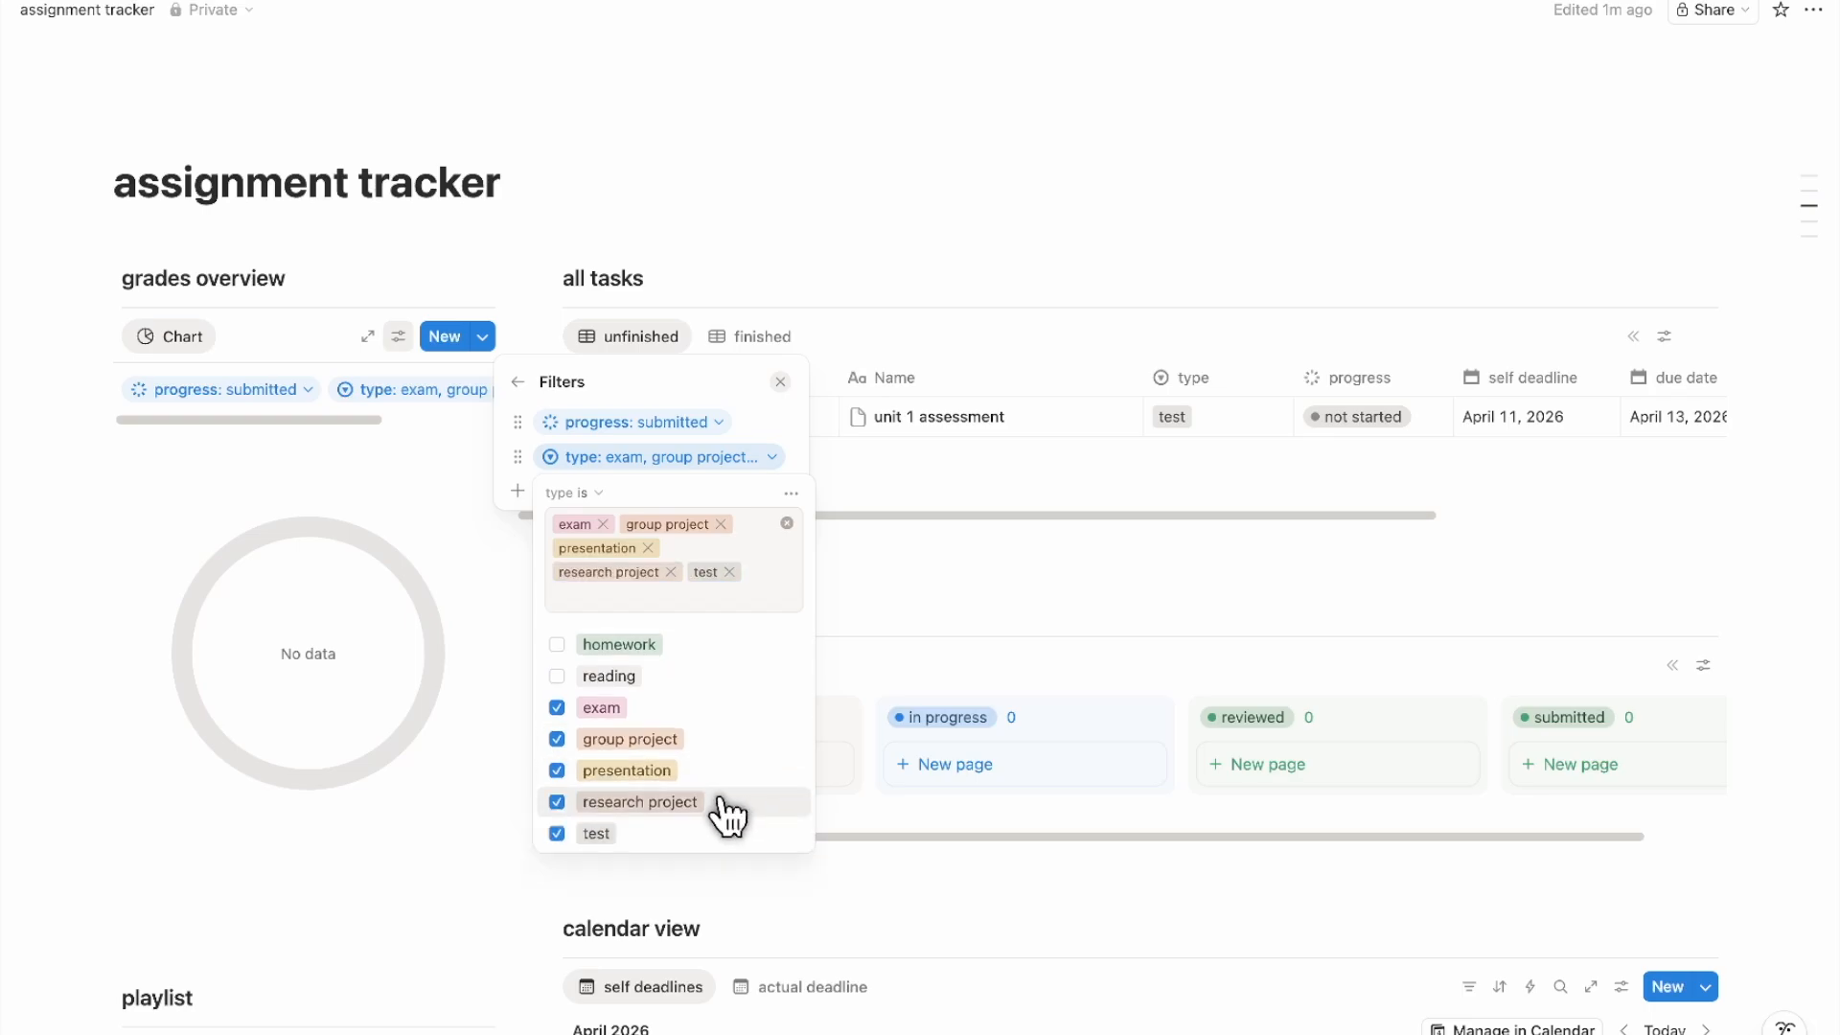
{"action": "left_click", "coordinate": [550, 382]}
{"action": "left_click", "coordinate": [517, 381]}
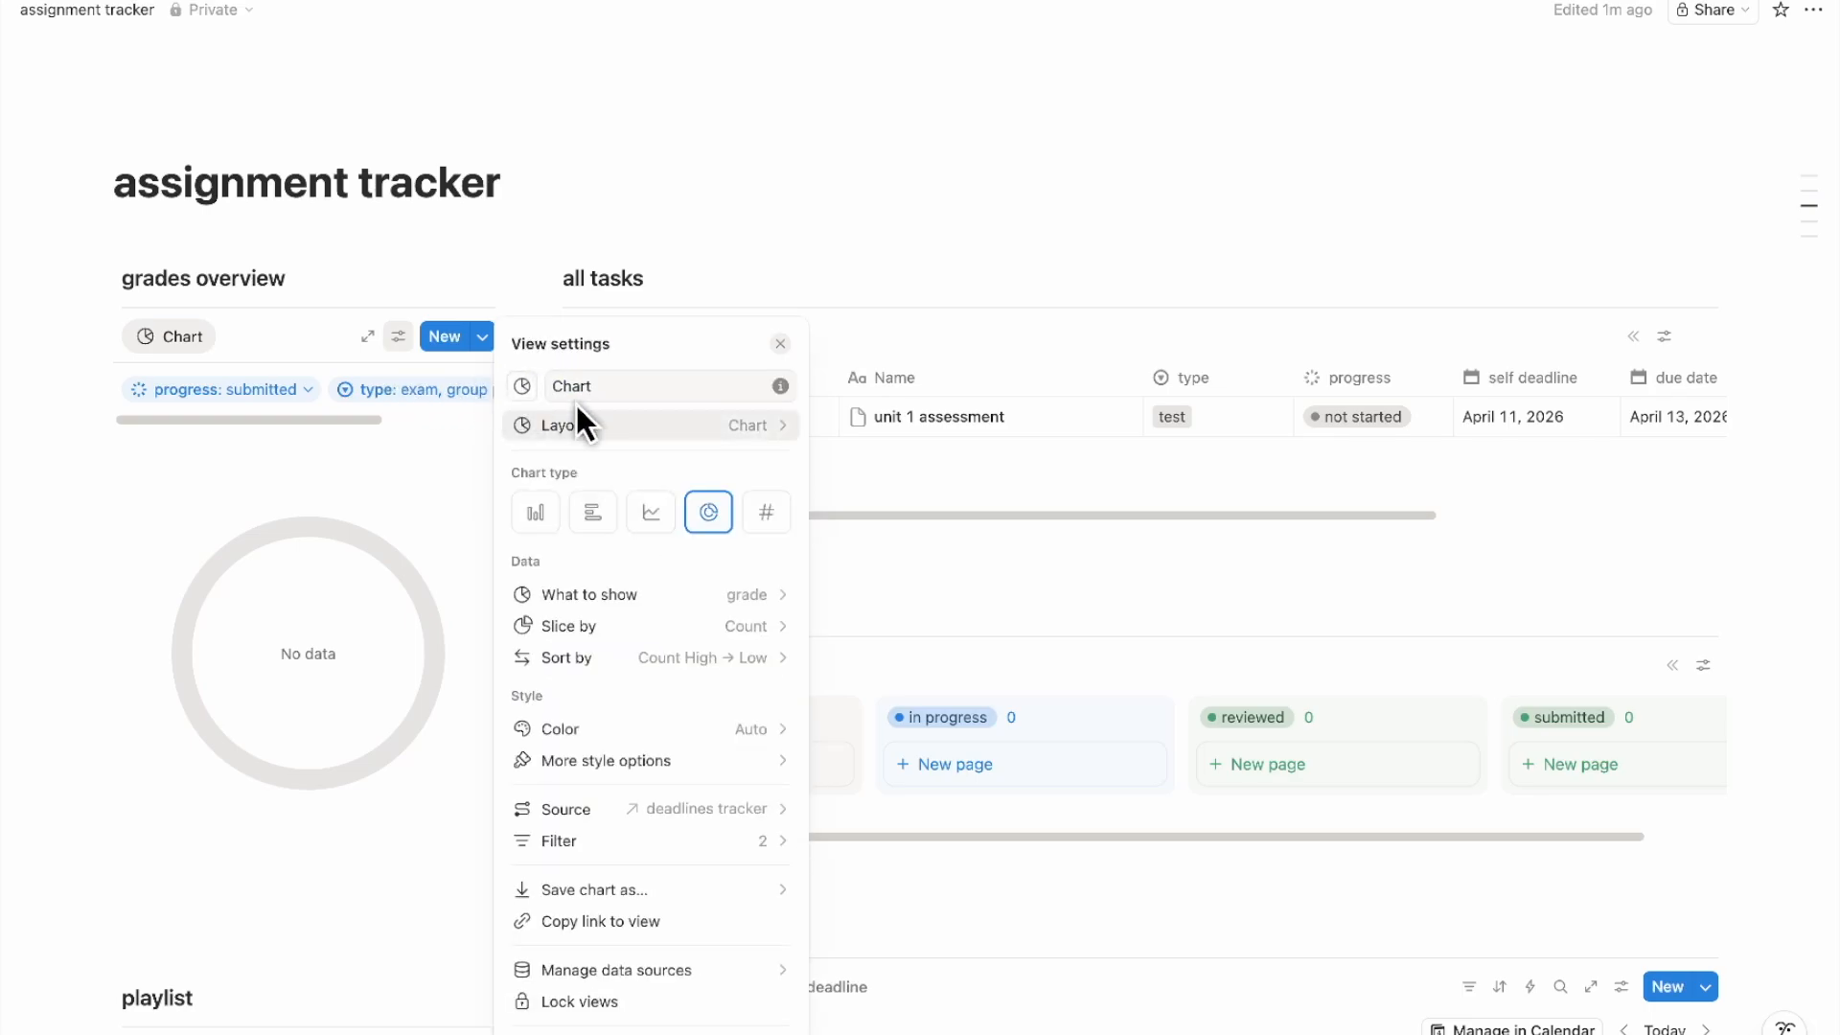
{"action": "left_click", "coordinate": [368, 441]}
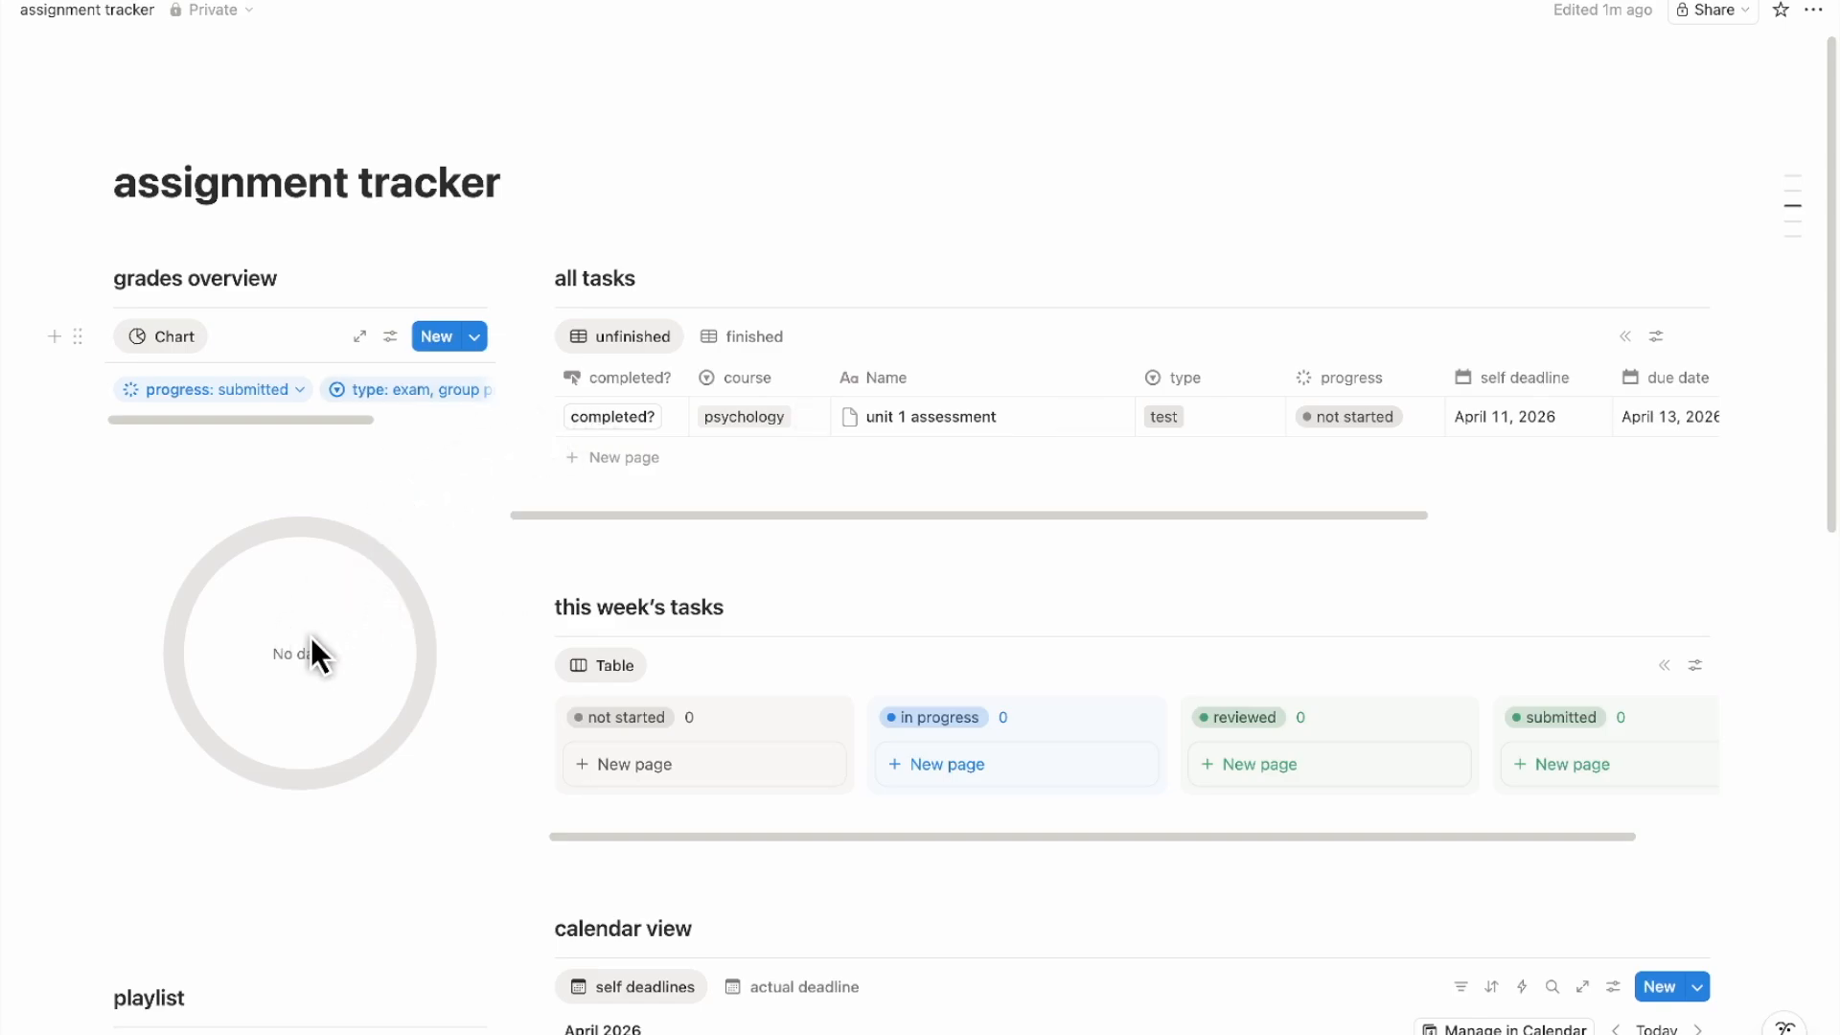
Mark the unit 1 assessment as submitted and enter a grade of 90 for it in the finished view
{"action": "left_click", "coordinate": [1337, 416]}
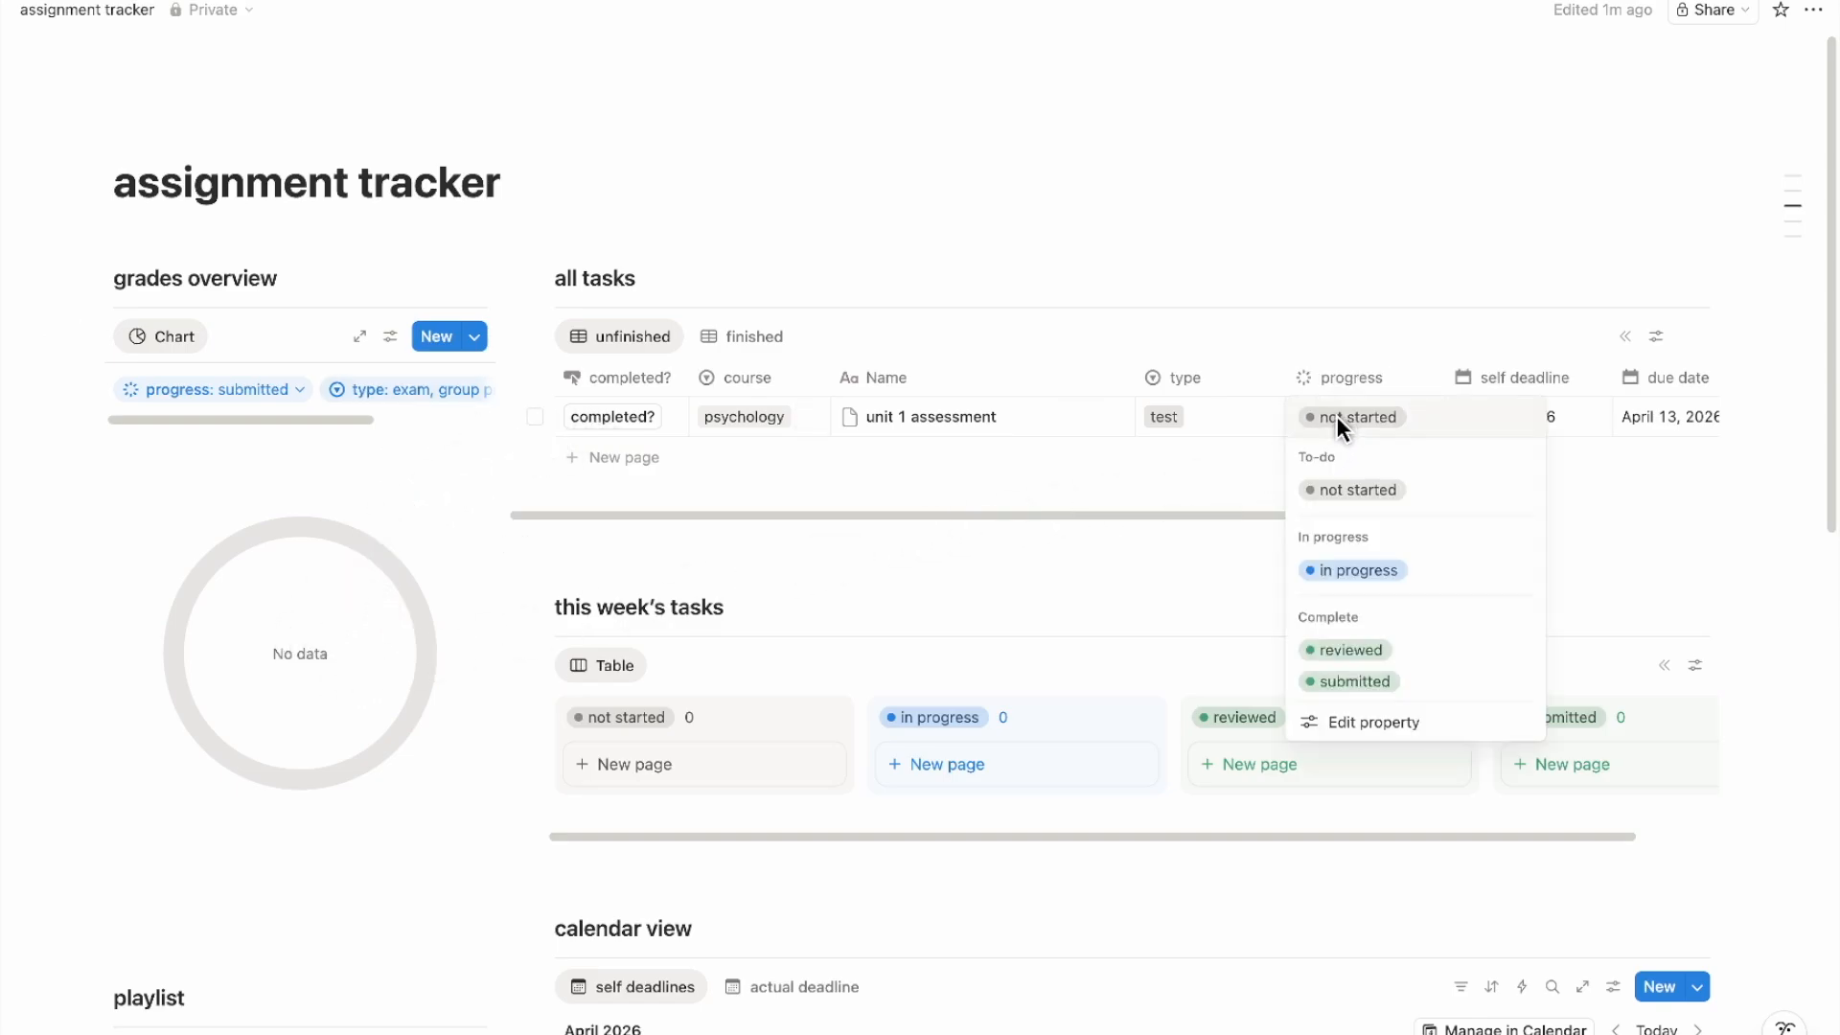
{"action": "left_click", "coordinate": [1354, 681]}
{"action": "left_click", "coordinate": [743, 338]}
{"action": "scroll", "coordinate": [1339, 432], "scroll_direction": "right", "scroll_amount": 4}
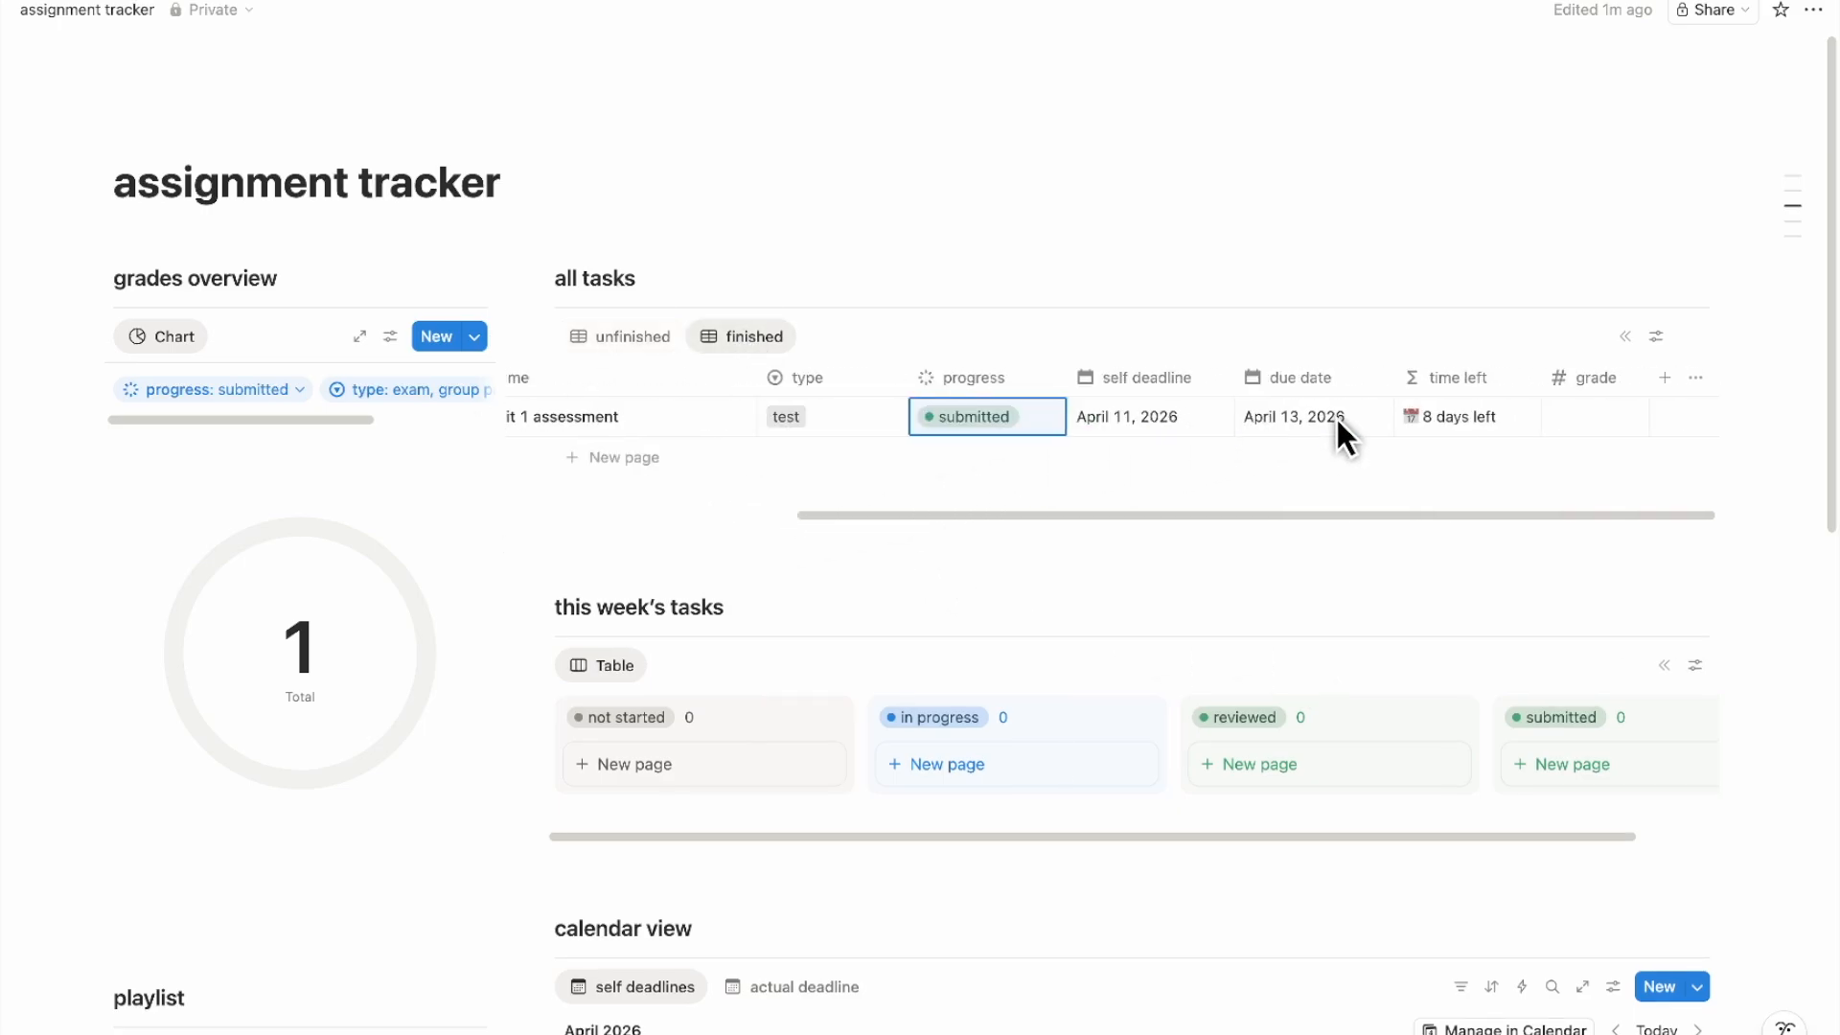
{"action": "left_click", "coordinate": [1576, 422]}
{"action": "type", "text": "90"}
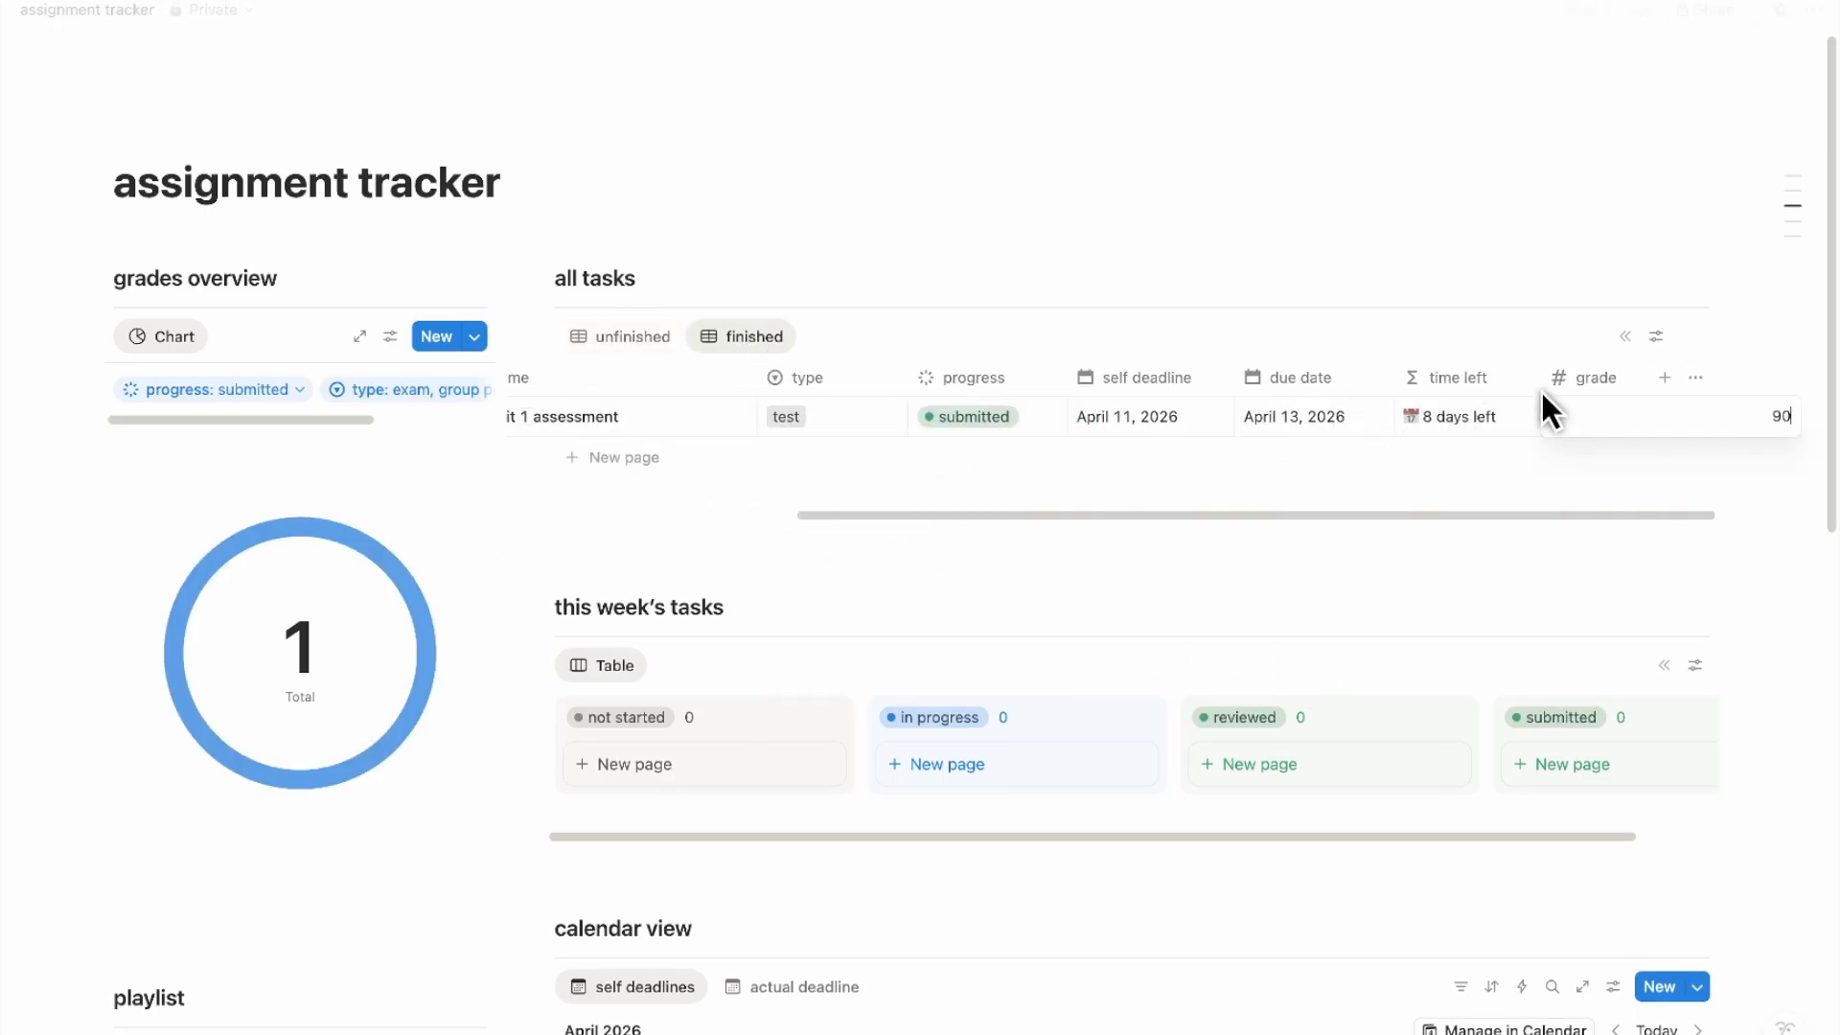
{"action": "key", "text": "Return"}
Inspect the data behind the donut chart's grade segment, including its further columns, and close it
{"action": "mouse_move", "coordinate": [424, 685]}
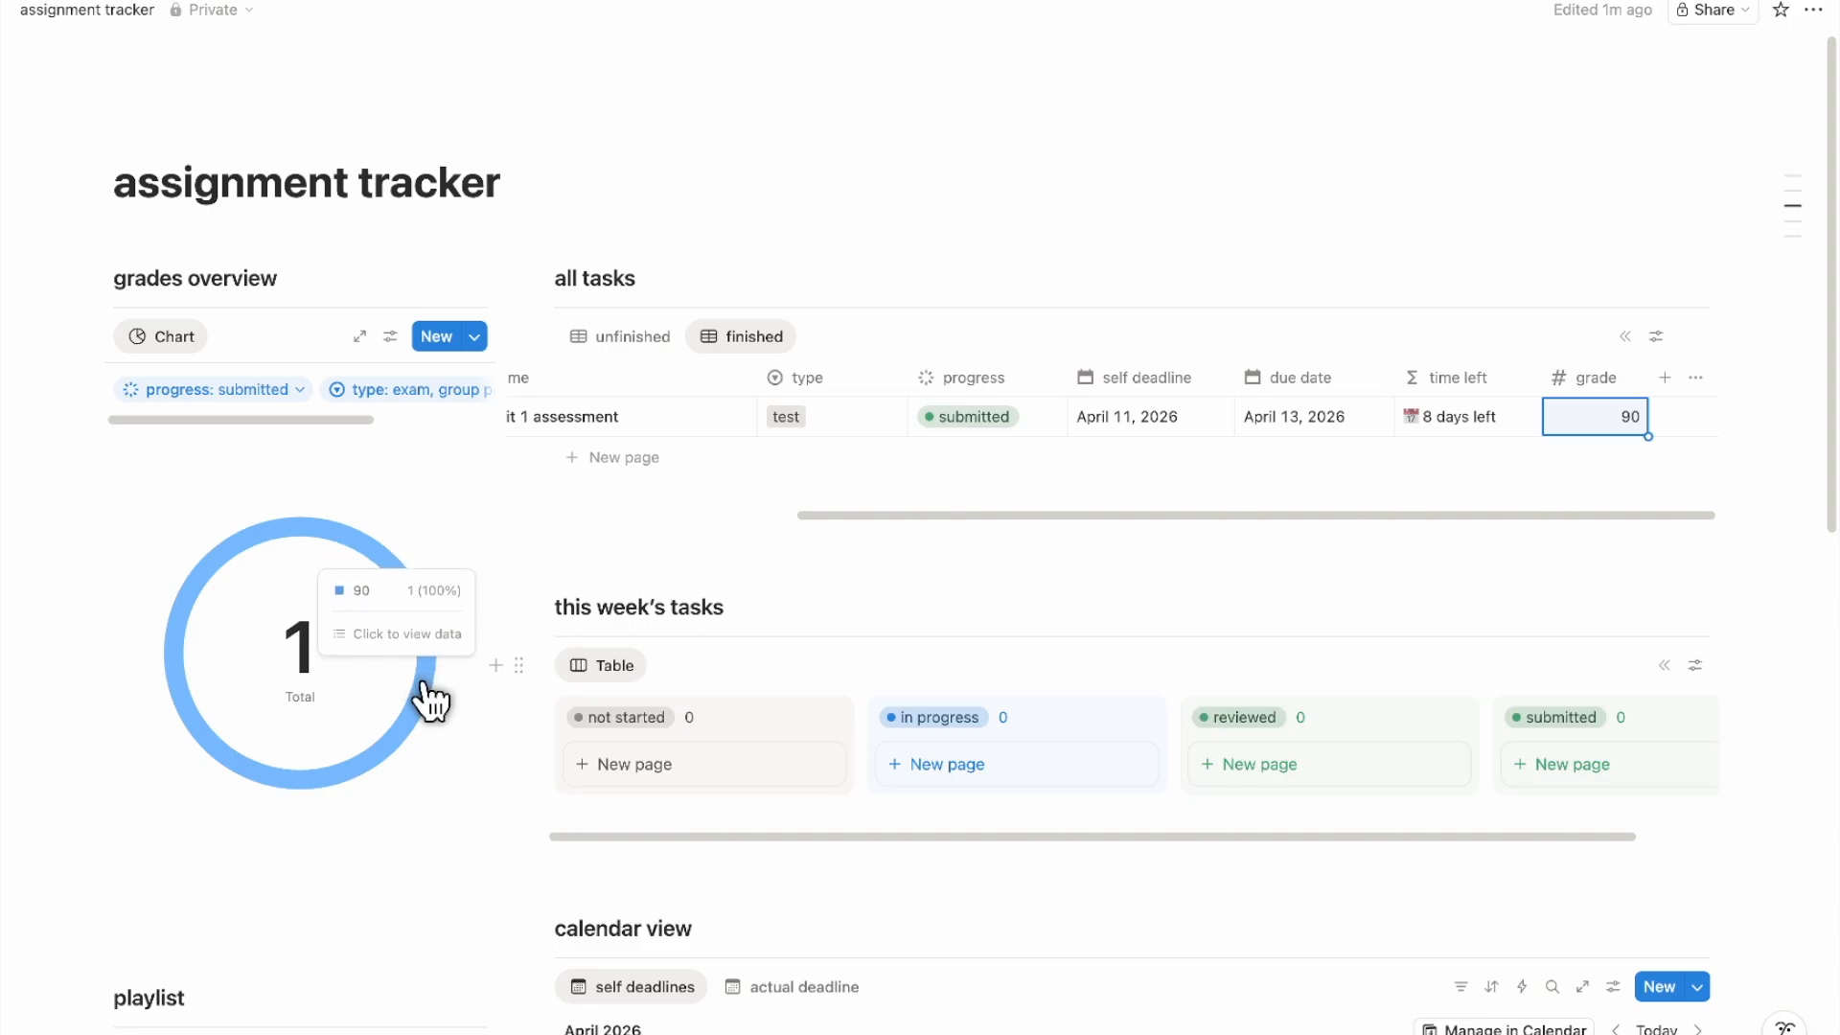
{"action": "left_click", "coordinate": [424, 688]}
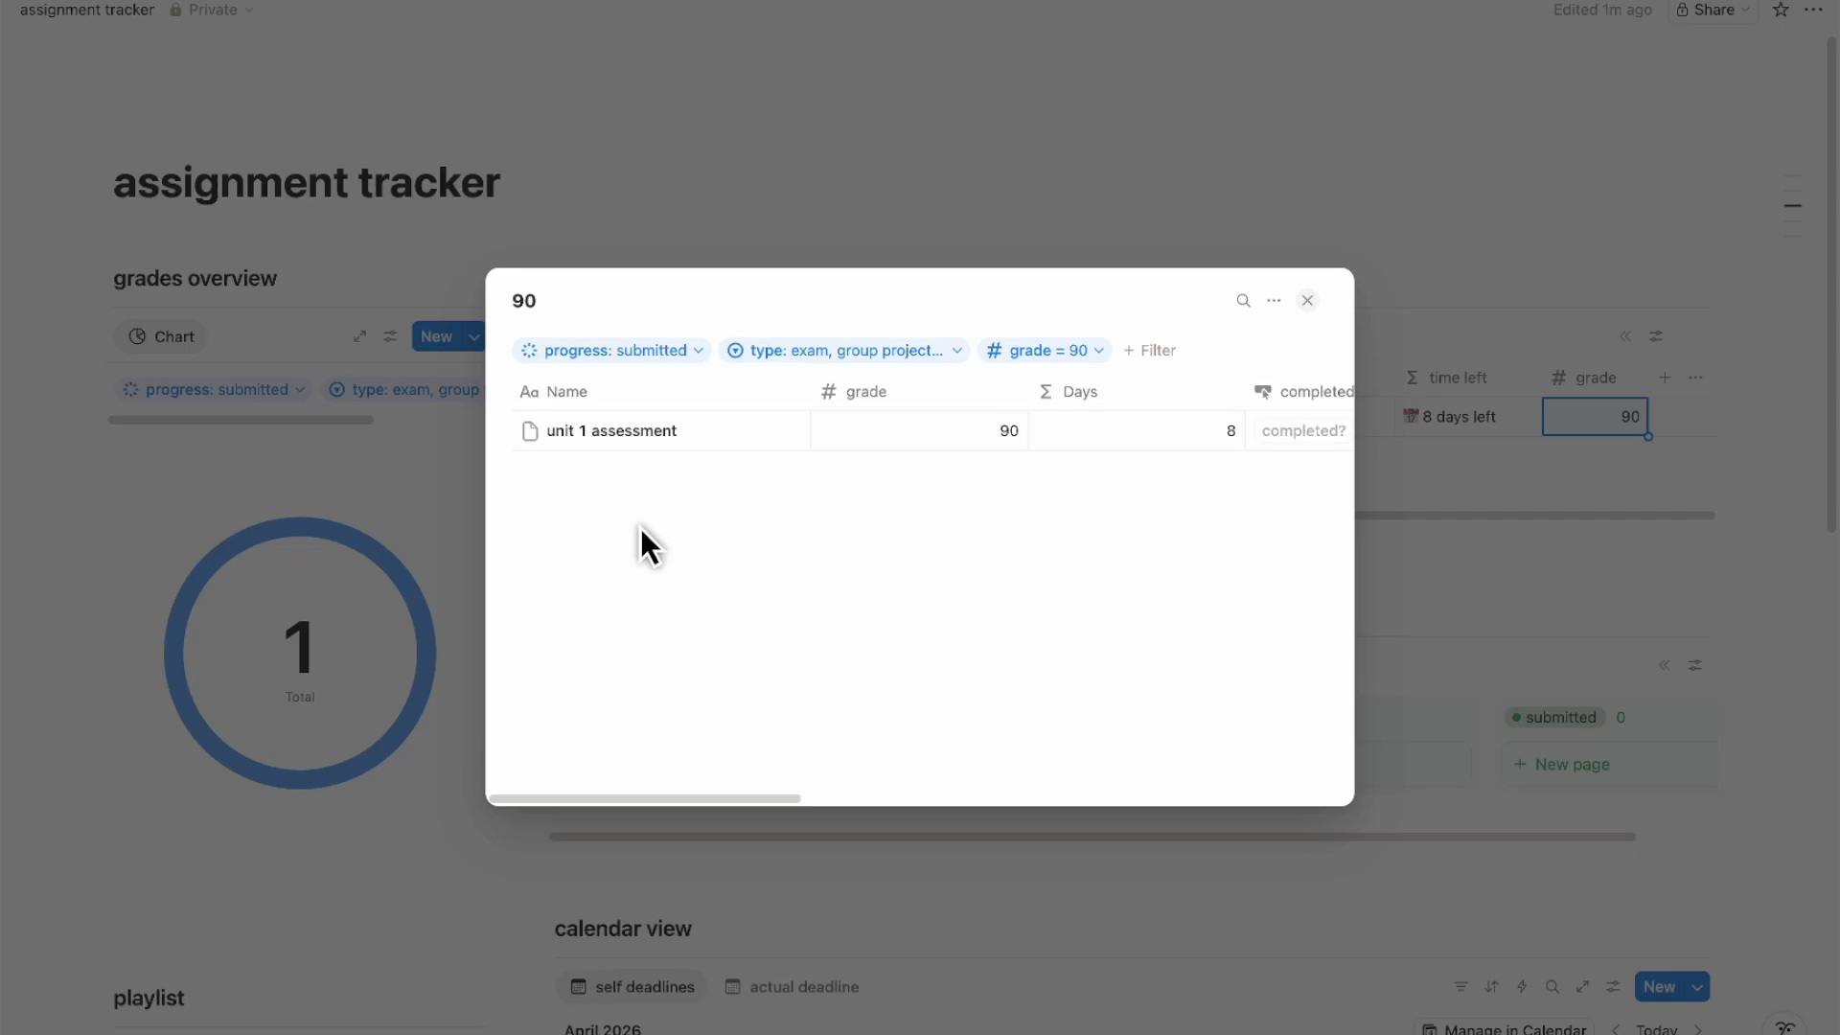
{"action": "scroll", "coordinate": [661, 527], "scroll_direction": "right", "scroll_amount": 5}
{"action": "scroll", "coordinate": [696, 527], "scroll_direction": "left", "scroll_amount": 5}
{"action": "left_click", "coordinate": [400, 543]}
Add an embed block under the playlist heading using the copied link to the Lofi Girl Spotify playlist
{"action": "scroll", "coordinate": [354, 431], "scroll_direction": "down", "scroll_amount": 6}
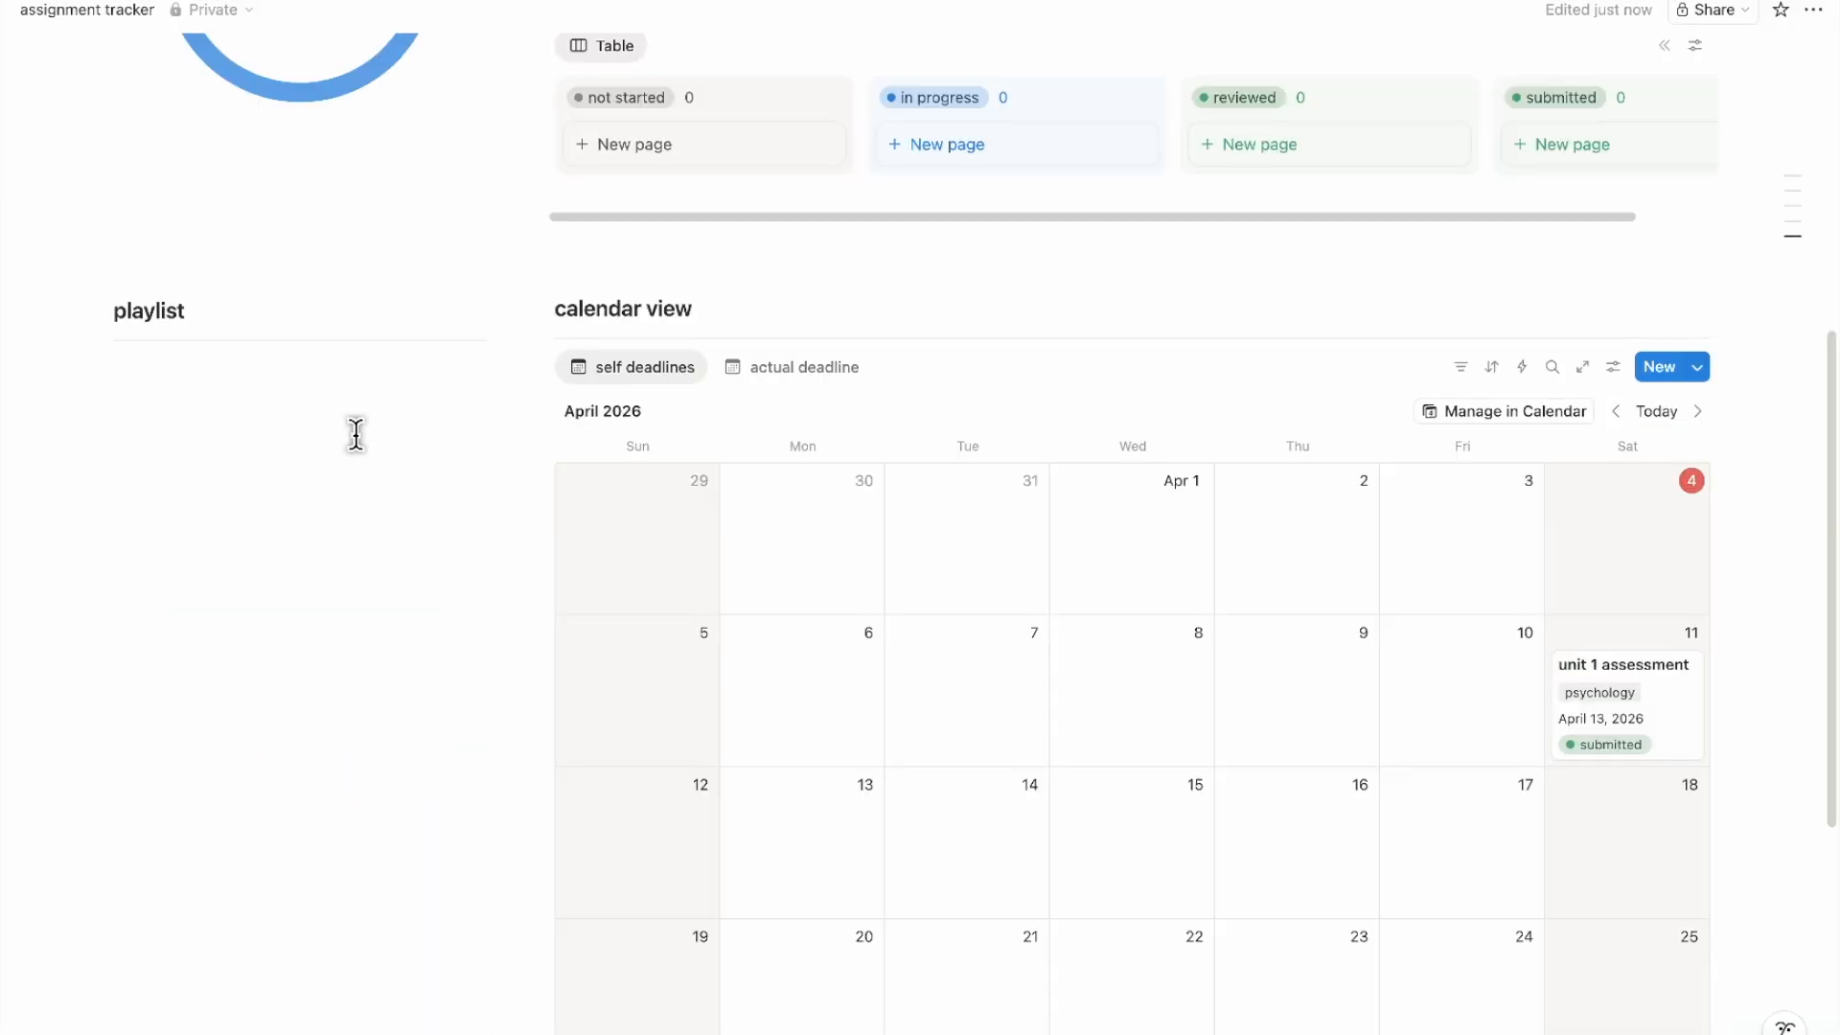
{"action": "left_click", "coordinate": [334, 388]}
{"action": "type", "text": "/"}
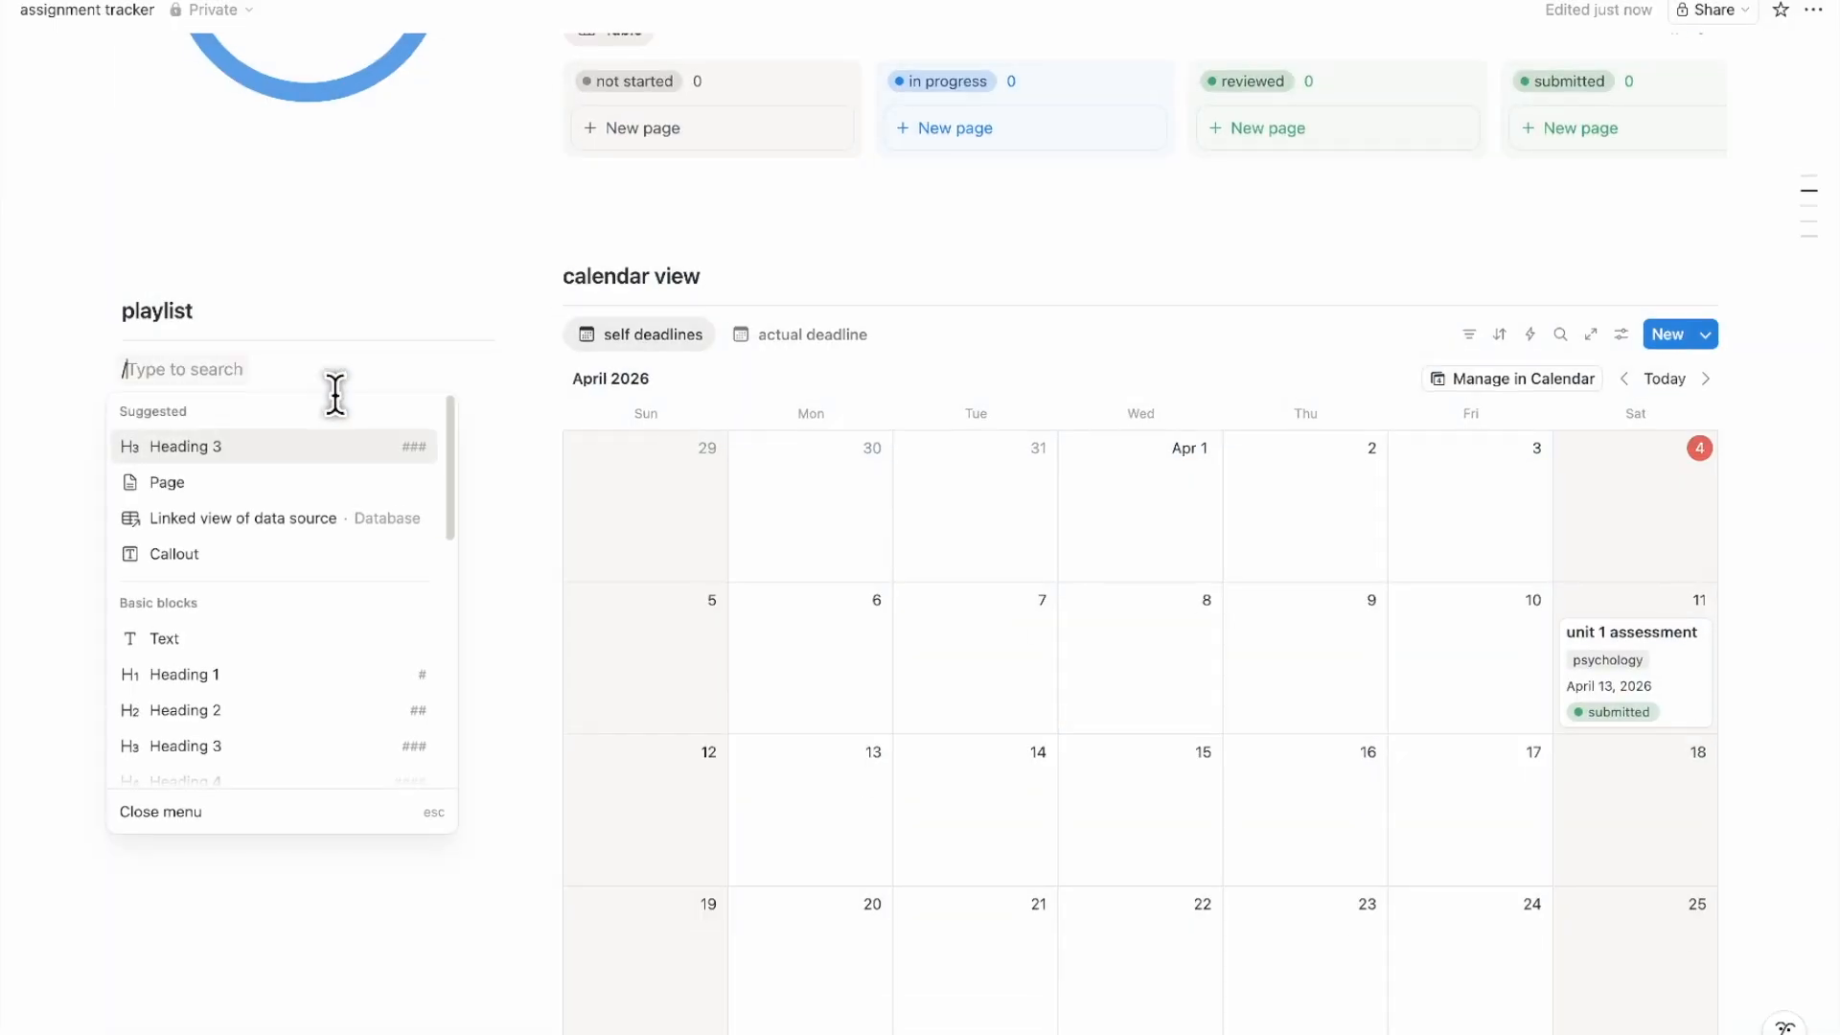
{"action": "type", "text": "embed"}
{"action": "key", "text": "Return"}
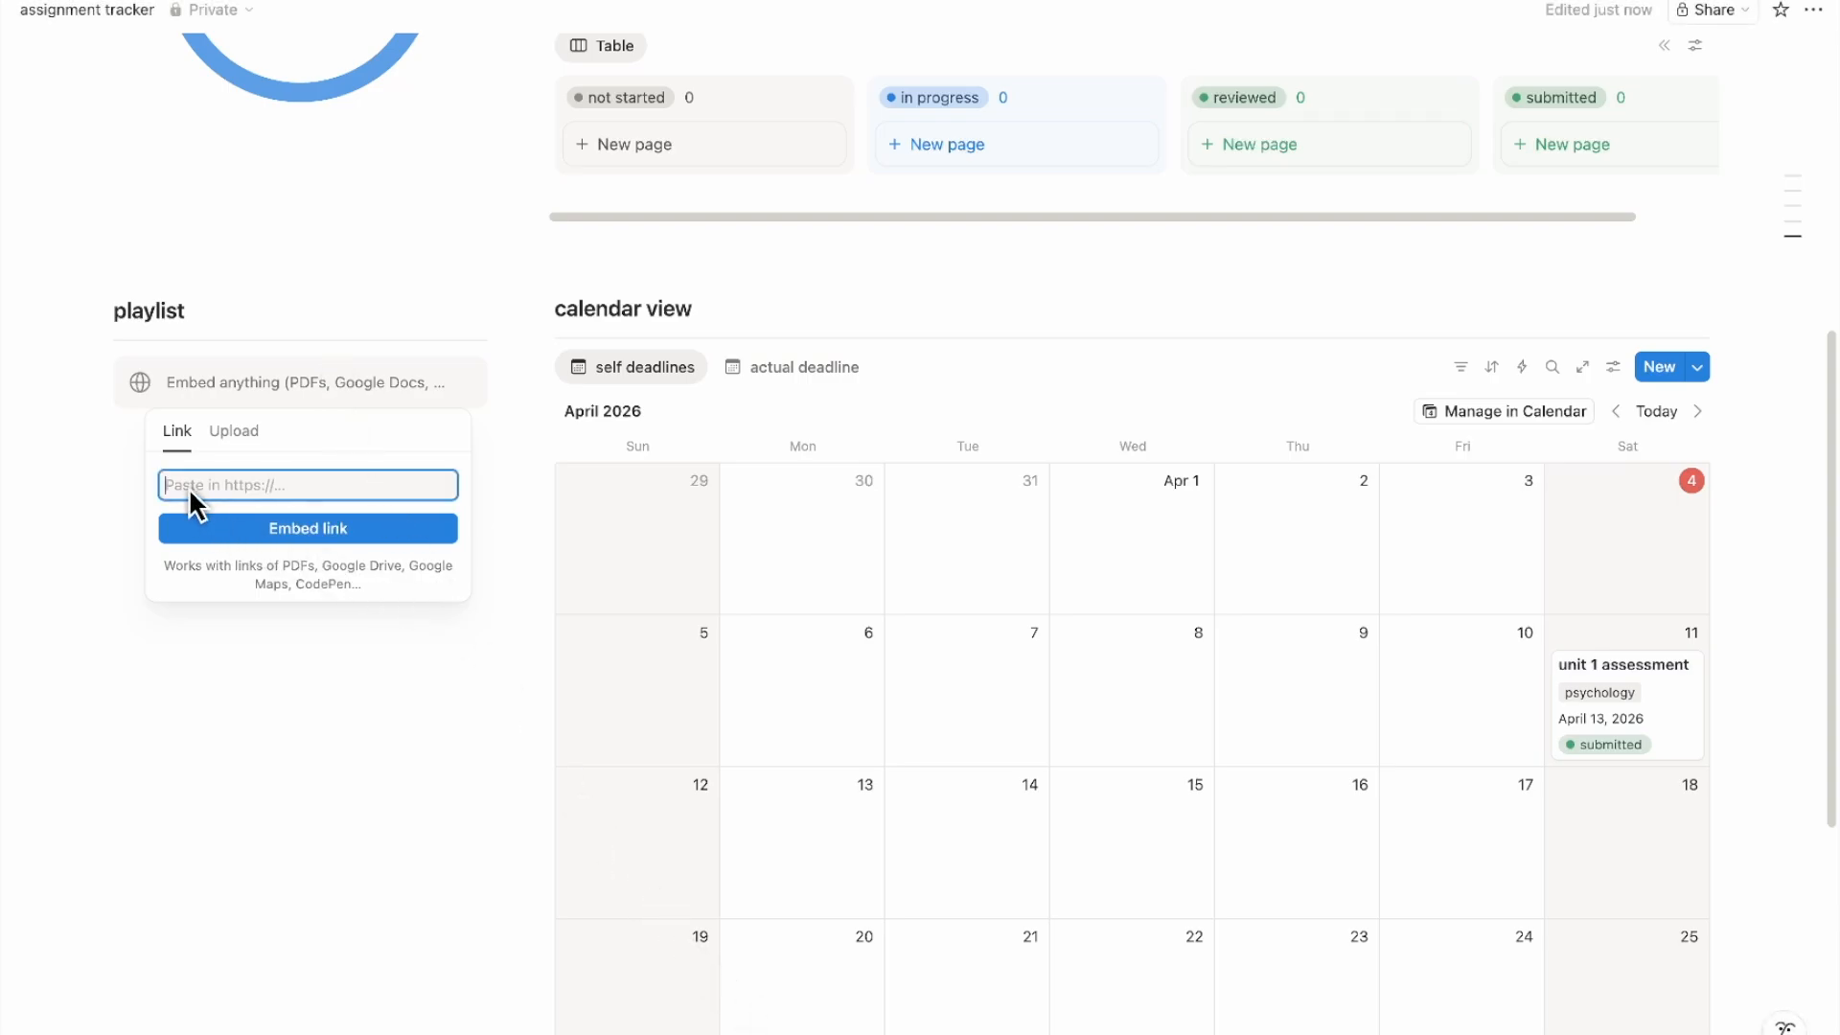
{"action": "key", "text": "ctrl+v"}
{"action": "key", "text": "Return"}
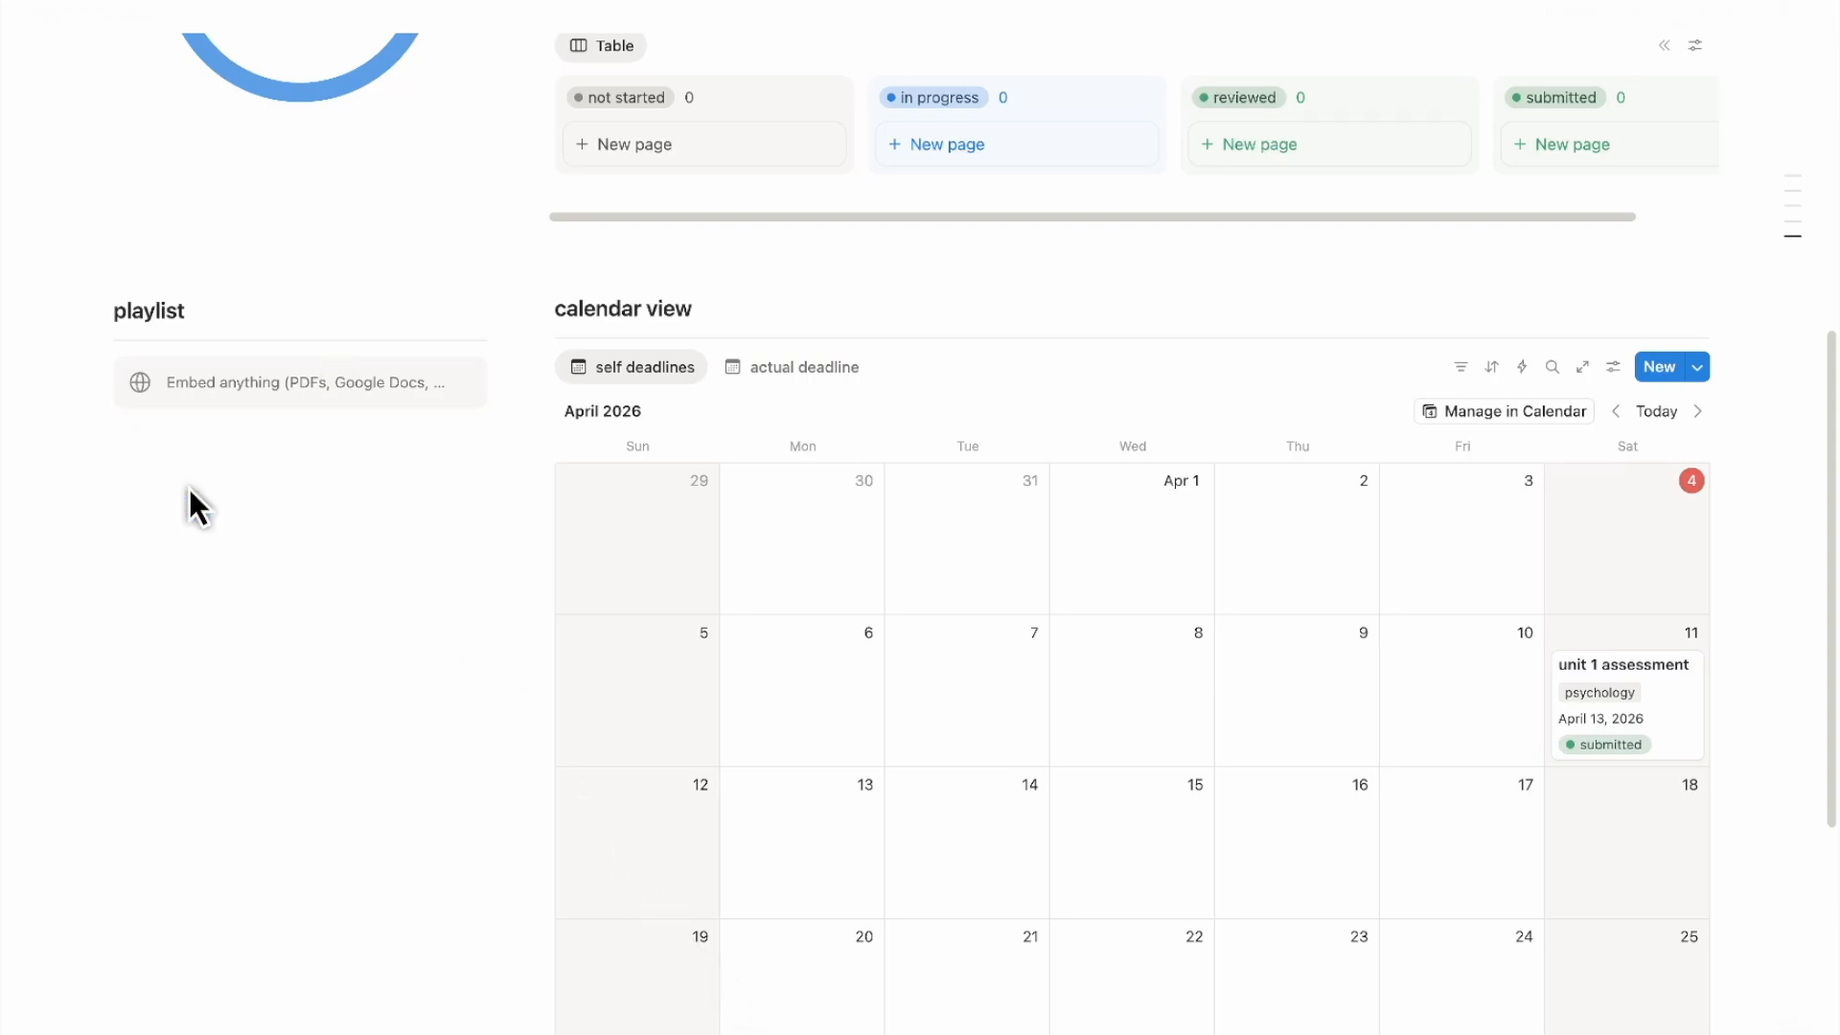
Resize the Spotify embed to fill the playlist column's width and make it tall enough to show five tracks
{"action": "left_click_drag", "start_coordinate": [413, 554], "coordinate": [480, 560]}
{"action": "scroll", "coordinate": [300, 652], "scroll_direction": "down", "scroll_amount": 1}
{"action": "left_click_drag", "start_coordinate": [292, 731], "coordinate": [303, 834]}
{"action": "scroll", "coordinate": [291, 658], "scroll_direction": "up", "scroll_amount": 1}
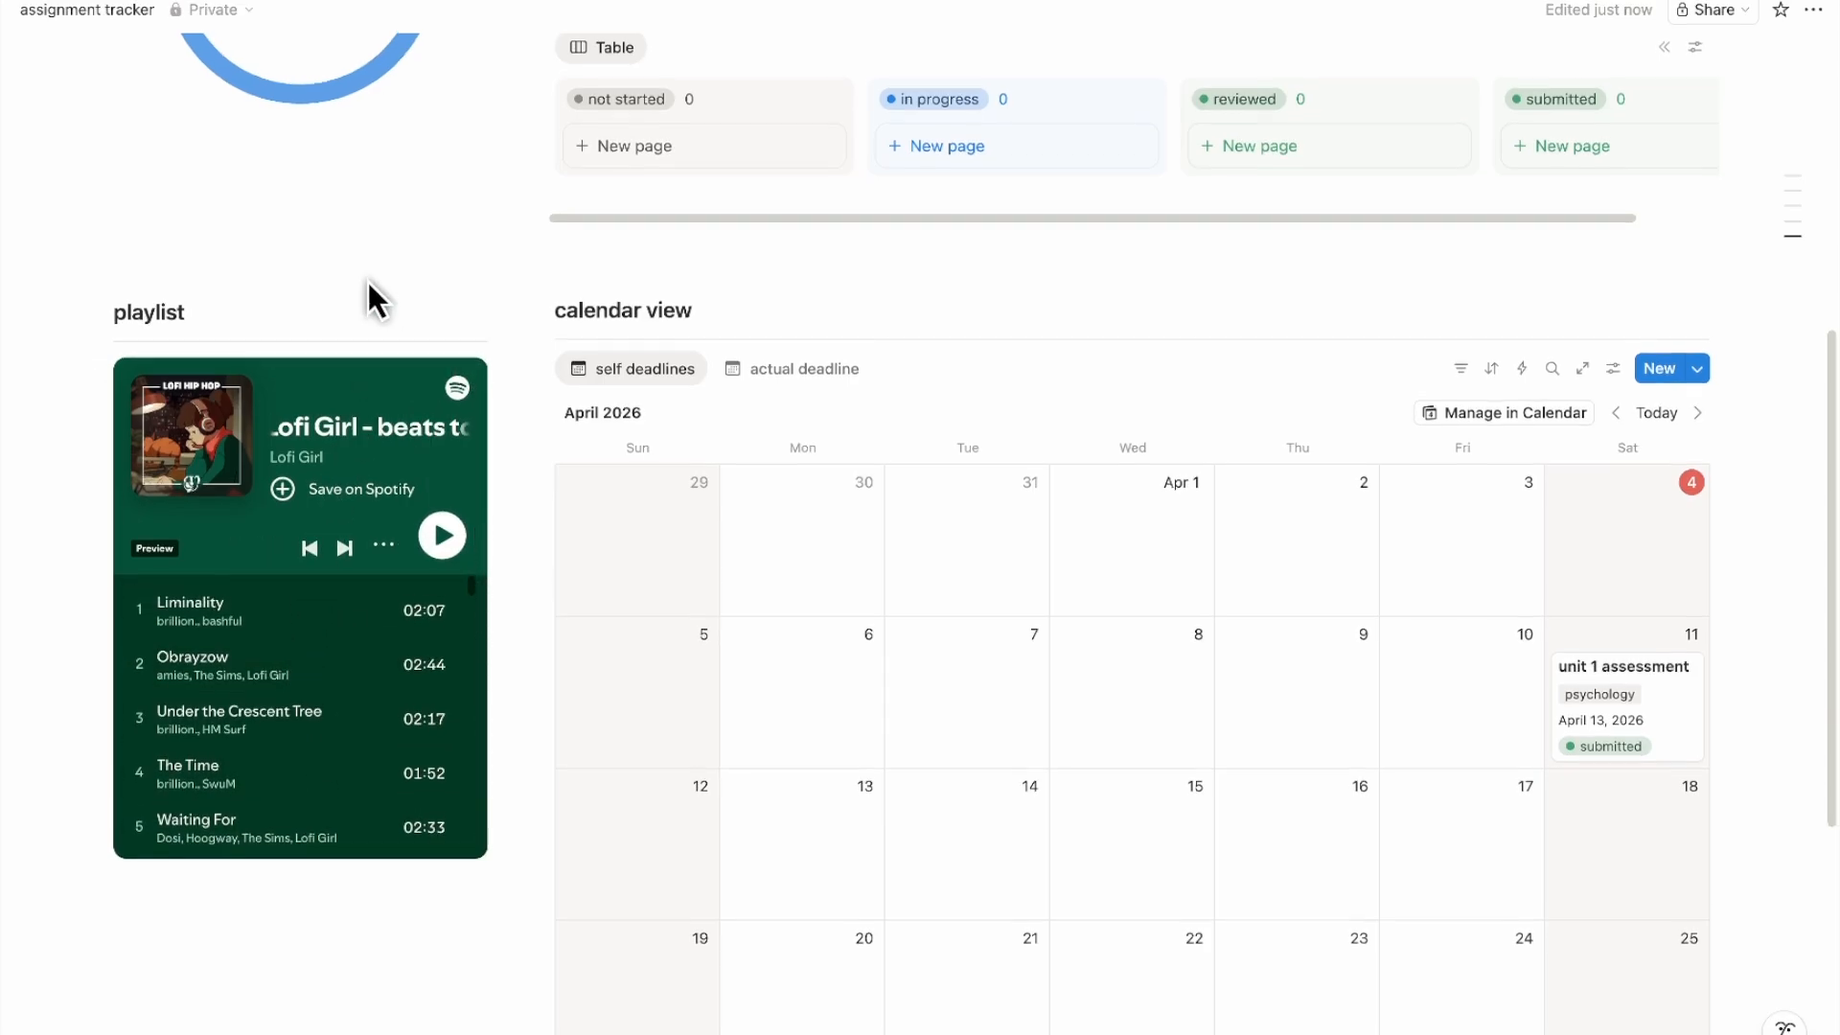
Review the whole assignment tracker page, including the finished view of all tasks, the grades chart, playlist and calendar
{"action": "scroll", "coordinate": [368, 282], "scroll_direction": "down", "scroll_amount": 3}
{"action": "scroll", "coordinate": [320, 652], "scroll_direction": "up", "scroll_amount": 8}
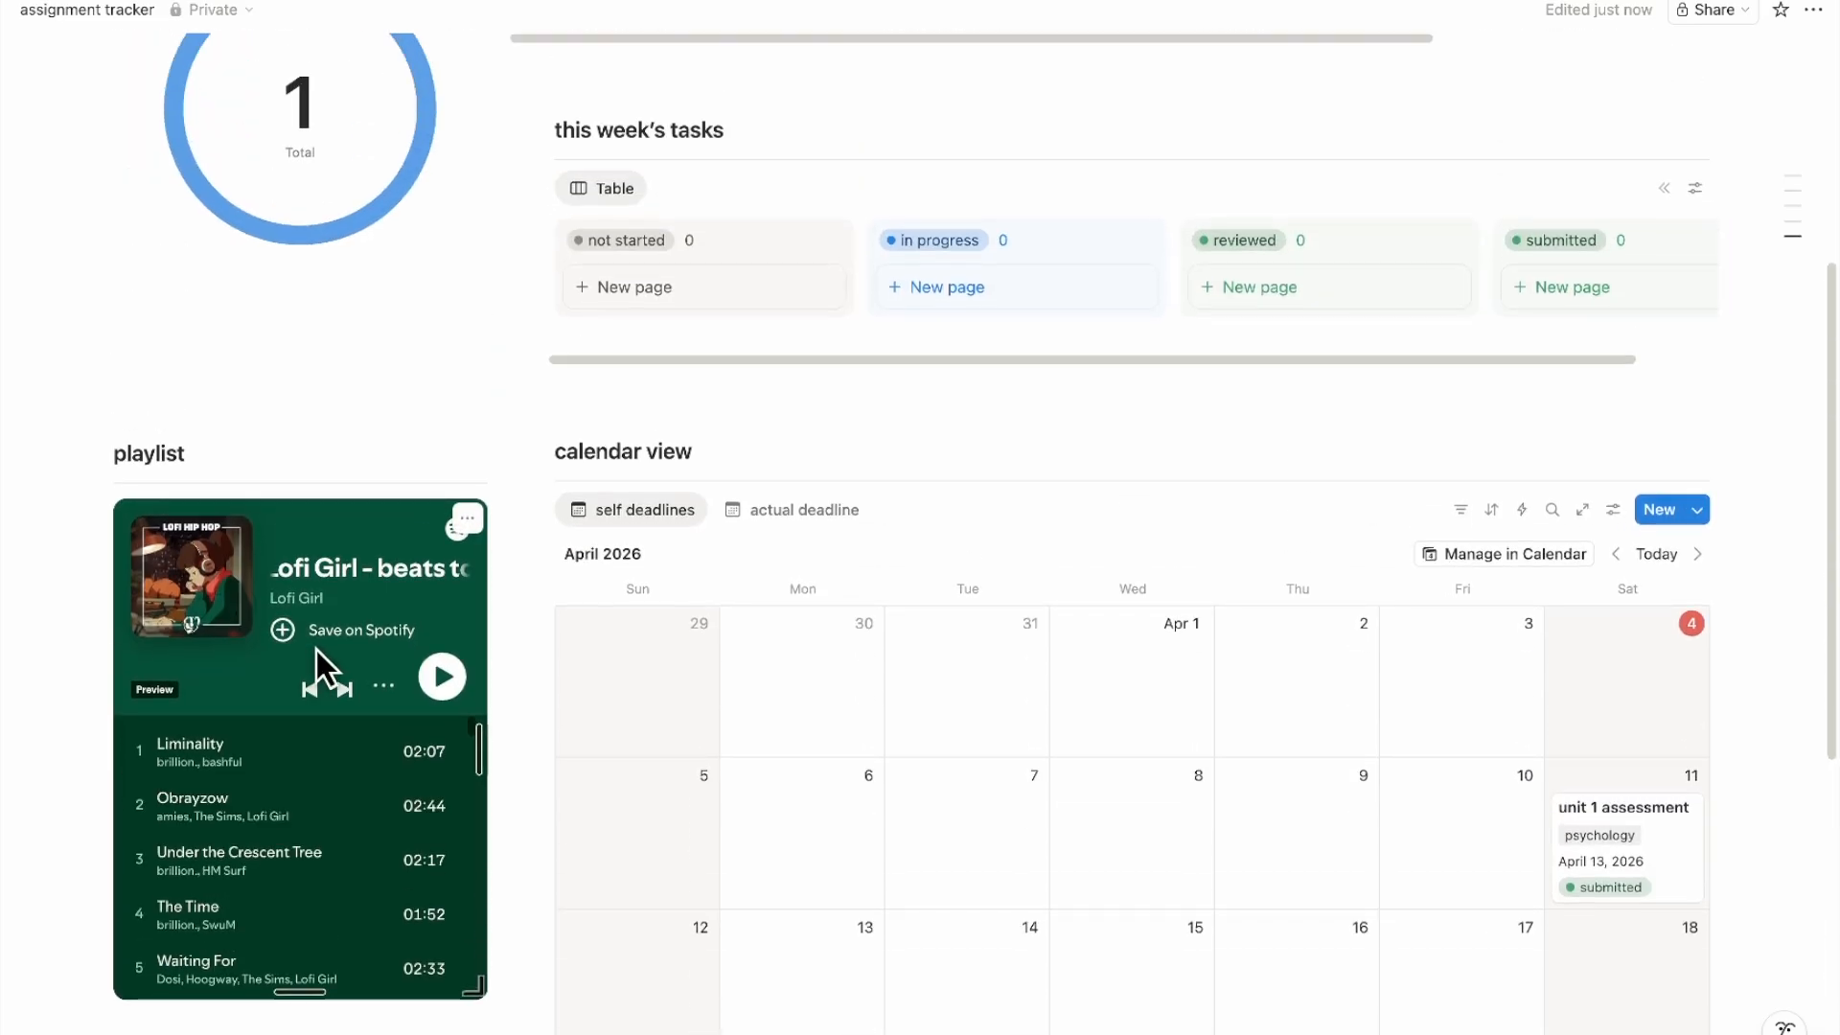
{"action": "scroll", "coordinate": [322, 649], "scroll_direction": "up", "scroll_amount": 1}
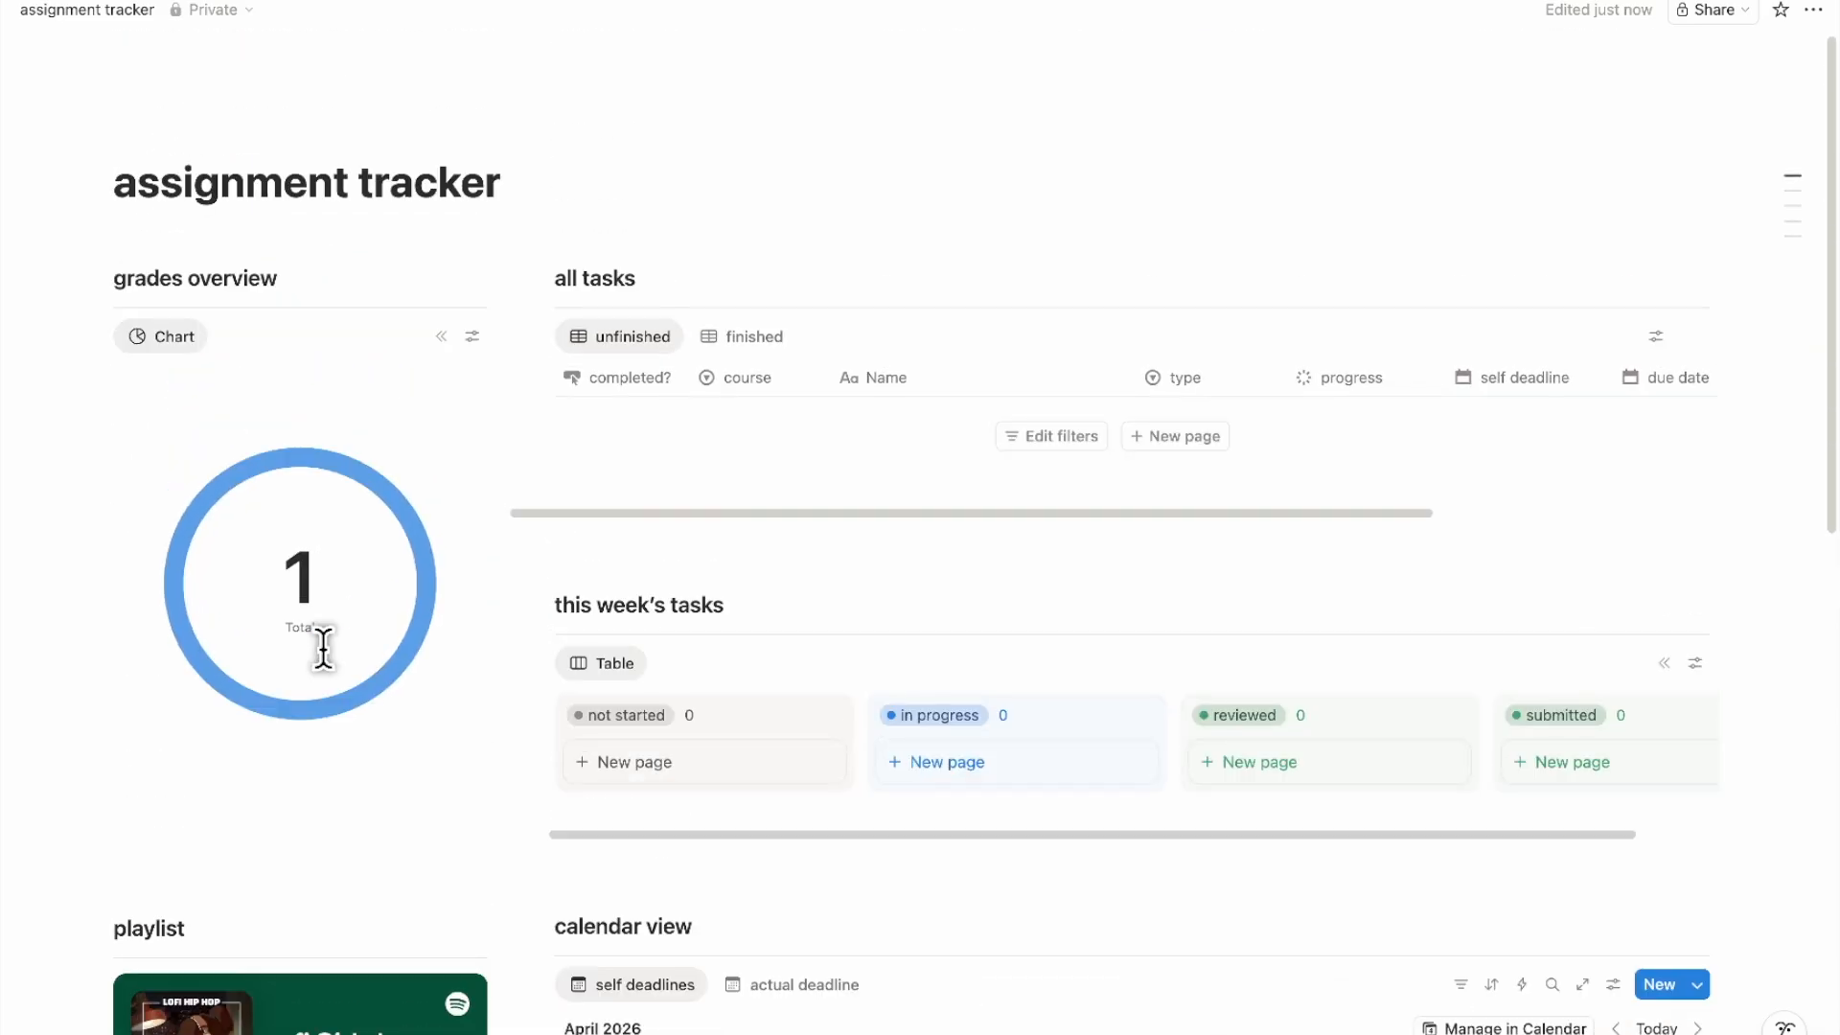
{"action": "left_click", "coordinate": [740, 341]}
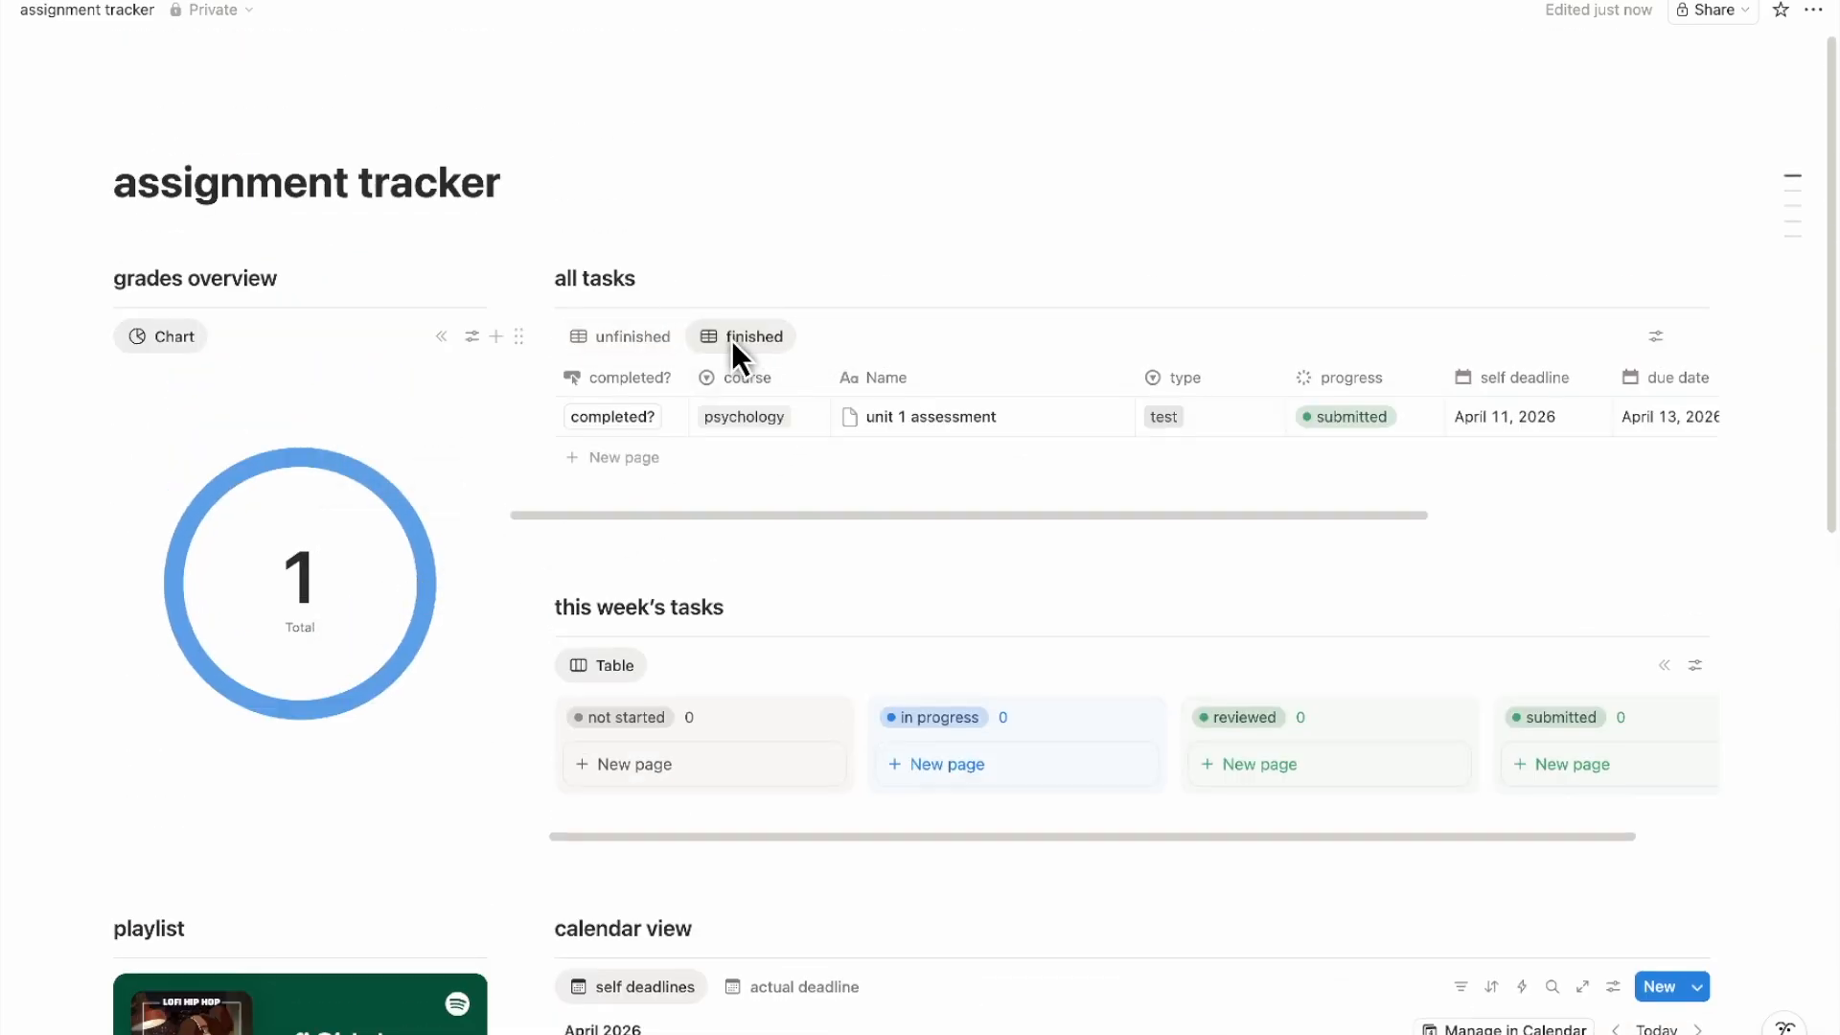
{"action": "scroll", "coordinate": [595, 559], "scroll_direction": "down", "scroll_amount": 7}
{"action": "scroll", "coordinate": [603, 561], "scroll_direction": "up", "scroll_amount": 7}
{"action": "scroll", "coordinate": [601, 557], "scroll_direction": "down", "scroll_amount": 9}
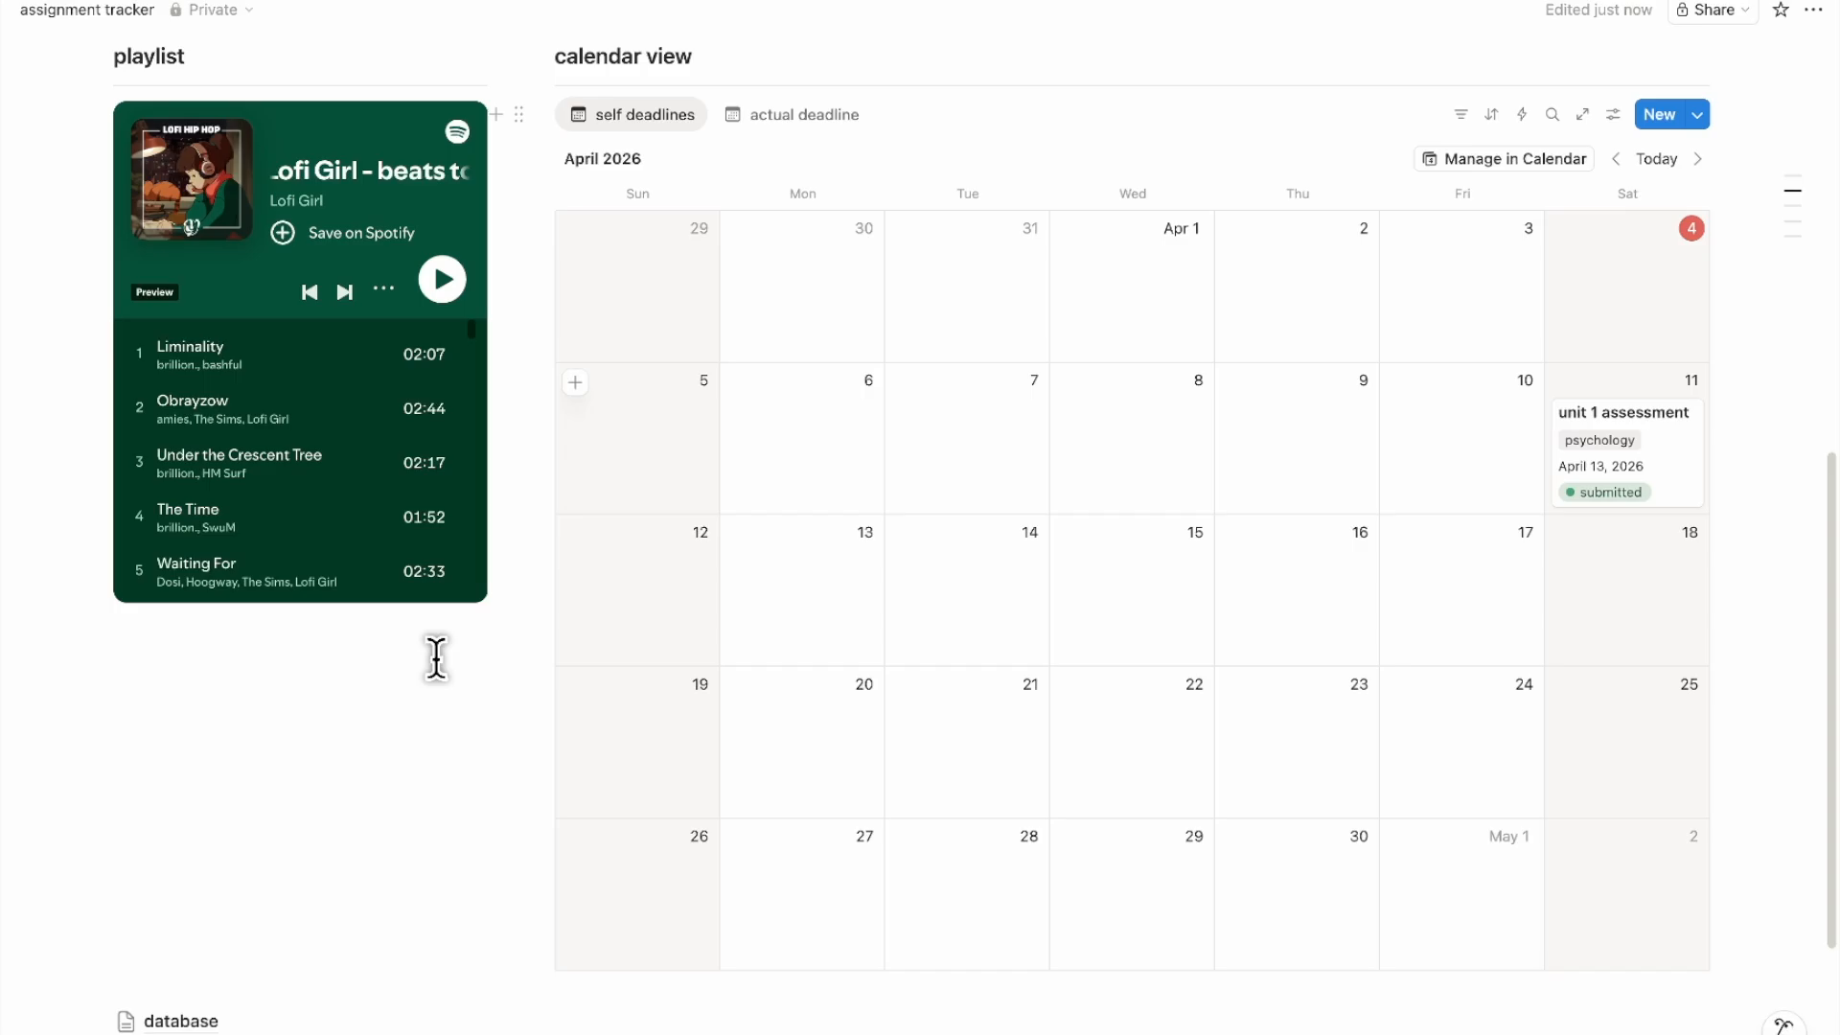
{"action": "scroll", "coordinate": [436, 657], "scroll_direction": "up", "scroll_amount": 9}
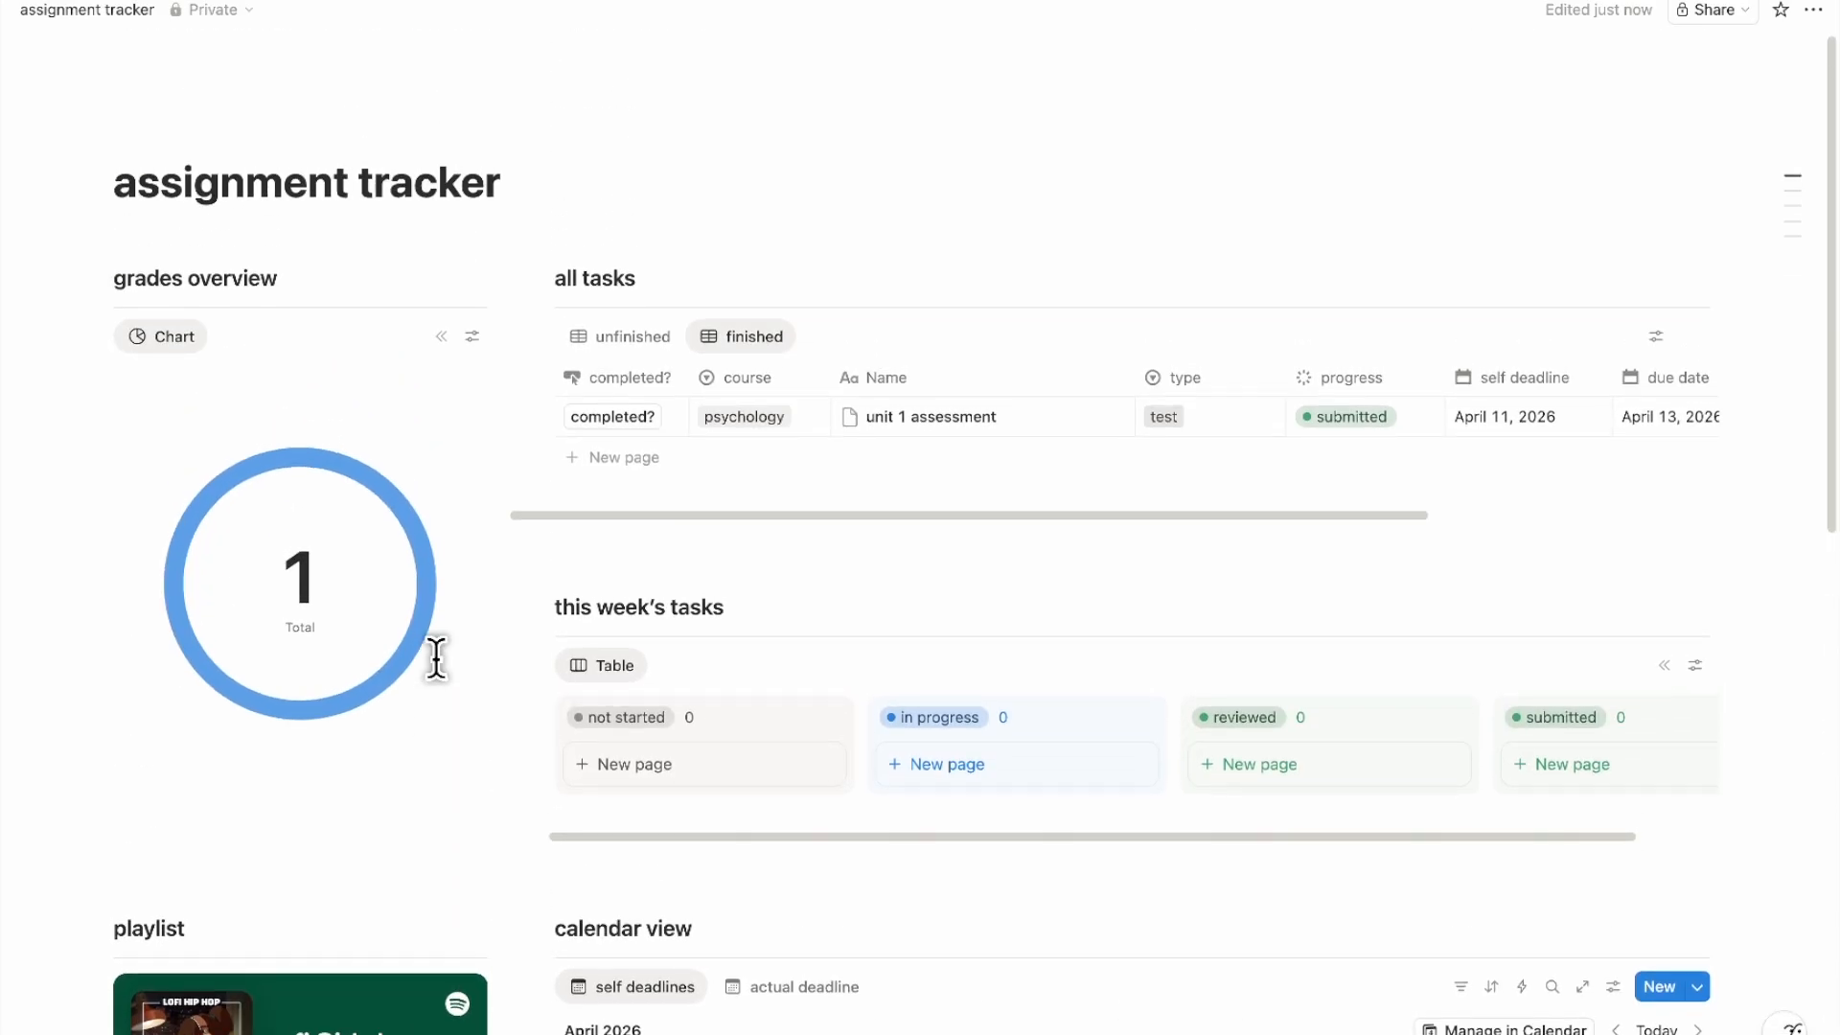